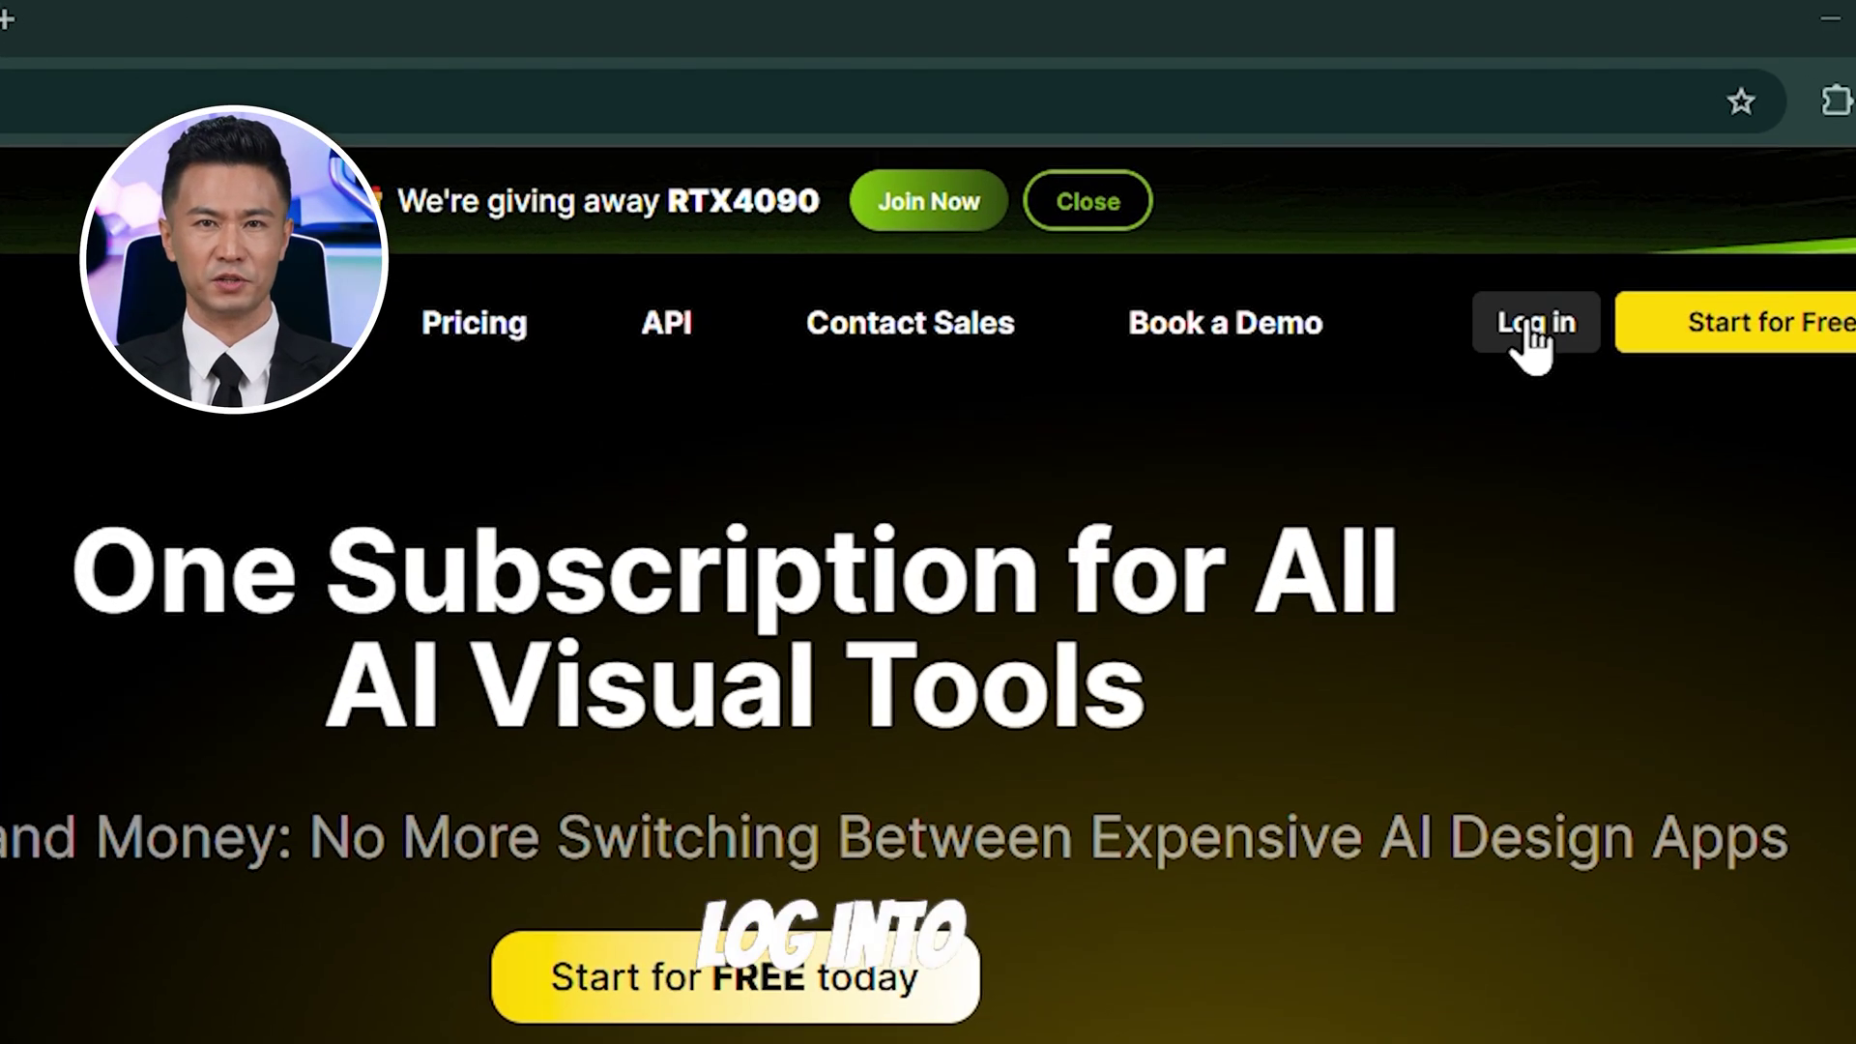
# - Sign in with Google and create a blank 16:9 project named Project 1
pyautogui.click(1508, 240)
pyautogui.click(872, 649)
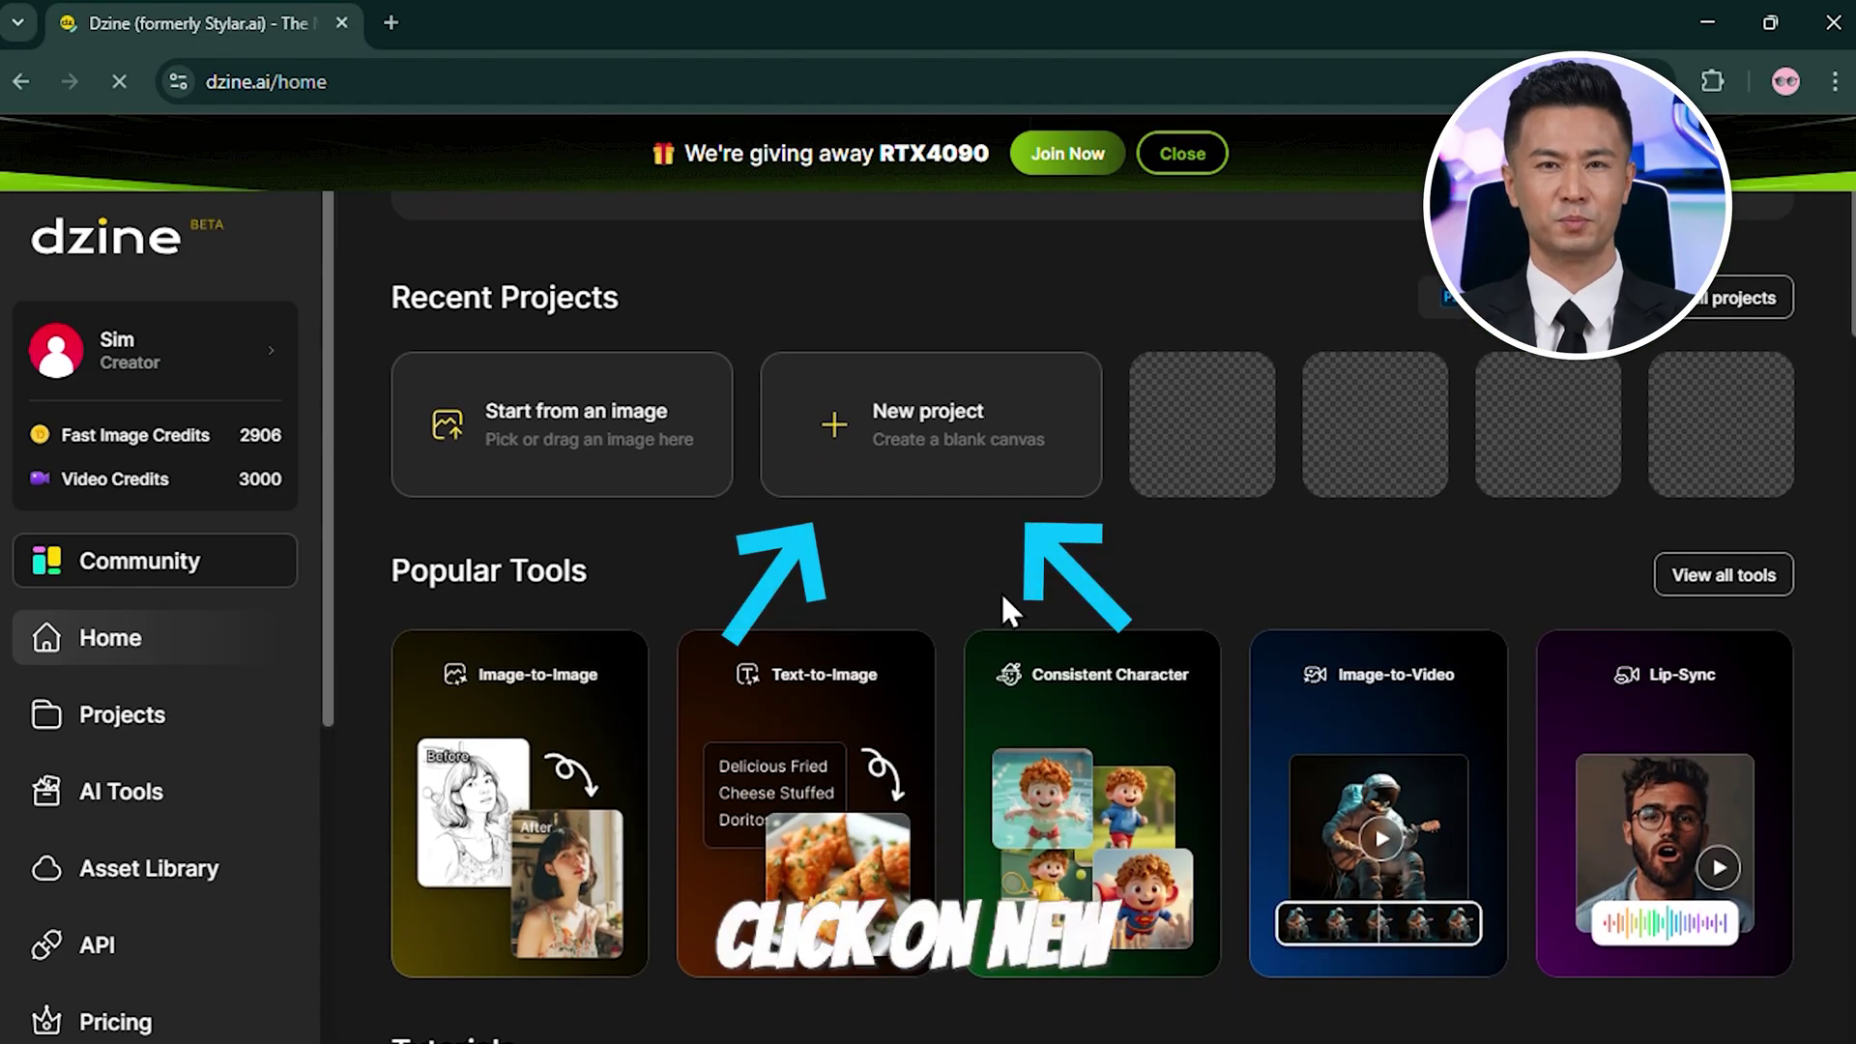
pyautogui.click(1068, 448)
pyautogui.write('Projec')
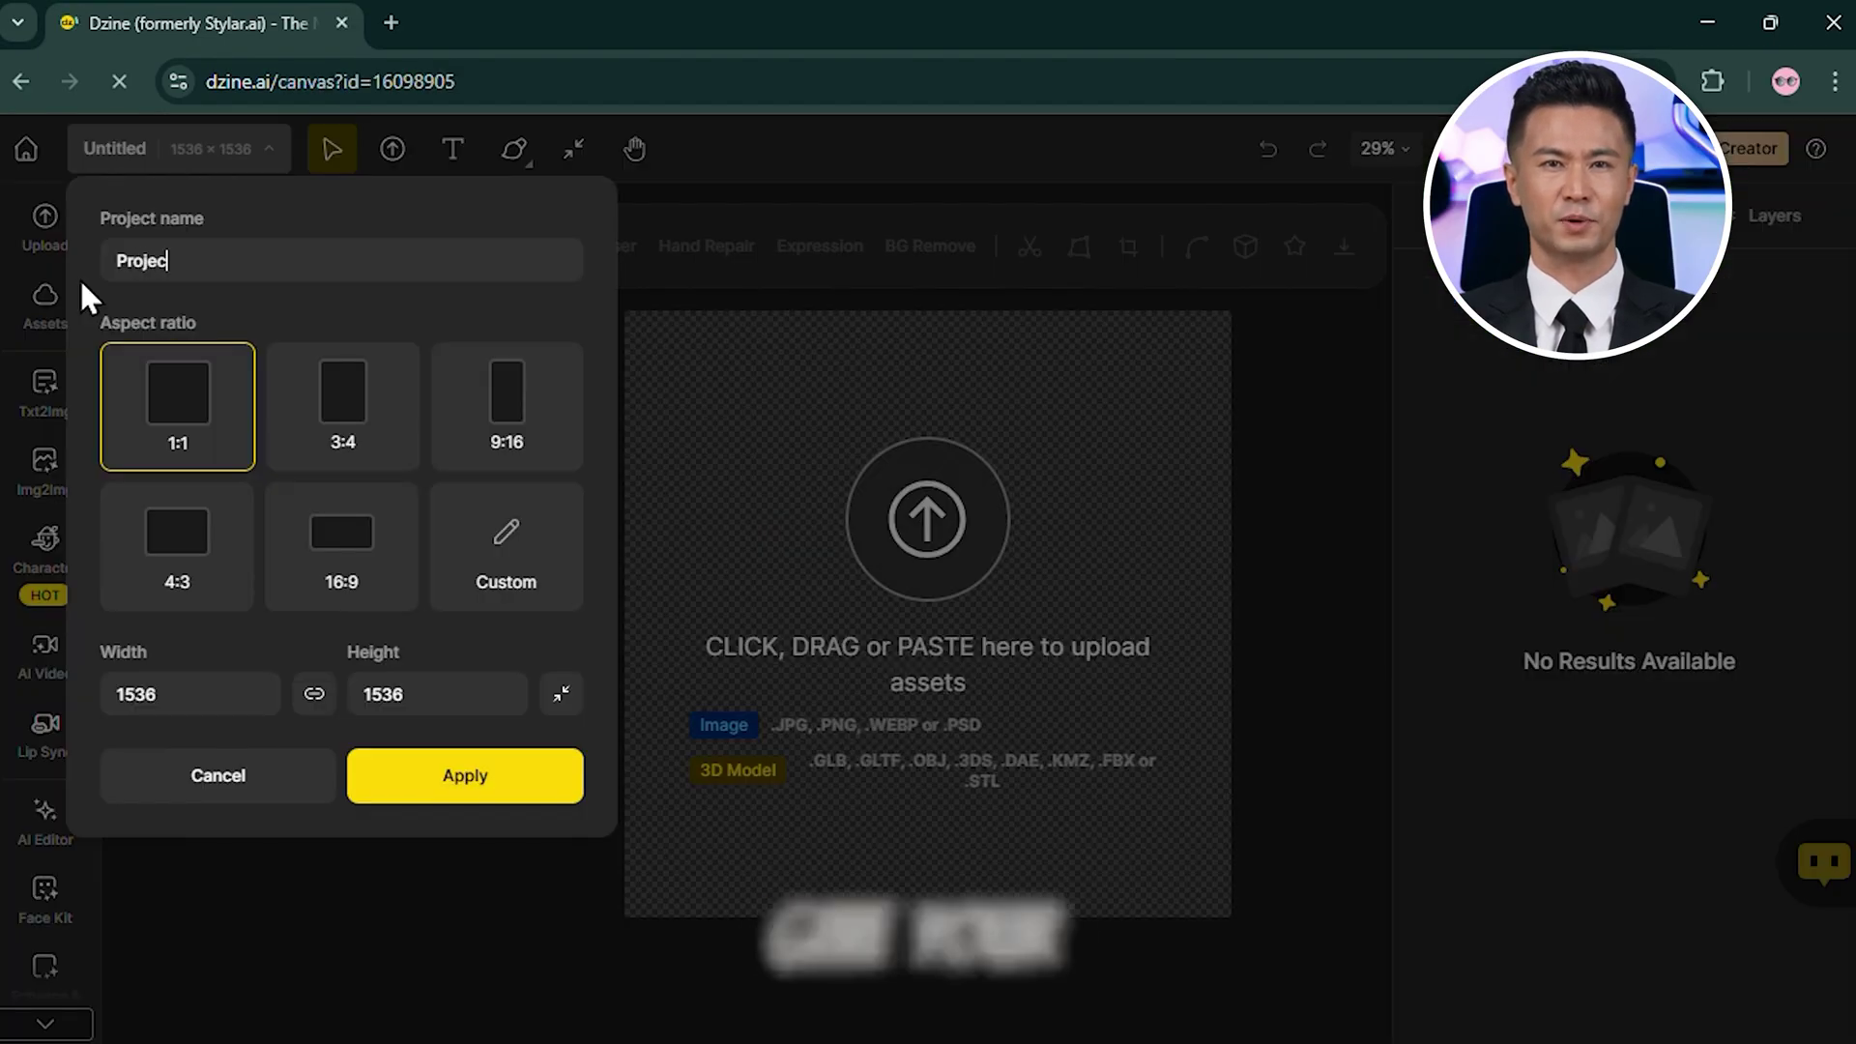
pyautogui.write('t 1')
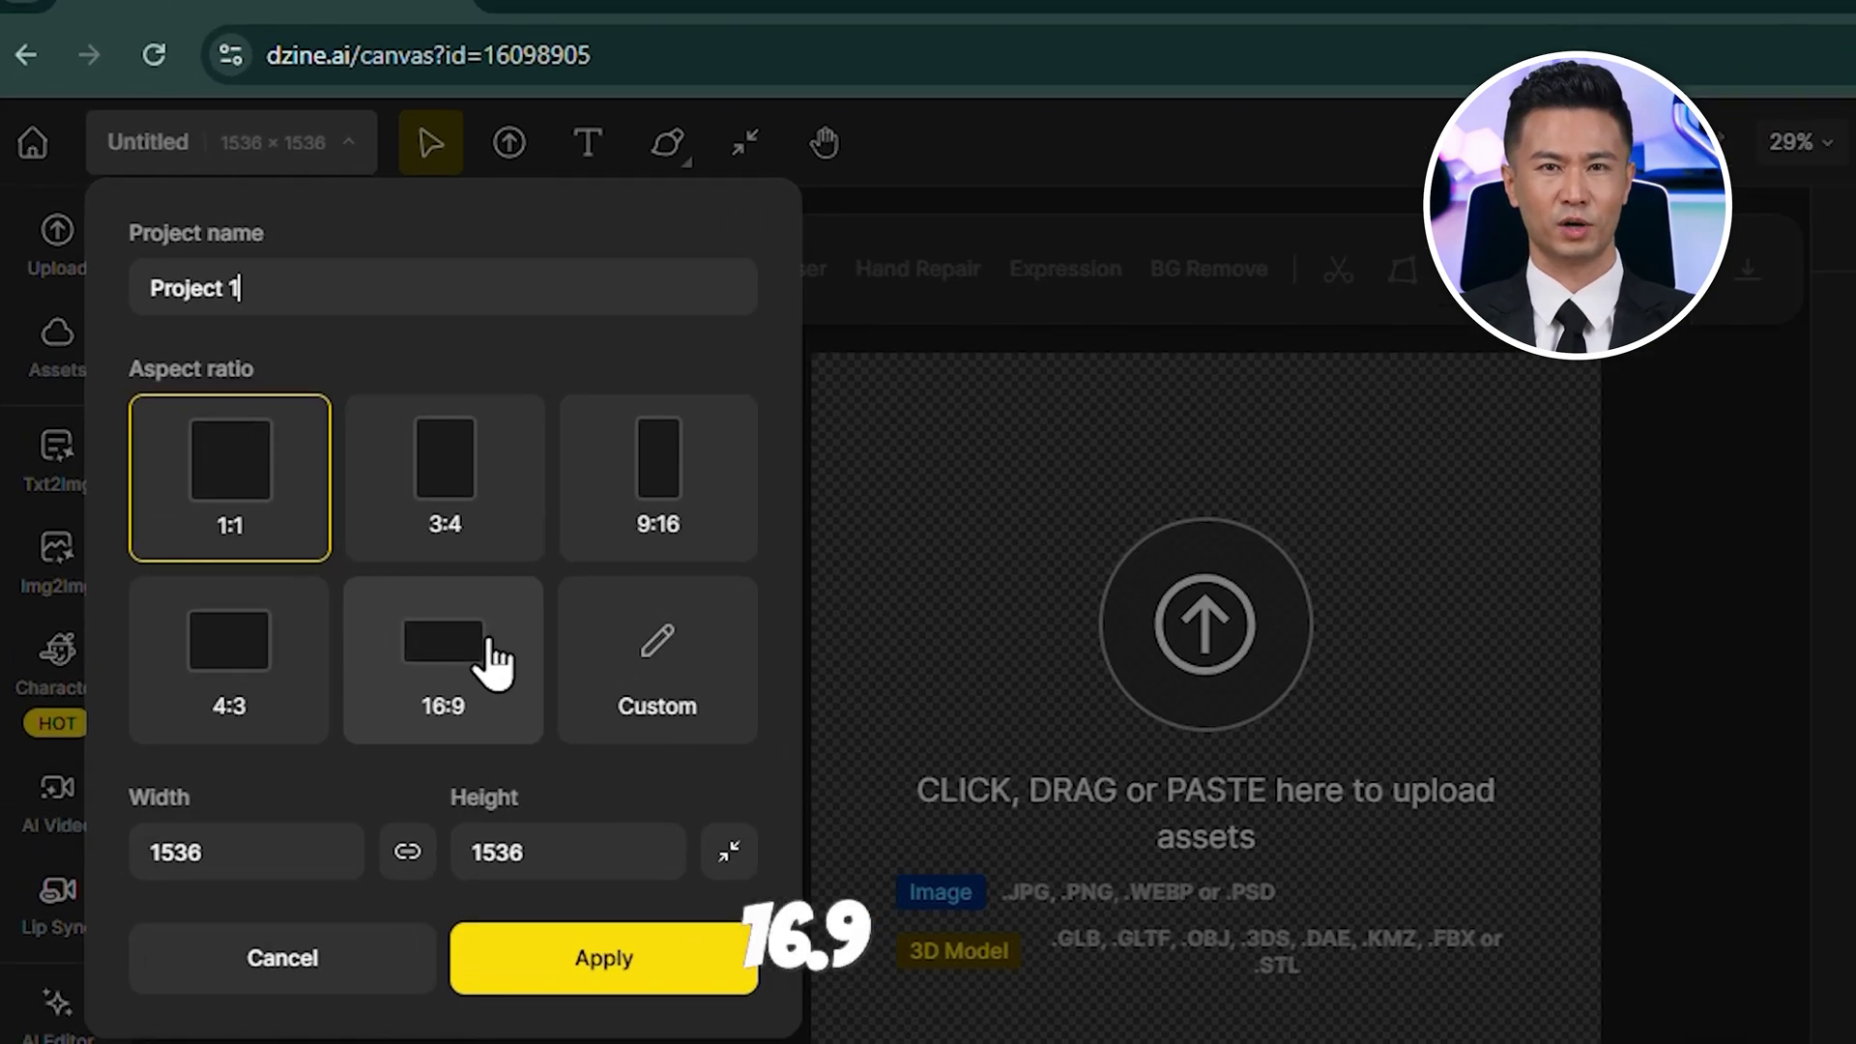
pyautogui.click(494, 660)
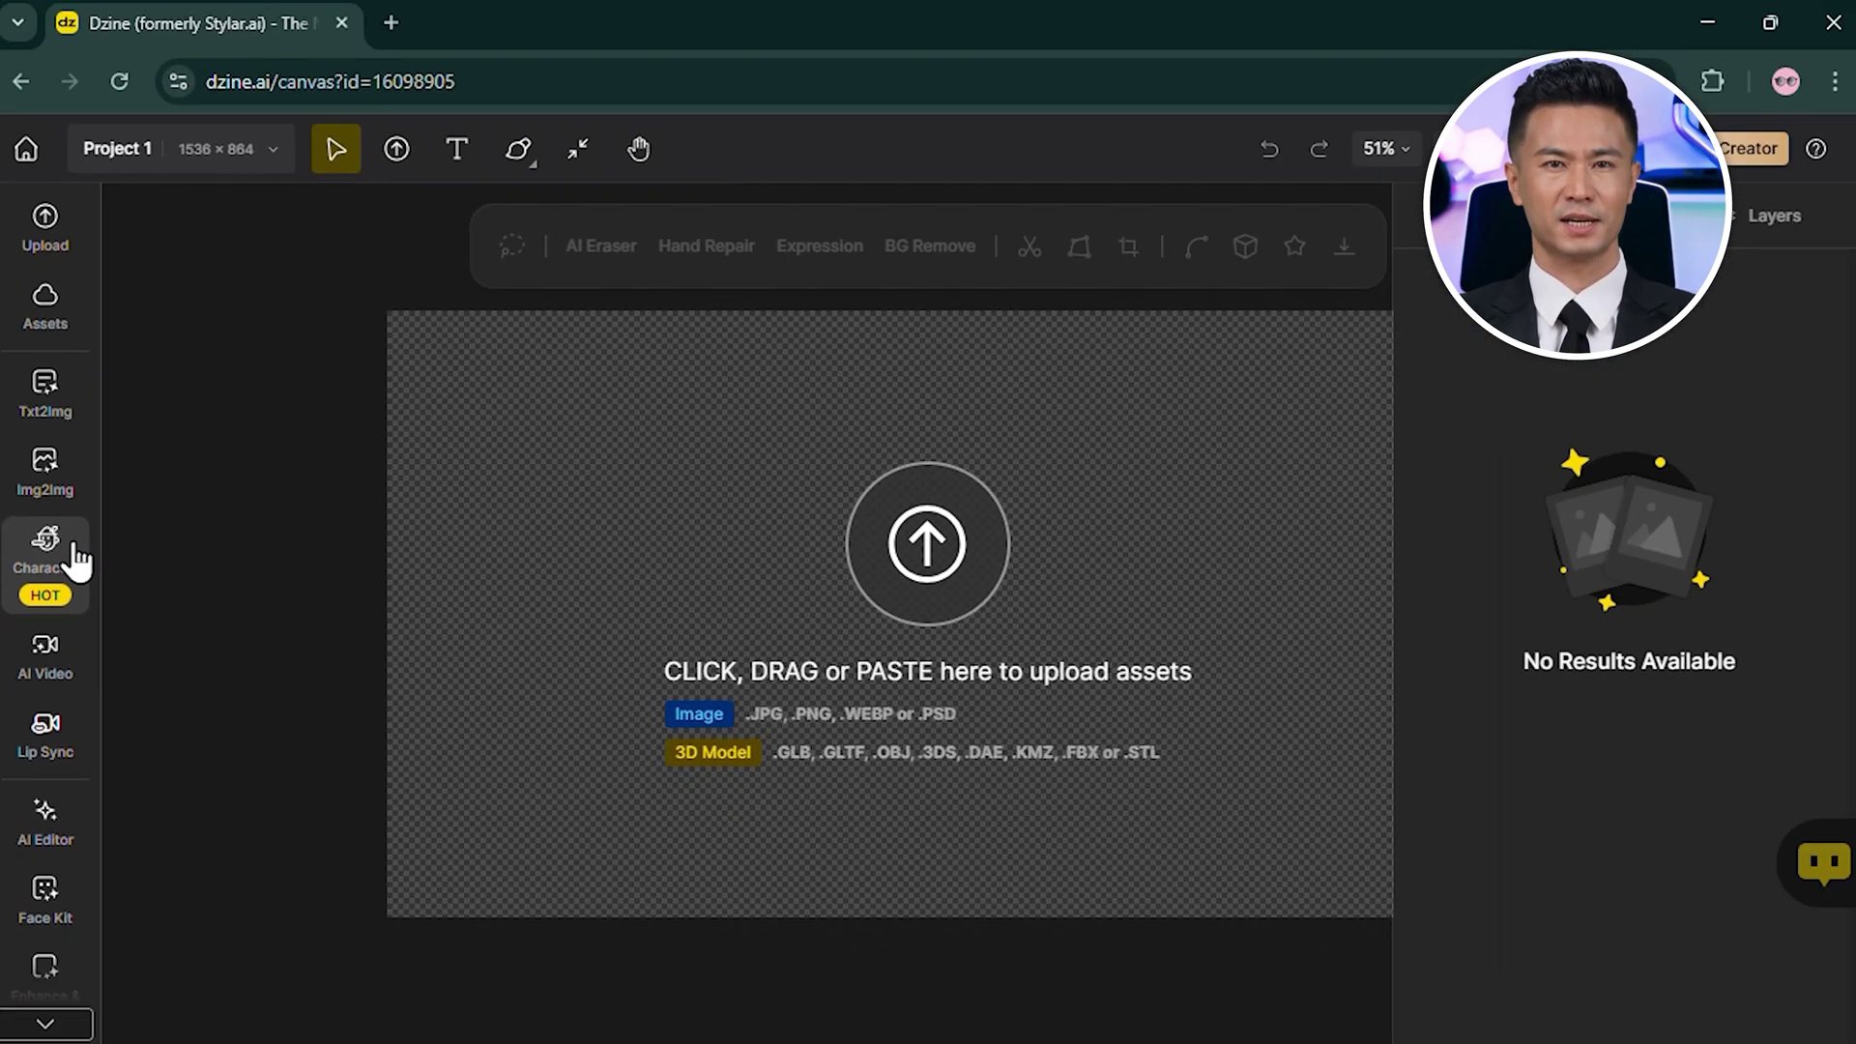
# - Start building a character from a description, to be named Male Cat
pyautogui.click(80, 556)
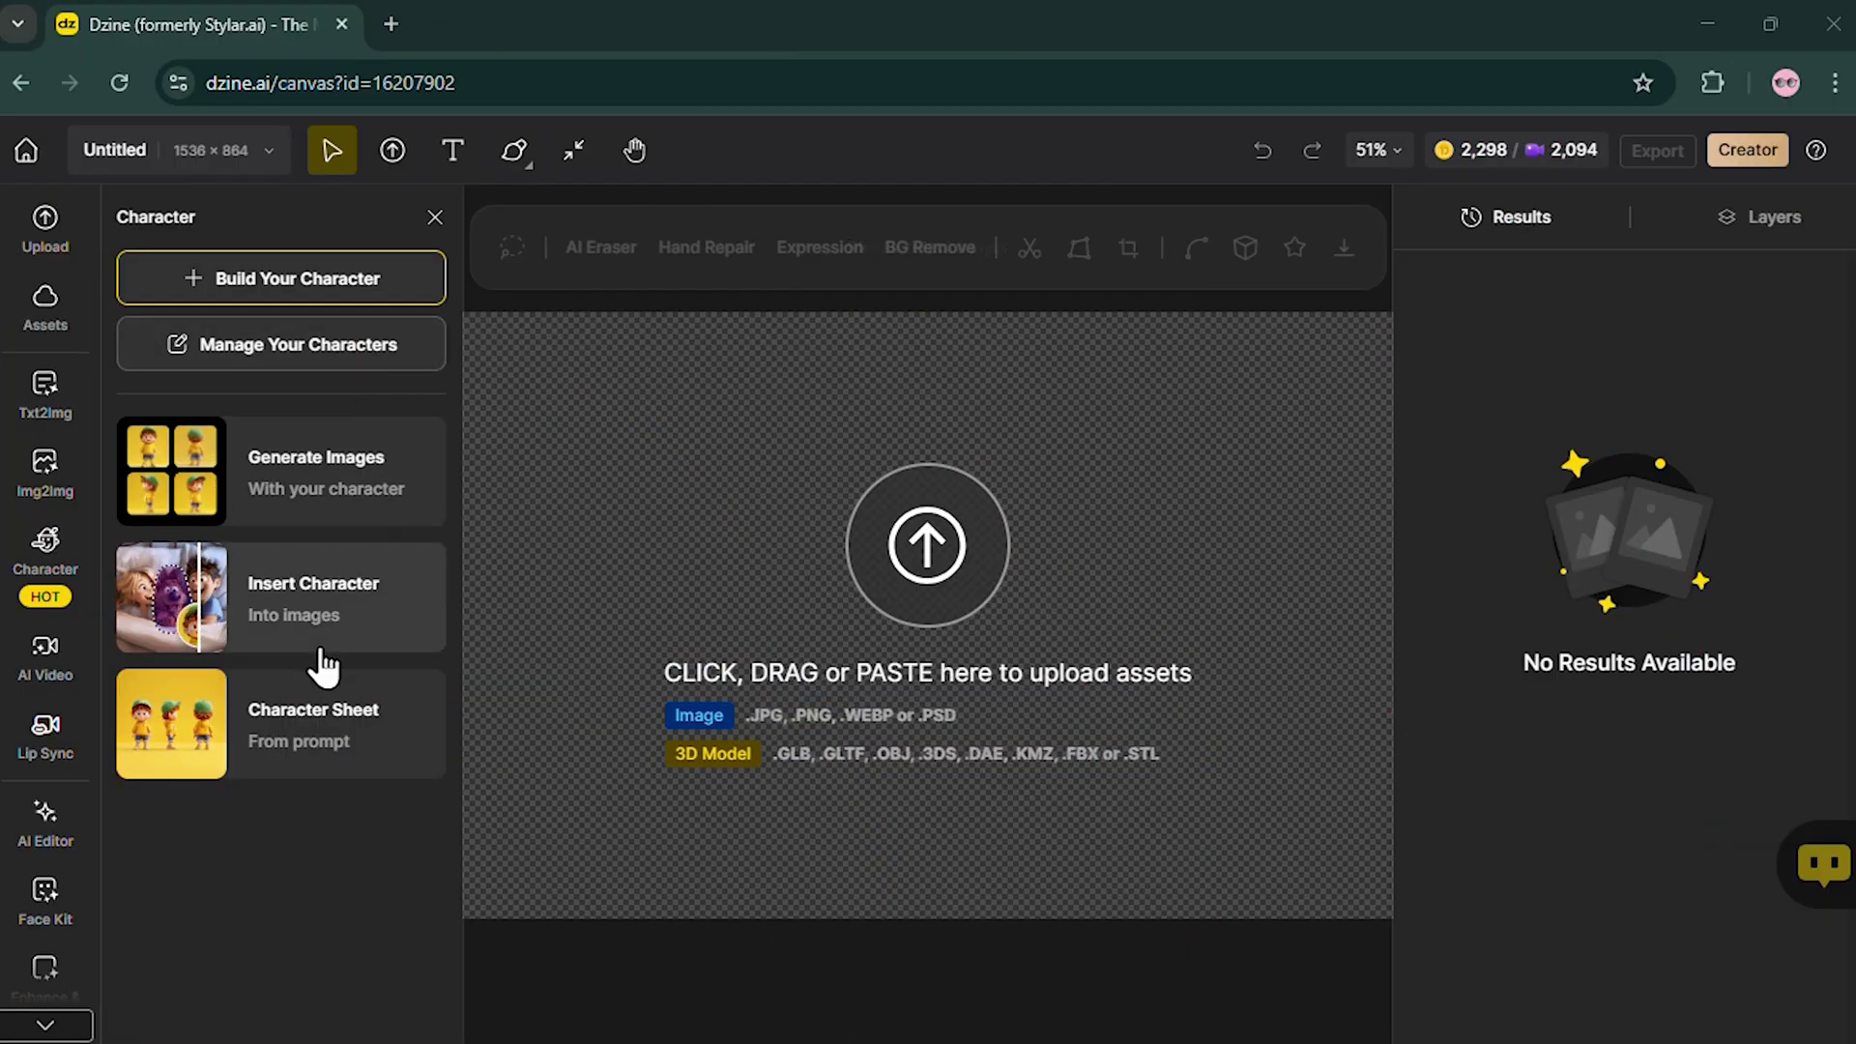
pyautogui.click(399, 281)
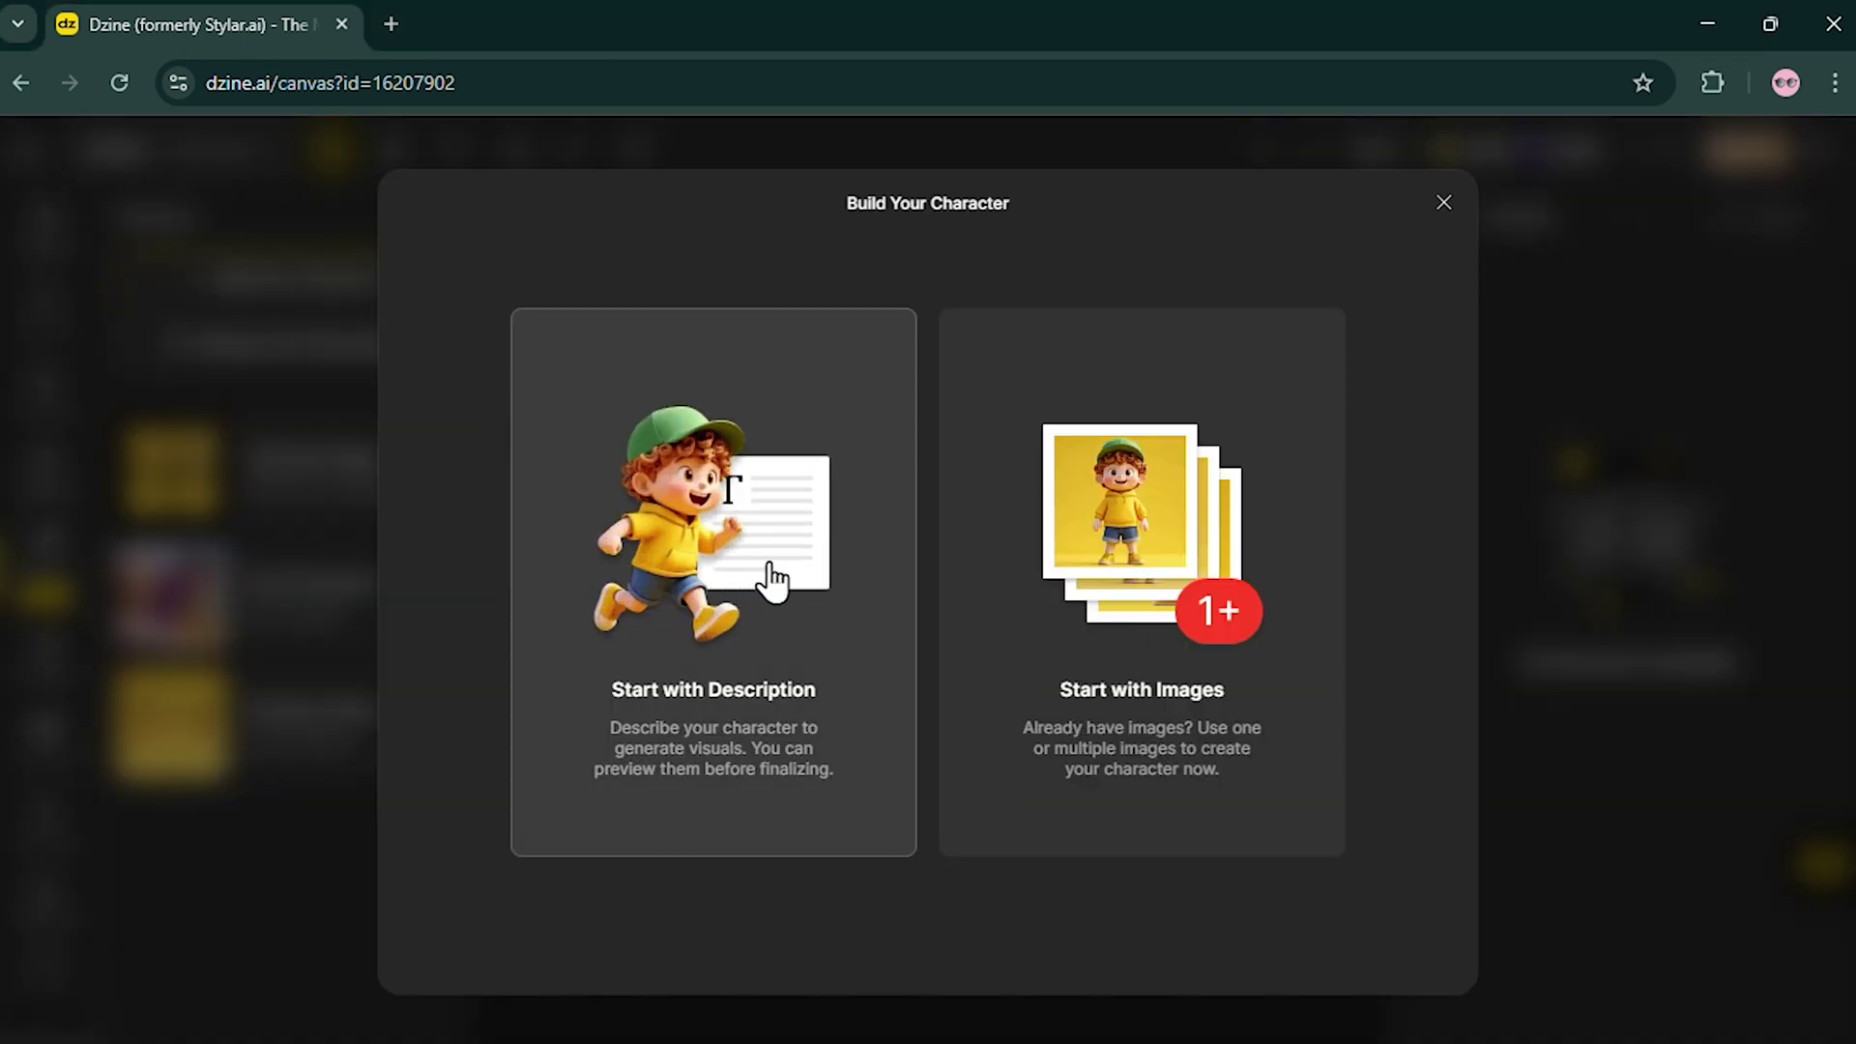
pyautogui.click(771, 563)
pyautogui.click(676, 306)
pyautogui.write('Male Cat')
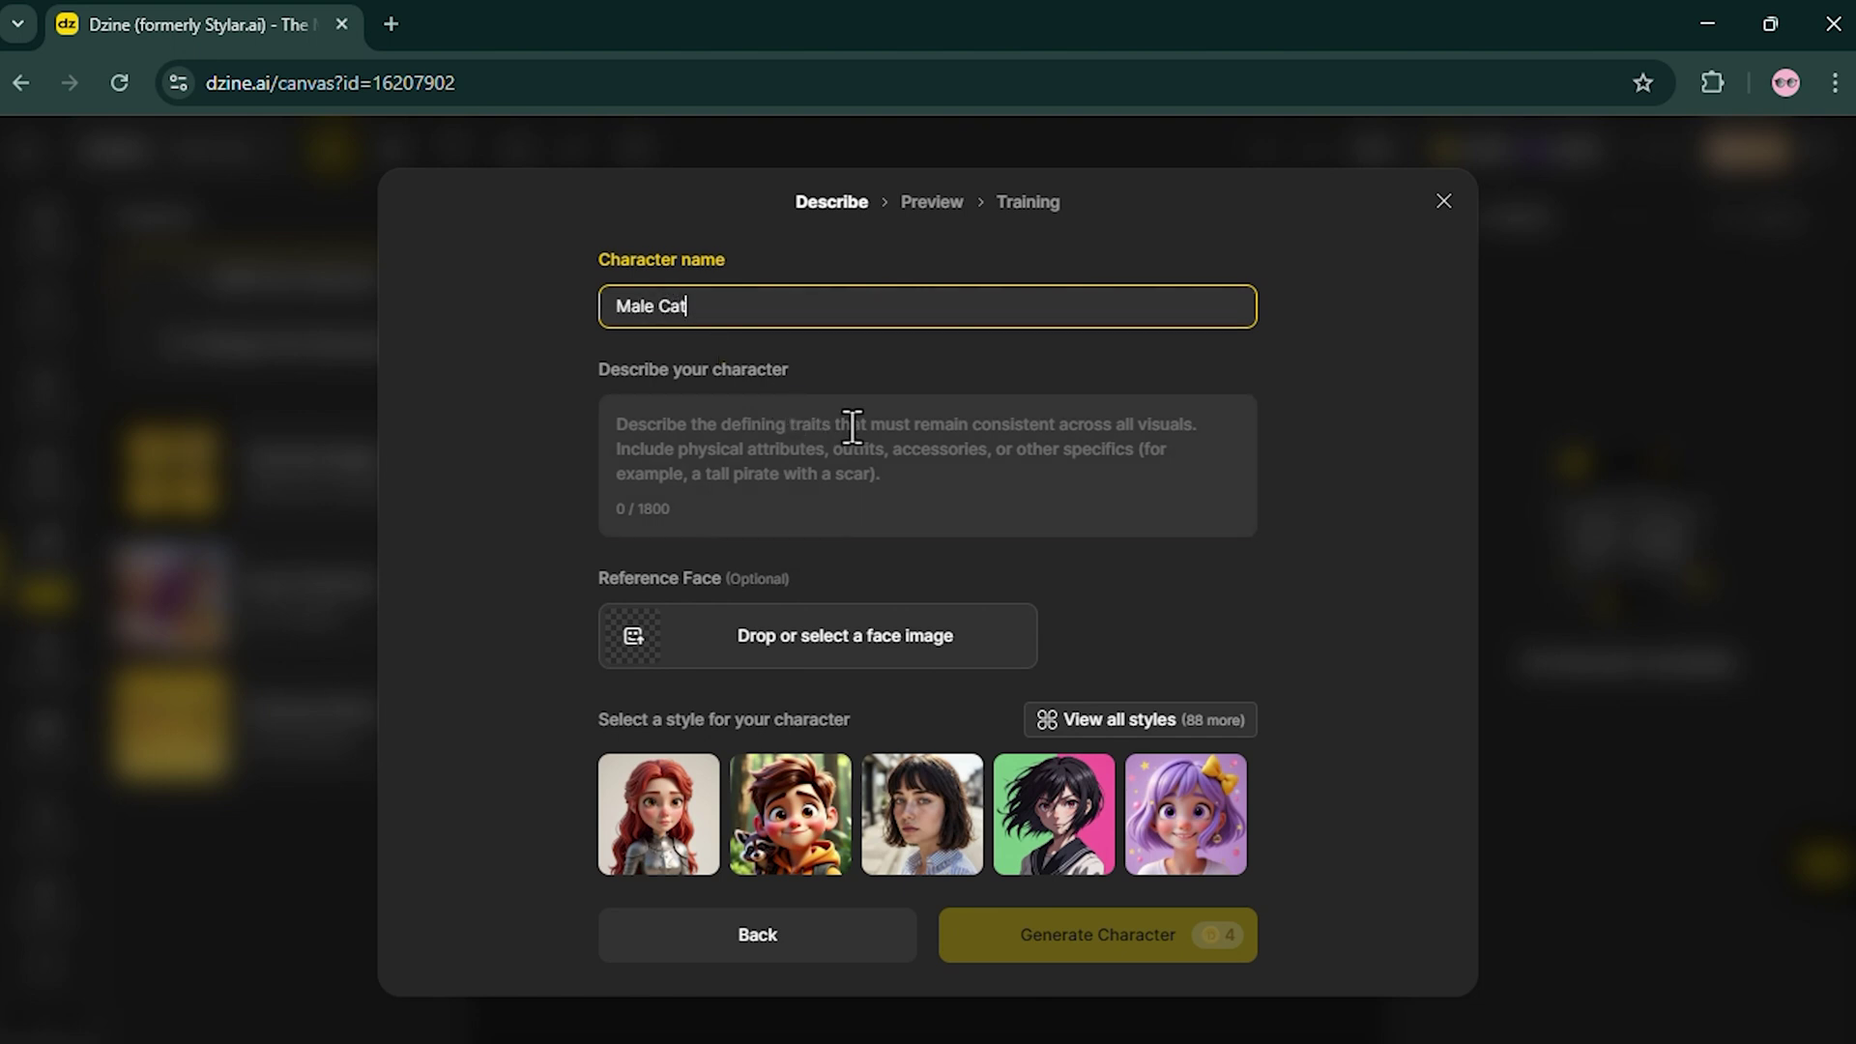
# - Paste the silver-gray tabby description, pick a style, and generate the previews
pyautogui.click(855, 425)
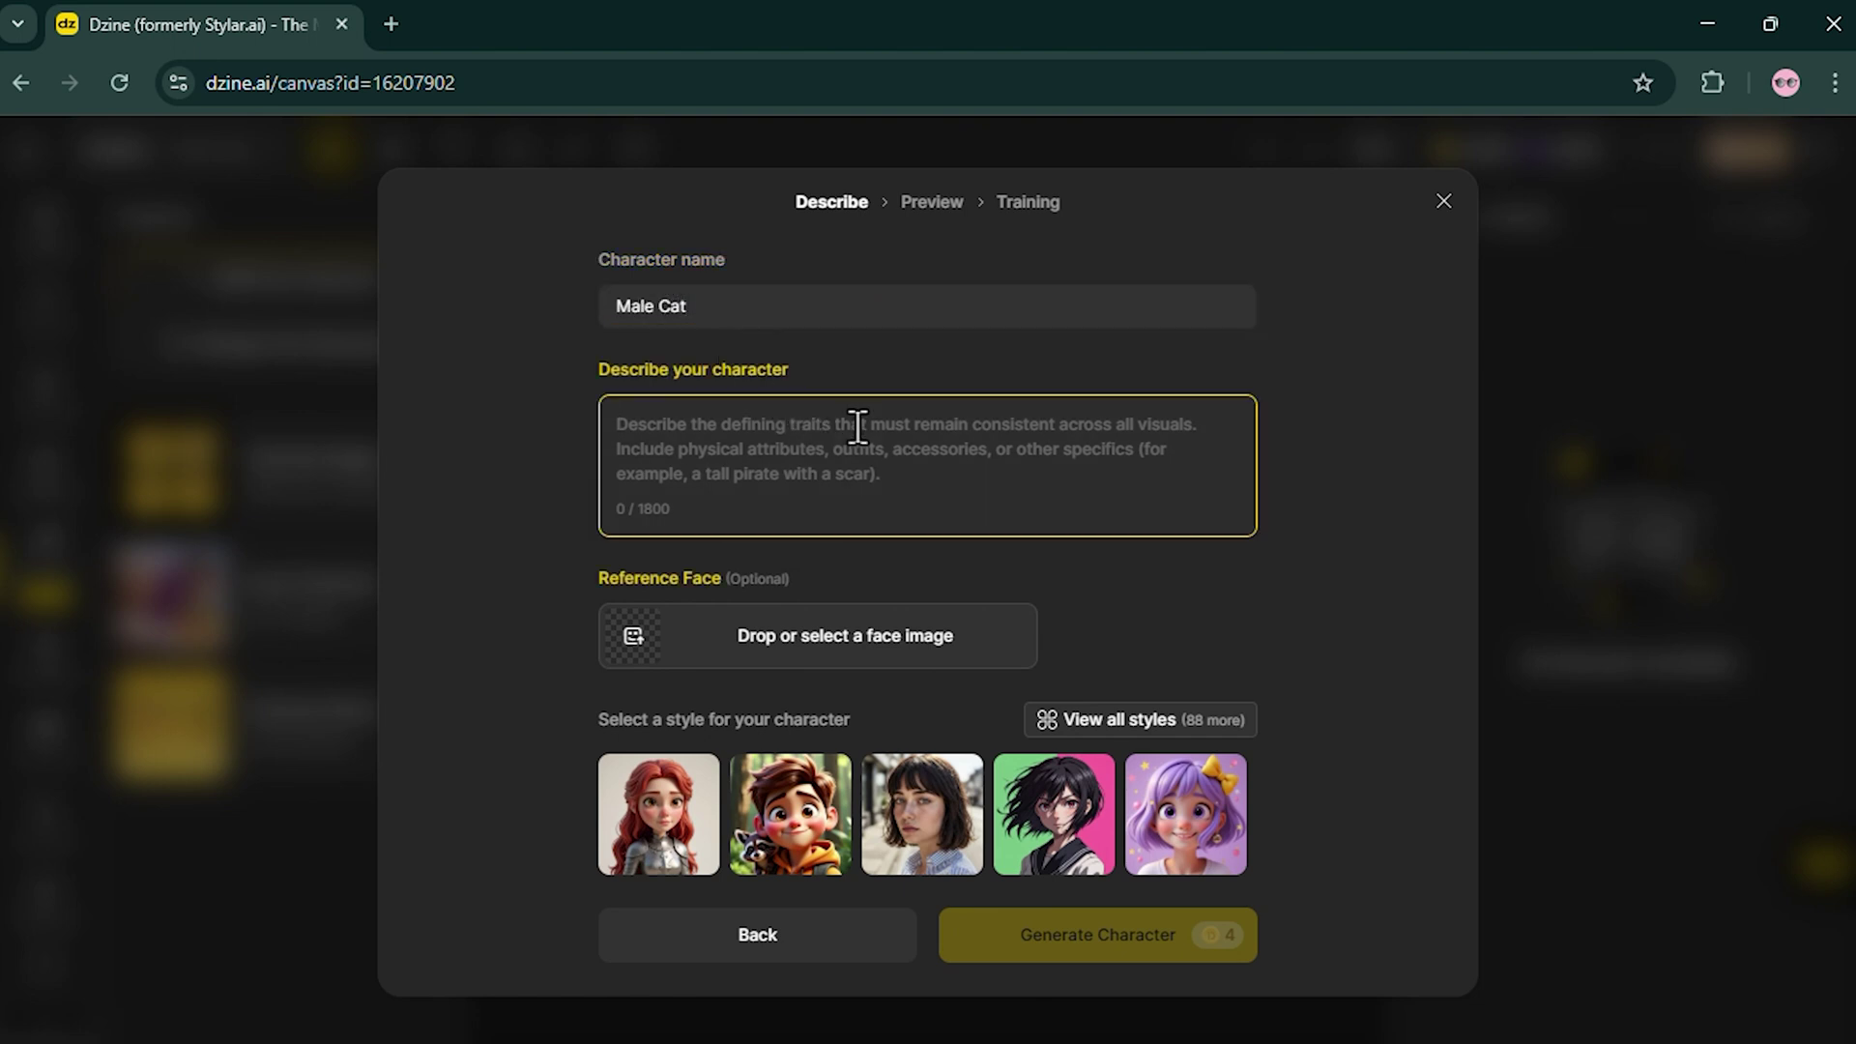
pyautogui.rightClick(858, 426)
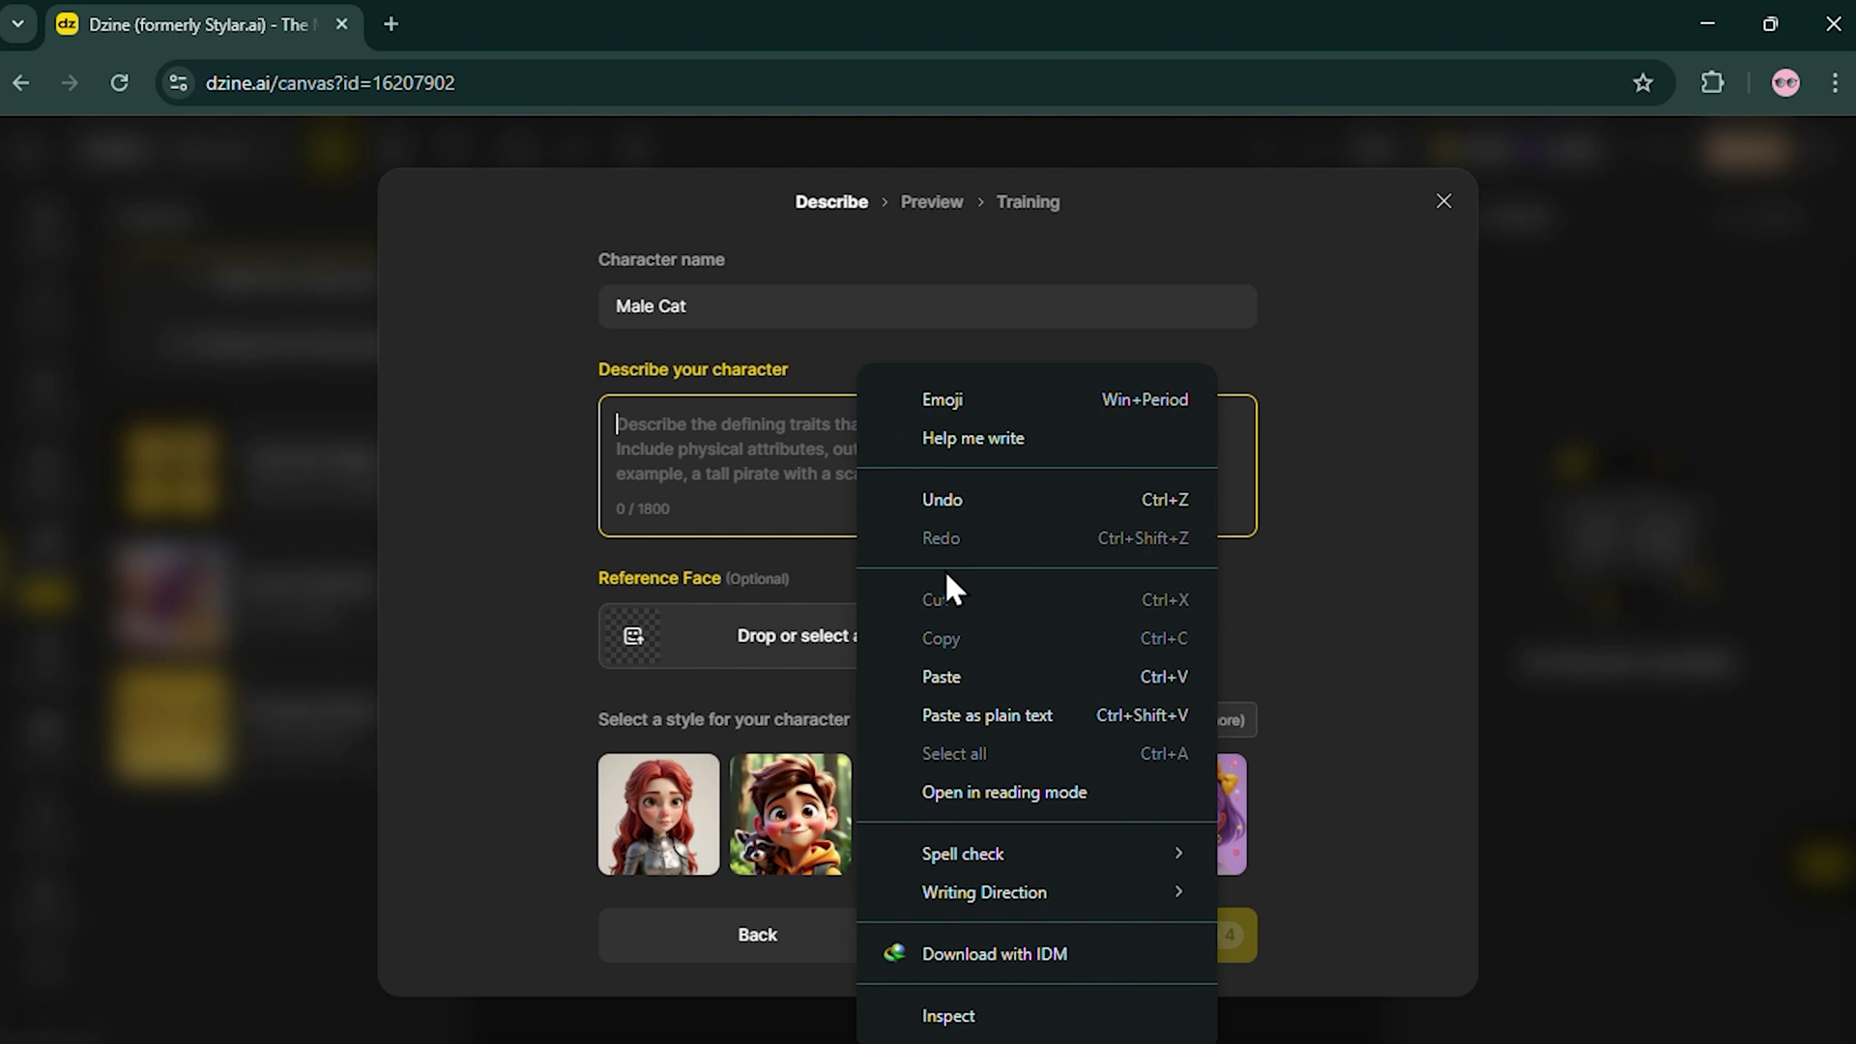
pyautogui.click(961, 695)
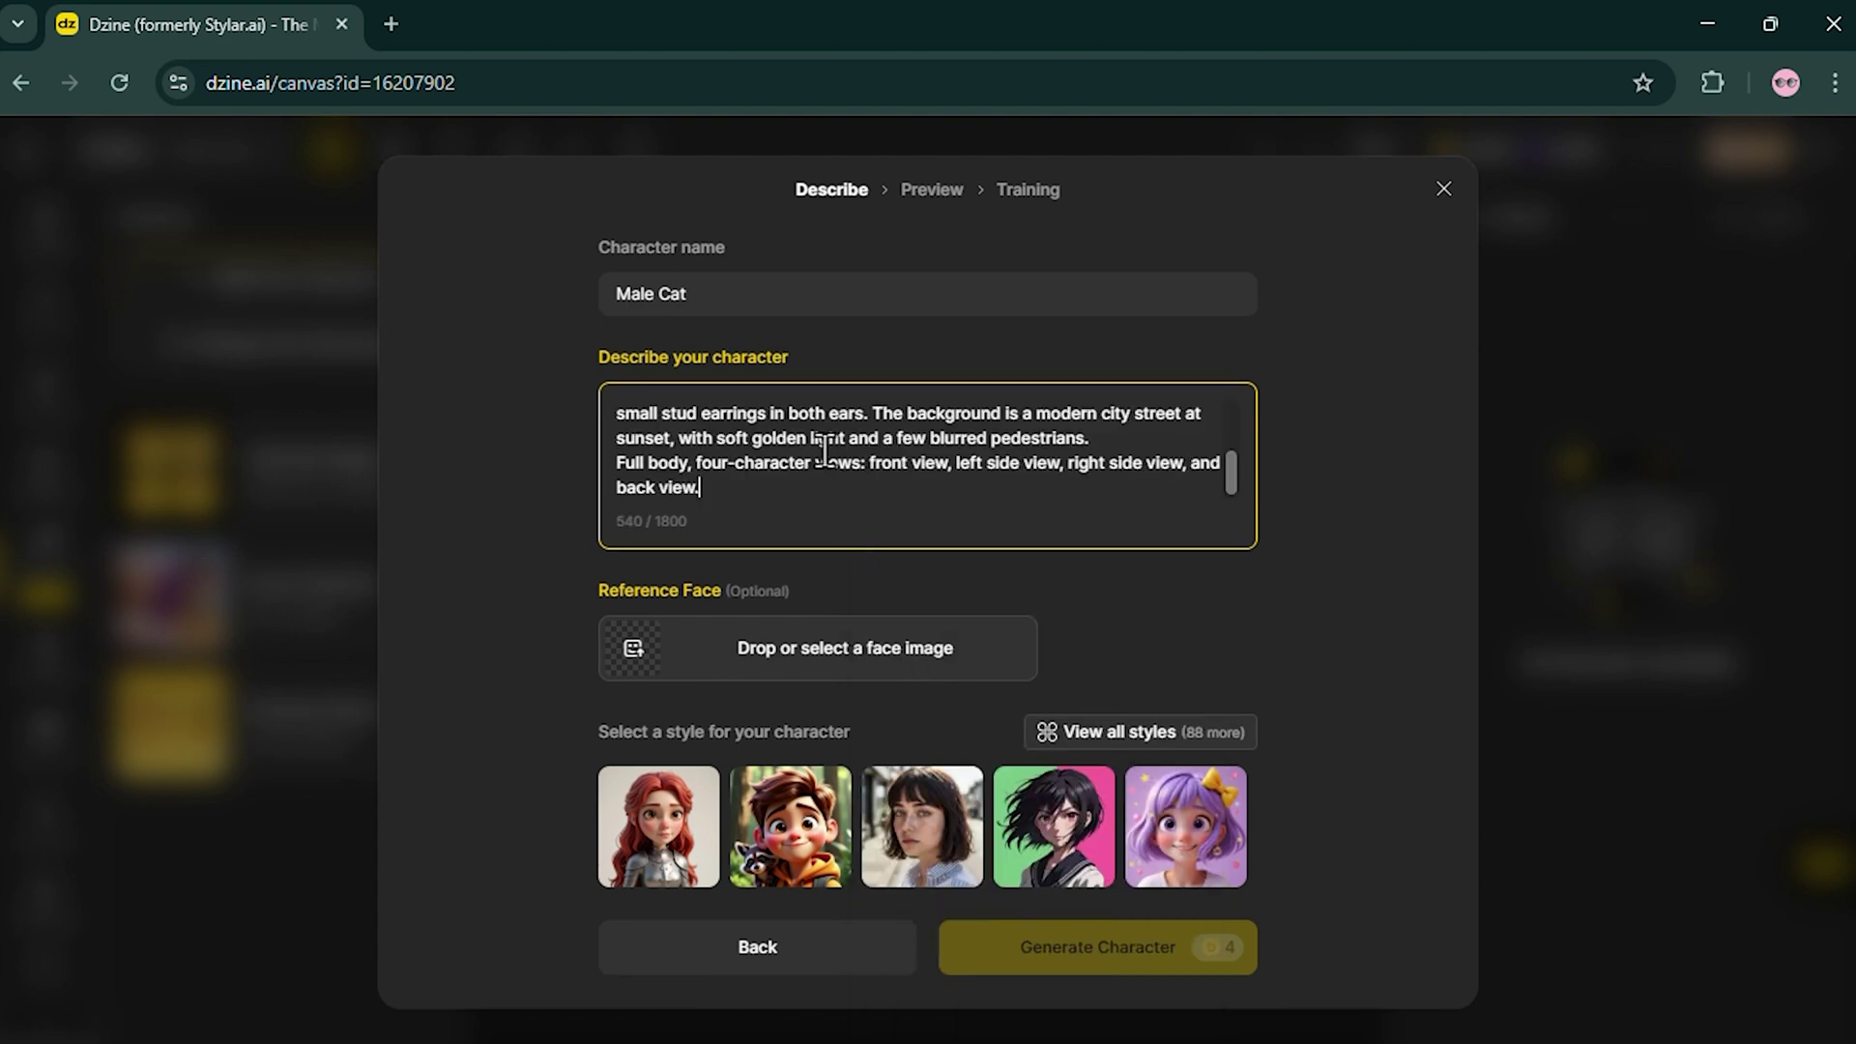
pyautogui.scroll(1, 821, 452)
pyautogui.scroll(2, 822, 452)
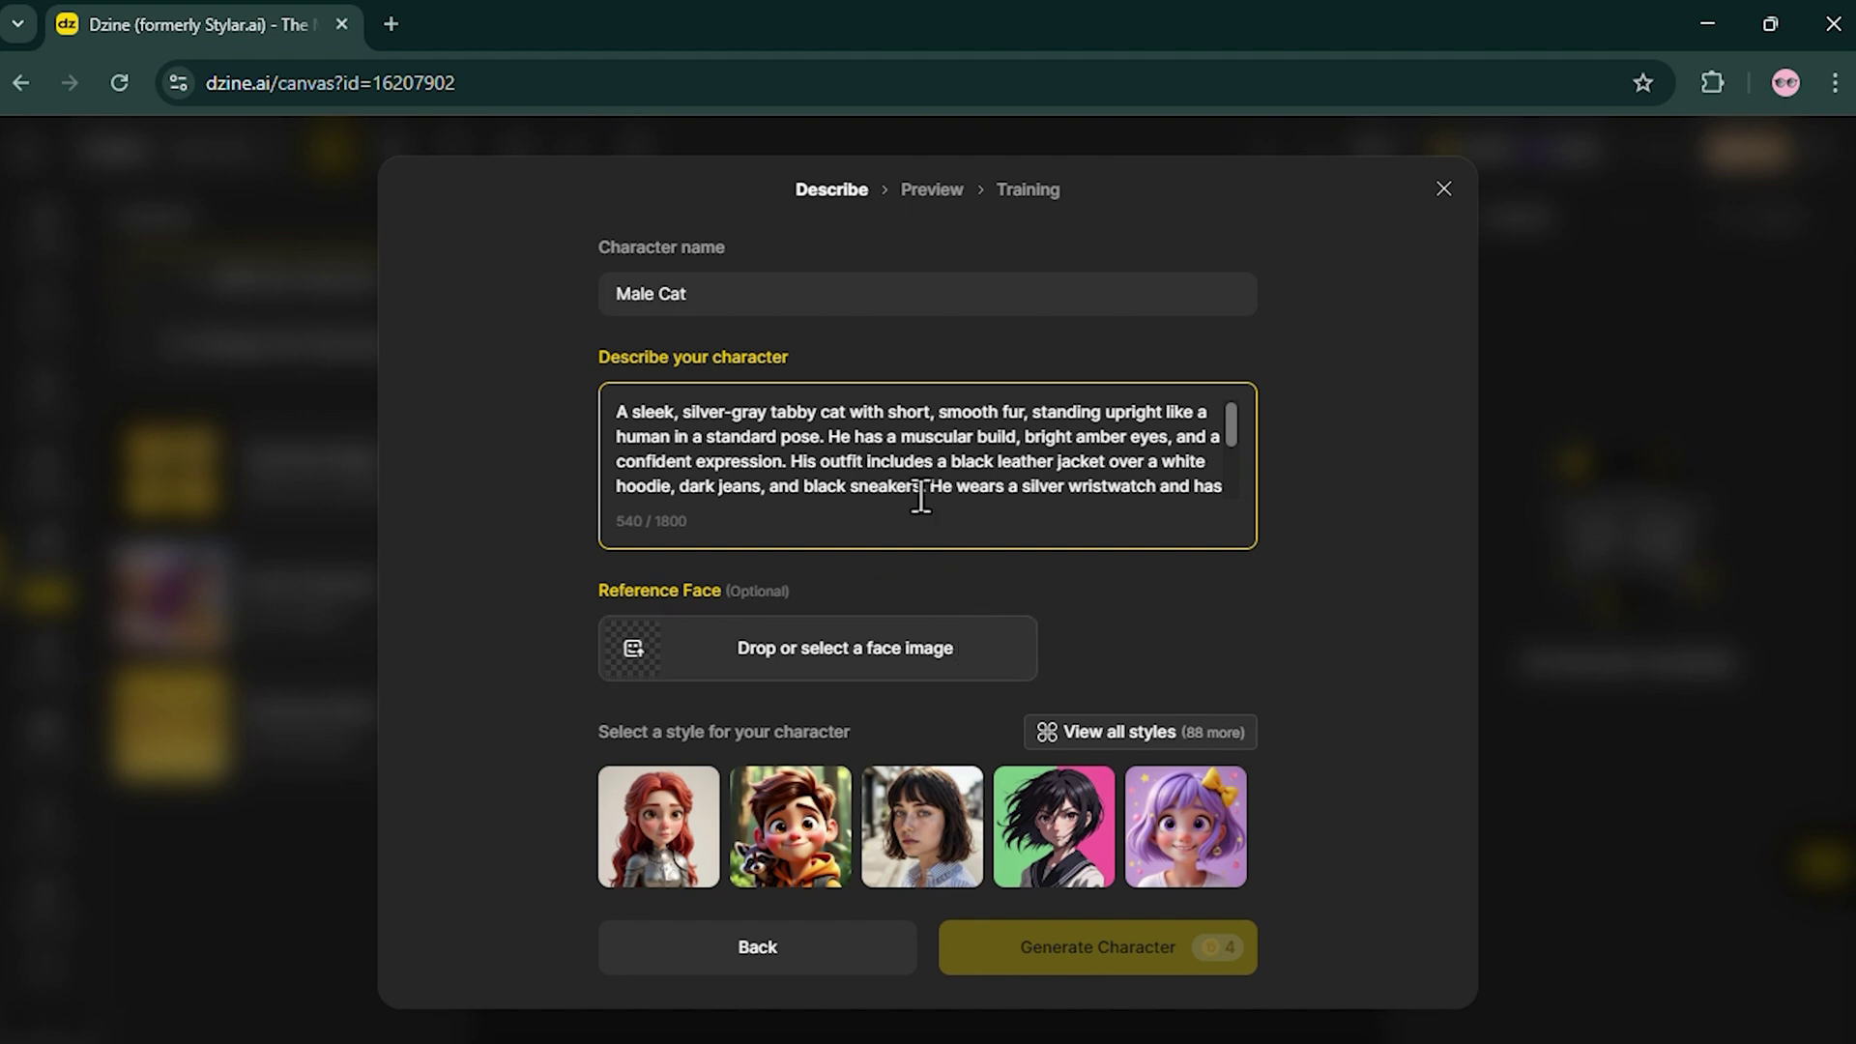
pyautogui.scroll(-1, 920, 500)
pyautogui.scroll(-2, 914, 478)
pyautogui.scroll(-1, 914, 476)
pyautogui.scroll(3, 910, 475)
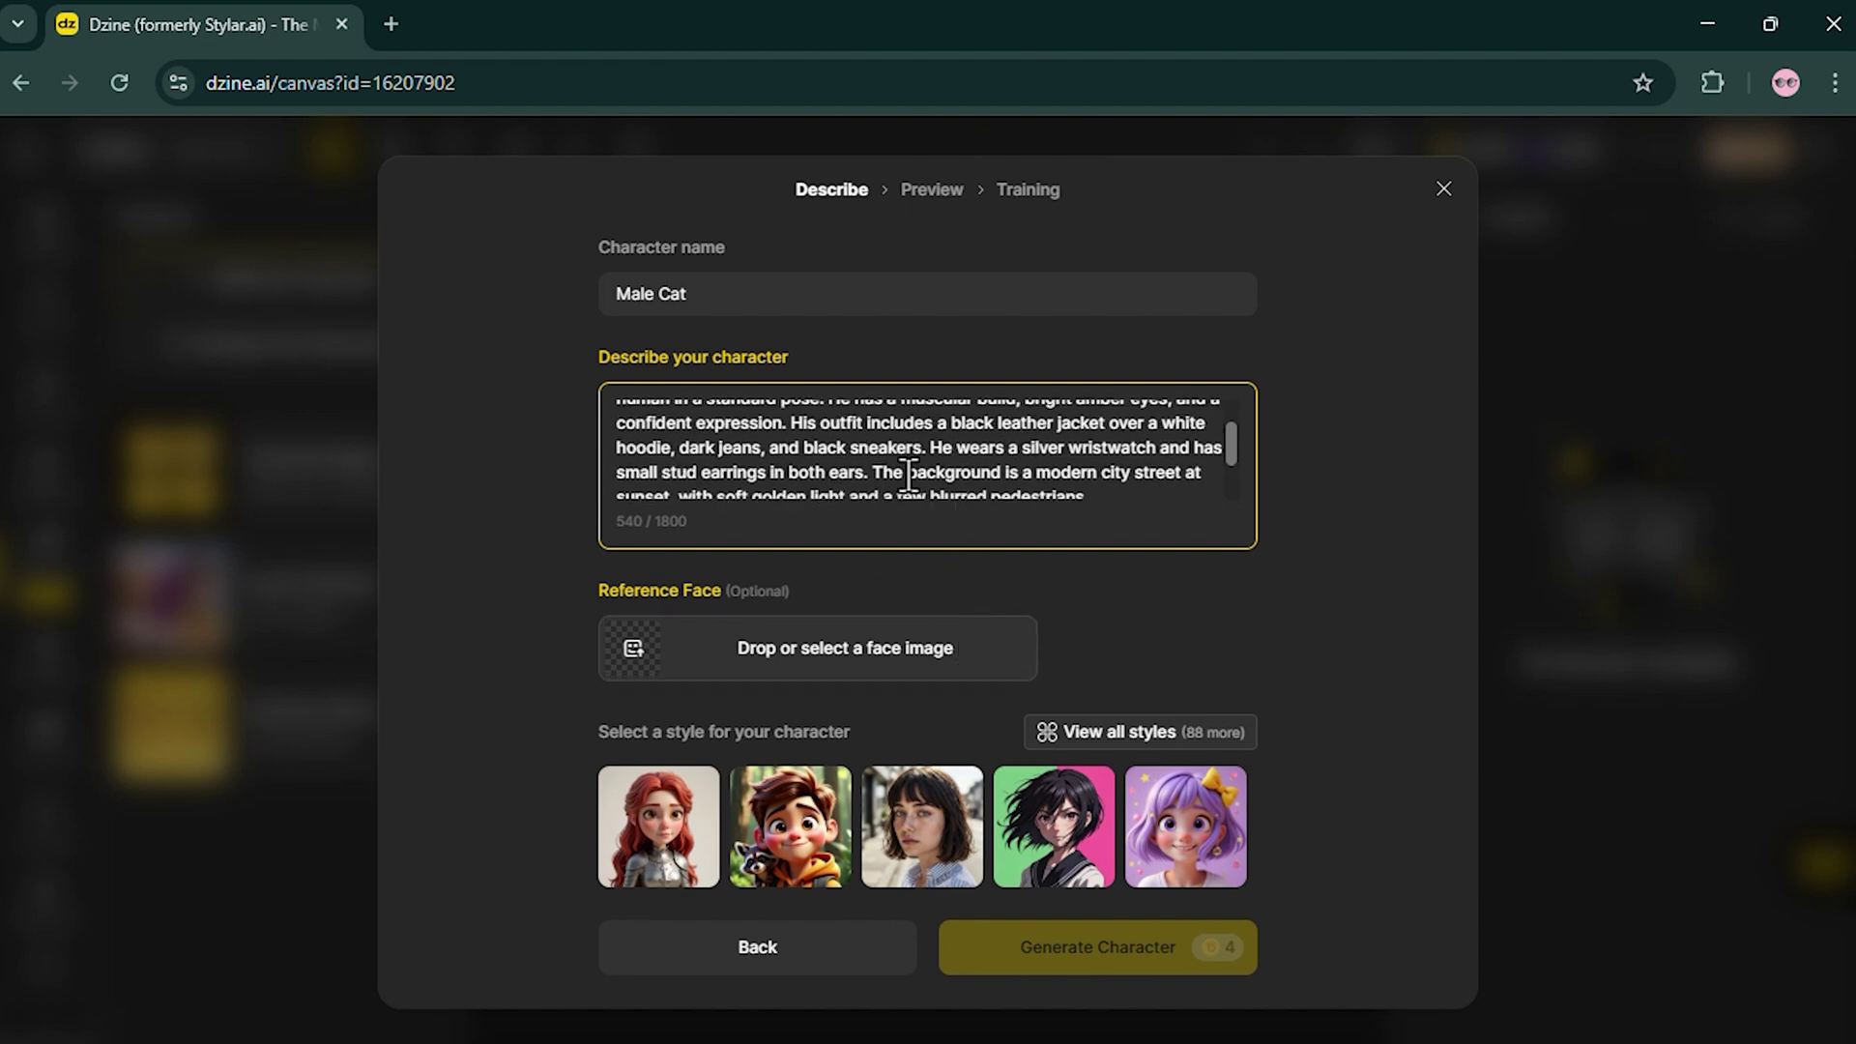
pyautogui.scroll(1, 909, 475)
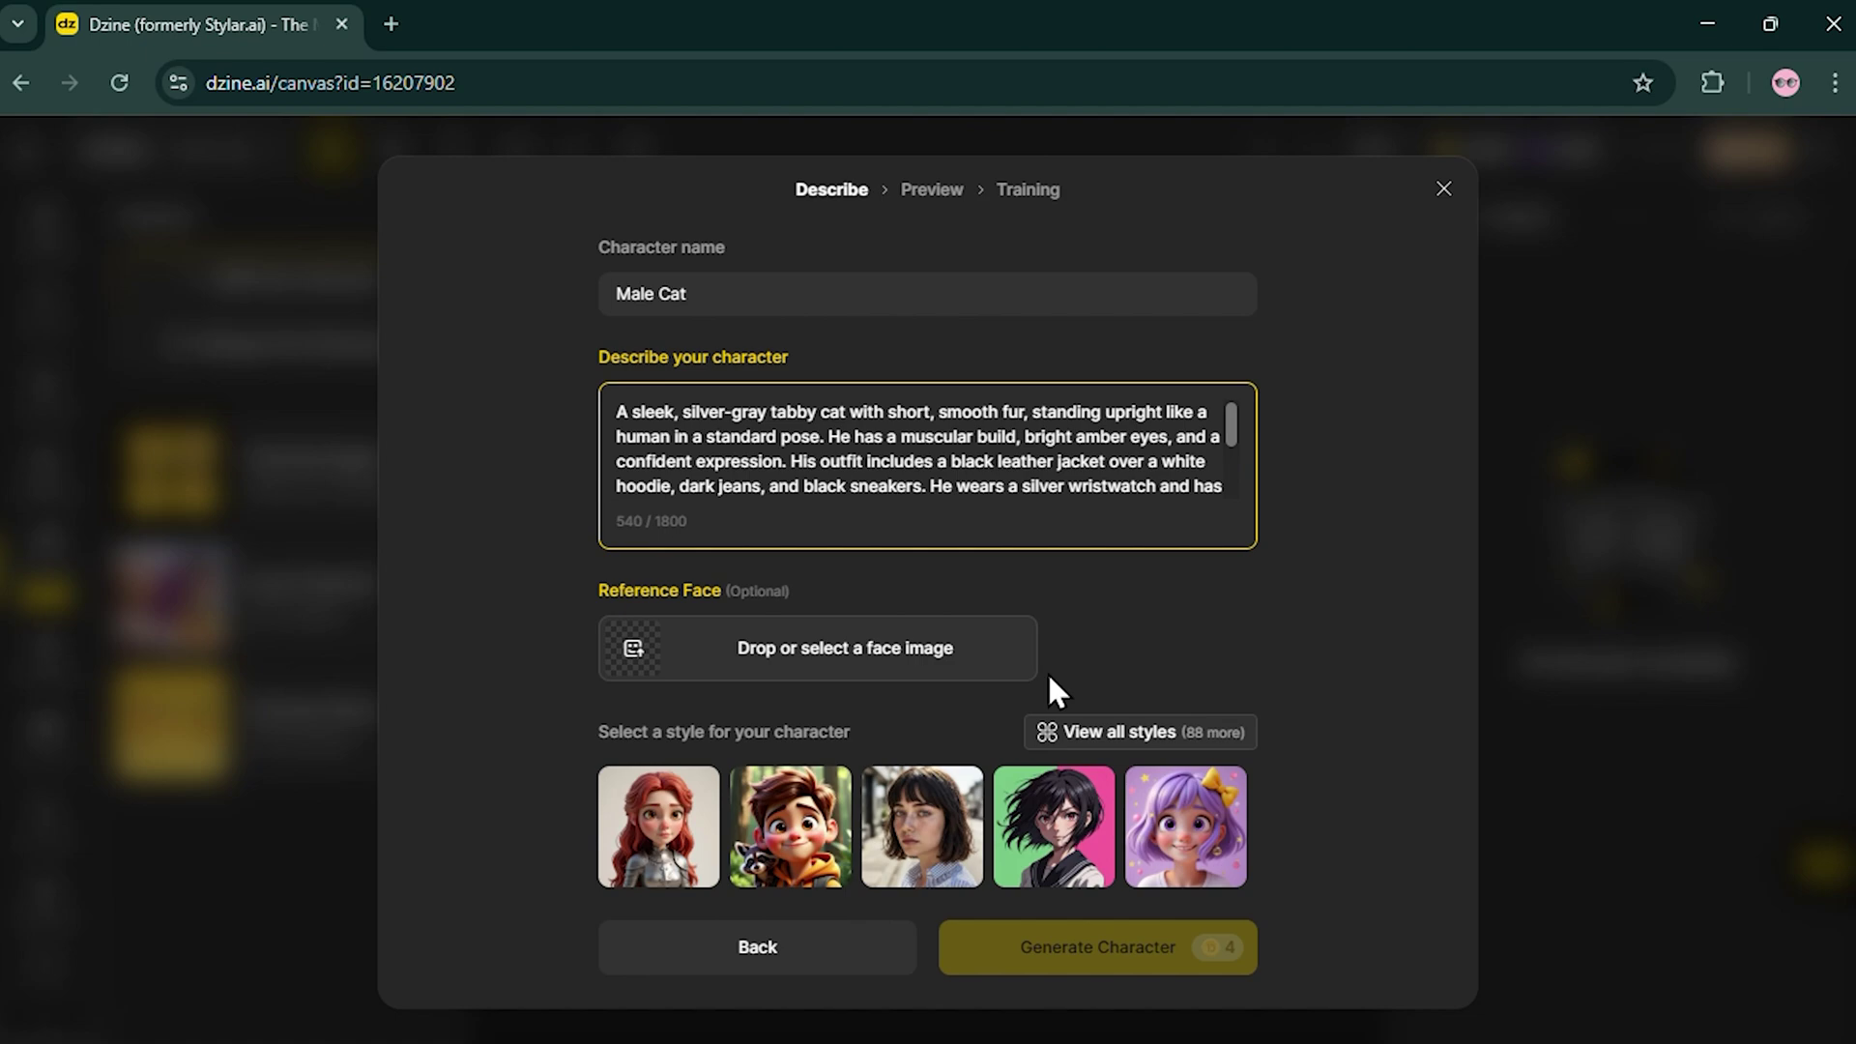
pyautogui.click(1200, 751)
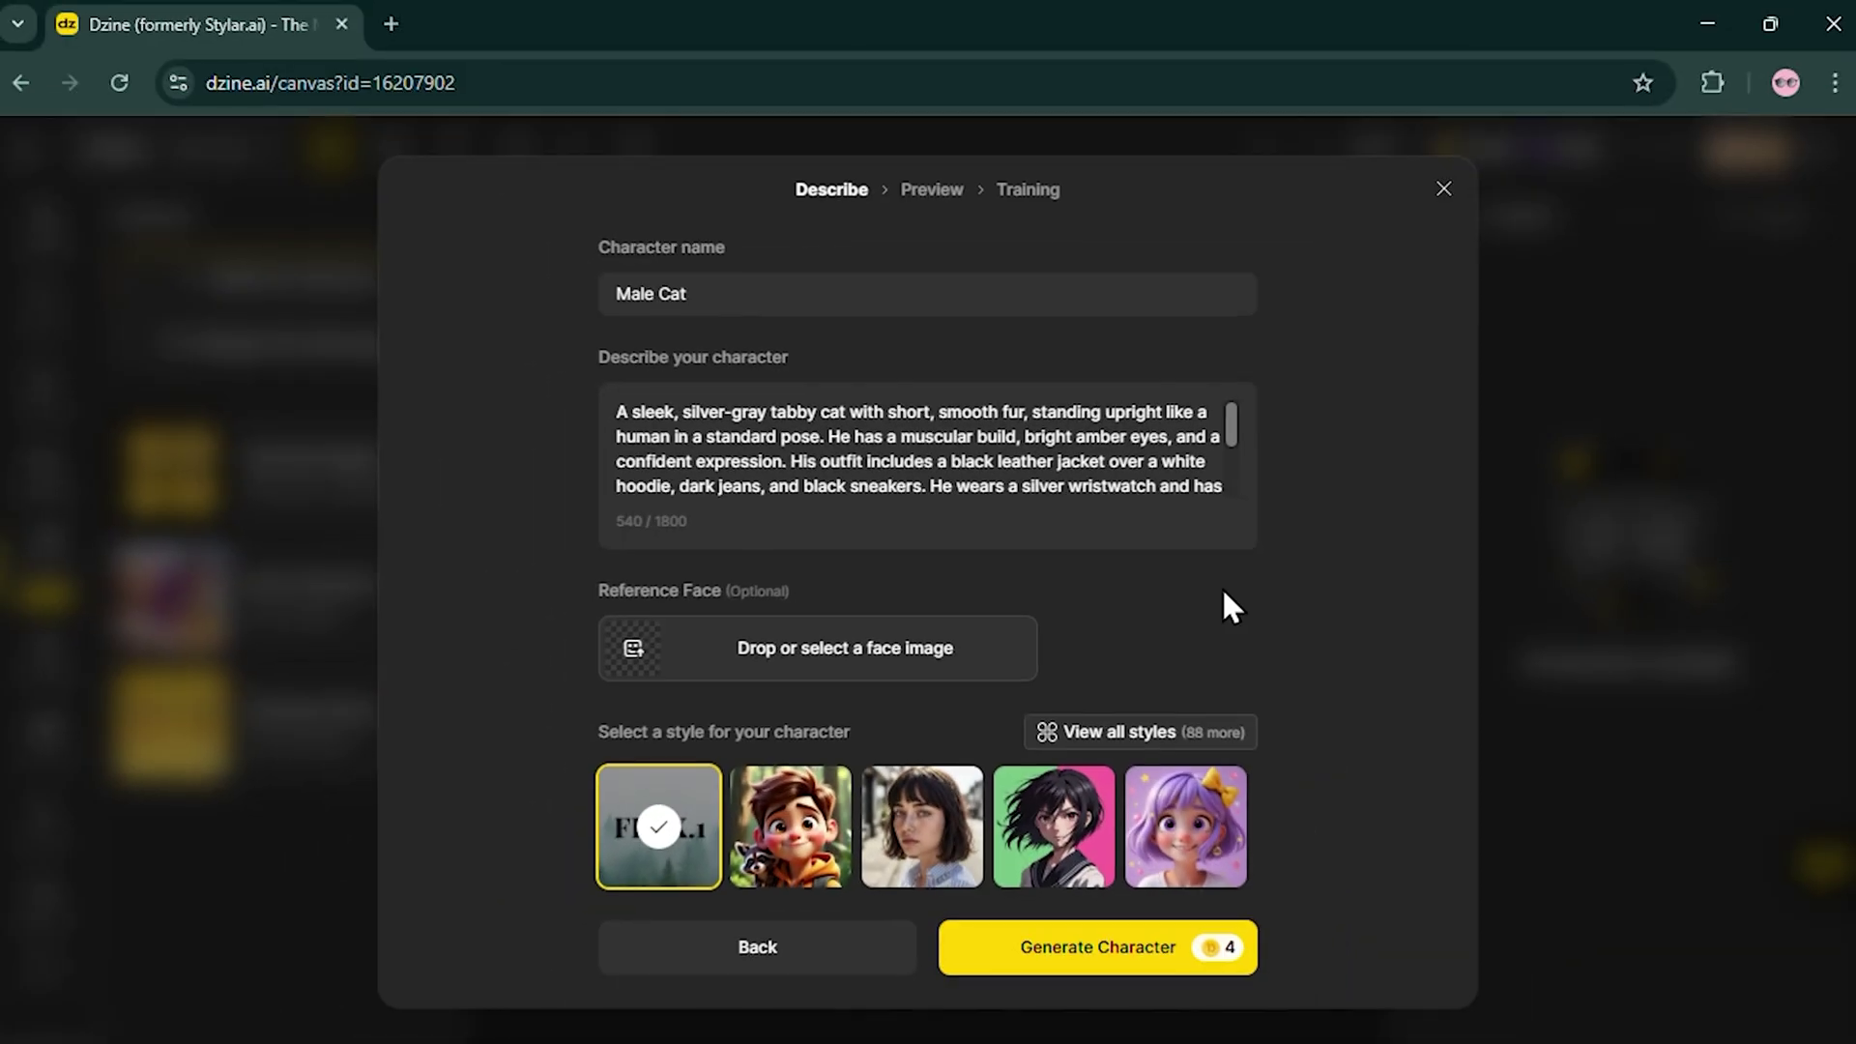
pyautogui.click(1125, 946)
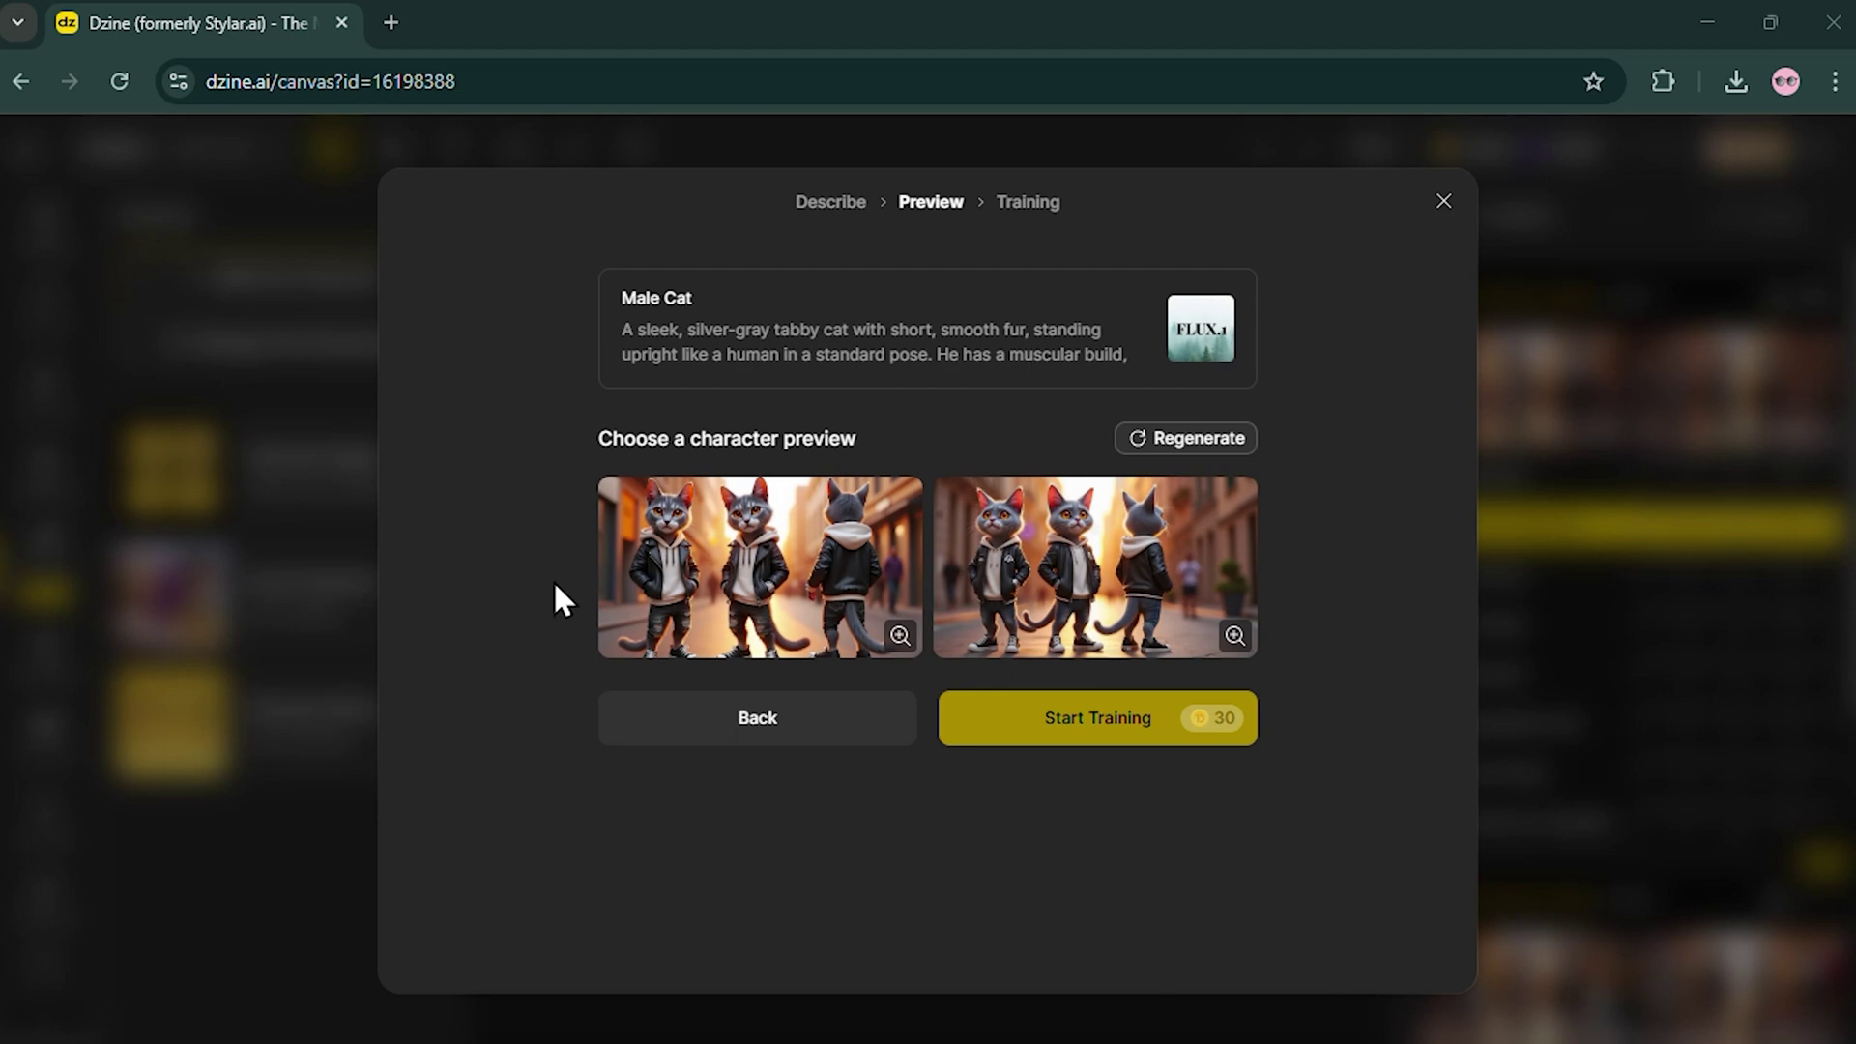
# - Regenerate the Male Cat previews and train on the left four-view sheet
pyautogui.click(1192, 441)
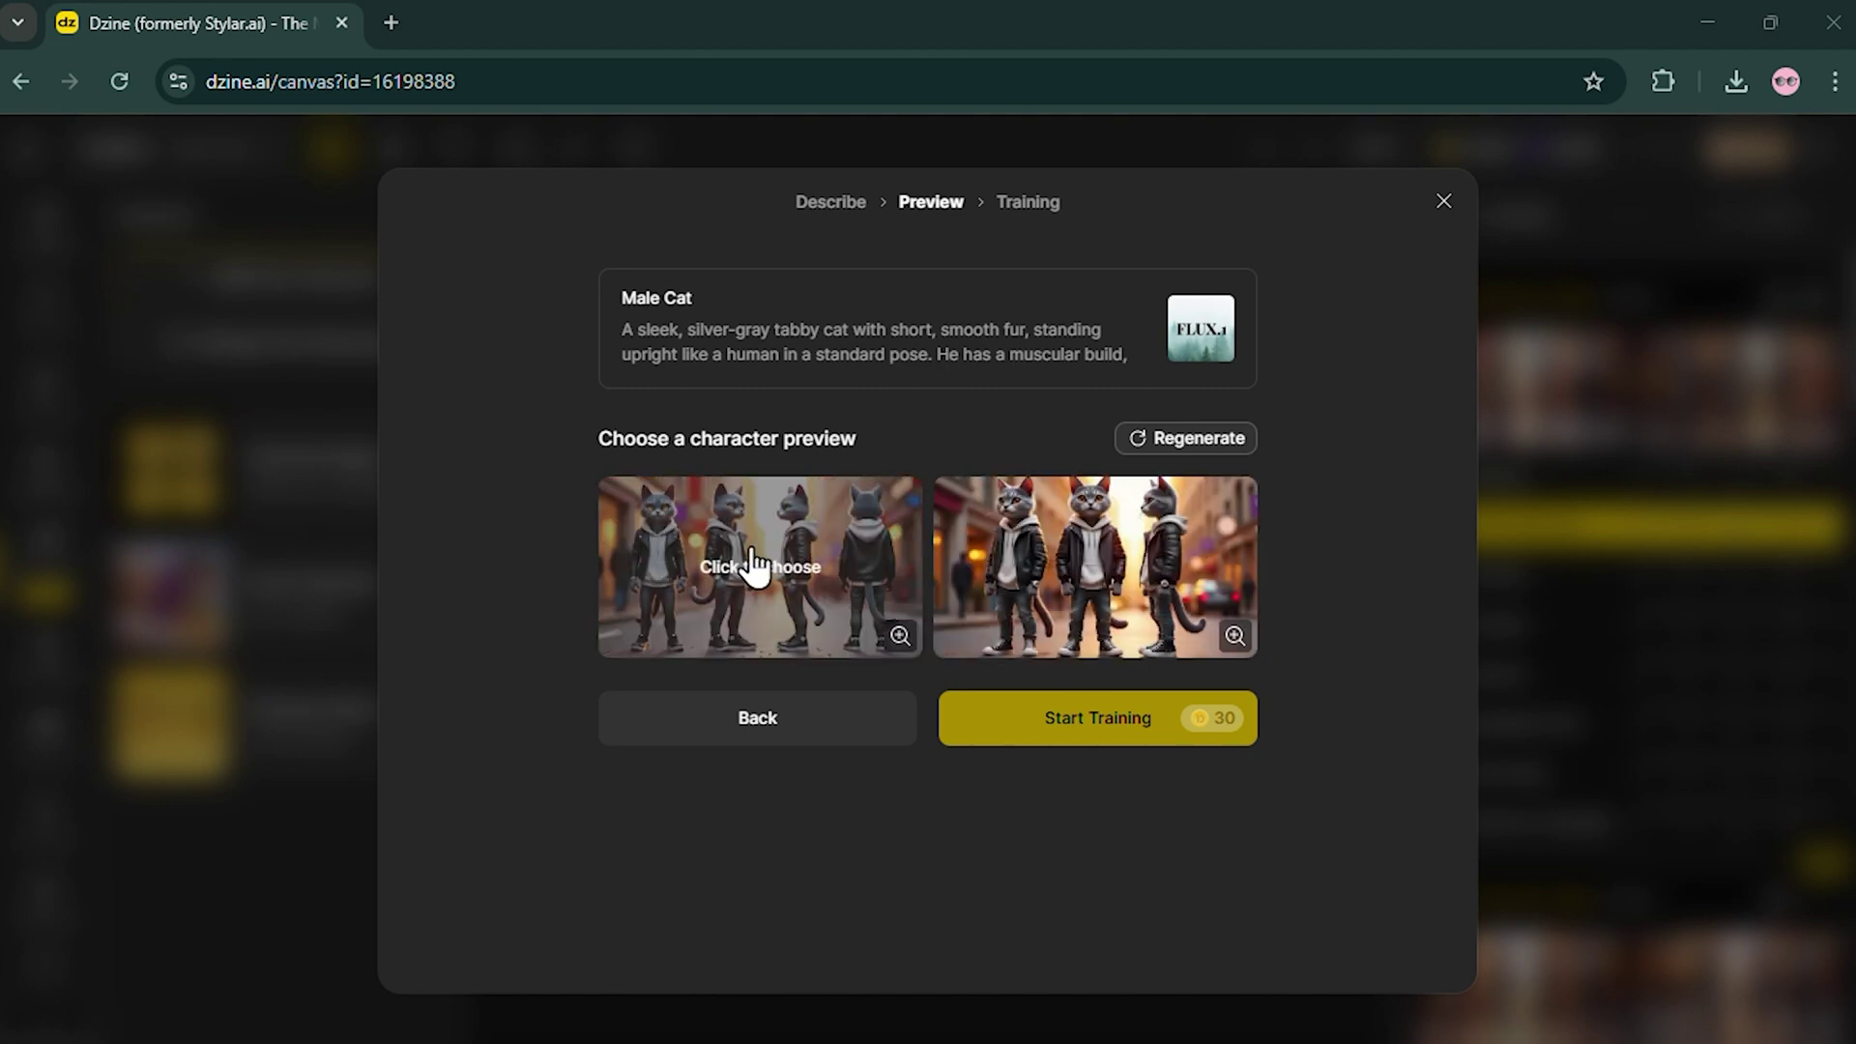
pyautogui.click(830, 569)
pyautogui.click(1168, 733)
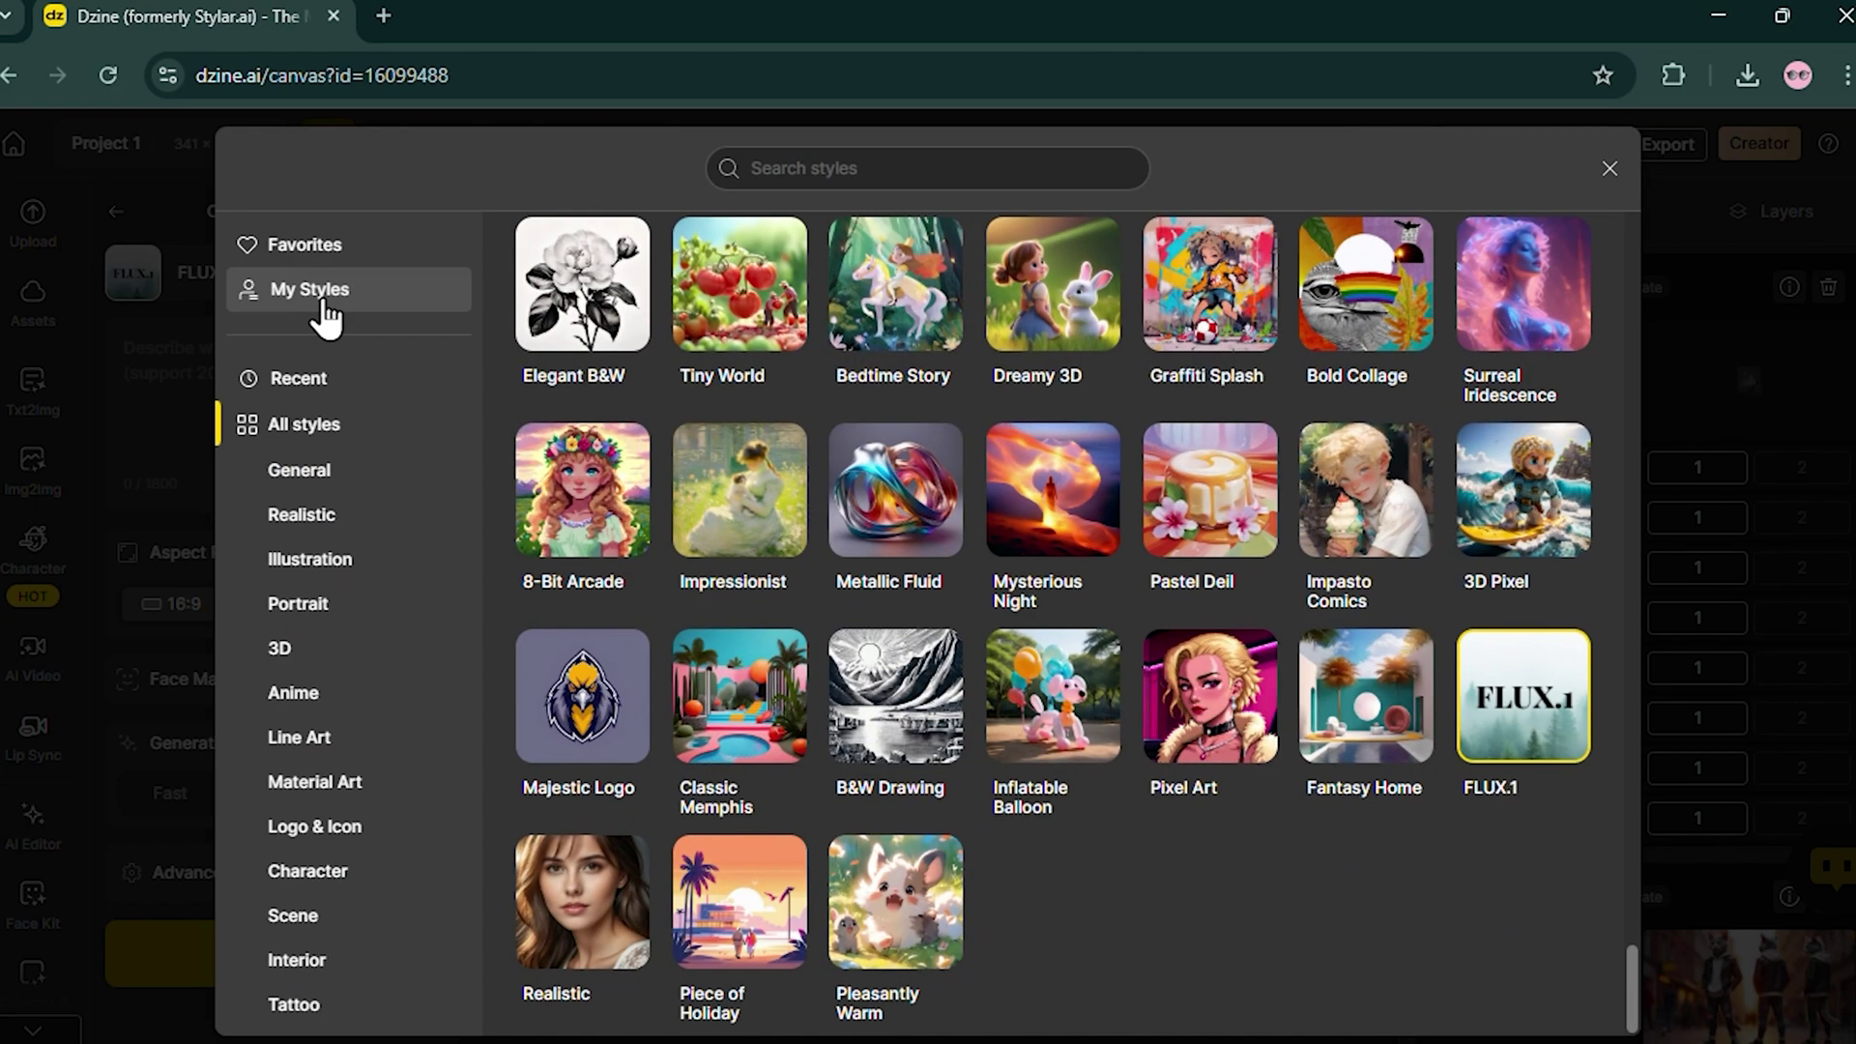
# - Paste the cream-colored female cat character sheet prompt
pyautogui.click(1605, 173)
pyautogui.click(295, 369)
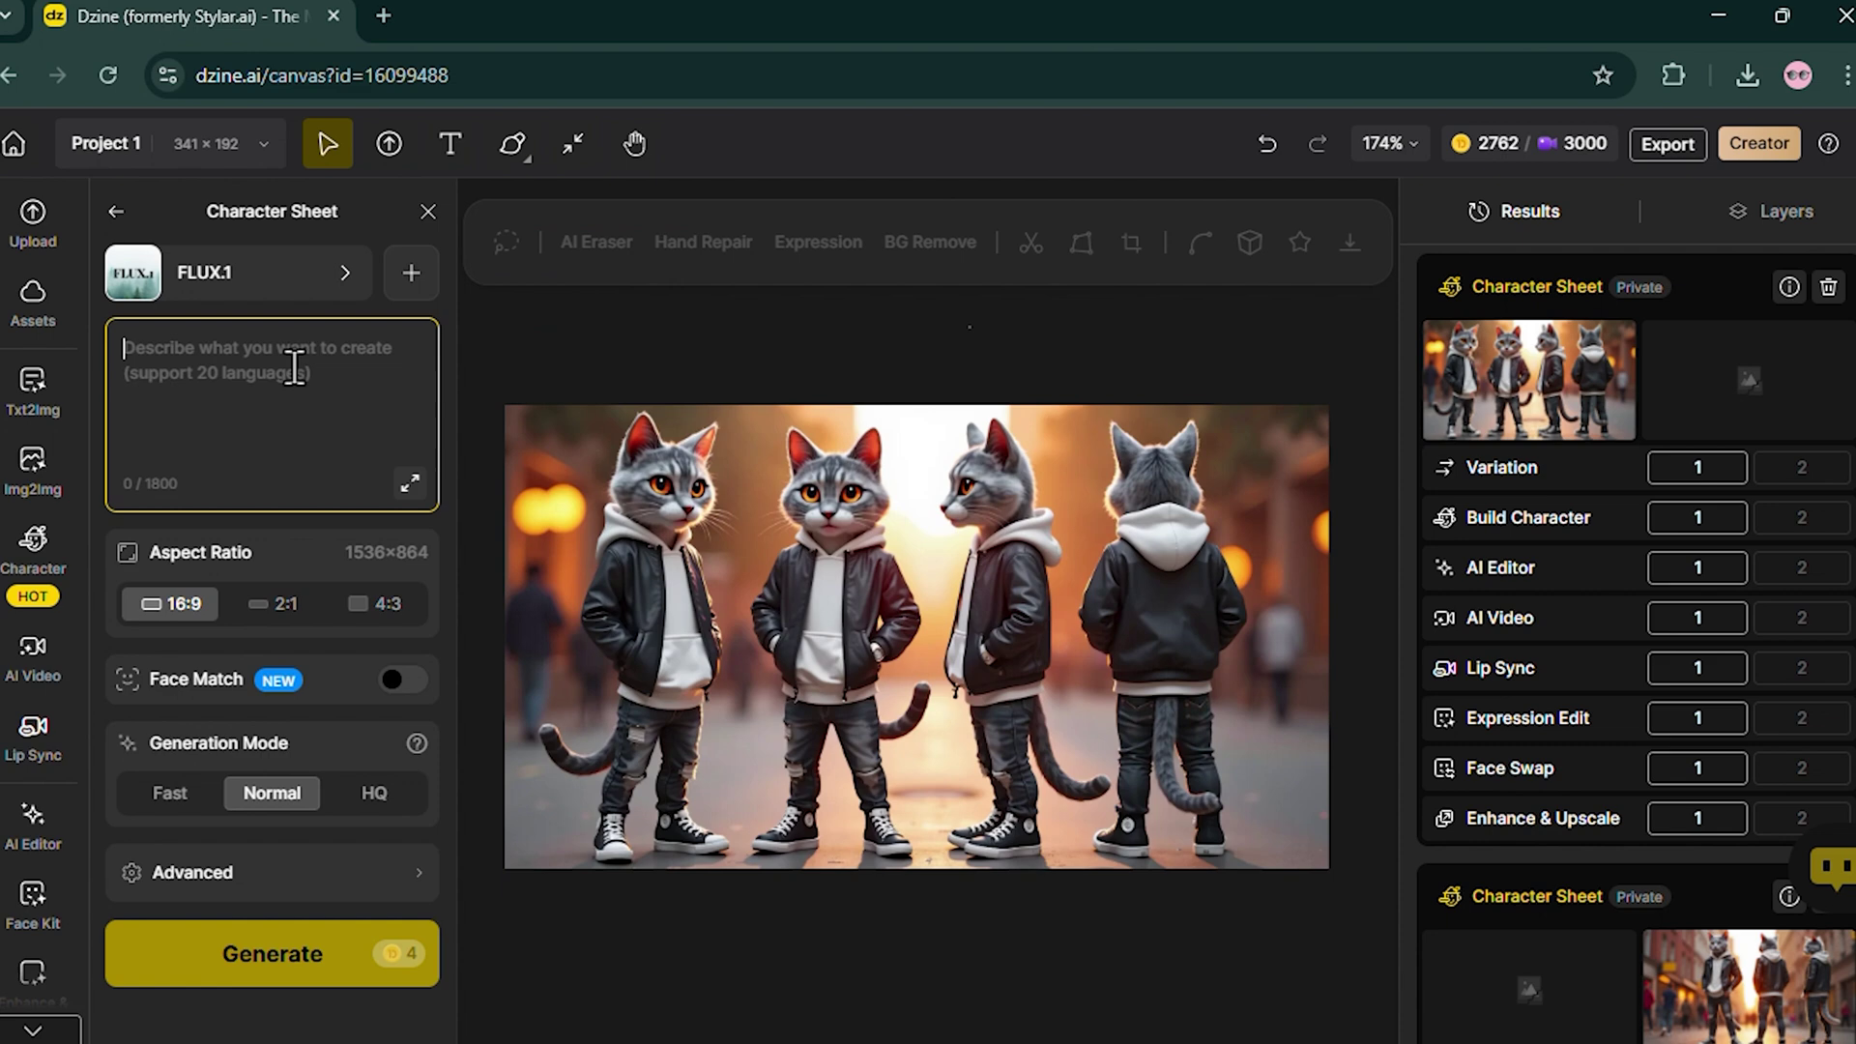
pyautogui.write('A graceful, slender cream-colored female cat with soft, medium-length fur, standing upright like a human in a relaxed, natural pose. She has striking violet eyes, a delicate pink nose, and elegant facial features. Her outfit includes a light pastel cardigan over a tucked-in white blouse, high-waisted jeans, and white sneakers. She wears a small crossbody bag, subtle gold hoop earrings, and a smart watch on her wrist. The background is a clean, sunlit park with trees, benches, and a soft bokeh effect. Full body, four-character views: front view, left side view, right side view, and back view.')
pyautogui.scroll(2, 295, 370)
pyautogui.scroll(1, 294, 370)
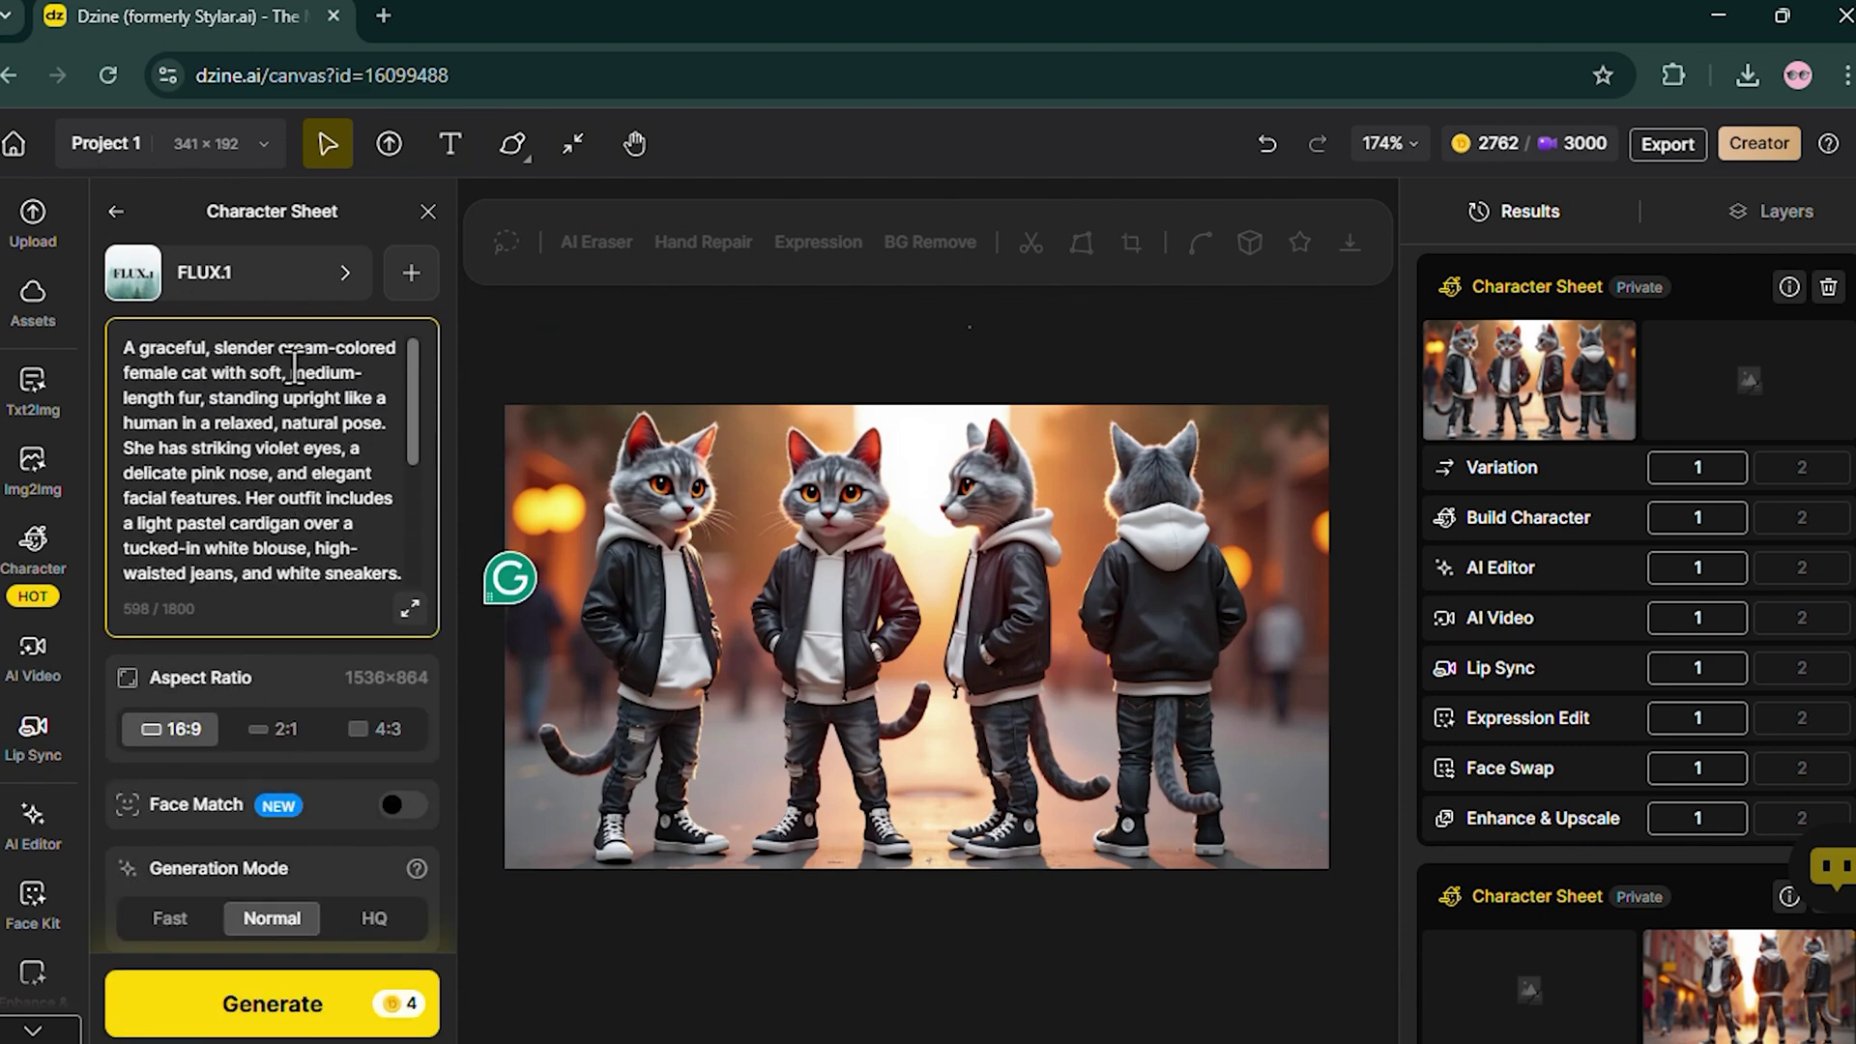
pyautogui.scroll(-3, 294, 369)
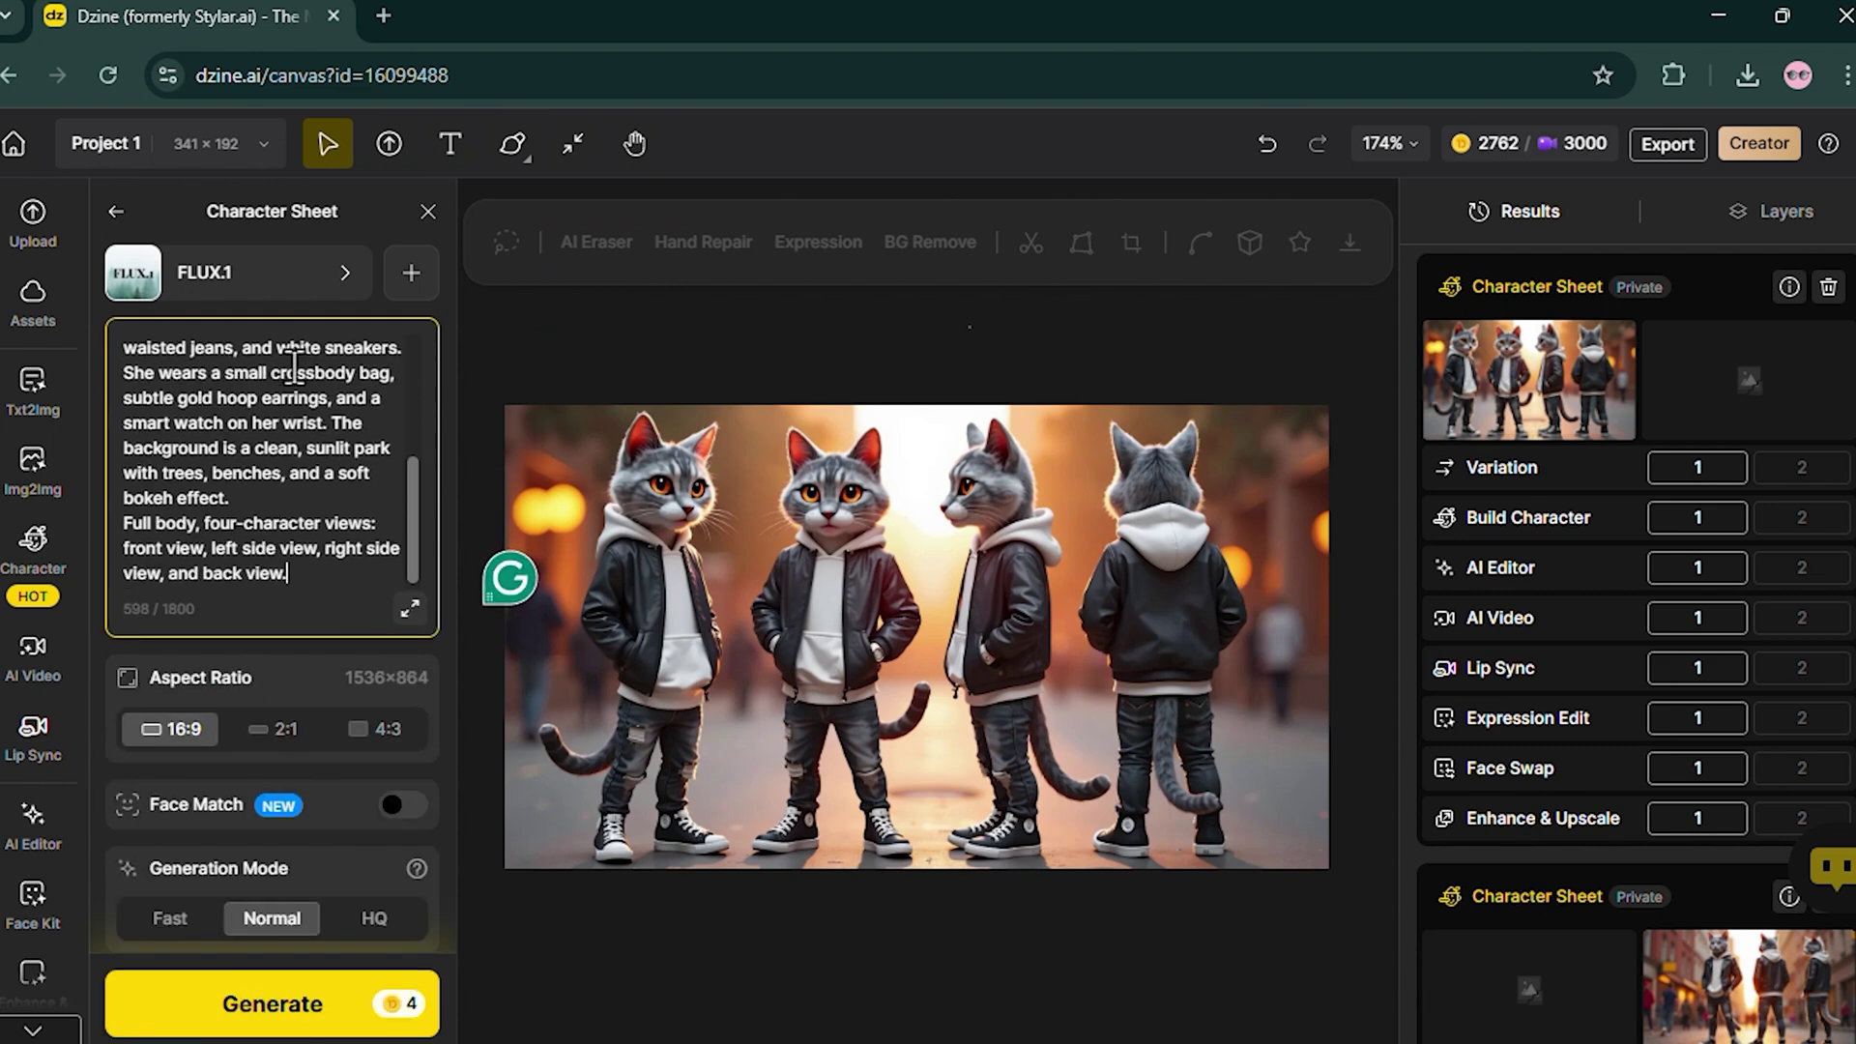
pyautogui.scroll(-1, 293, 368)
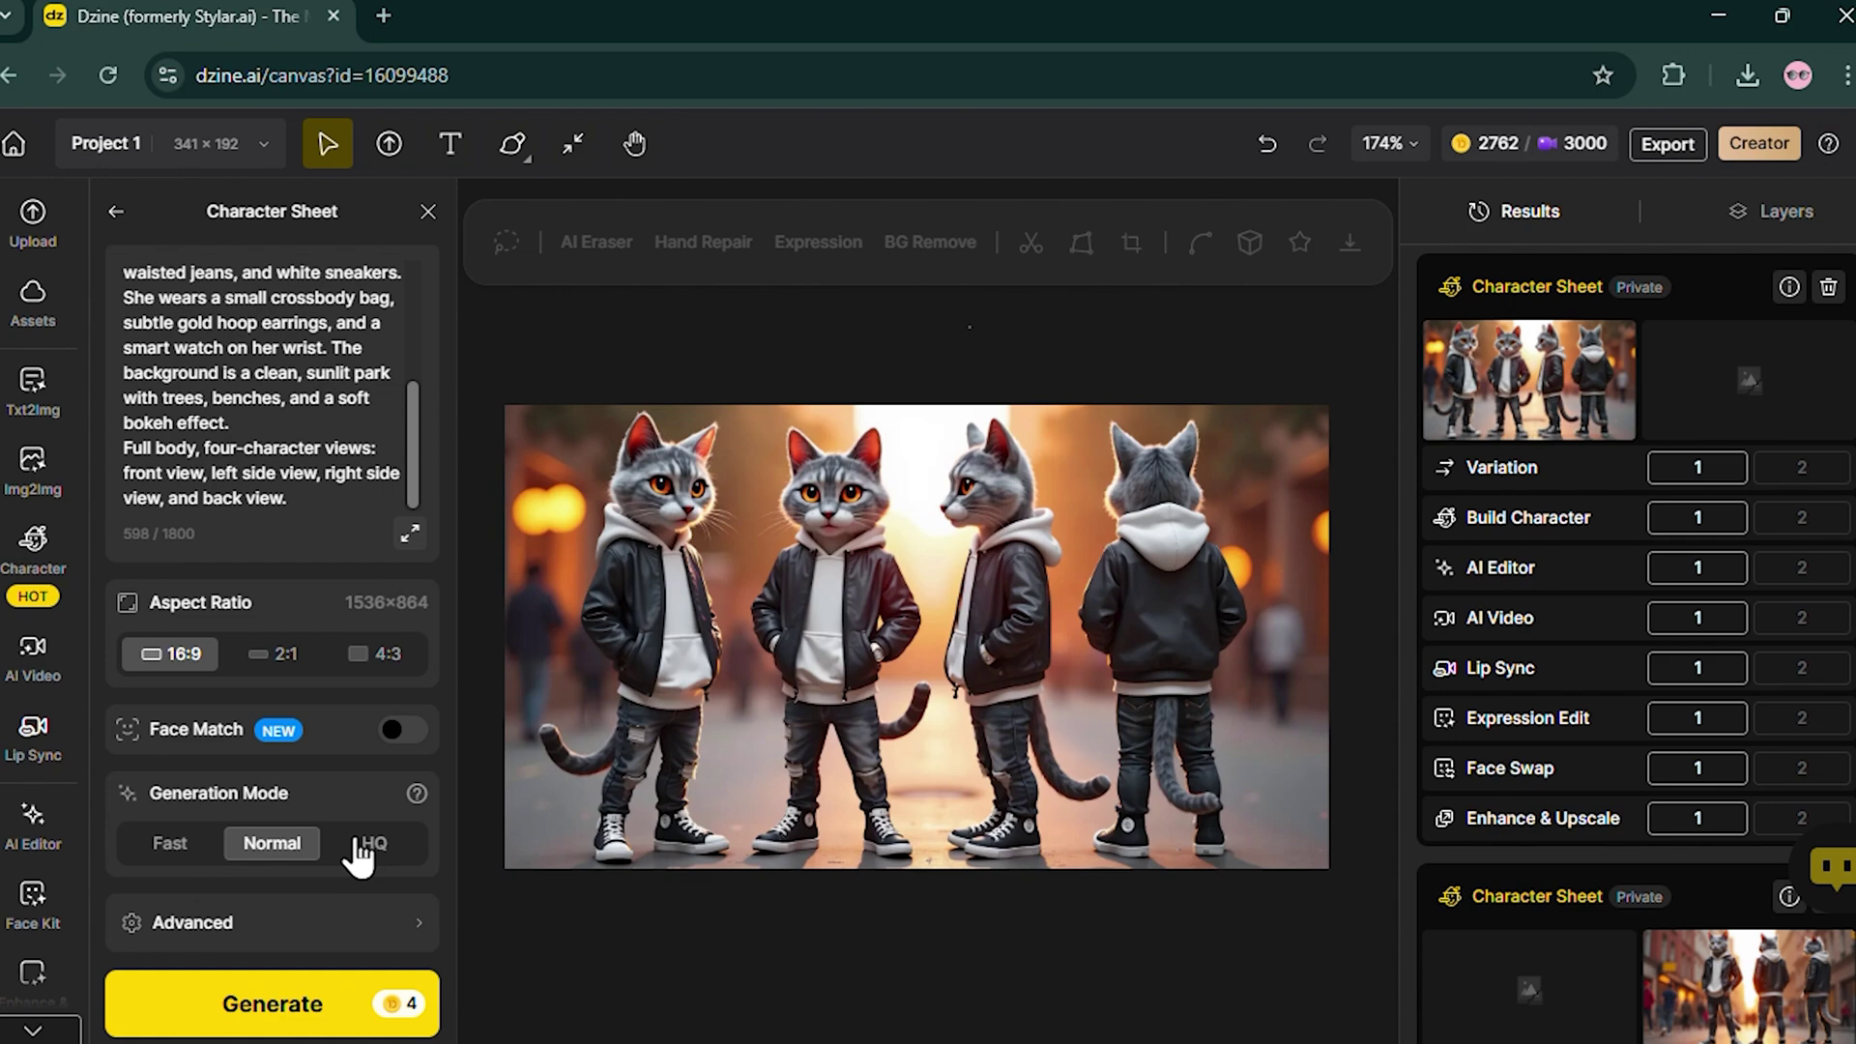
pyautogui.scroll(-5, 1104, 652)
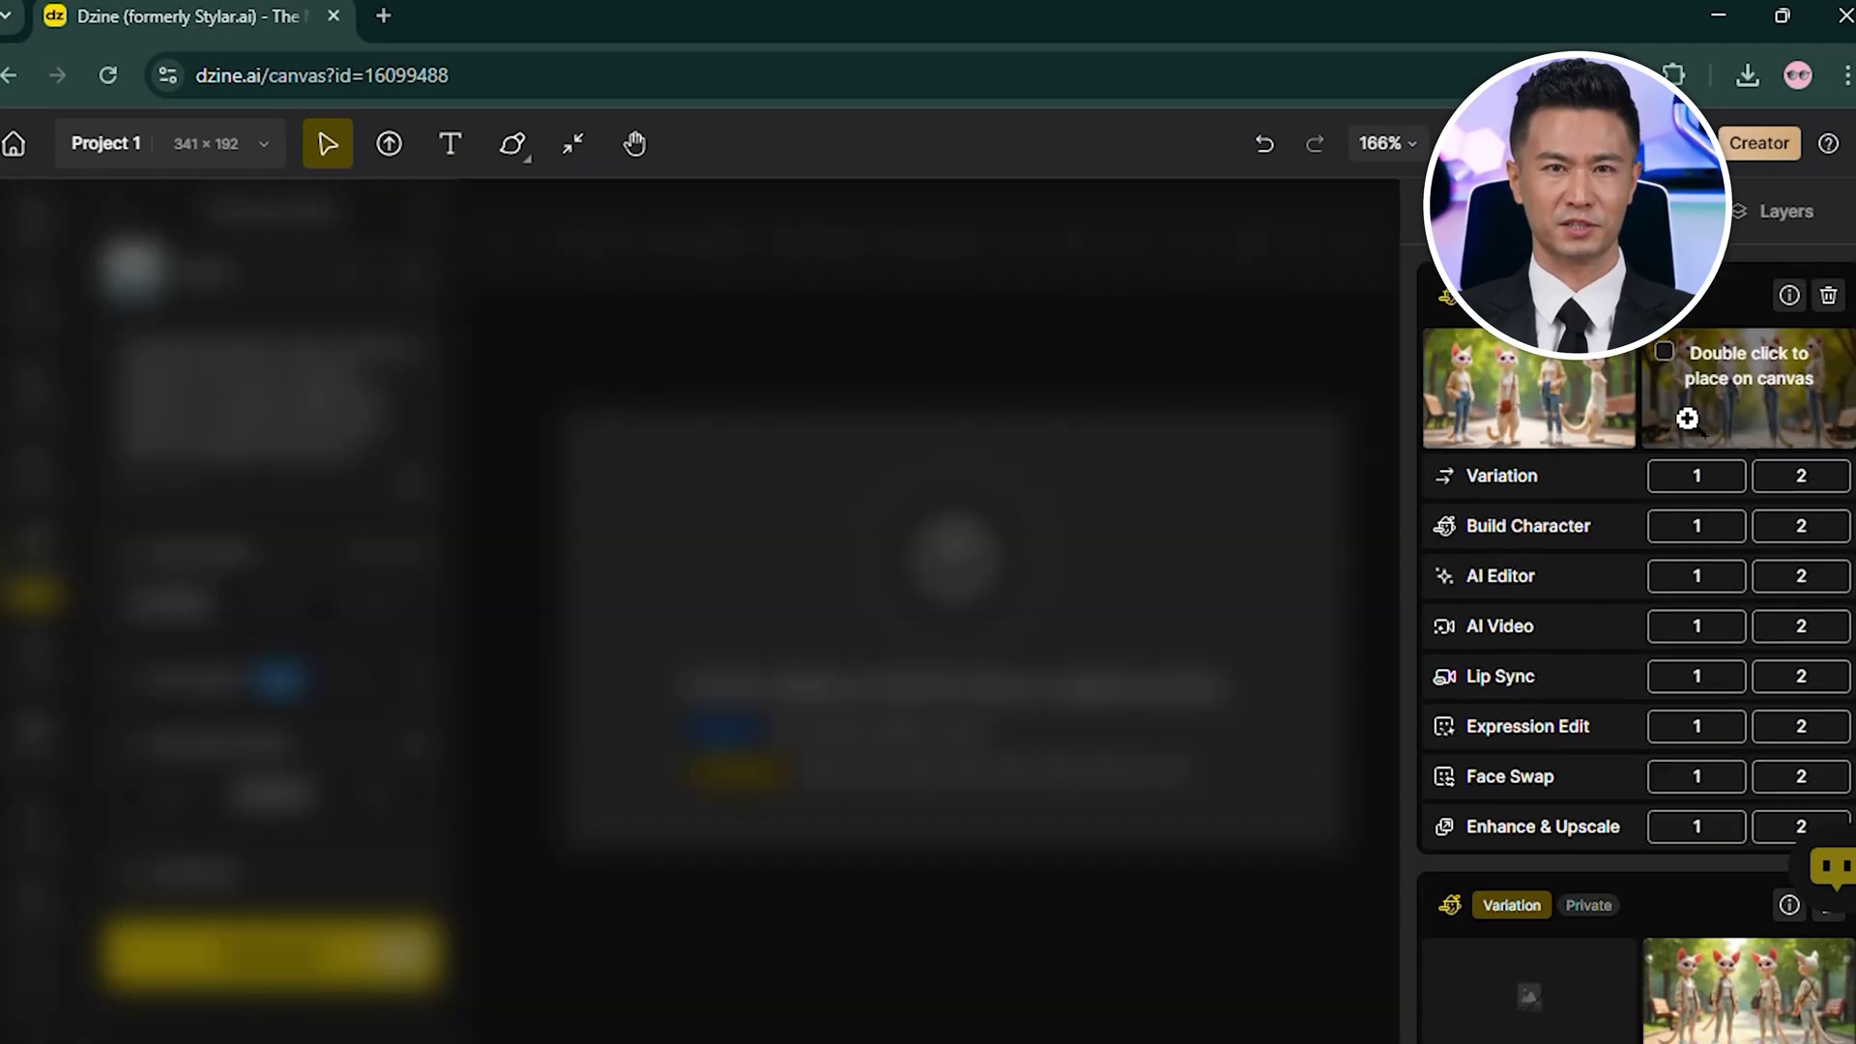
pyautogui.scroll(-1, 1690, 393)
pyautogui.scroll(-3, 1639, 464)
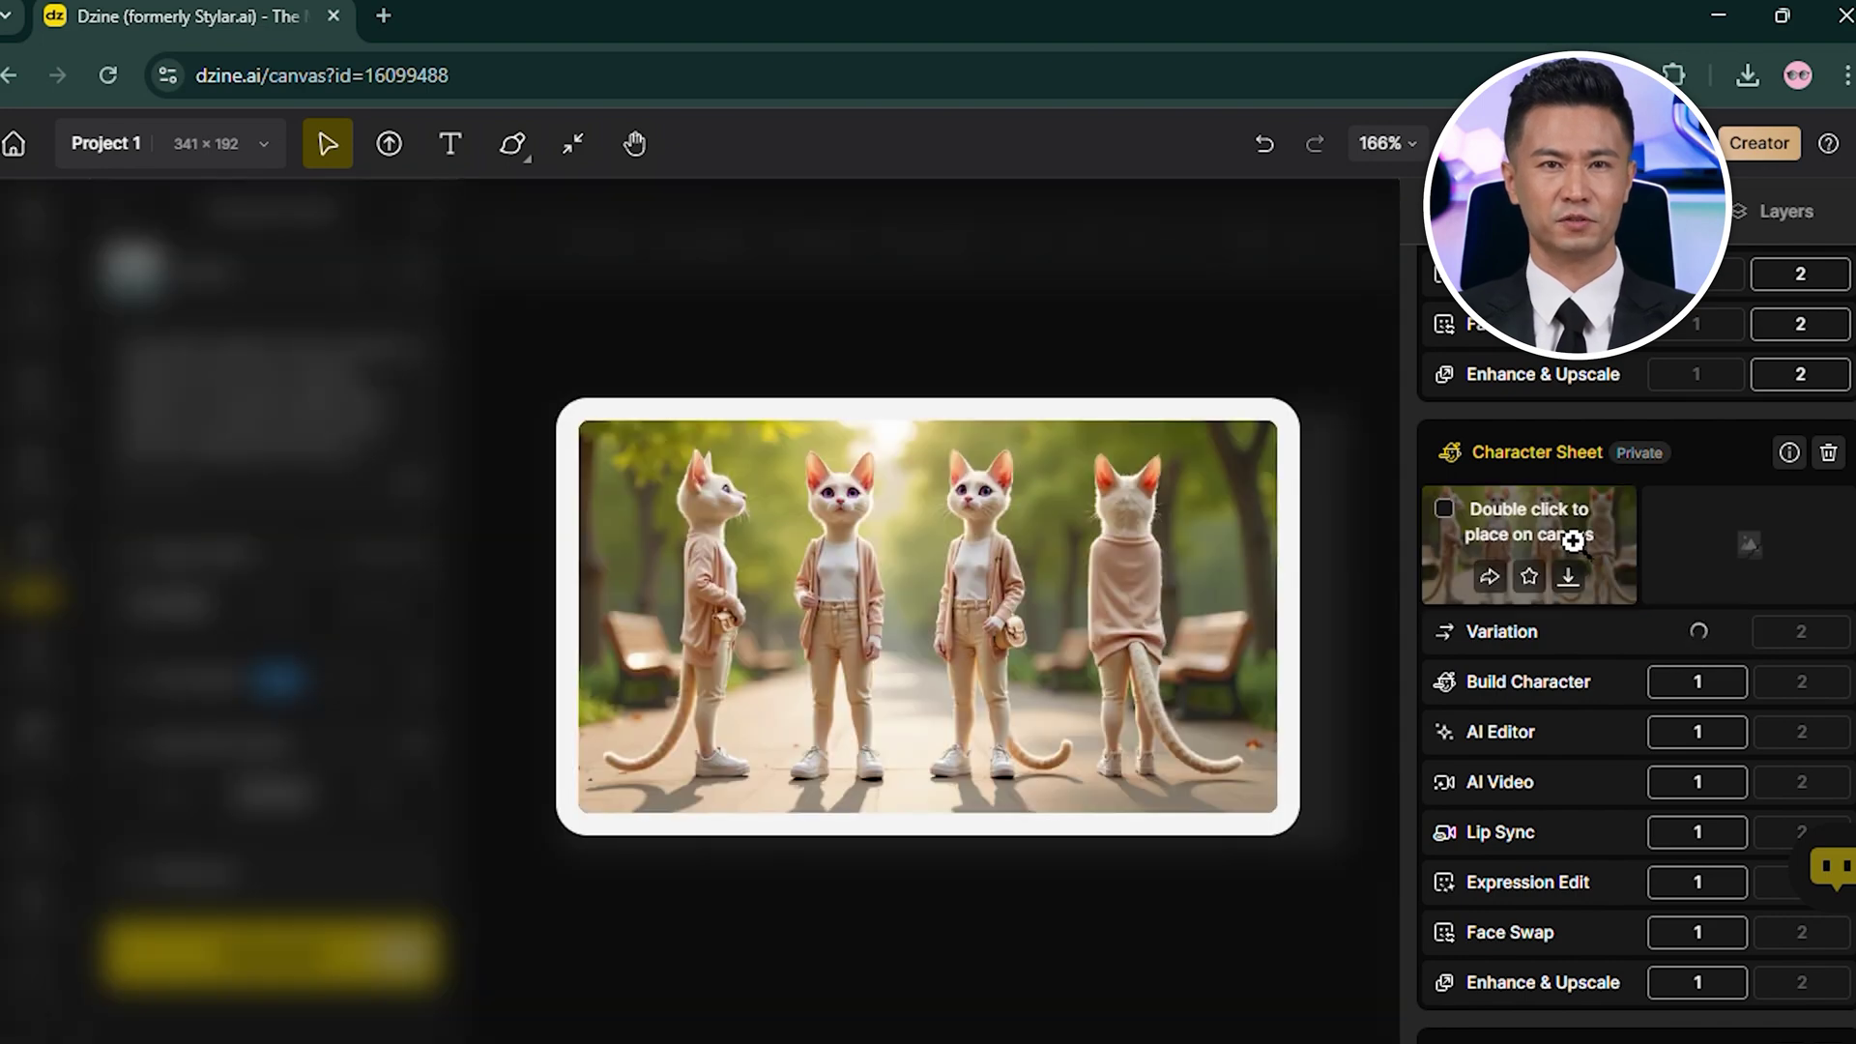
pyautogui.scroll(1, 1572, 541)
pyautogui.moveTo(1528, 672)
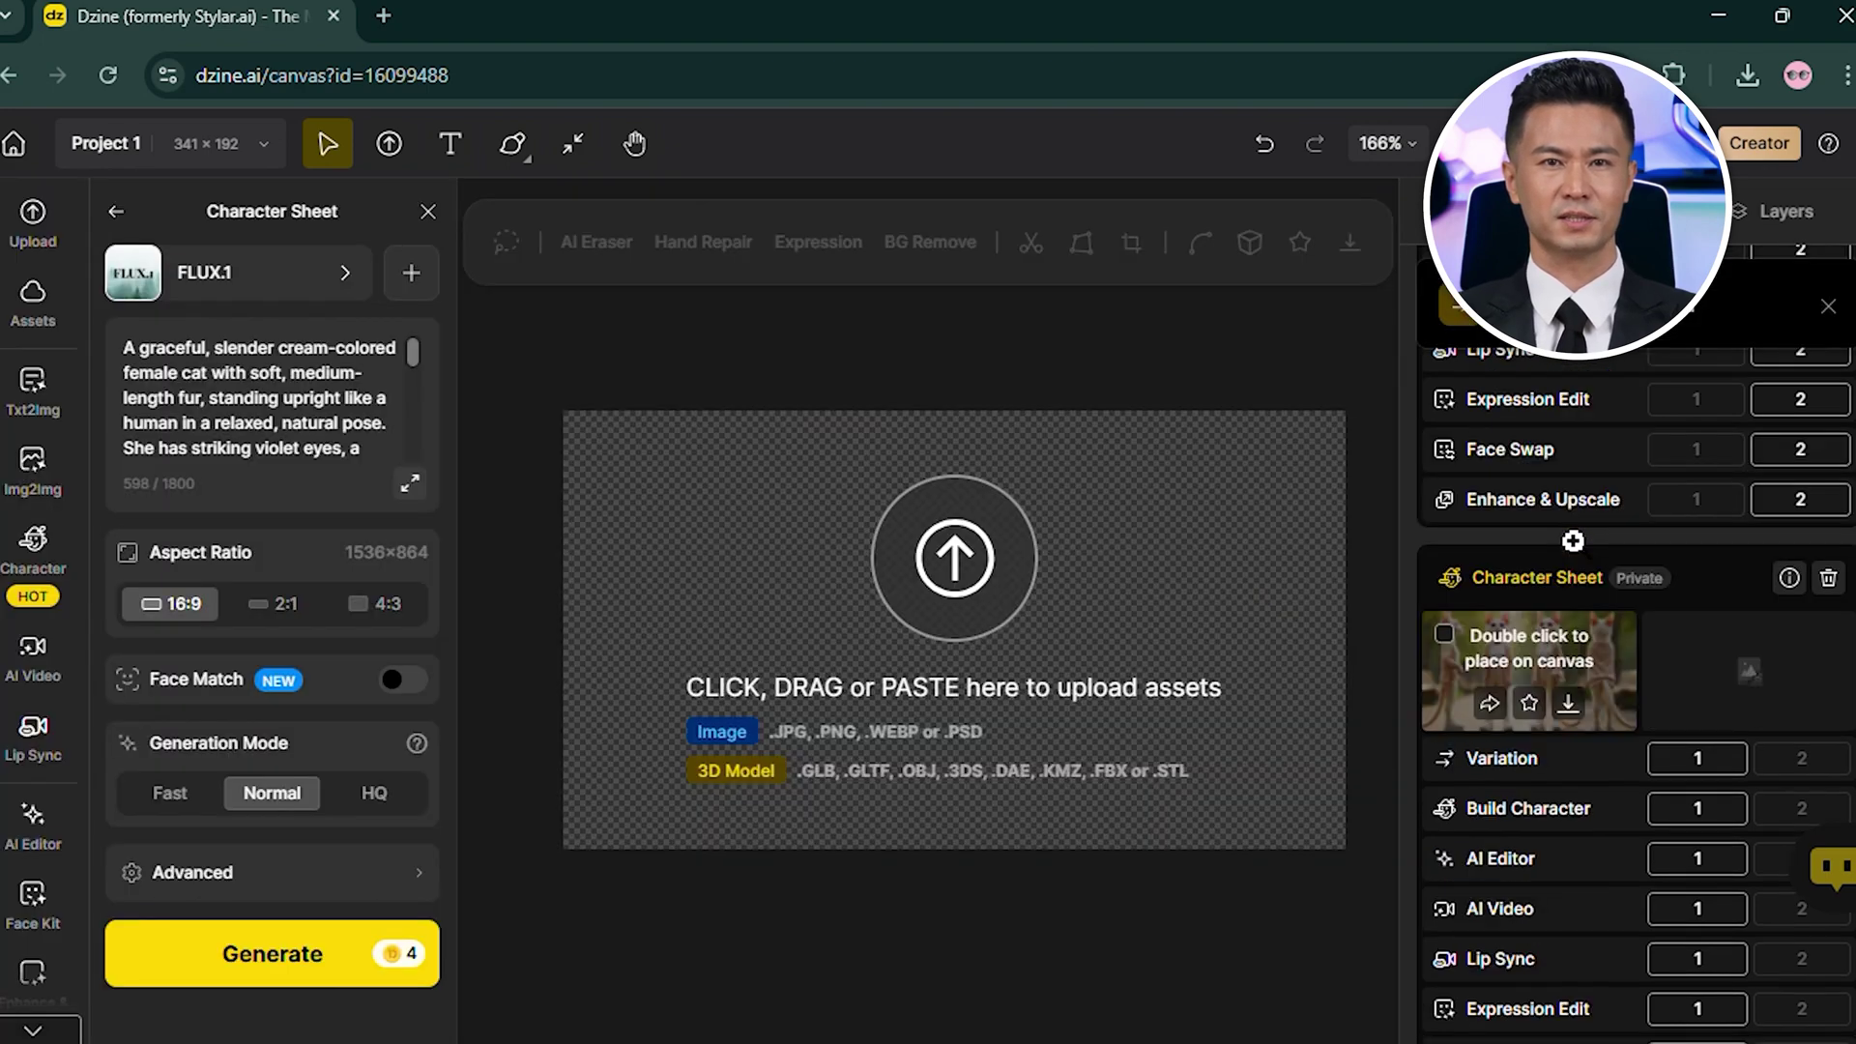
pyautogui.scroll(3, 1573, 540)
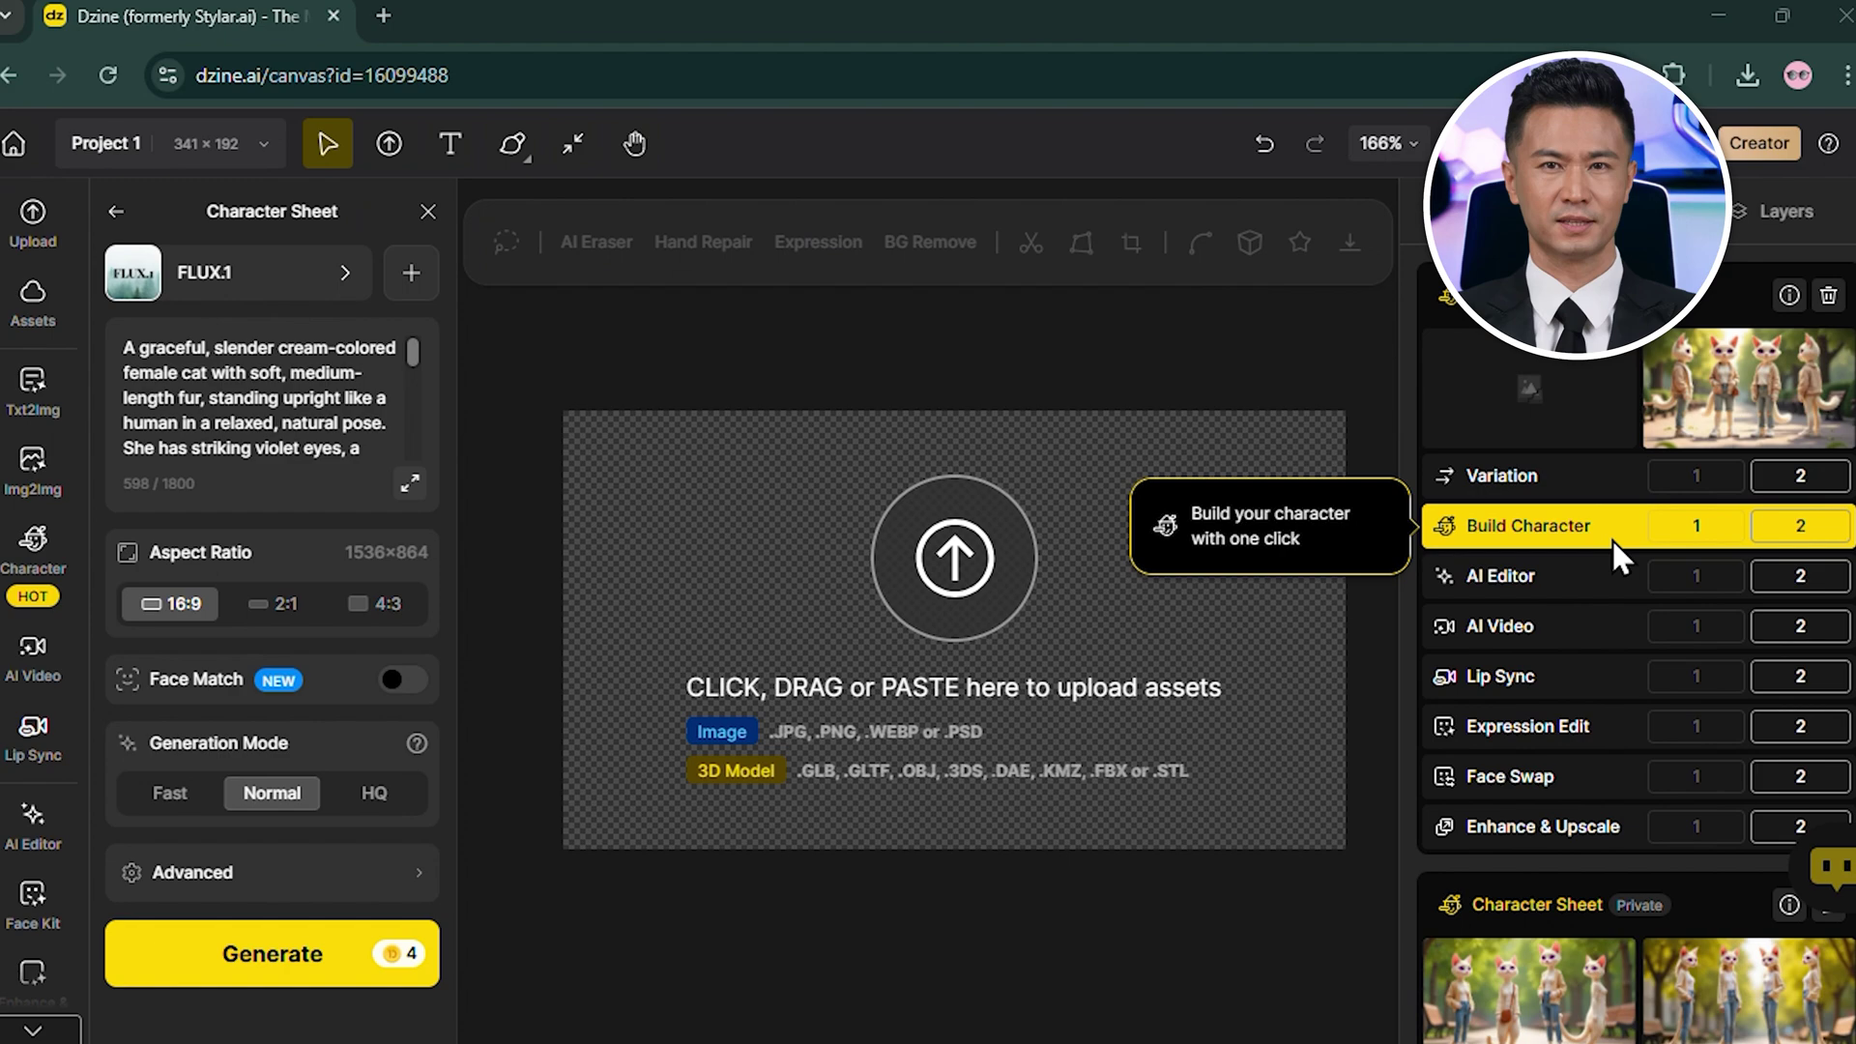
# - Build a character from the second cat sheet and submit it for training
pyautogui.click(1757, 526)
pyautogui.click(1168, 330)
pyautogui.write('Femai')
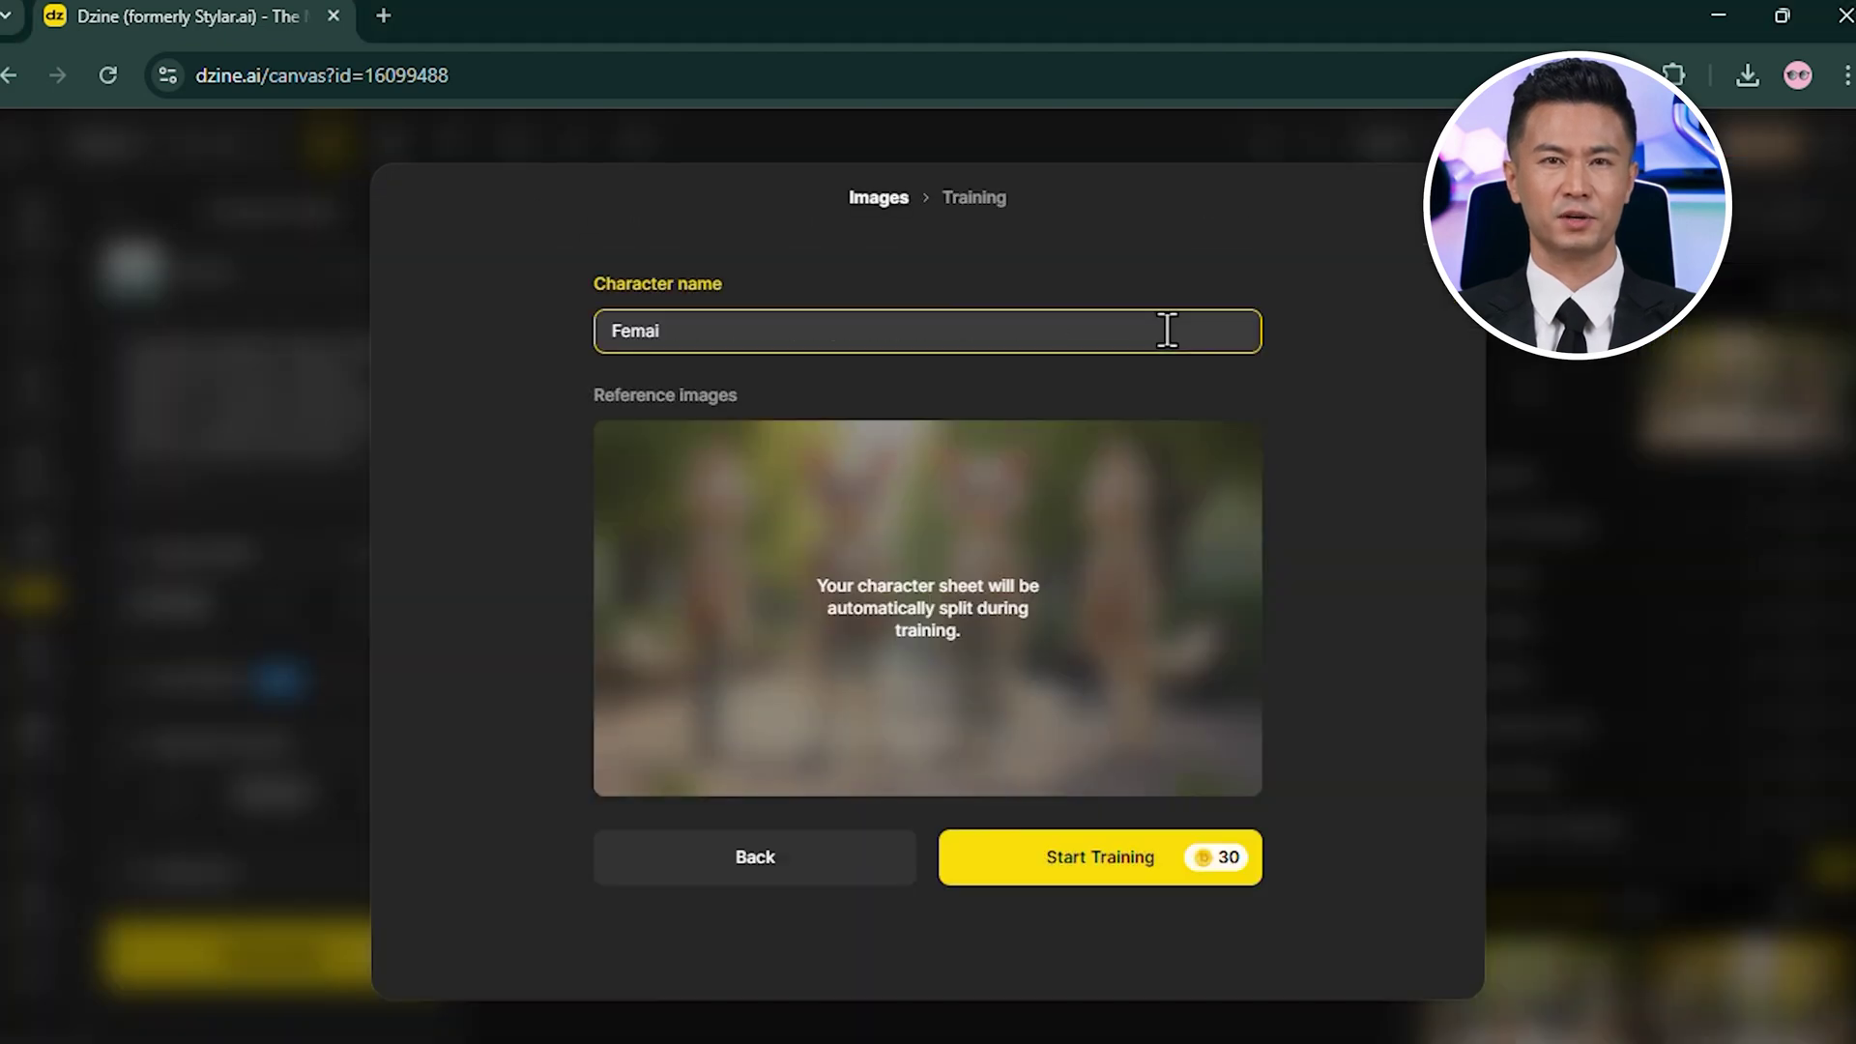
pyautogui.click(1127, 853)
pyautogui.click(1130, 664)
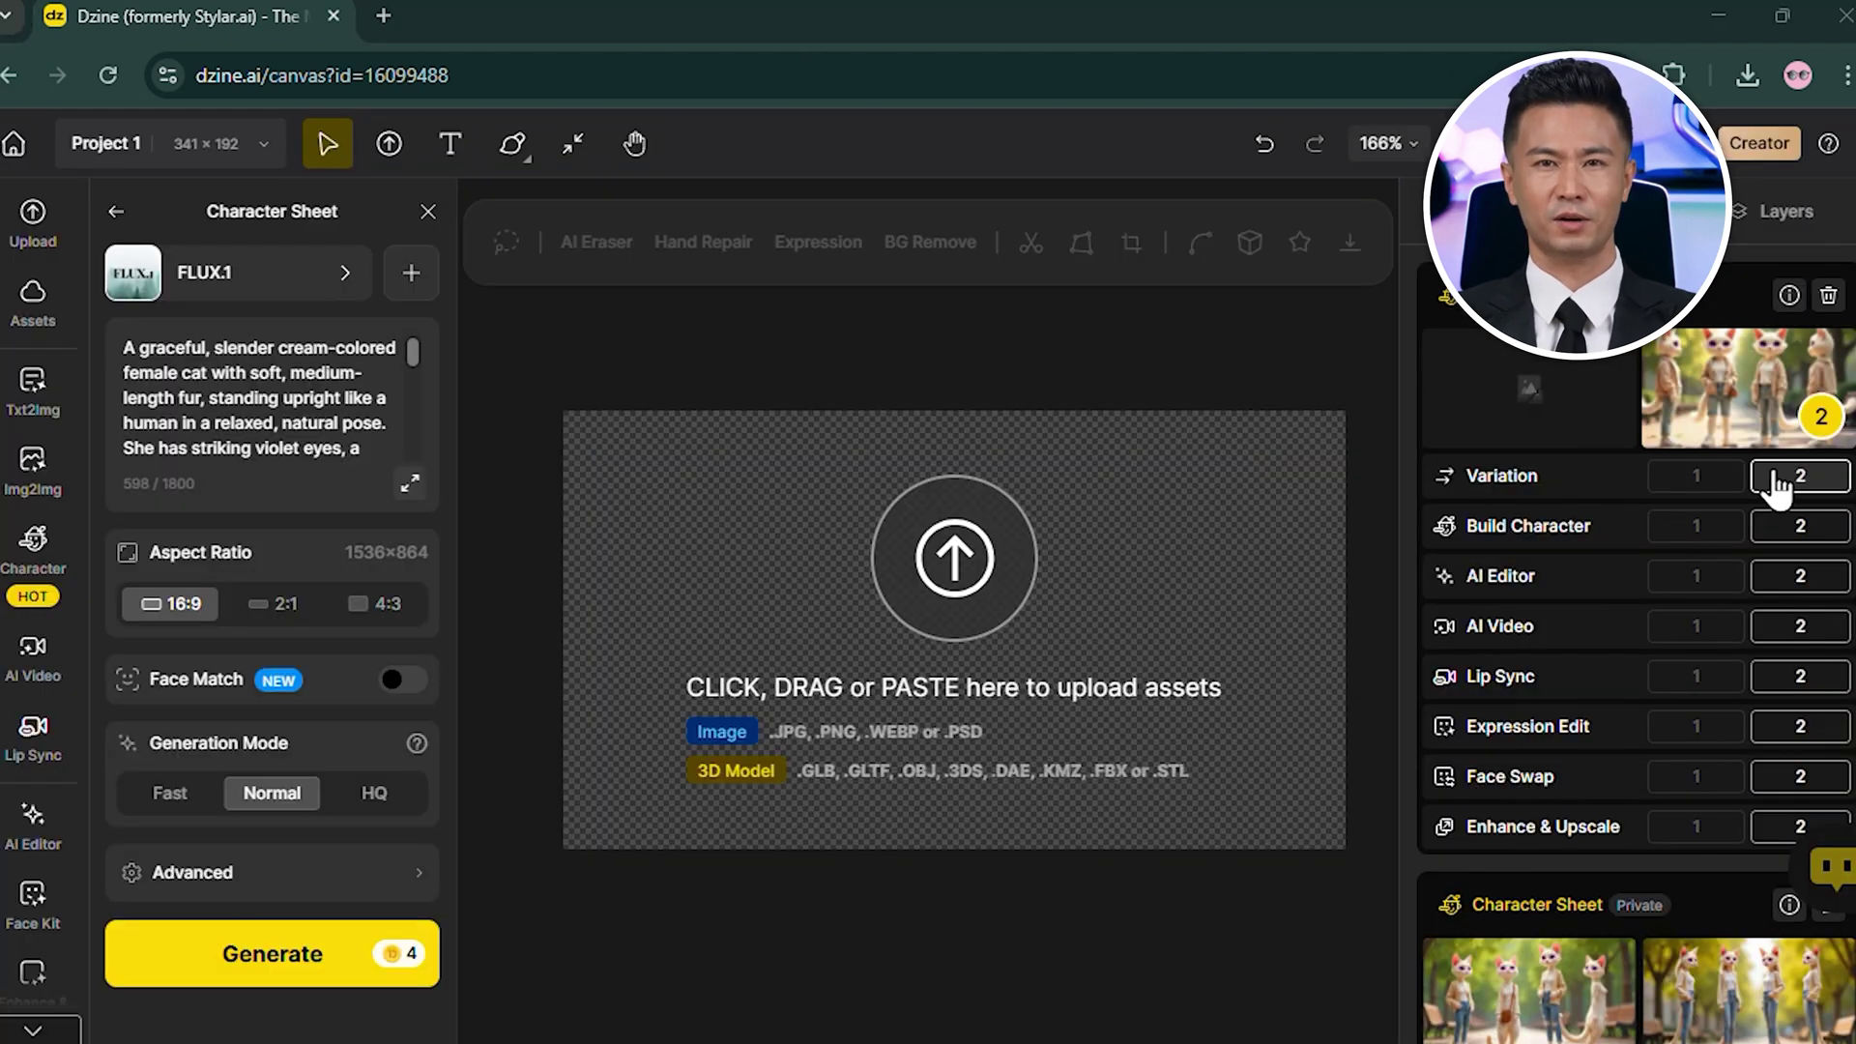
# - Send ChatGPT the shot-by-shot prompt for the story 'The Ice Cream Chase'
pyautogui.click(1777, 477)
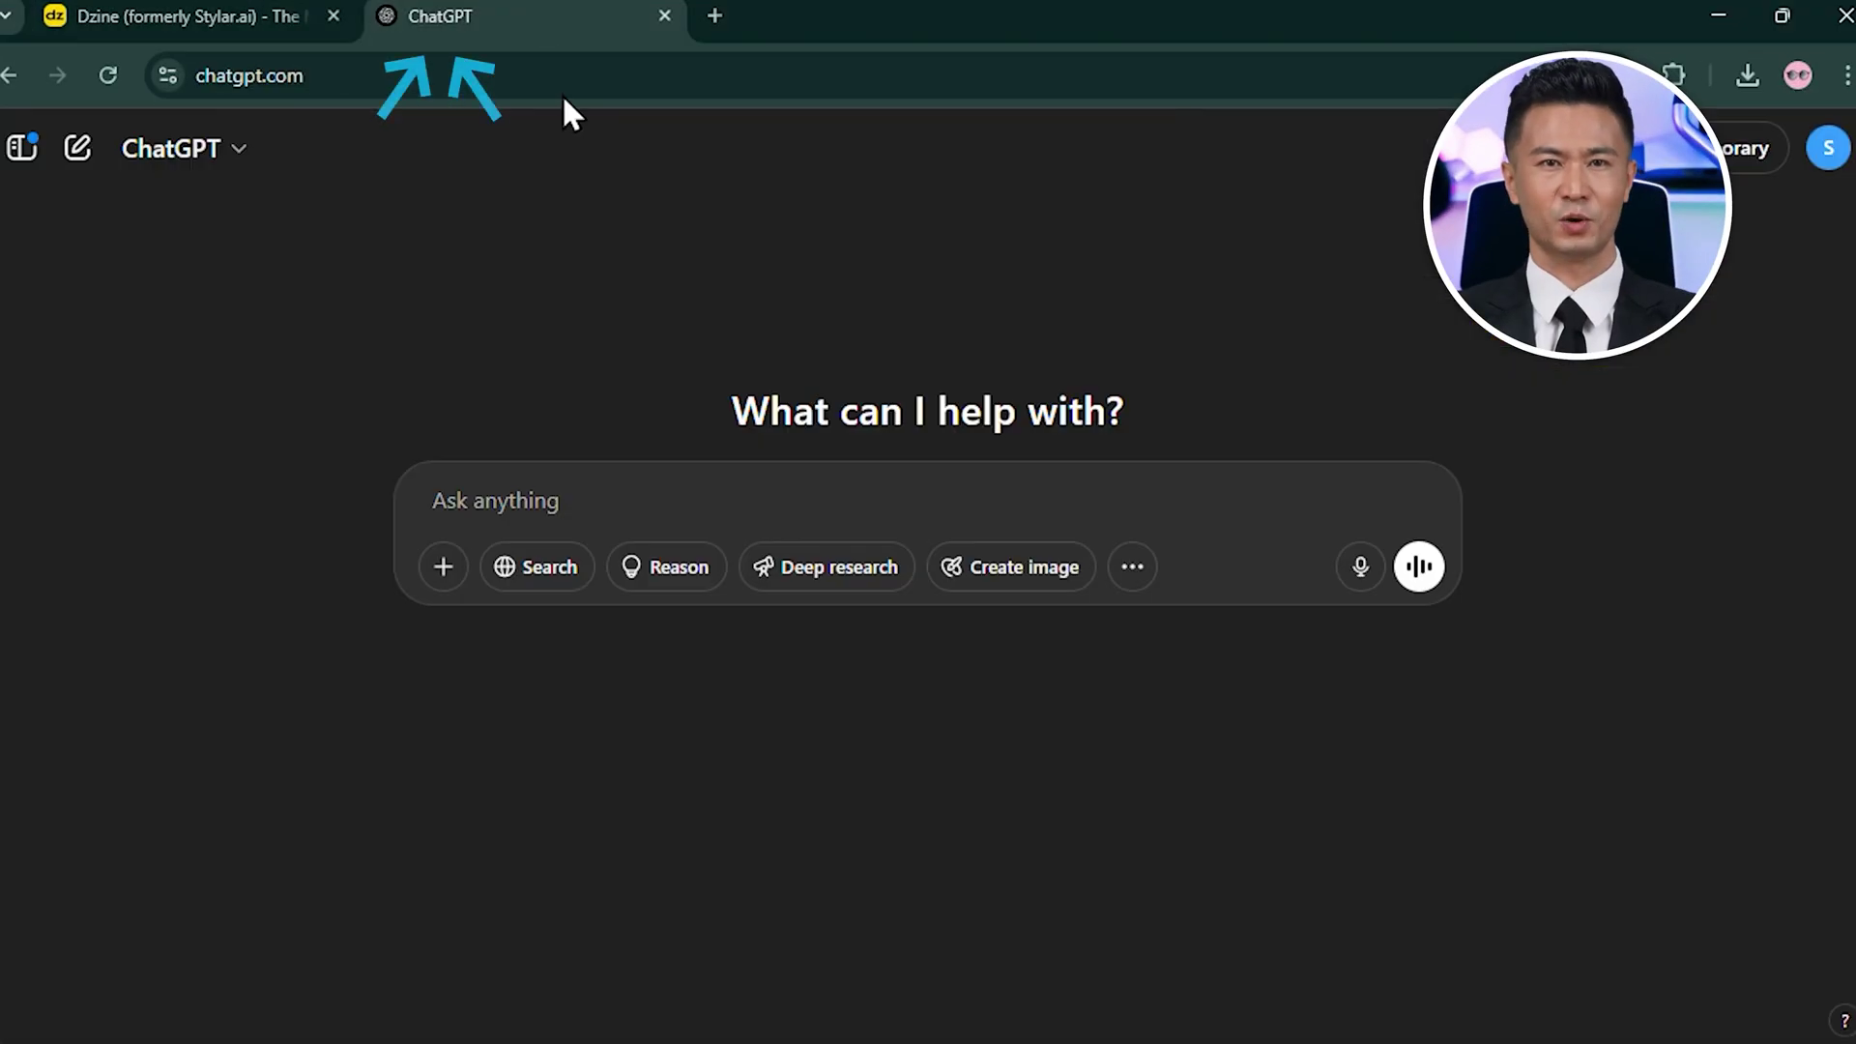
pyautogui.hotkey('ctrl', 'v')
pyautogui.scroll(-1, 610, 493)
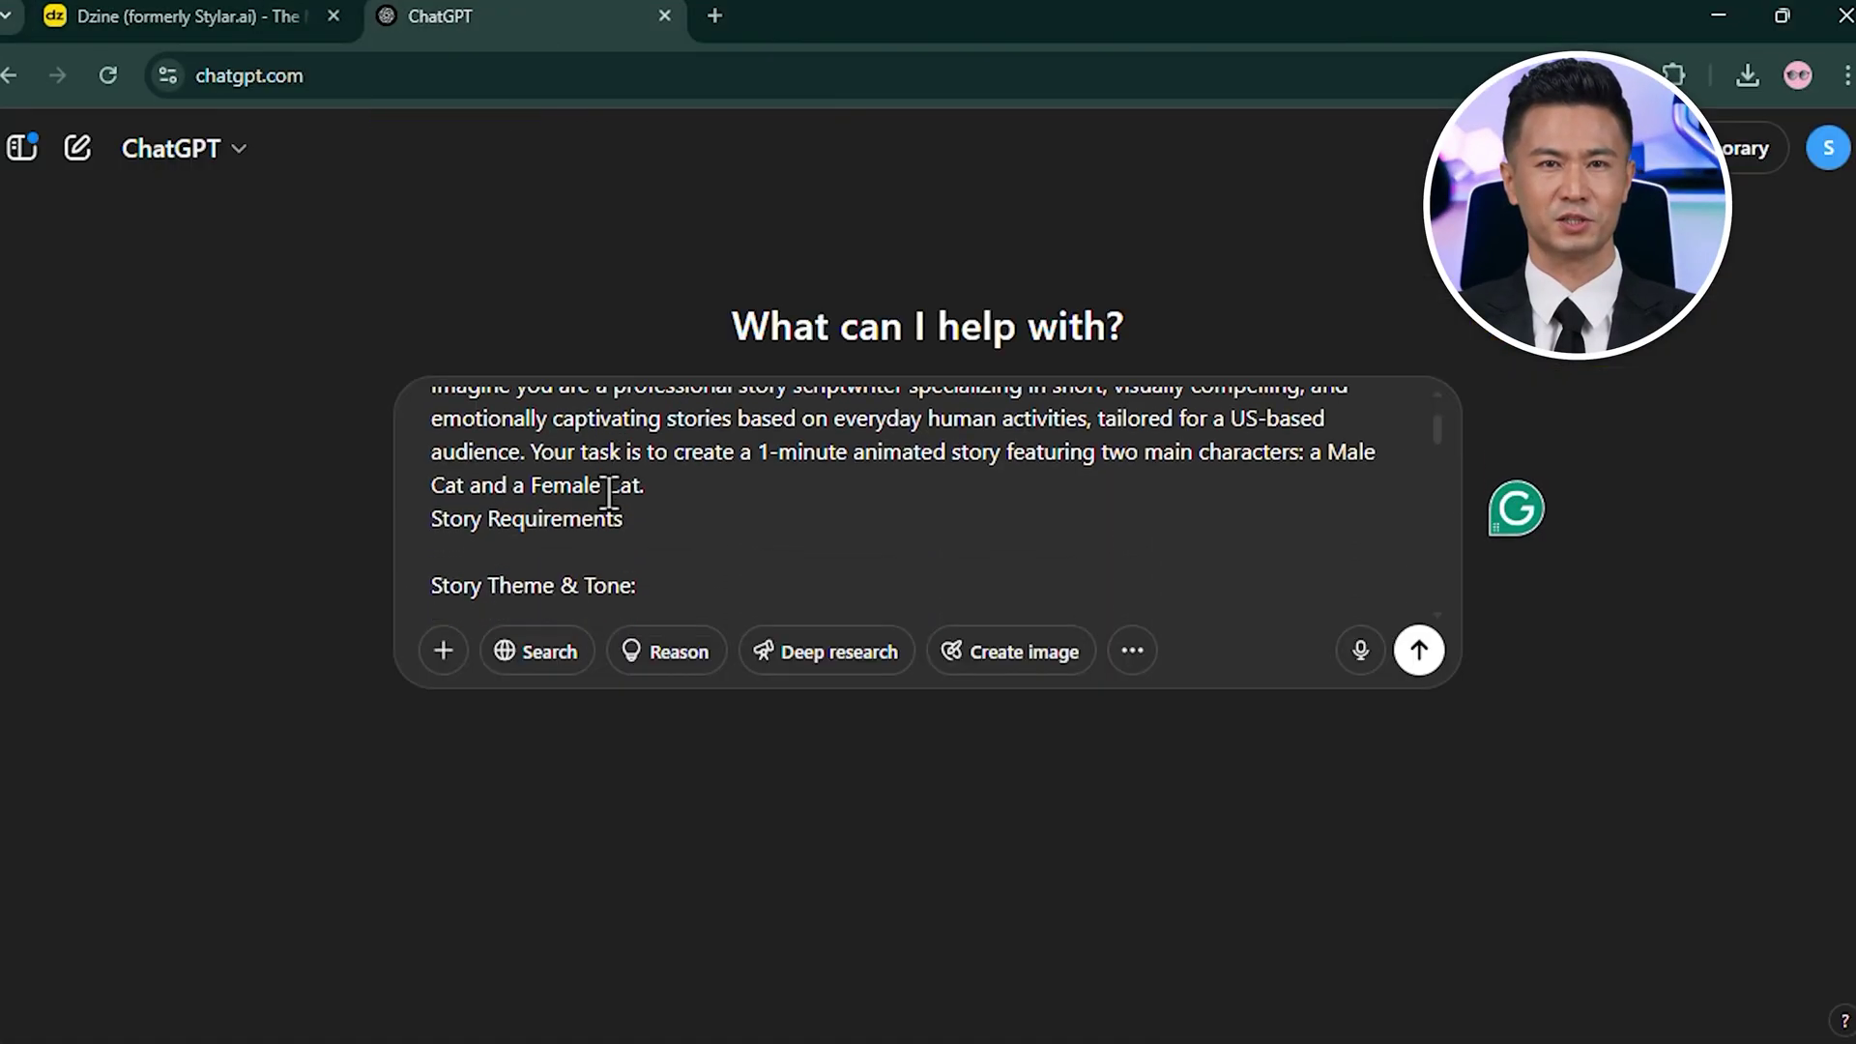
pyautogui.scroll(-2, 610, 494)
pyautogui.scroll(-1, 610, 493)
pyautogui.scroll(-2, 609, 493)
pyautogui.scroll(-1, 610, 493)
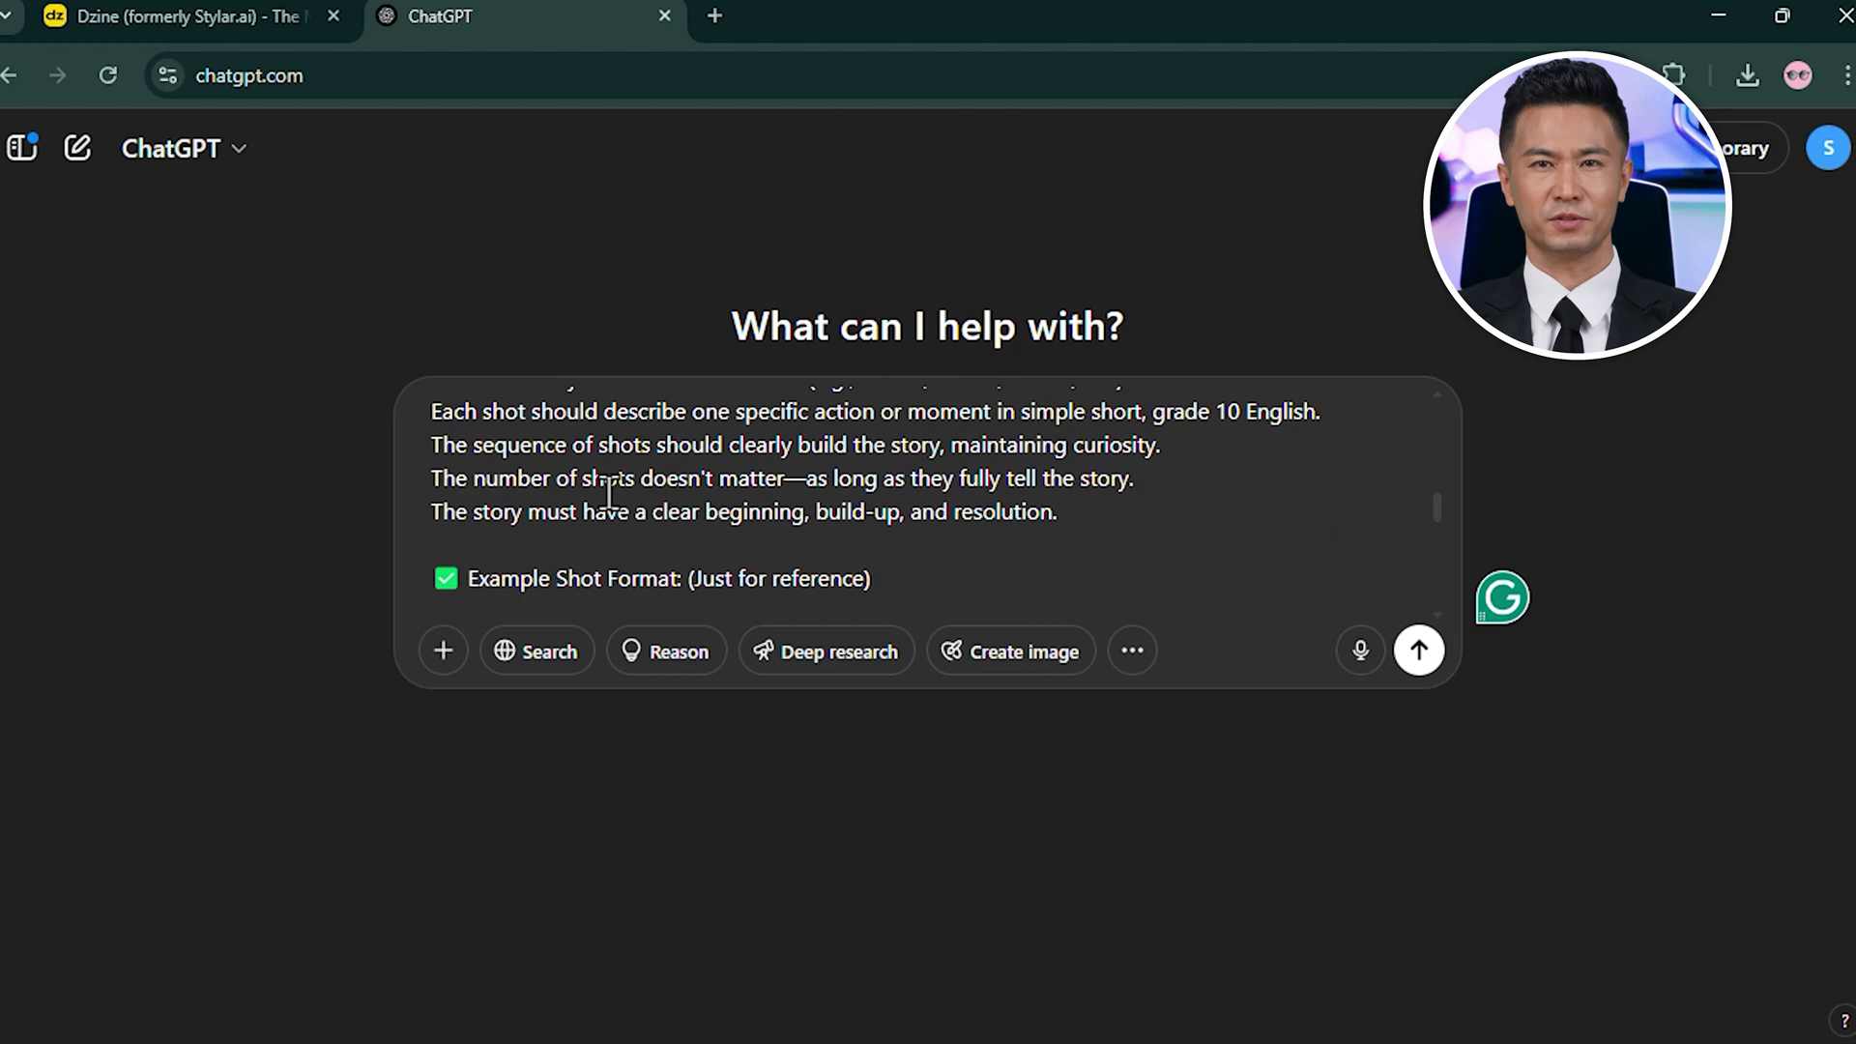
pyautogui.scroll(-1, 609, 494)
pyautogui.scroll(1, 610, 493)
pyautogui.scroll(3, 608, 491)
pyautogui.scroll(4, 610, 493)
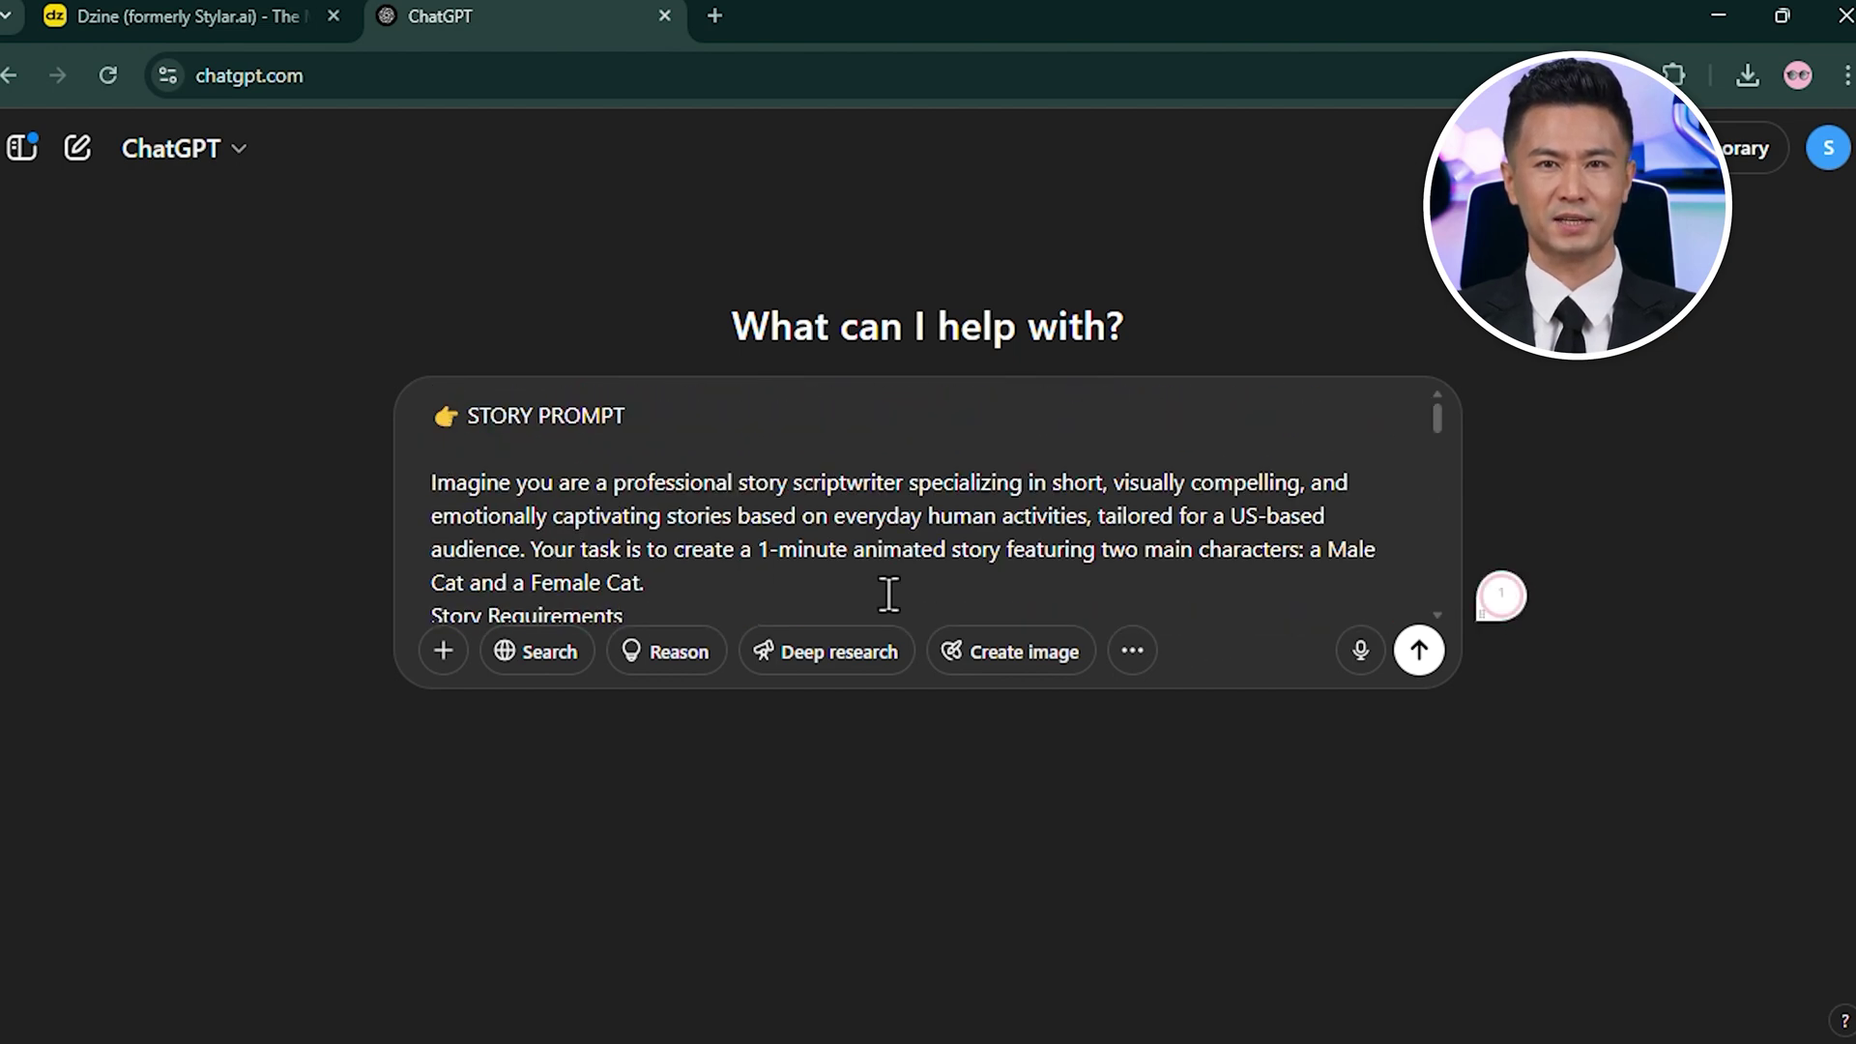
pyautogui.click(1421, 650)
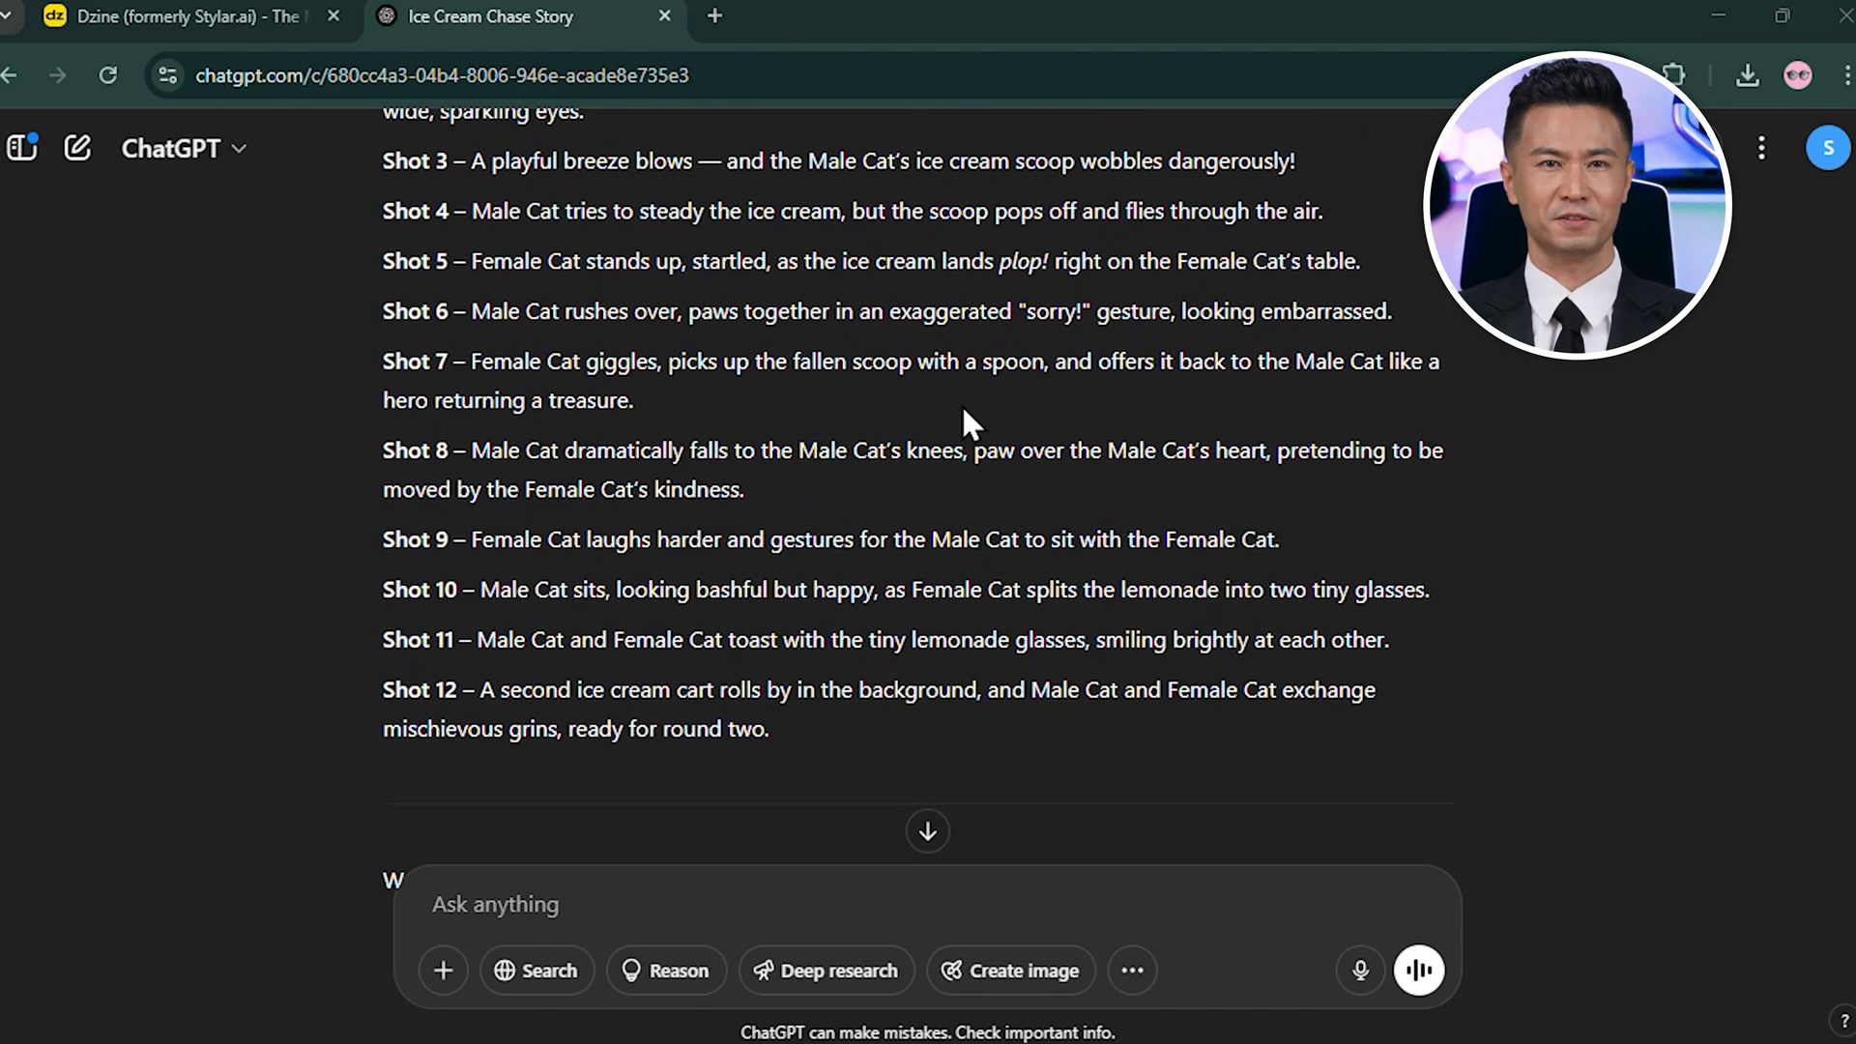
pyautogui.scroll(3, 962, 404)
# - Copy Shot 1's description and return to the Dzine tab
pyautogui.moveTo(470, 318); pyautogui.dragTo(1189, 320)
pyautogui.rightClick(1184, 322)
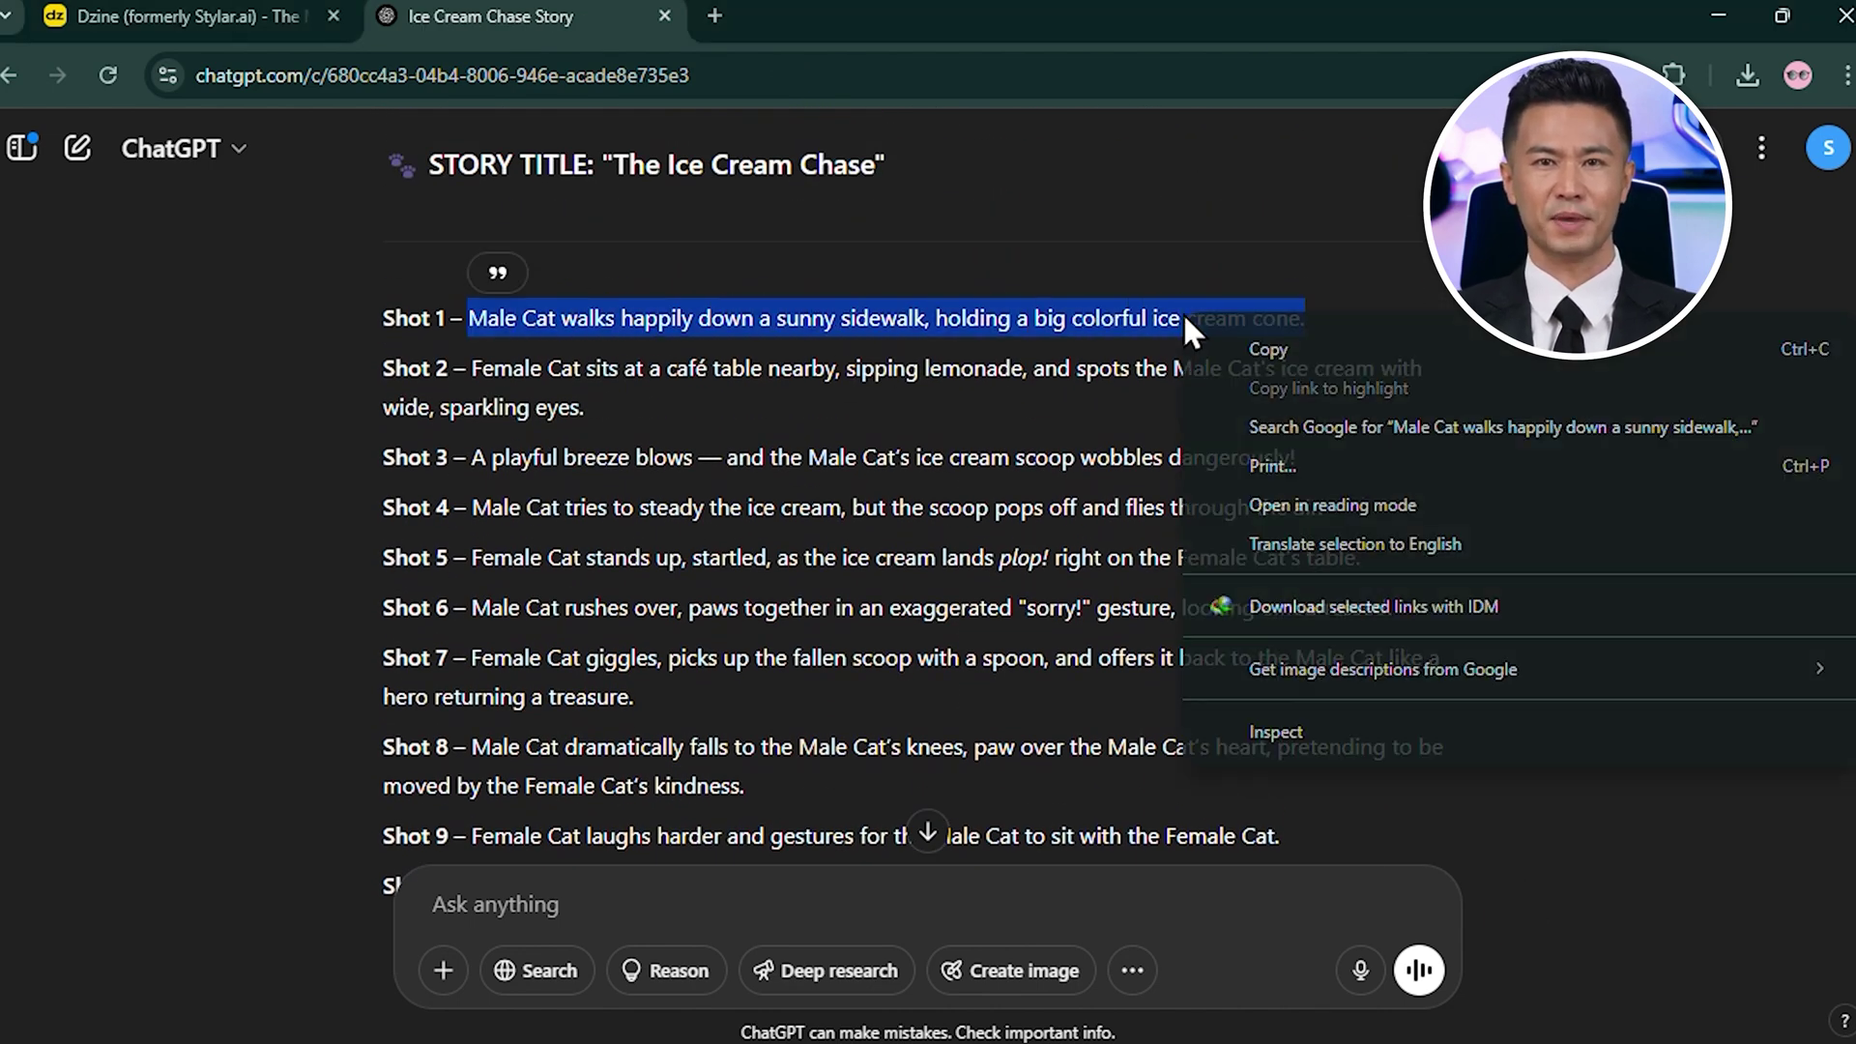
pyautogui.click(1256, 359)
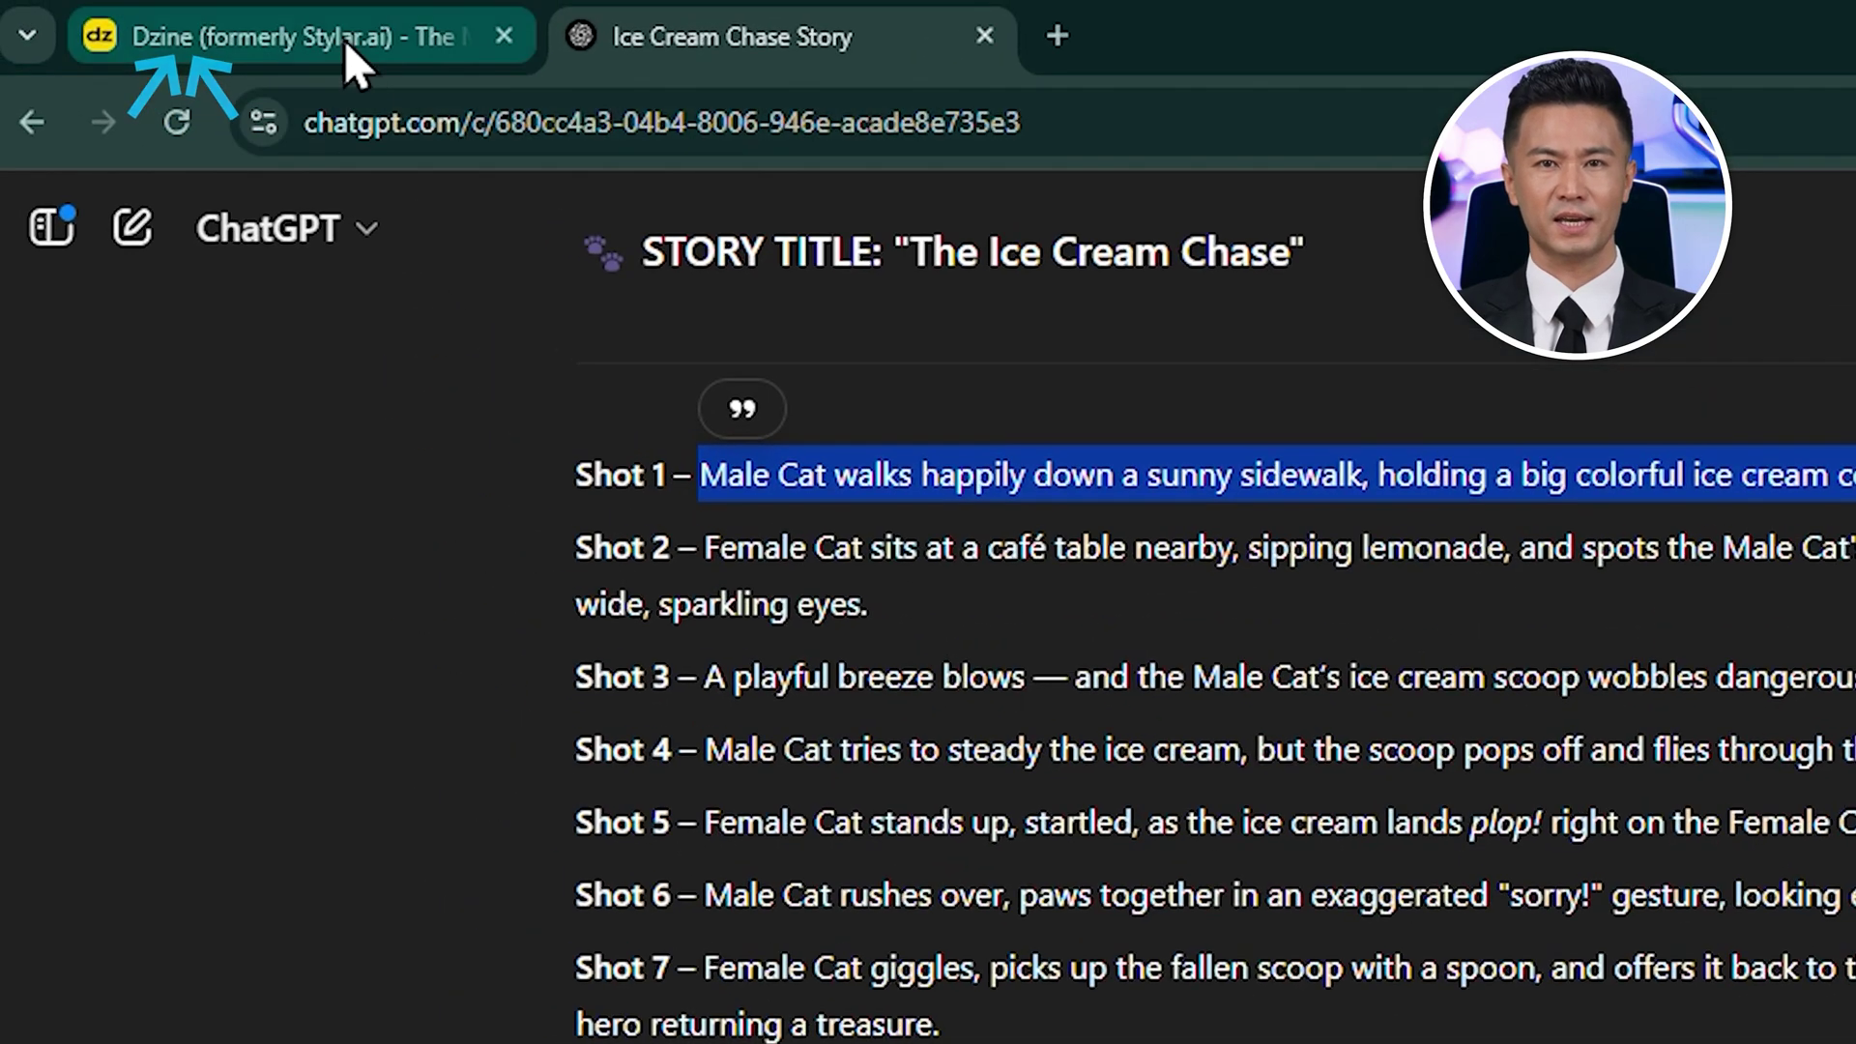
pyautogui.click(344, 39)
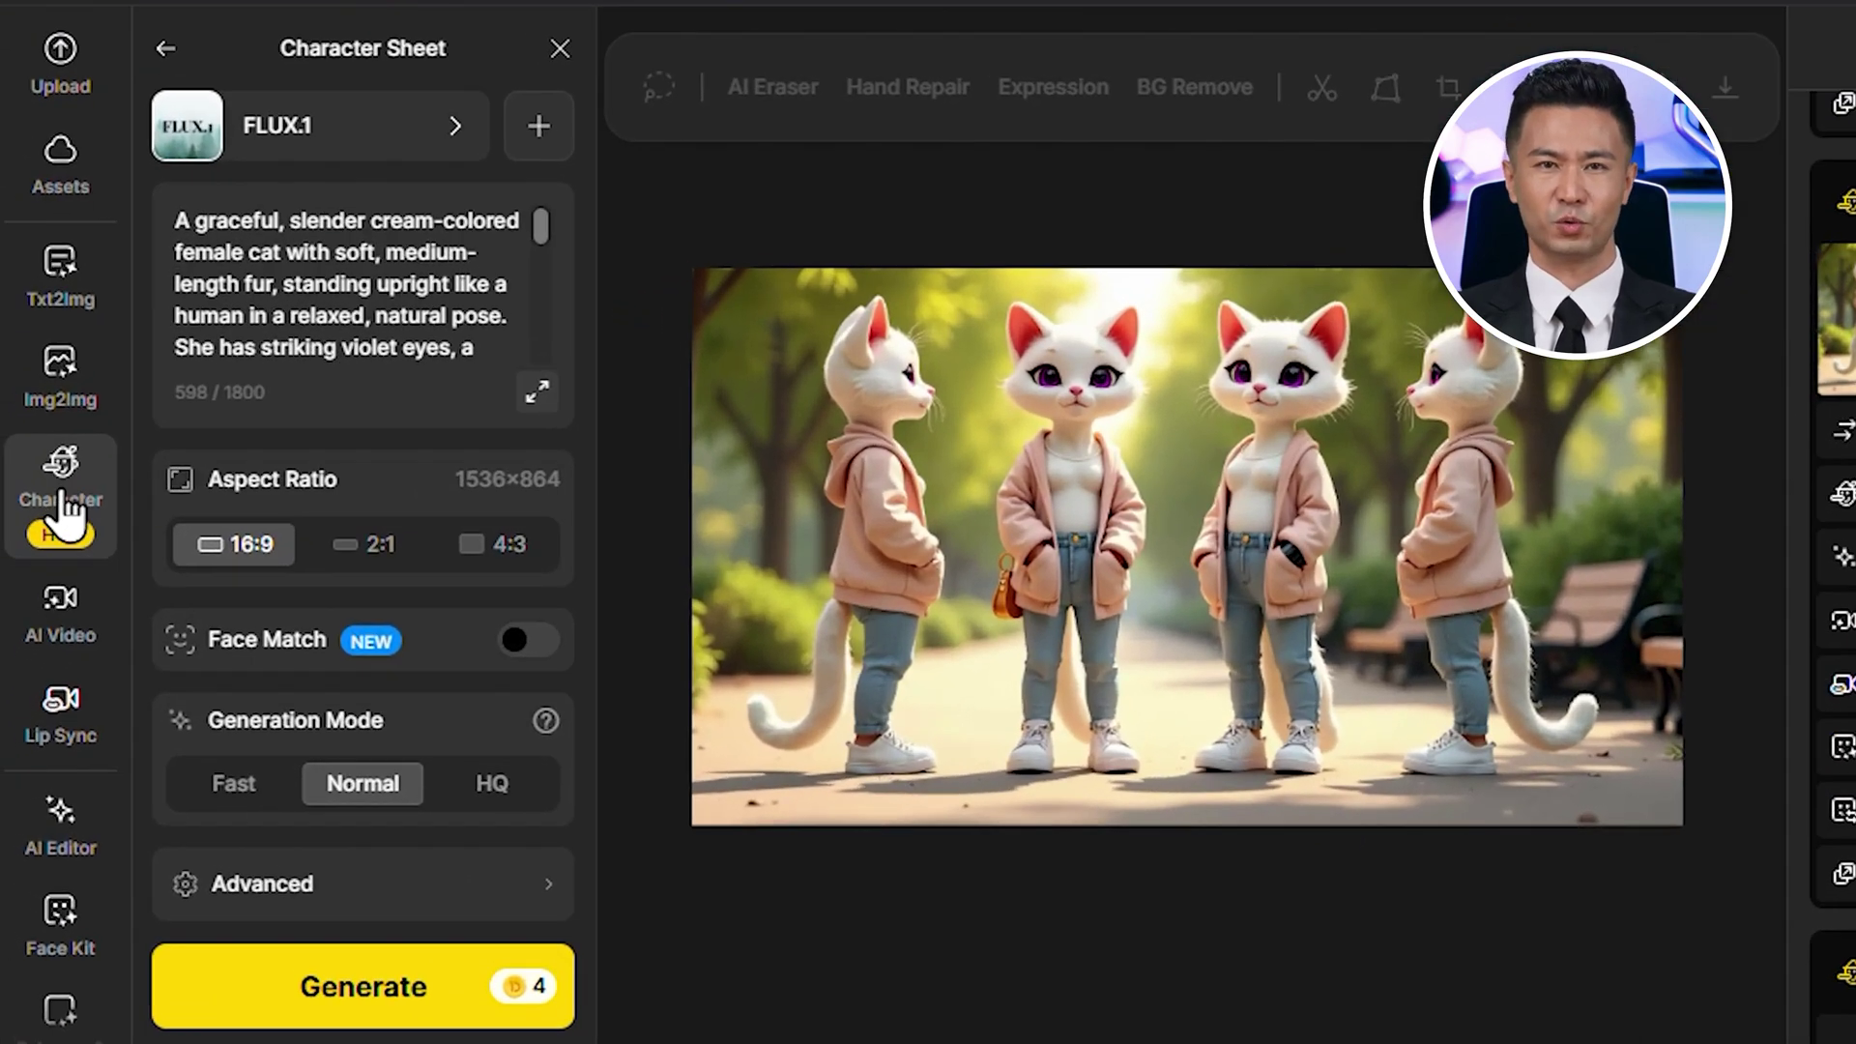
# - Choose Male Cat in Consistent Character and put Shot 1 into the scene field
pyautogui.click(31, 543)
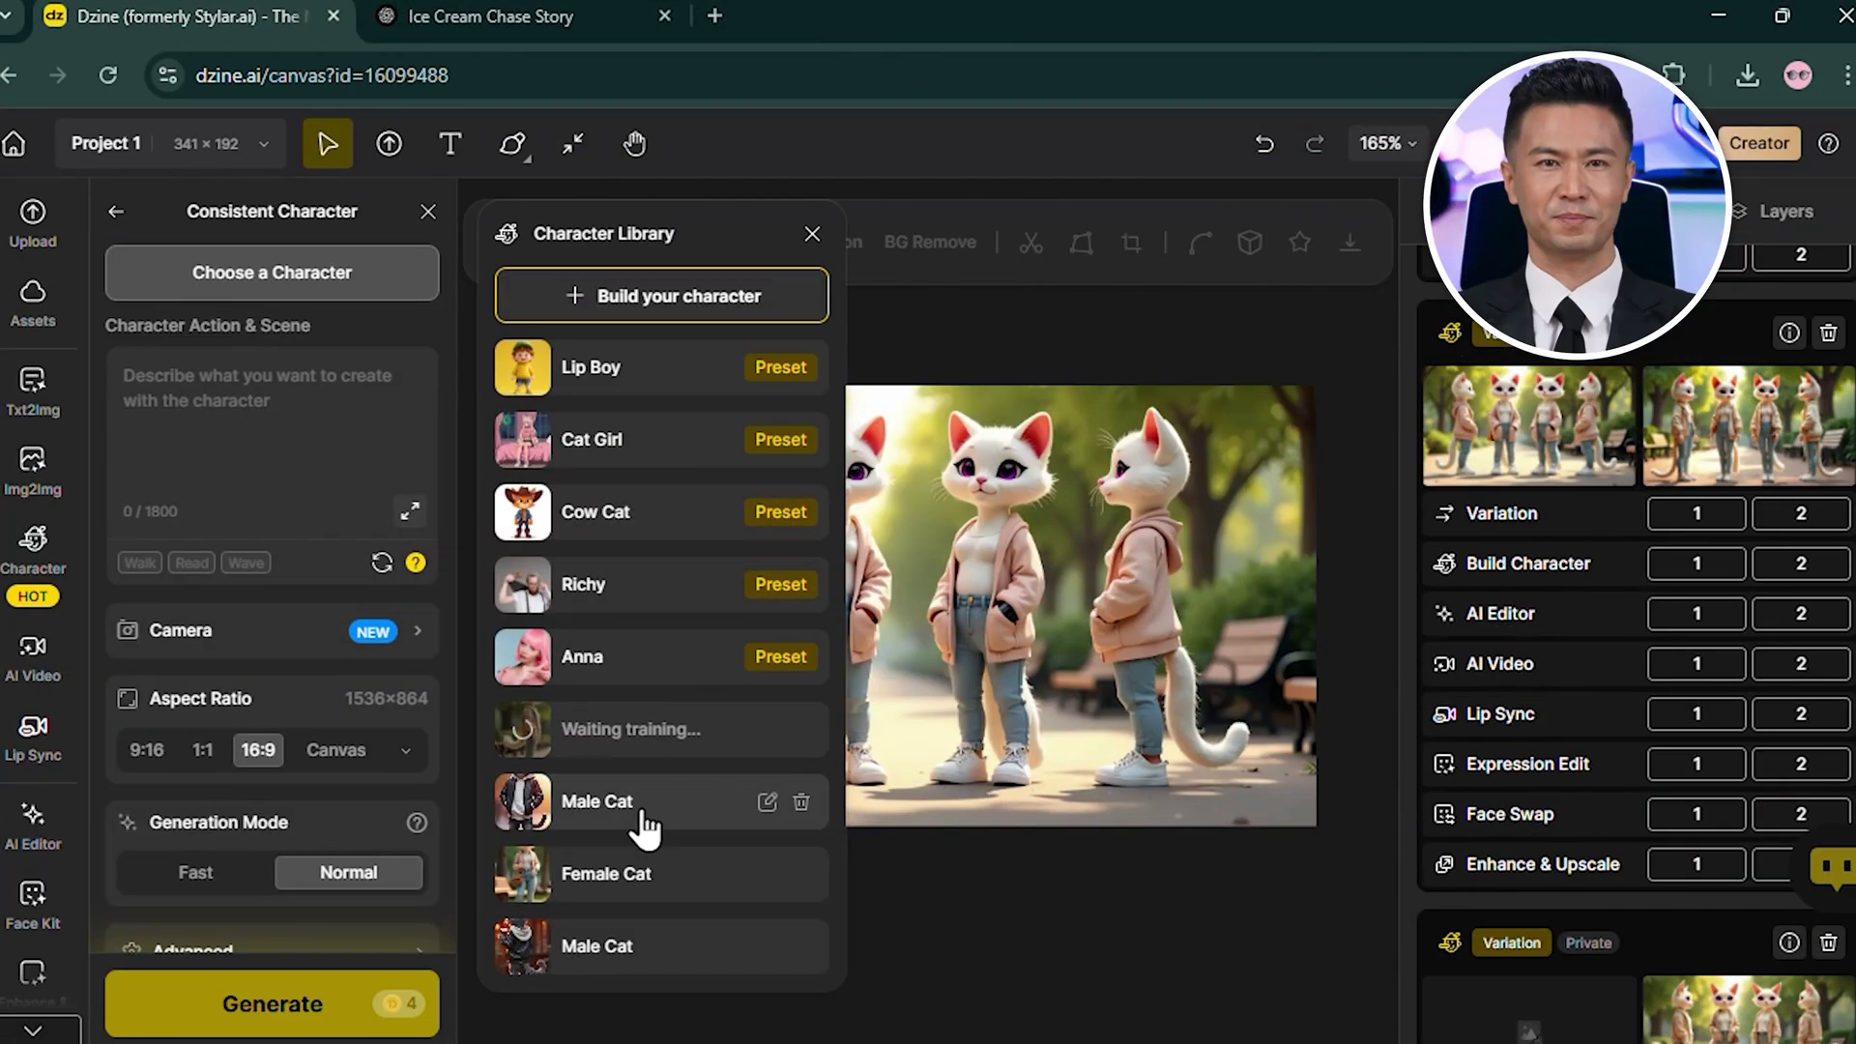
pyautogui.click(612, 802)
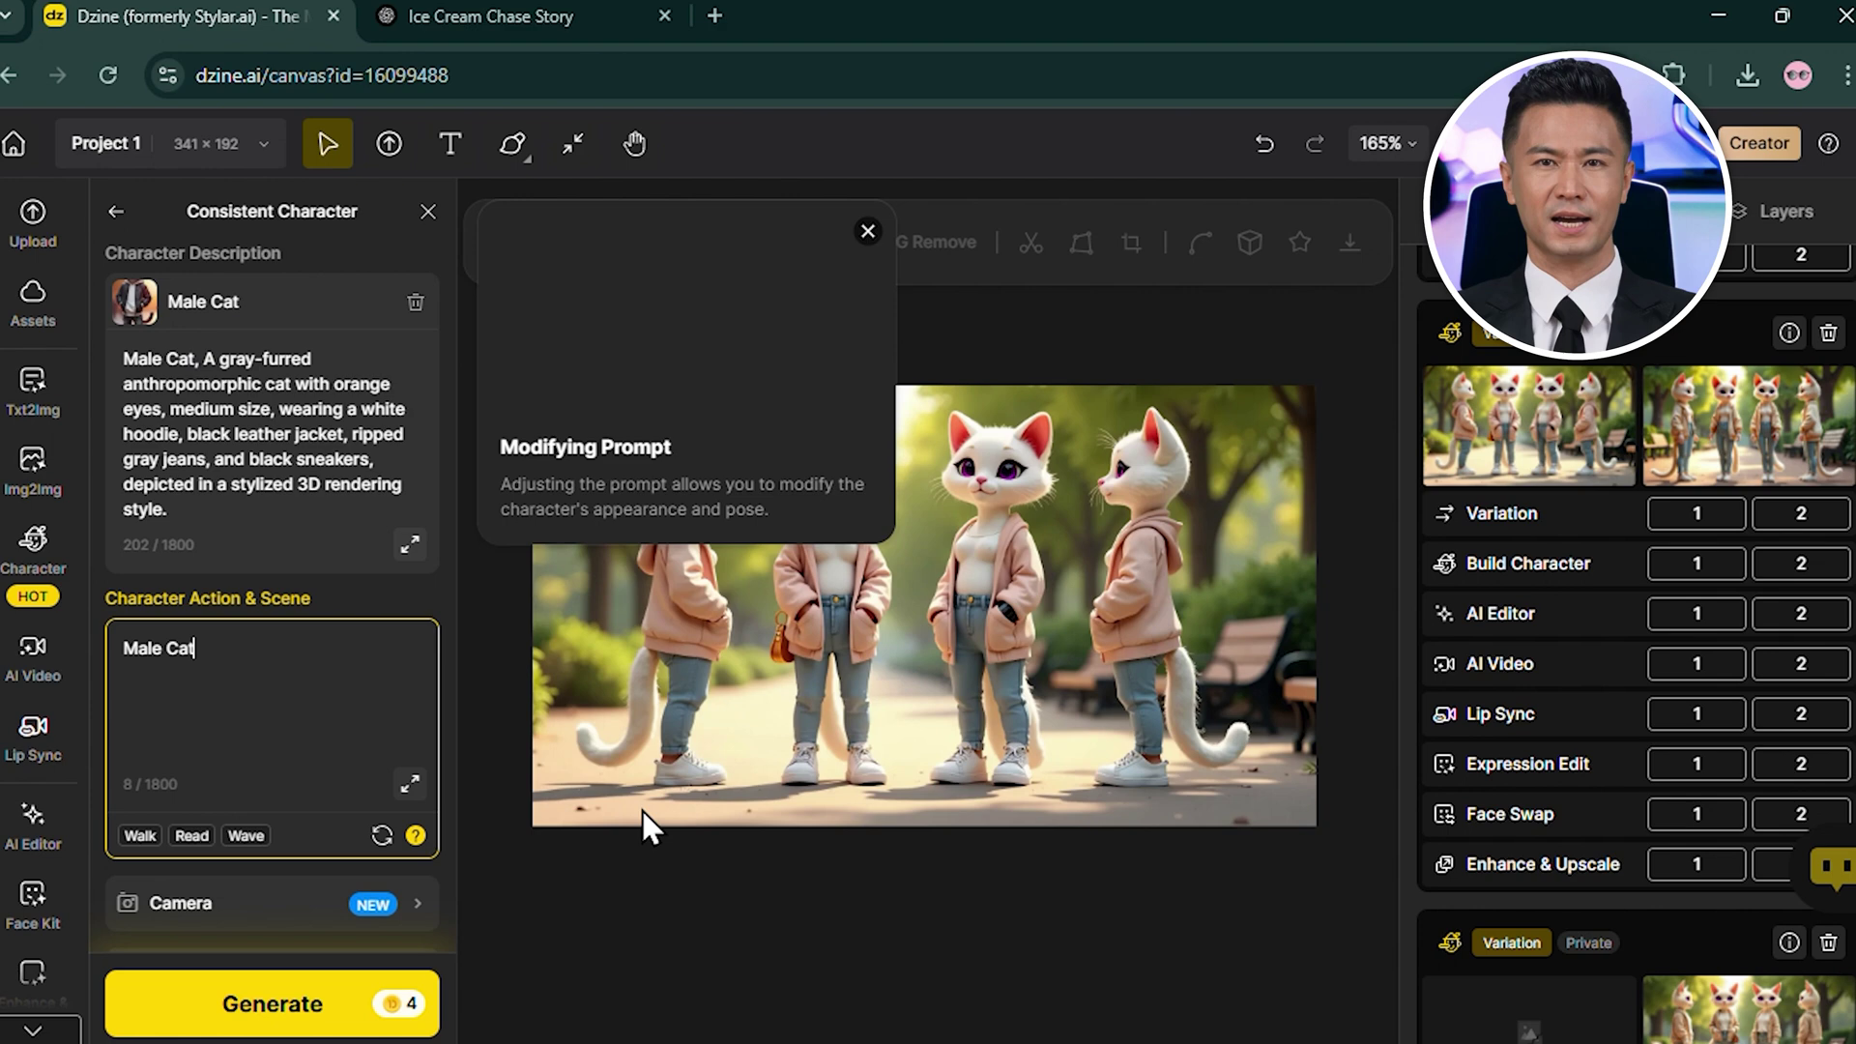
pyautogui.click(290, 651)
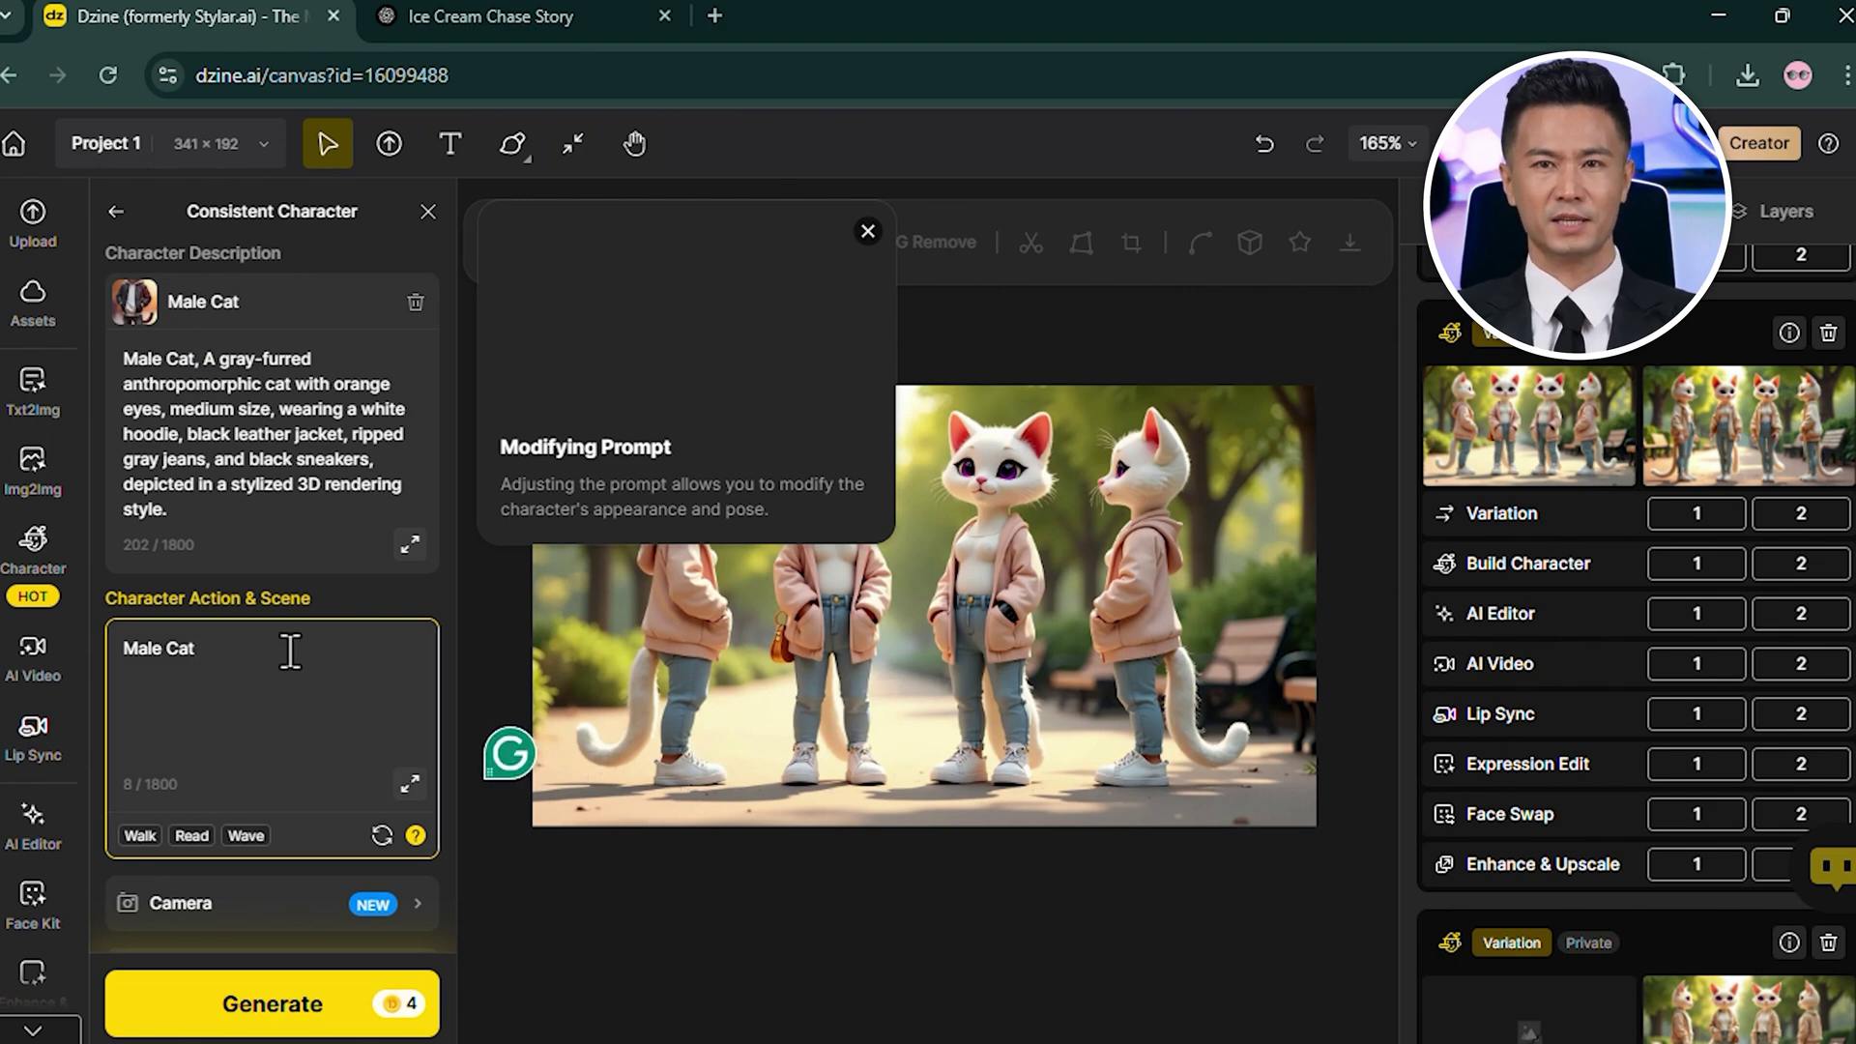
pyautogui.write(' Male Cat walks happily down a sunny sidewalk, holding a big colorful ice cream cone.')
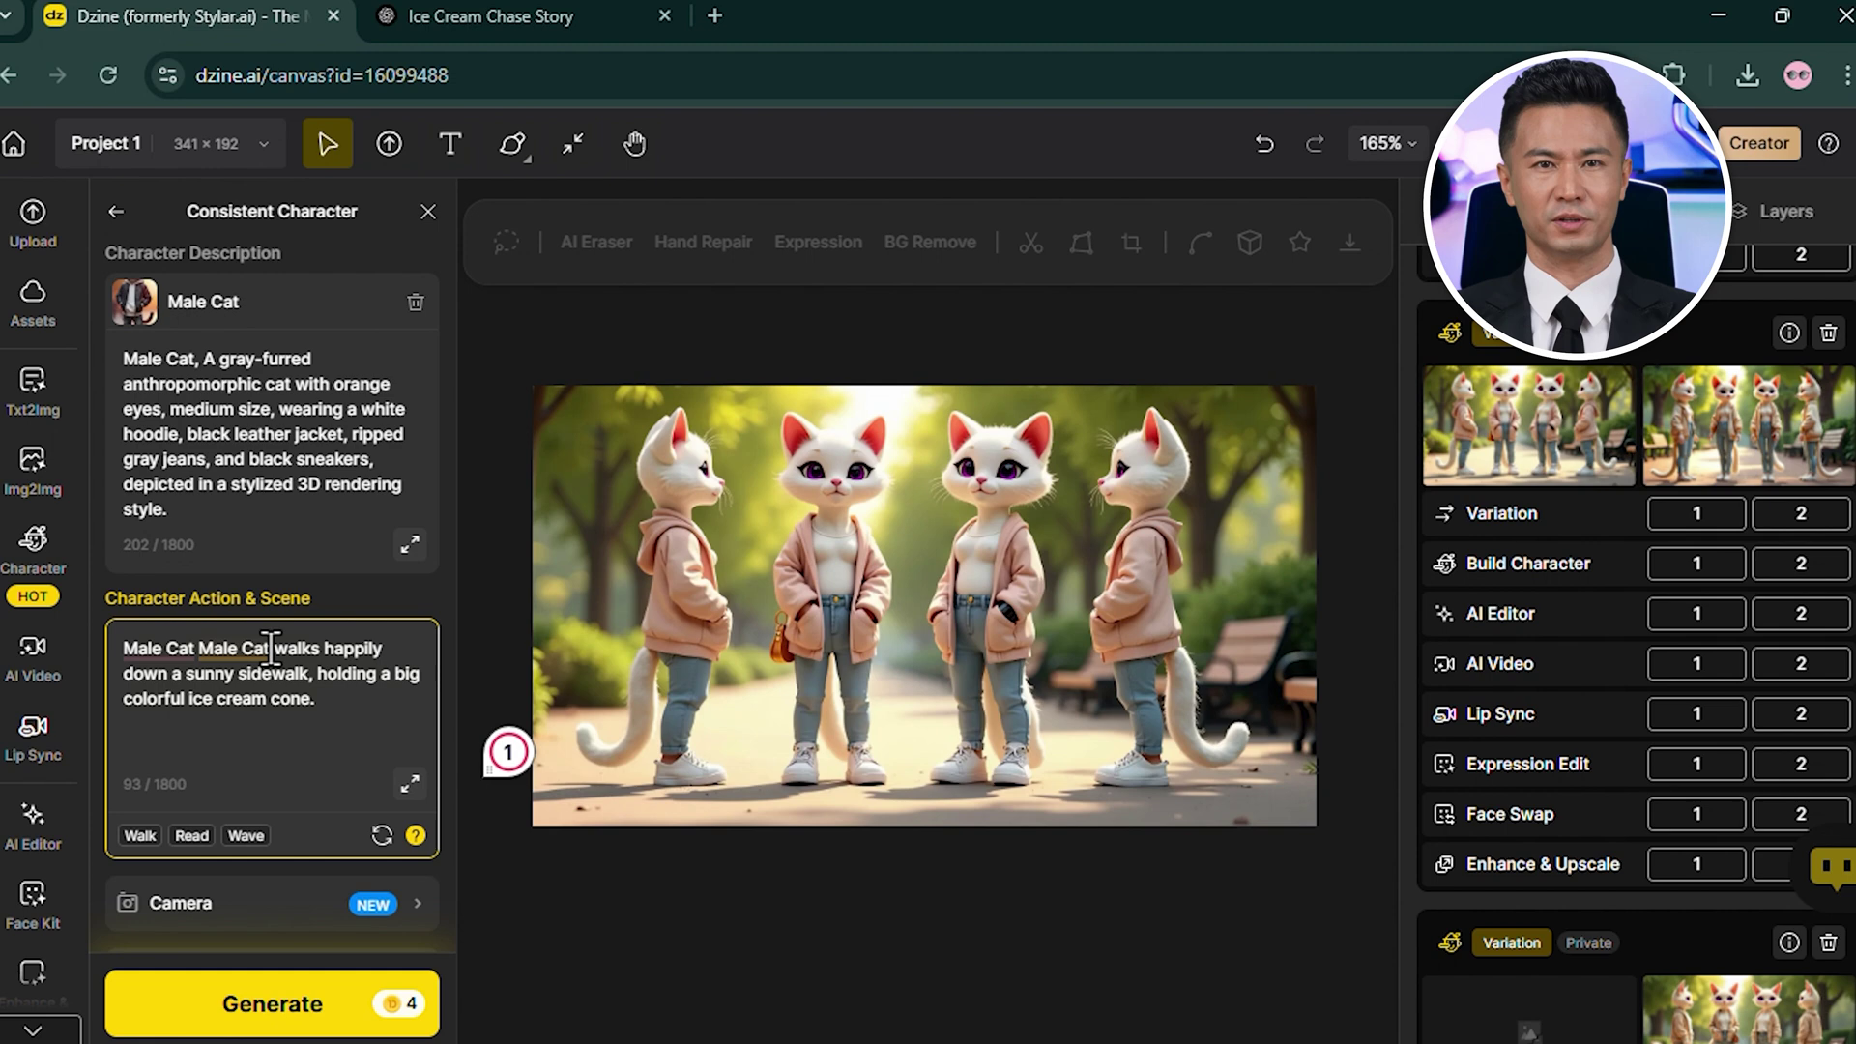
# - Remove the duplicated 'Male Cat' words and the extra space before 'walks'
pyautogui.click(231, 648)
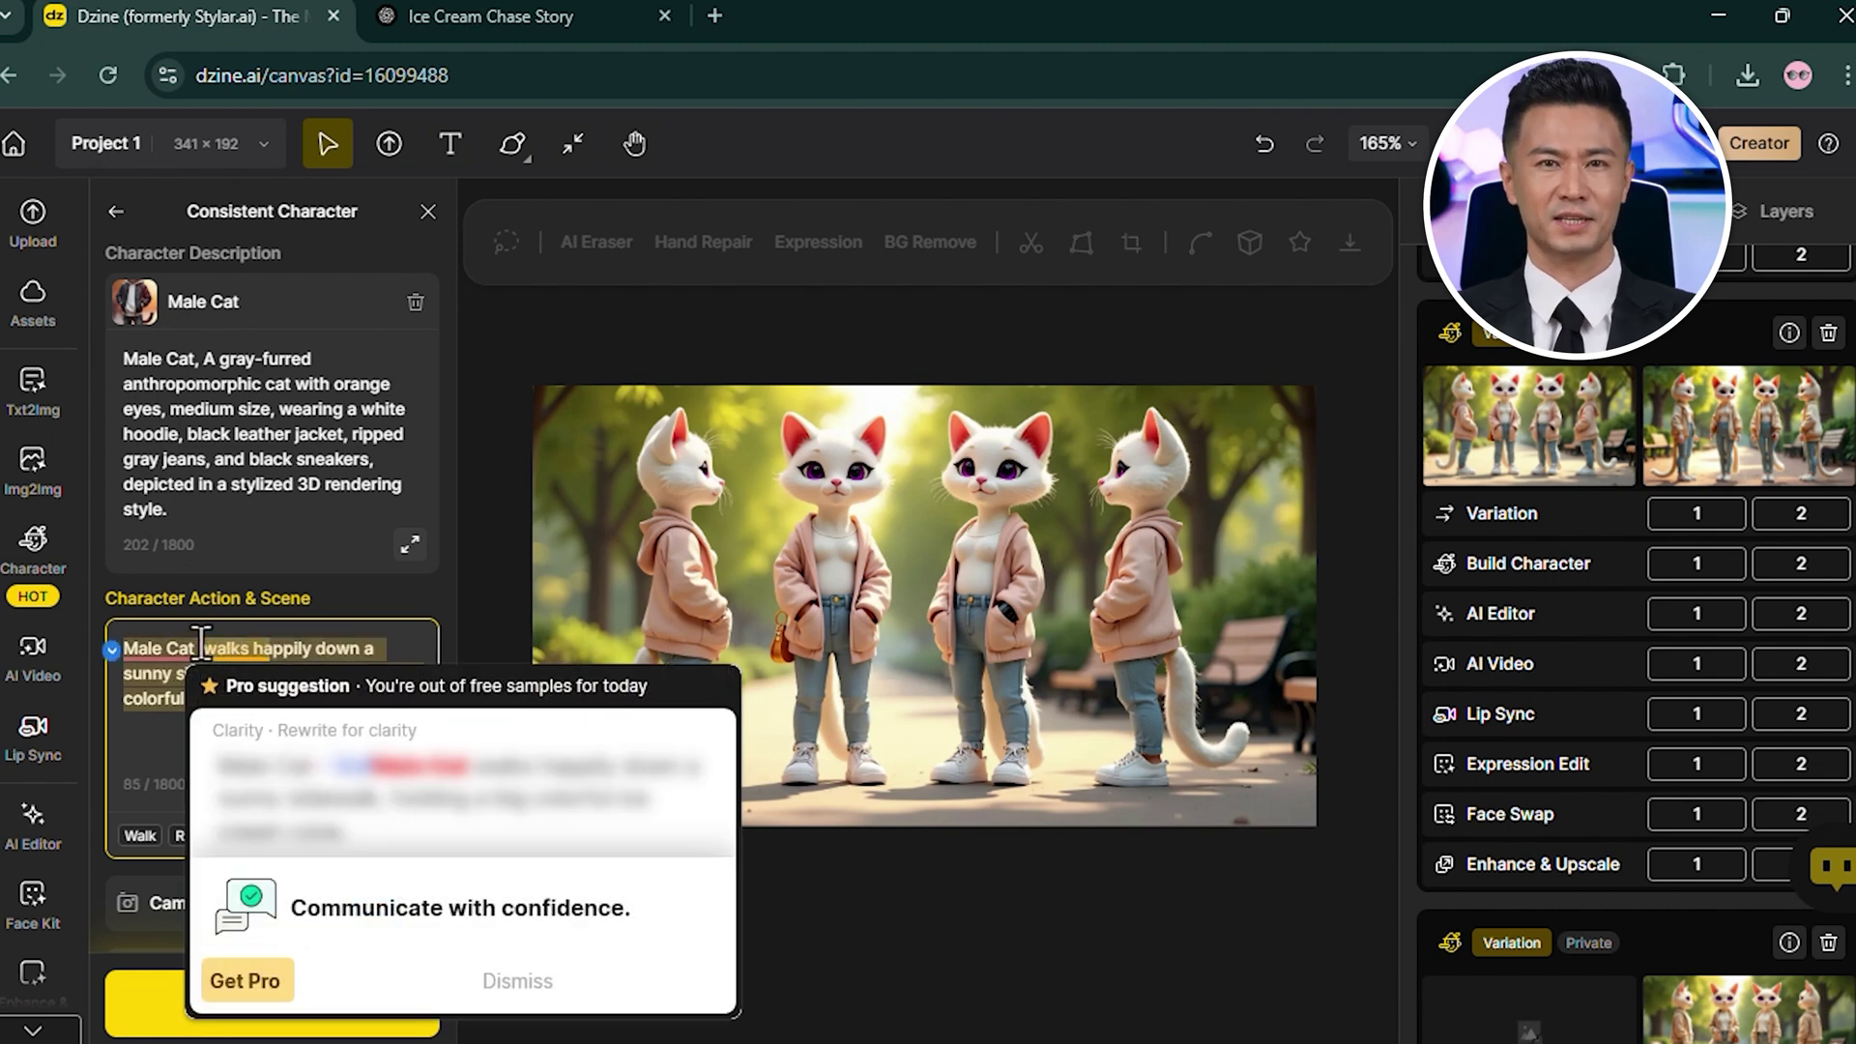
pyautogui.click(156, 717)
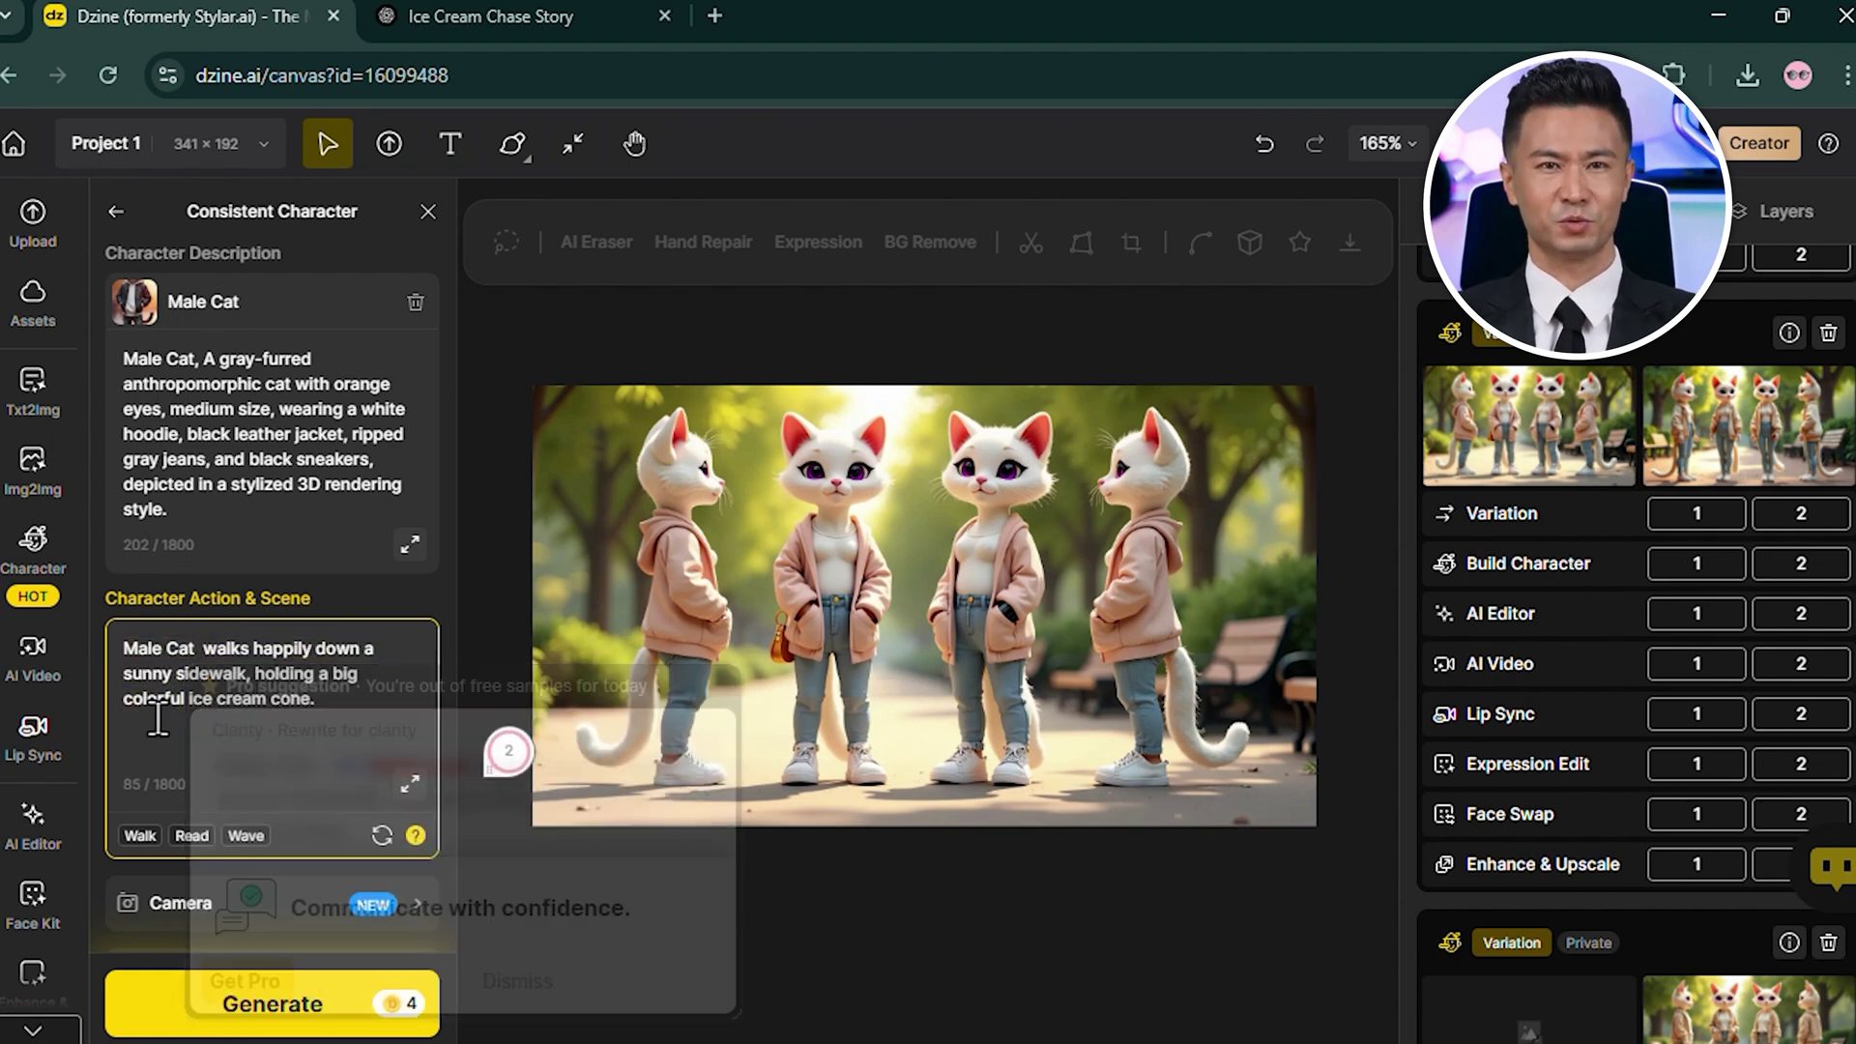
pyautogui.click(197, 652)
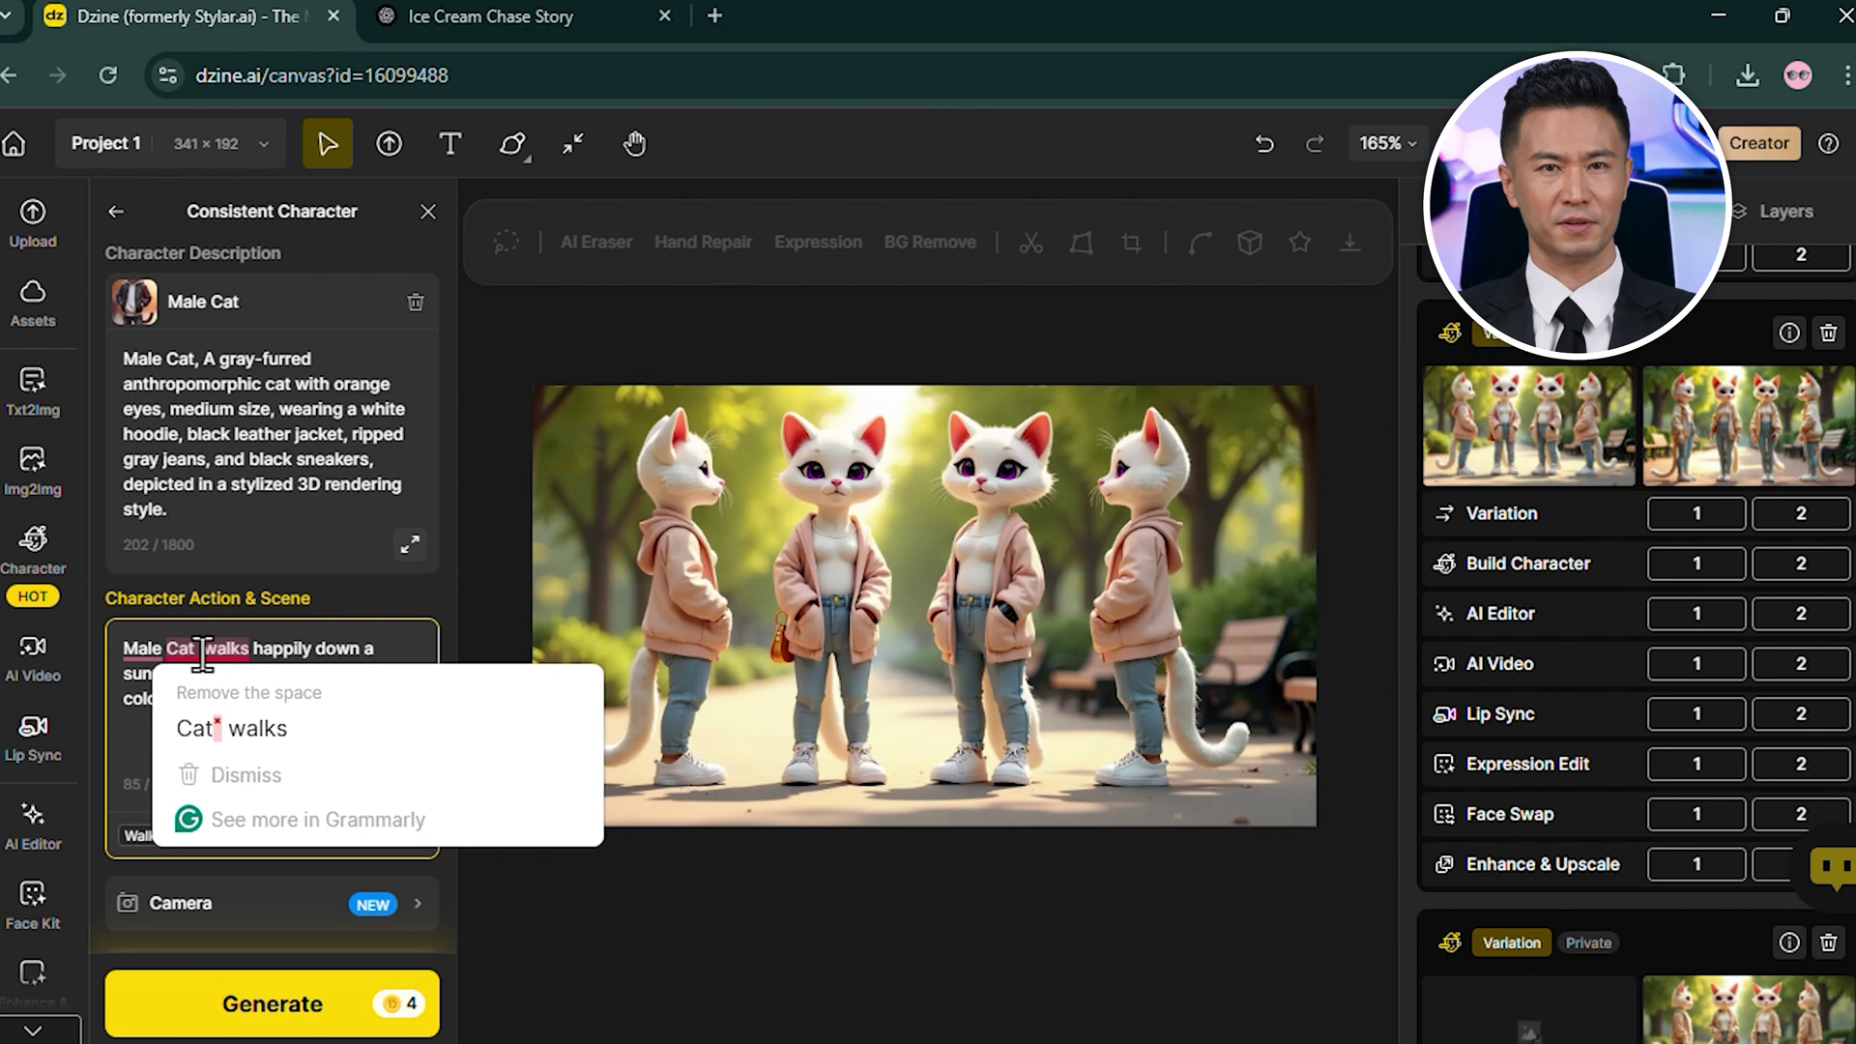
pyautogui.press('BackSpace')
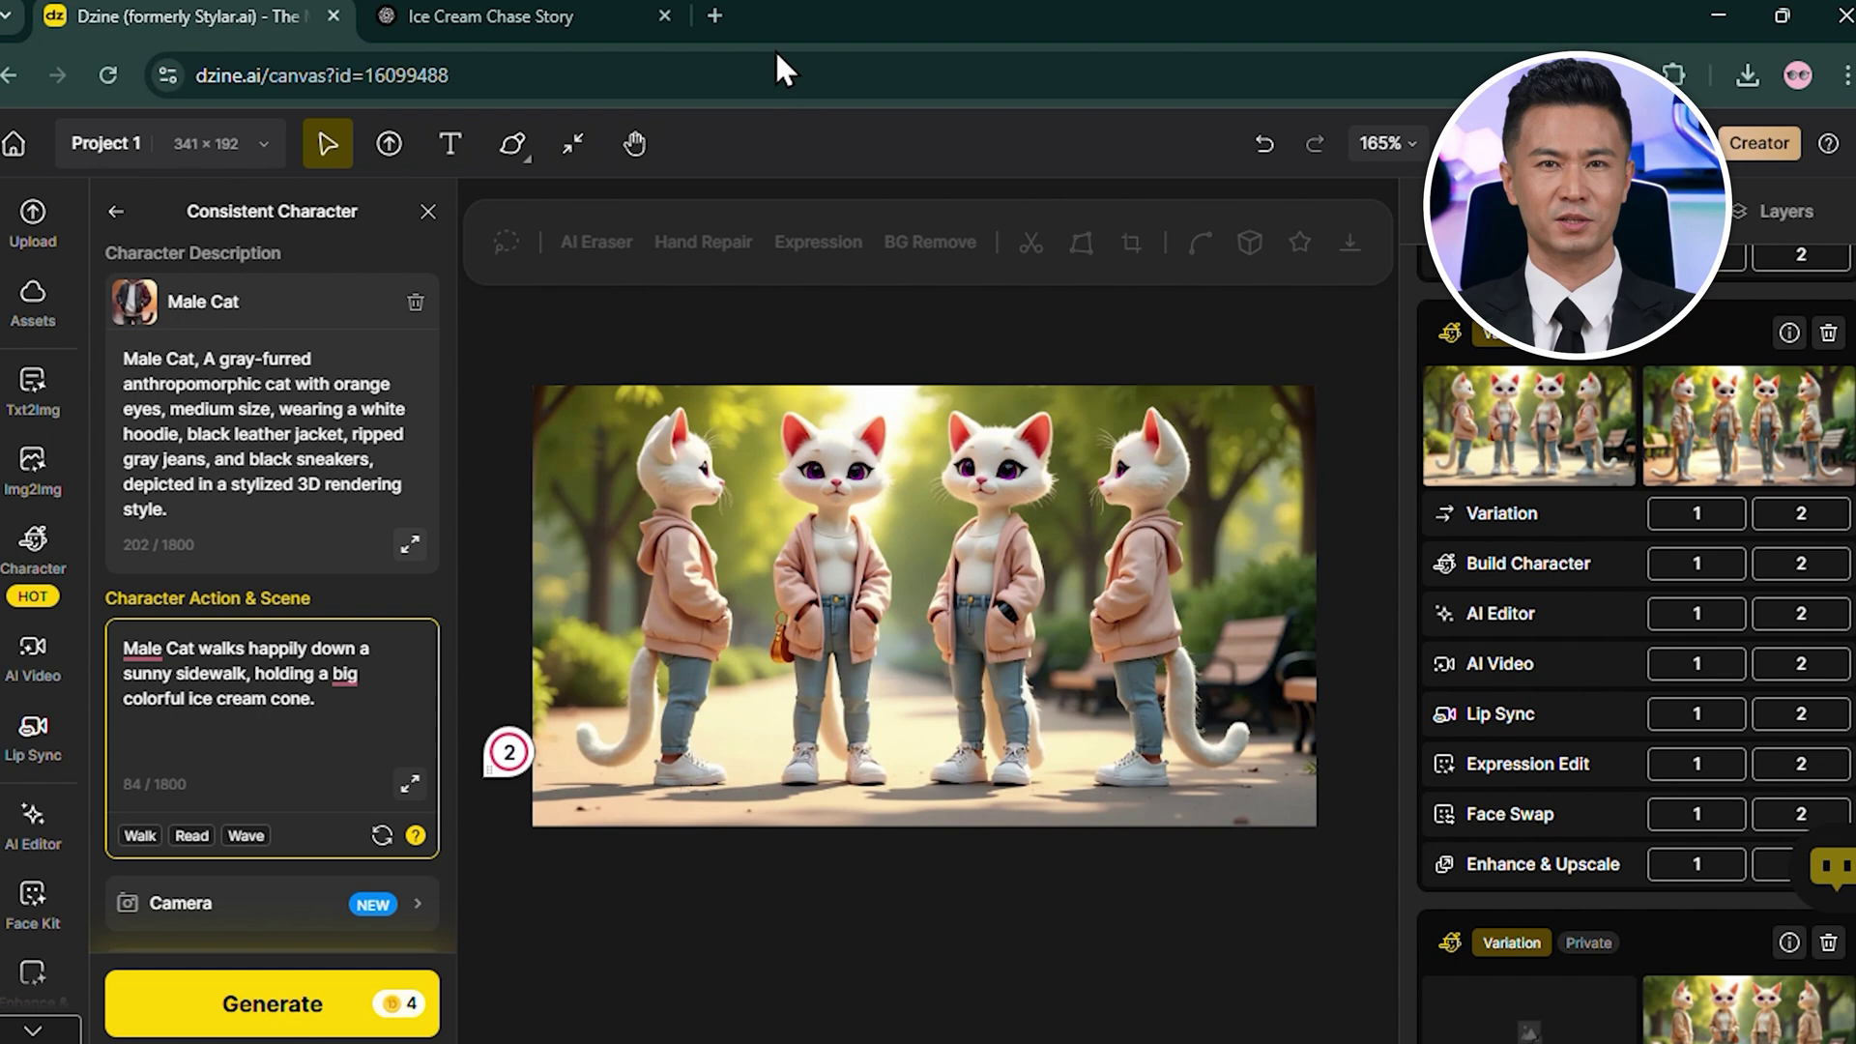
pyautogui.click(115, 674)
pyautogui.moveTo(248, 673); pyautogui.dragTo(129, 673)
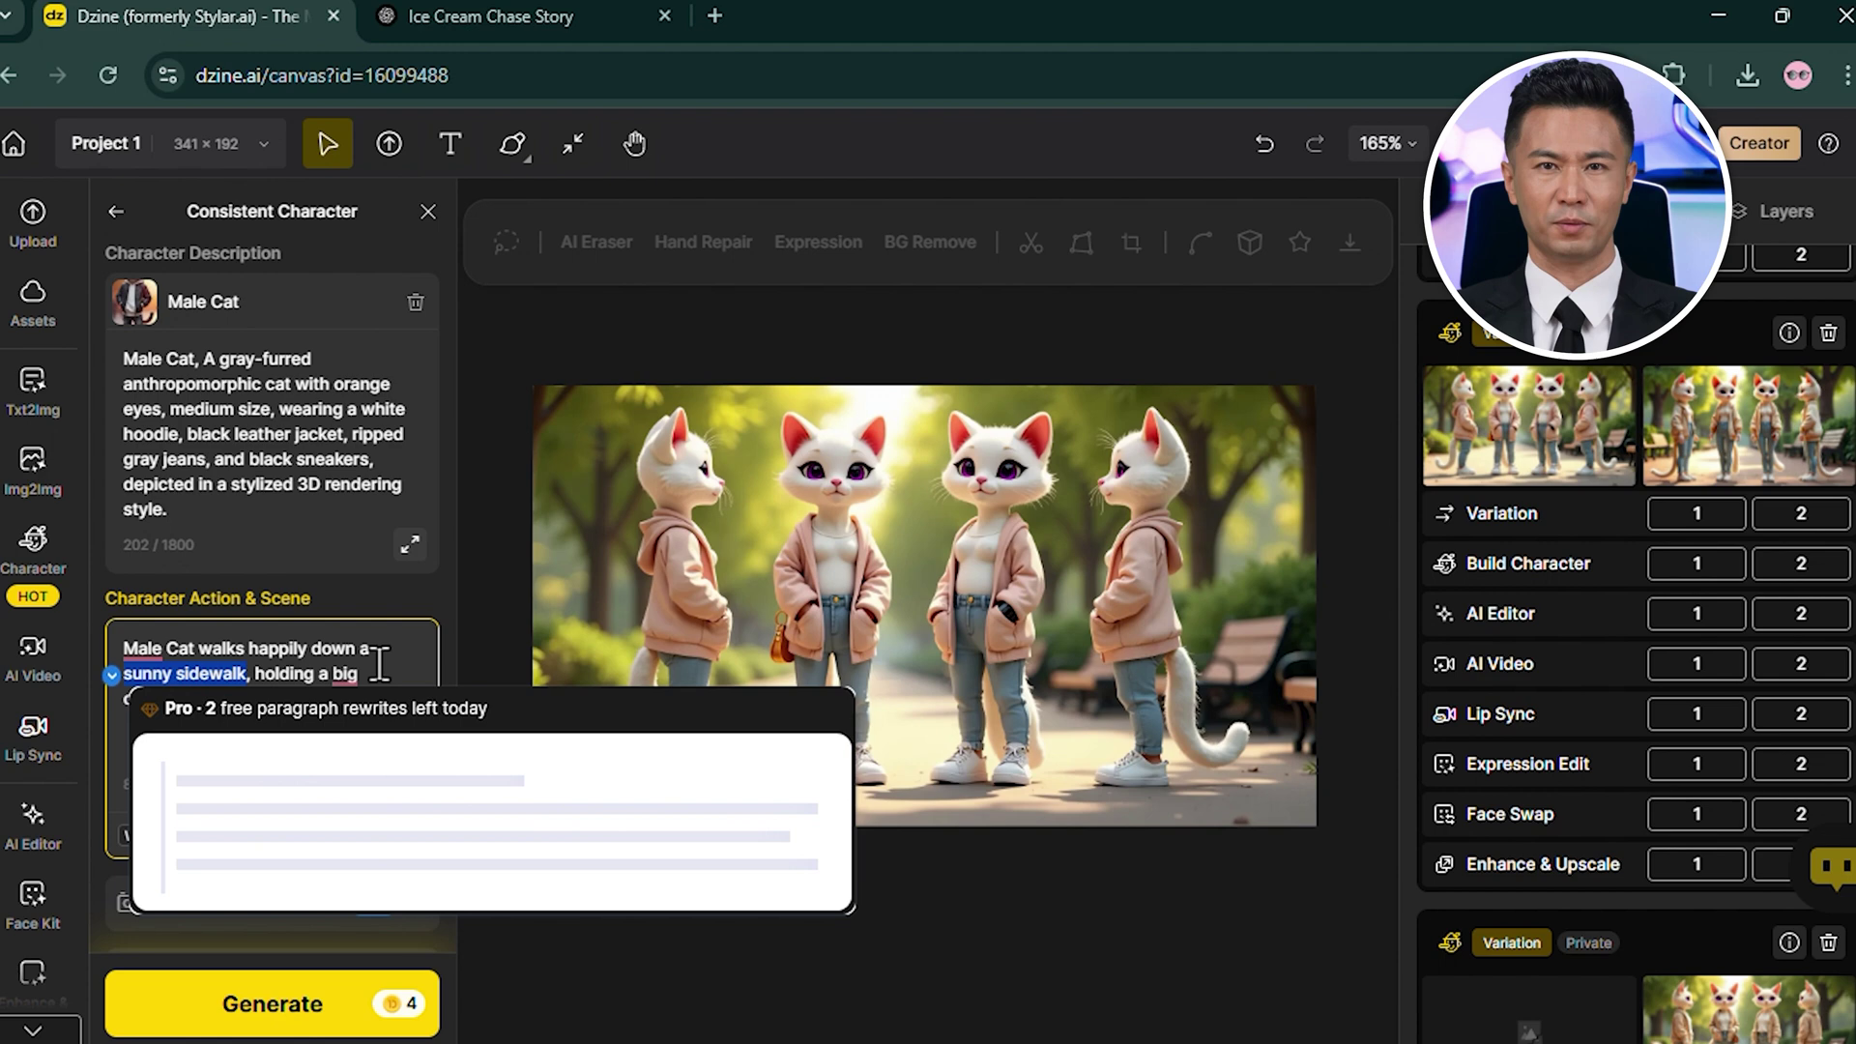
pyautogui.click(390, 660)
pyautogui.scroll(-1, 380, 682)
pyautogui.scroll(-1, 352, 683)
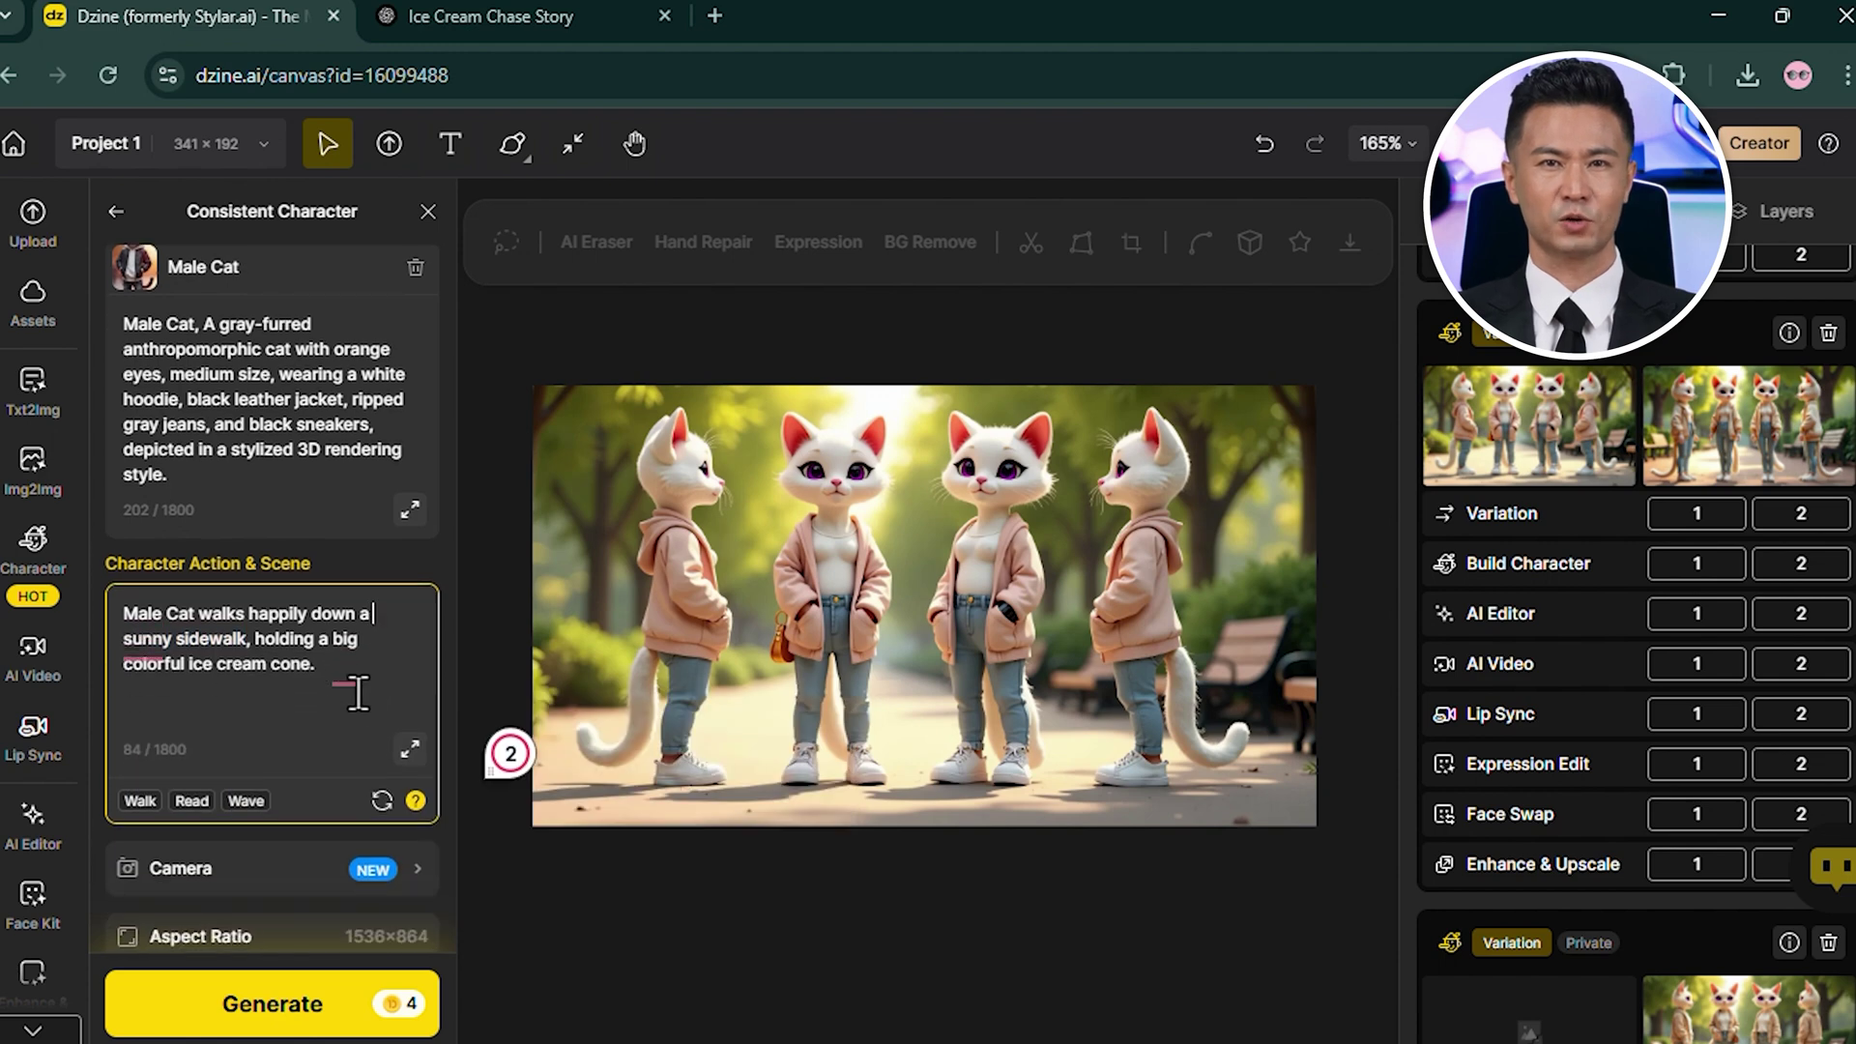
pyautogui.scroll(-2, 317, 669)
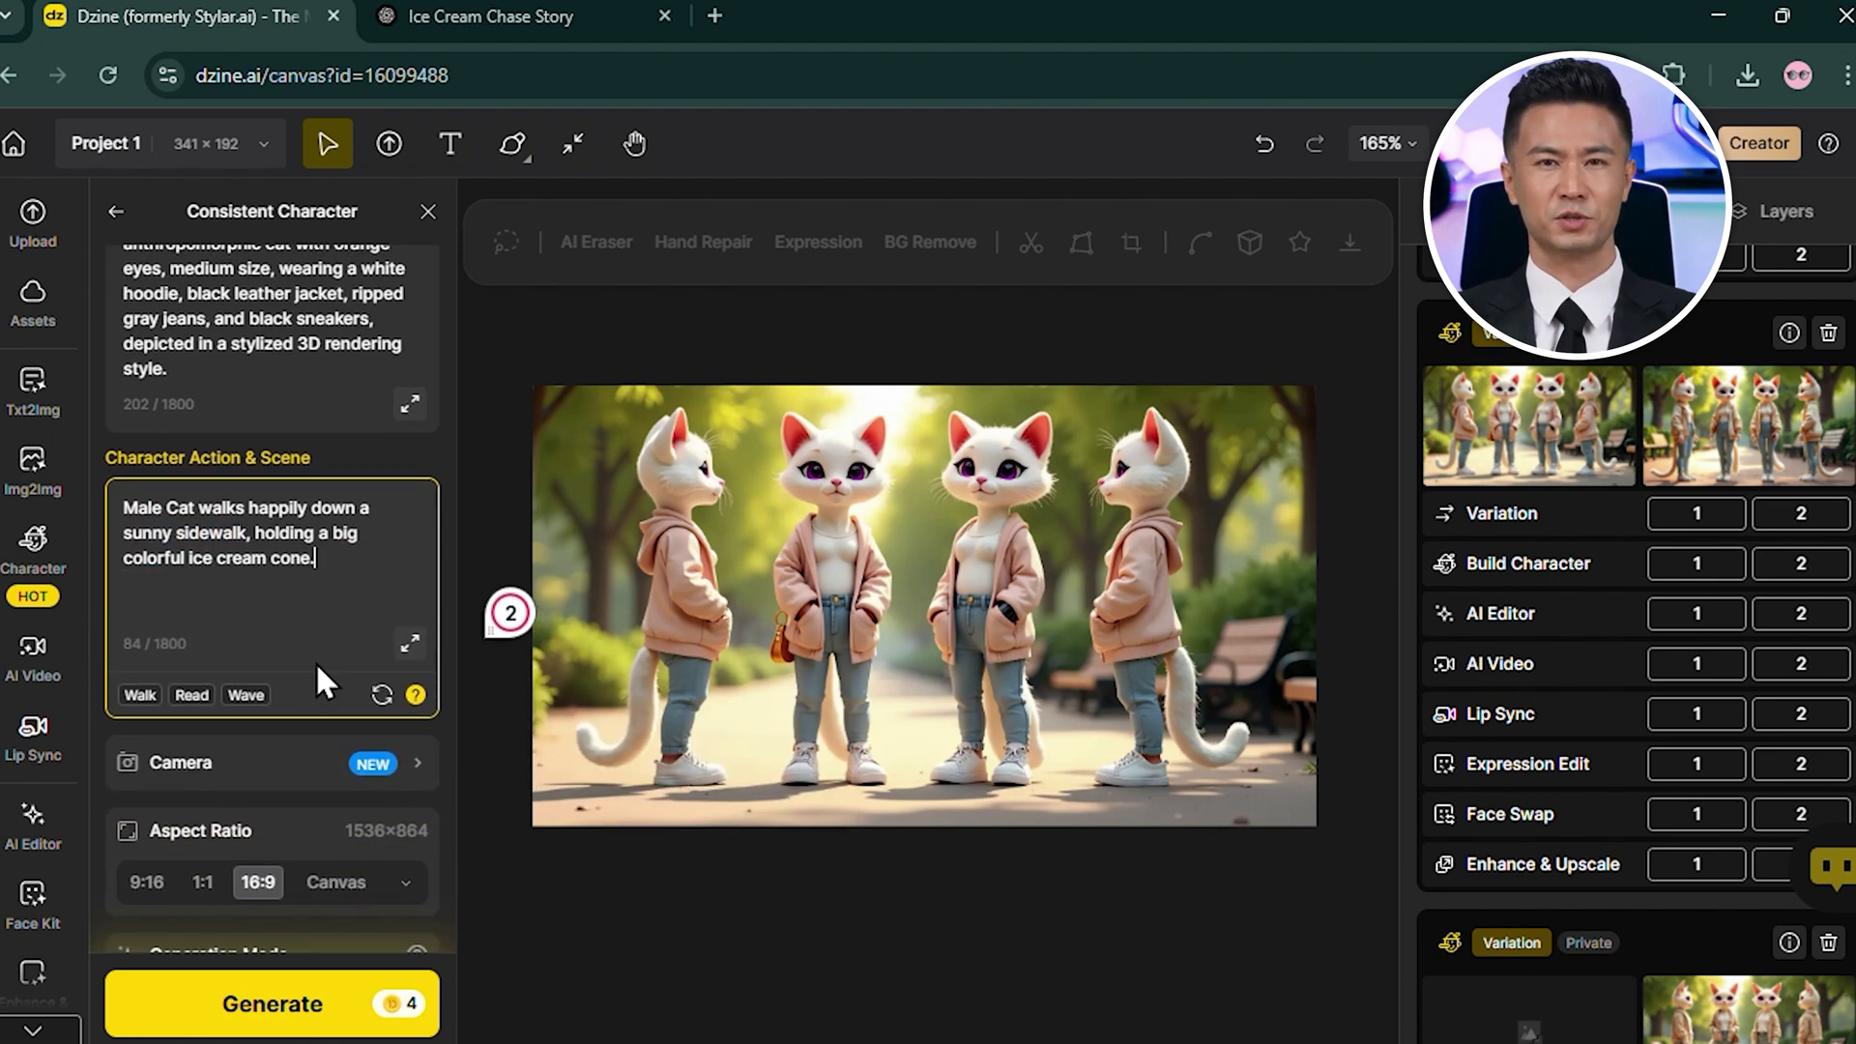
pyautogui.scroll(-2, 316, 668)
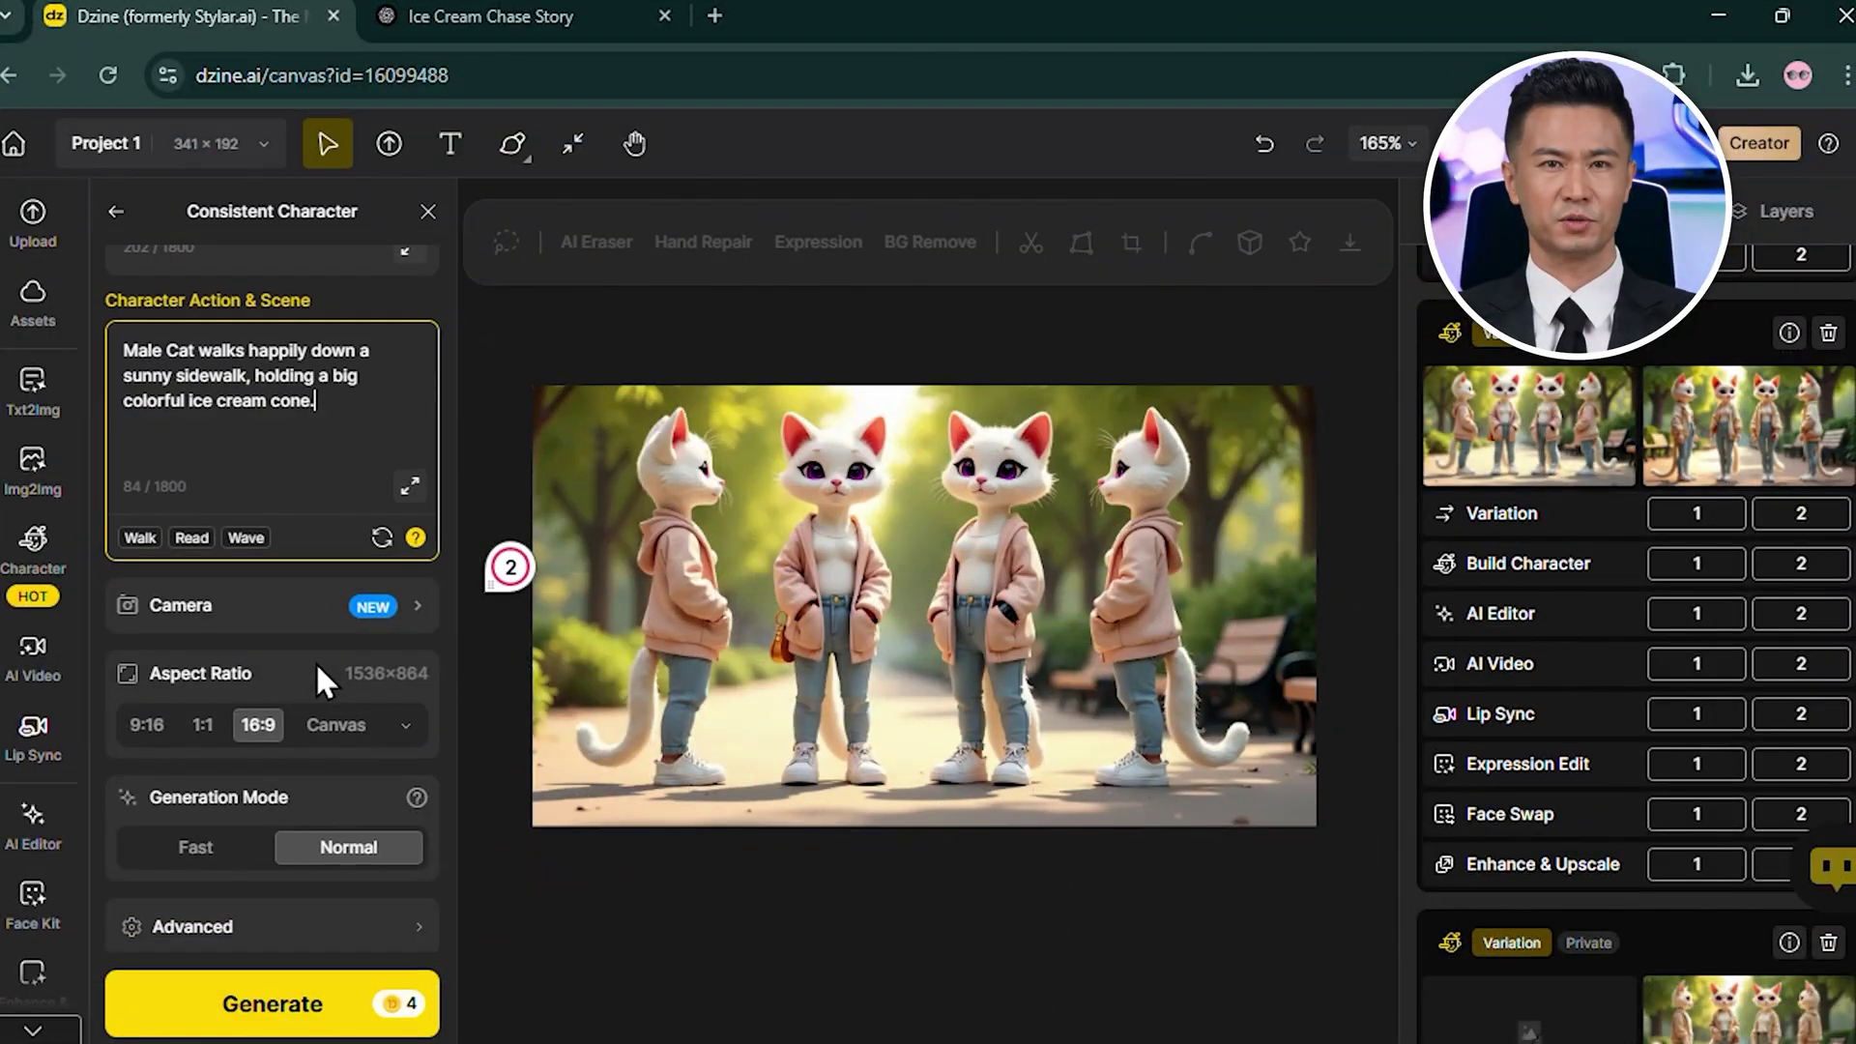
# - Review the camera and aspect ratio options, keeping Auto camera and 16:9 framing
pyautogui.click(423, 609)
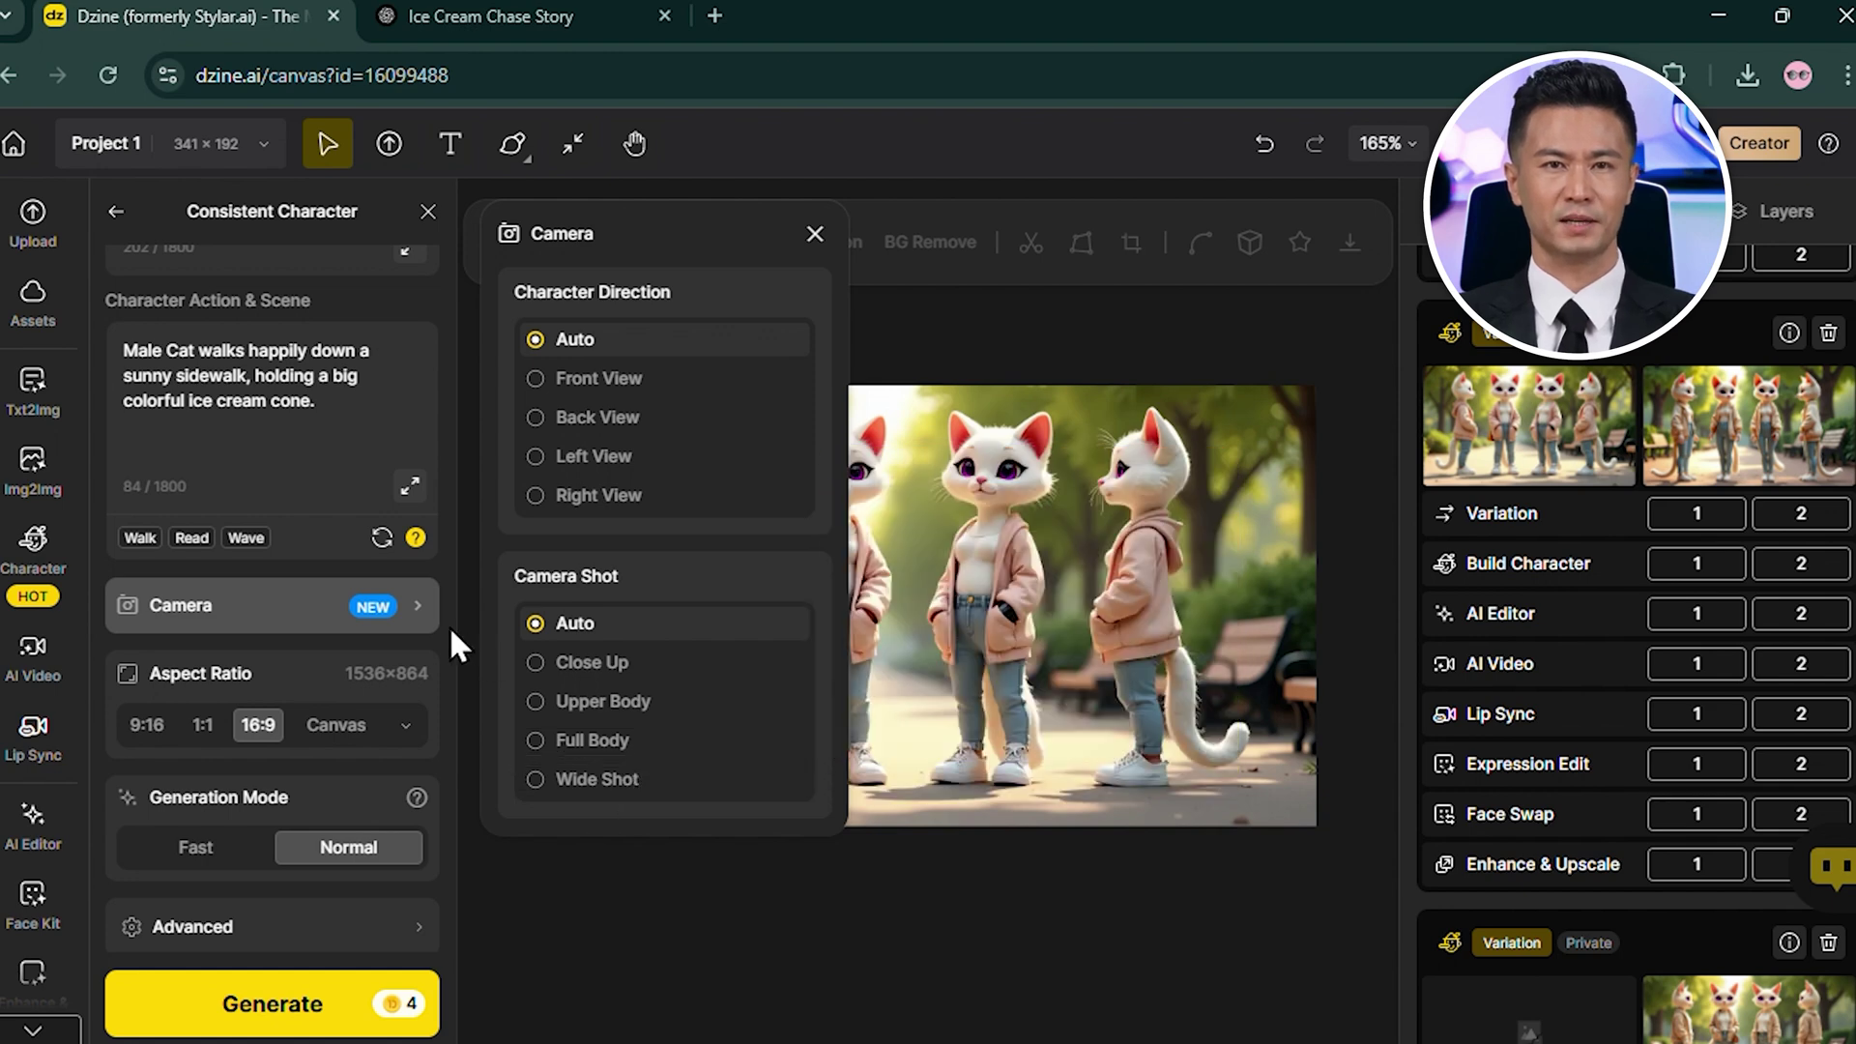
pyautogui.click(815, 235)
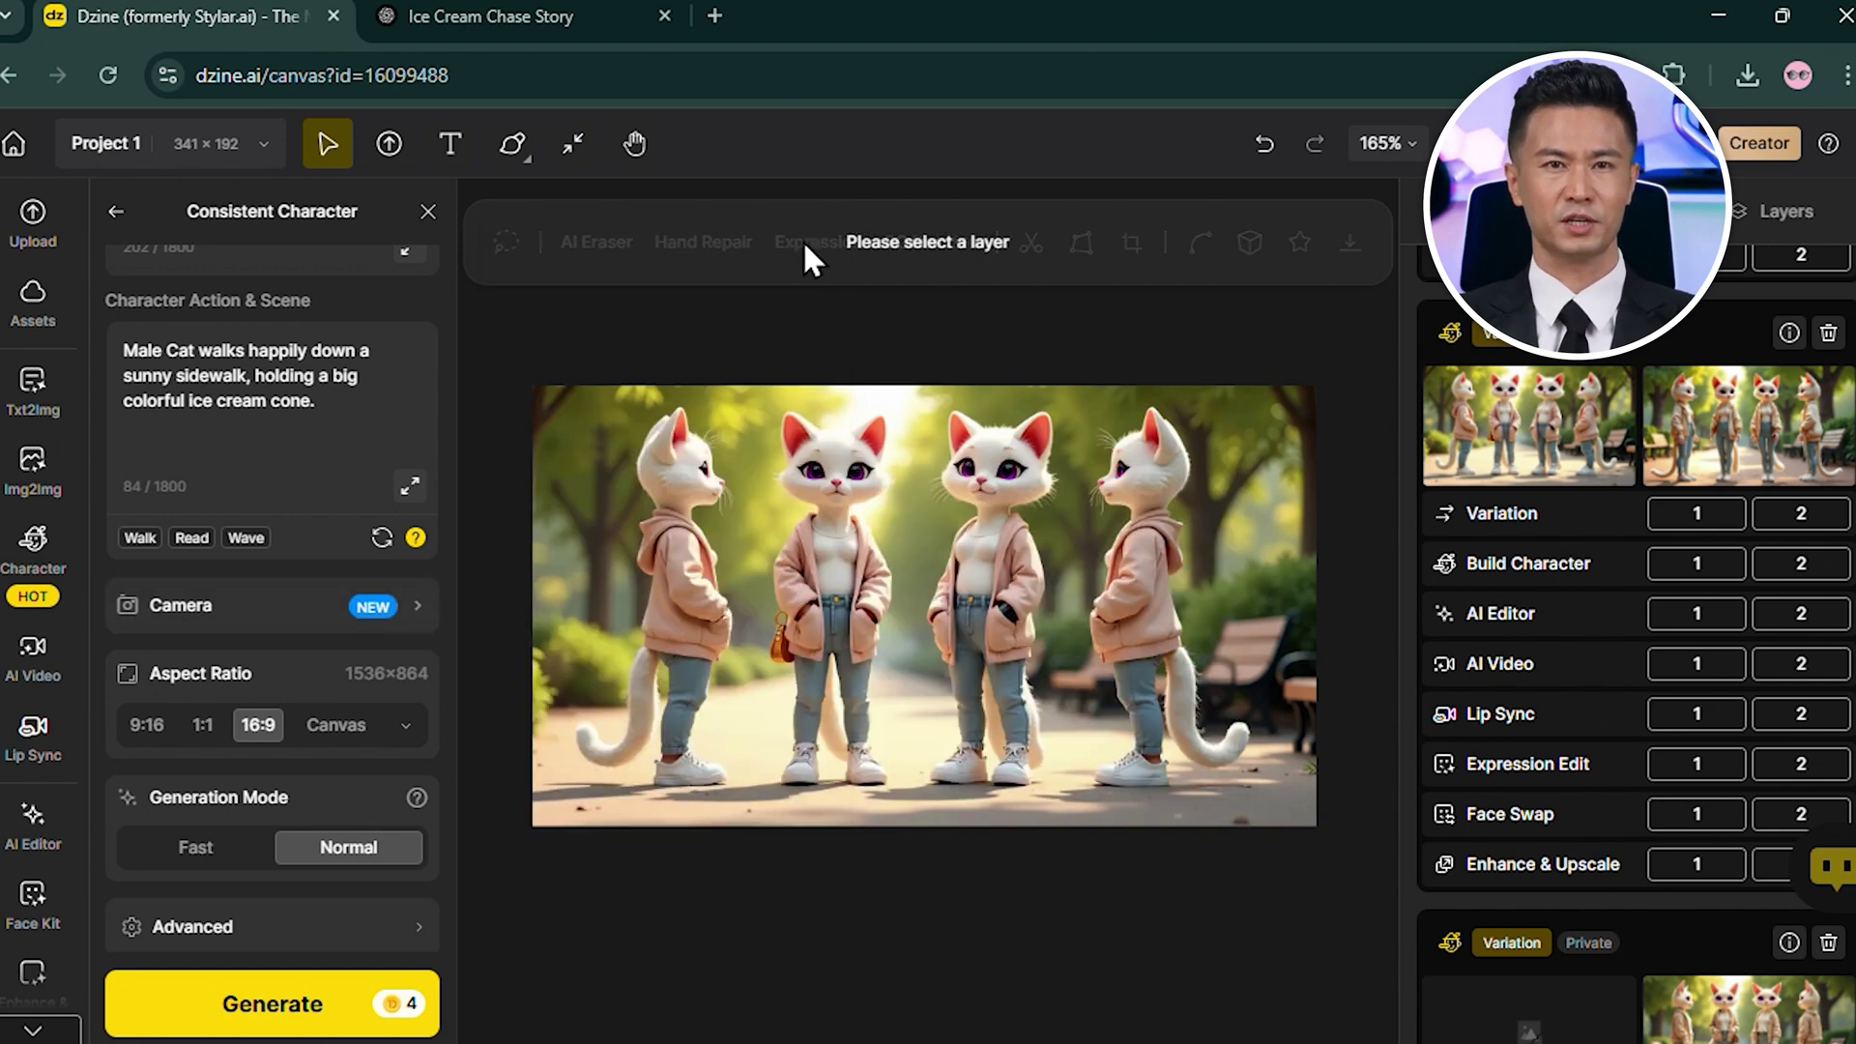
pyautogui.click(405, 726)
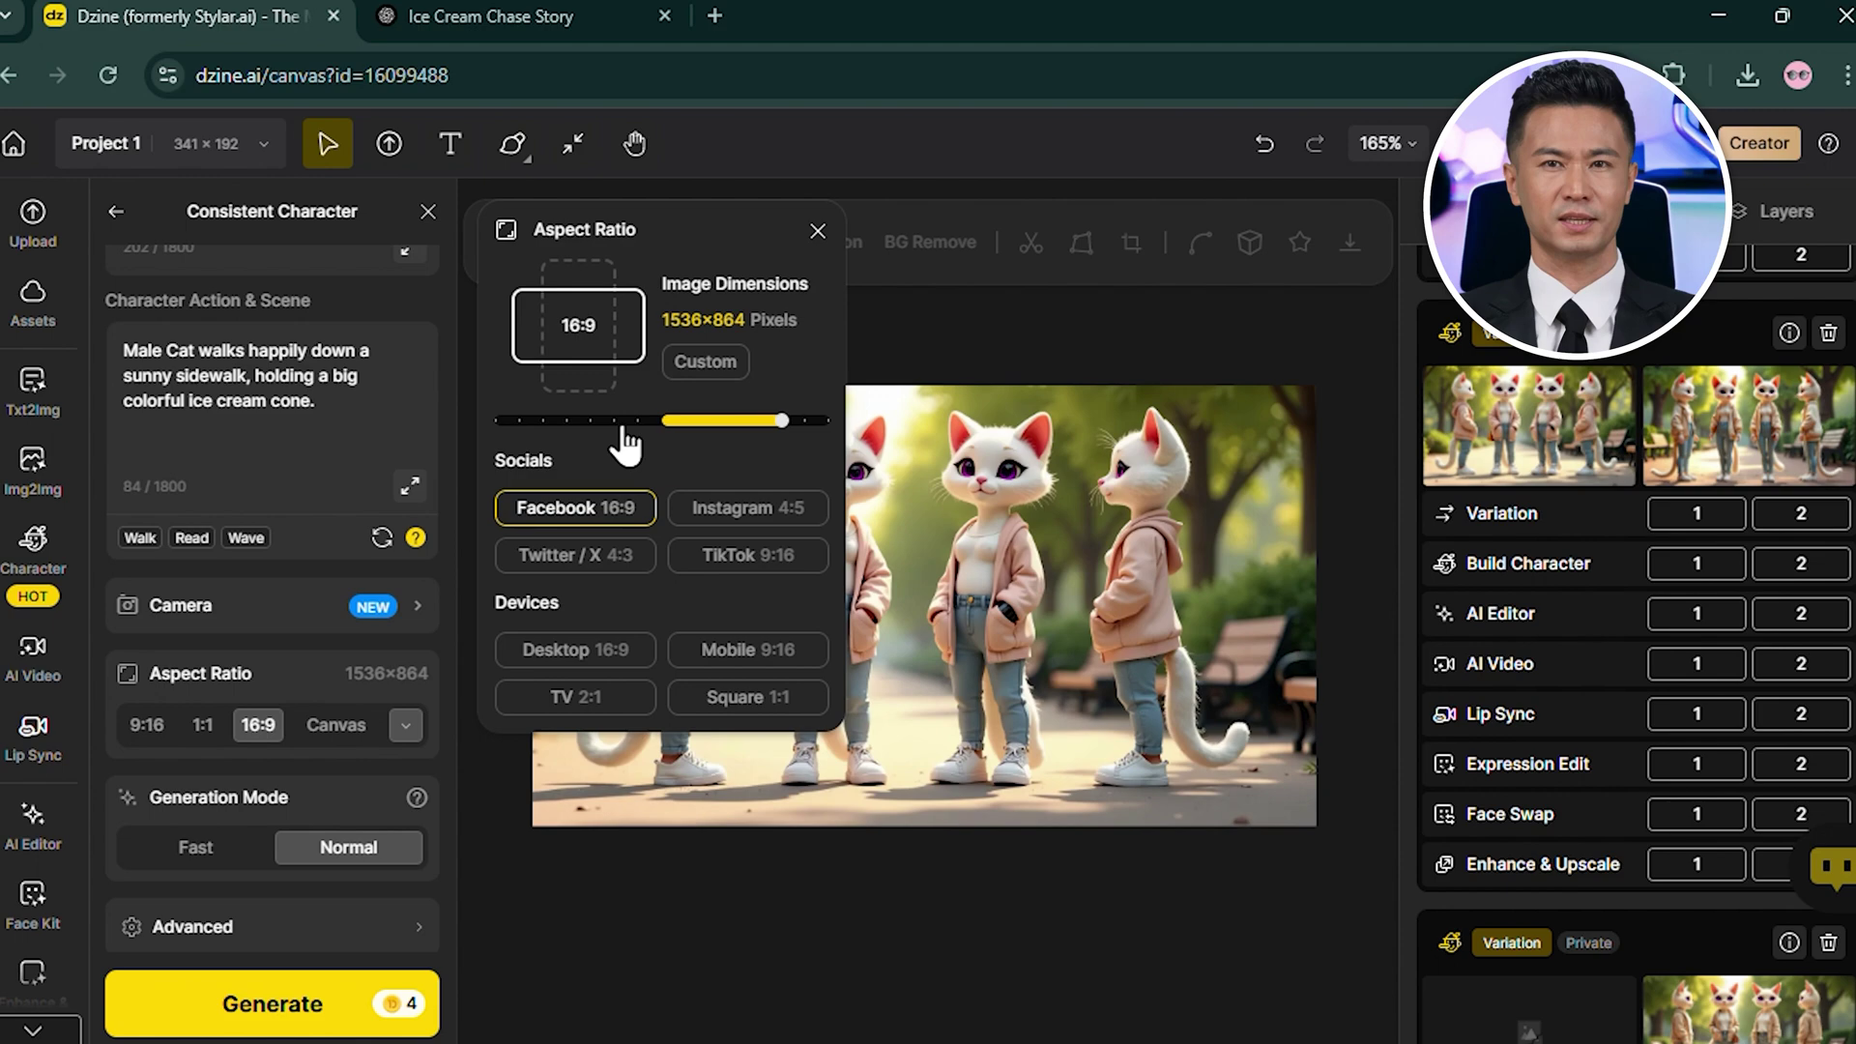
pyautogui.click(818, 230)
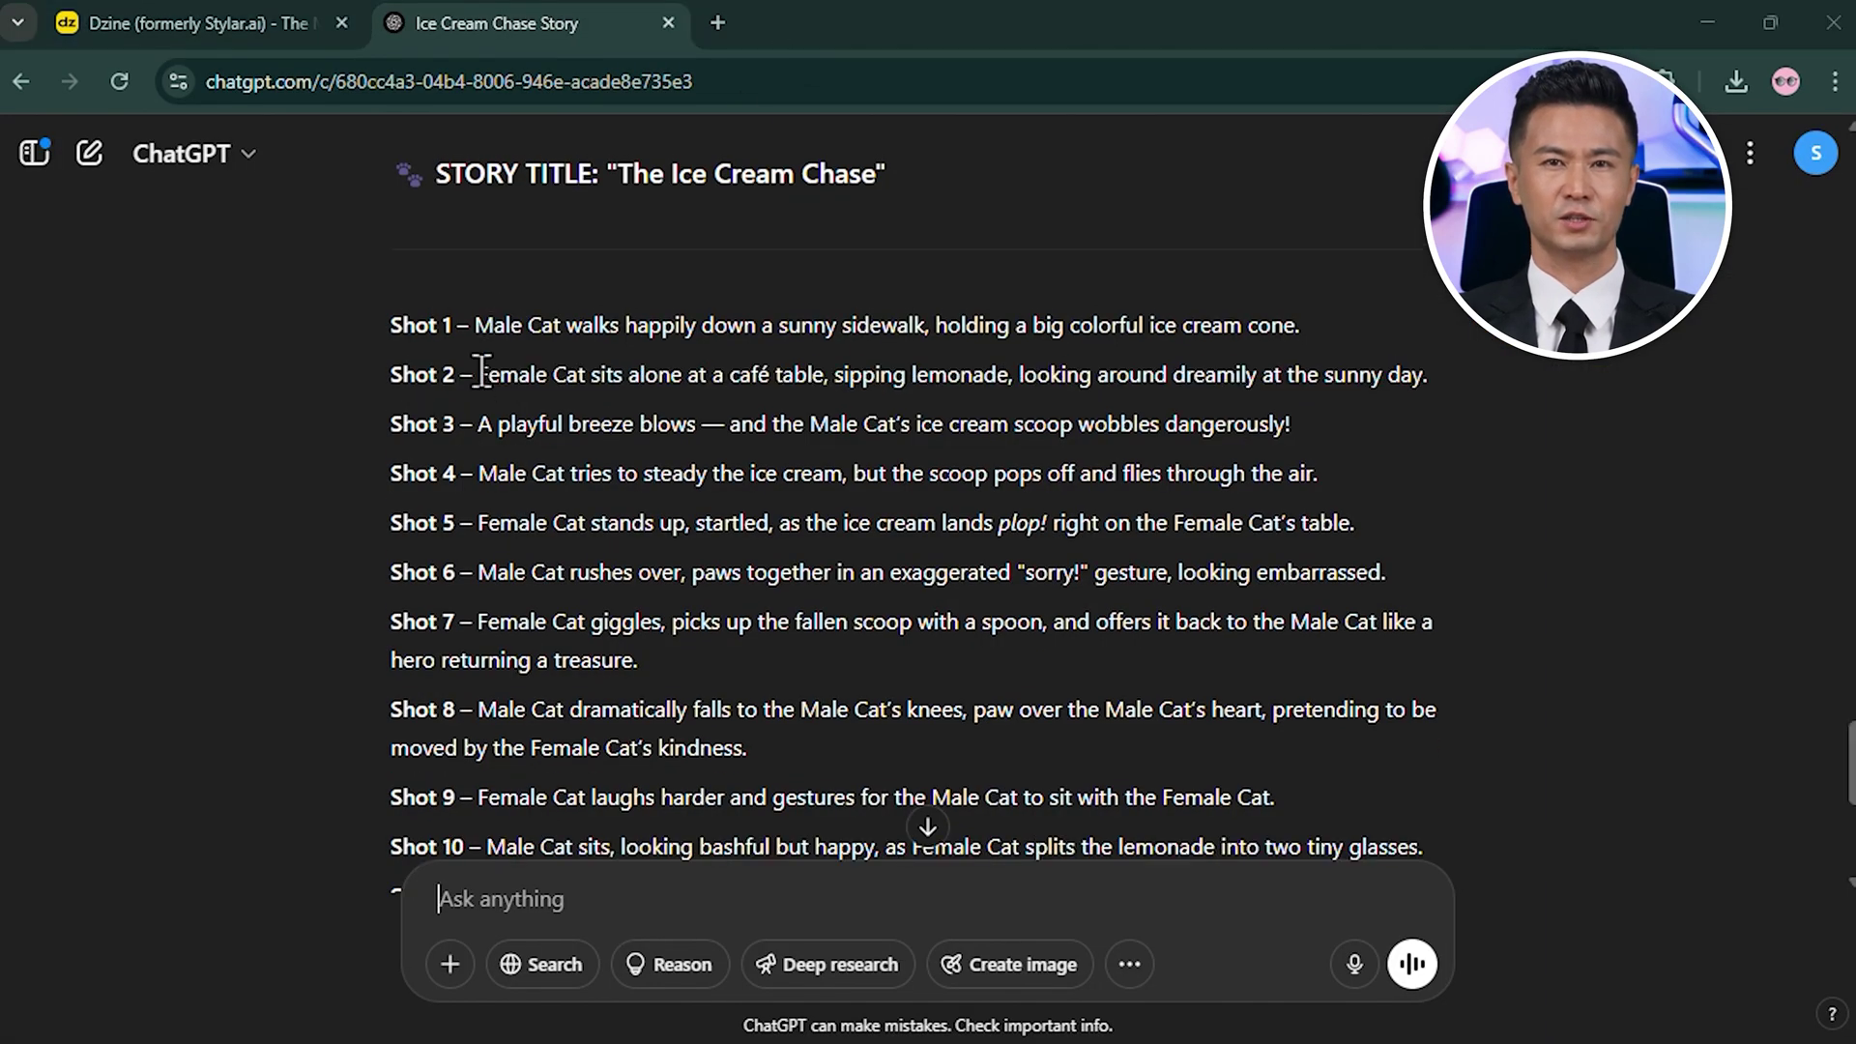
# - Generate Shot 2 with Female Cat sipping lemonade at the café
pyautogui.moveTo(483, 369); pyautogui.dragTo(1428, 371)
pyautogui.hotkey('ctrl', 'c')
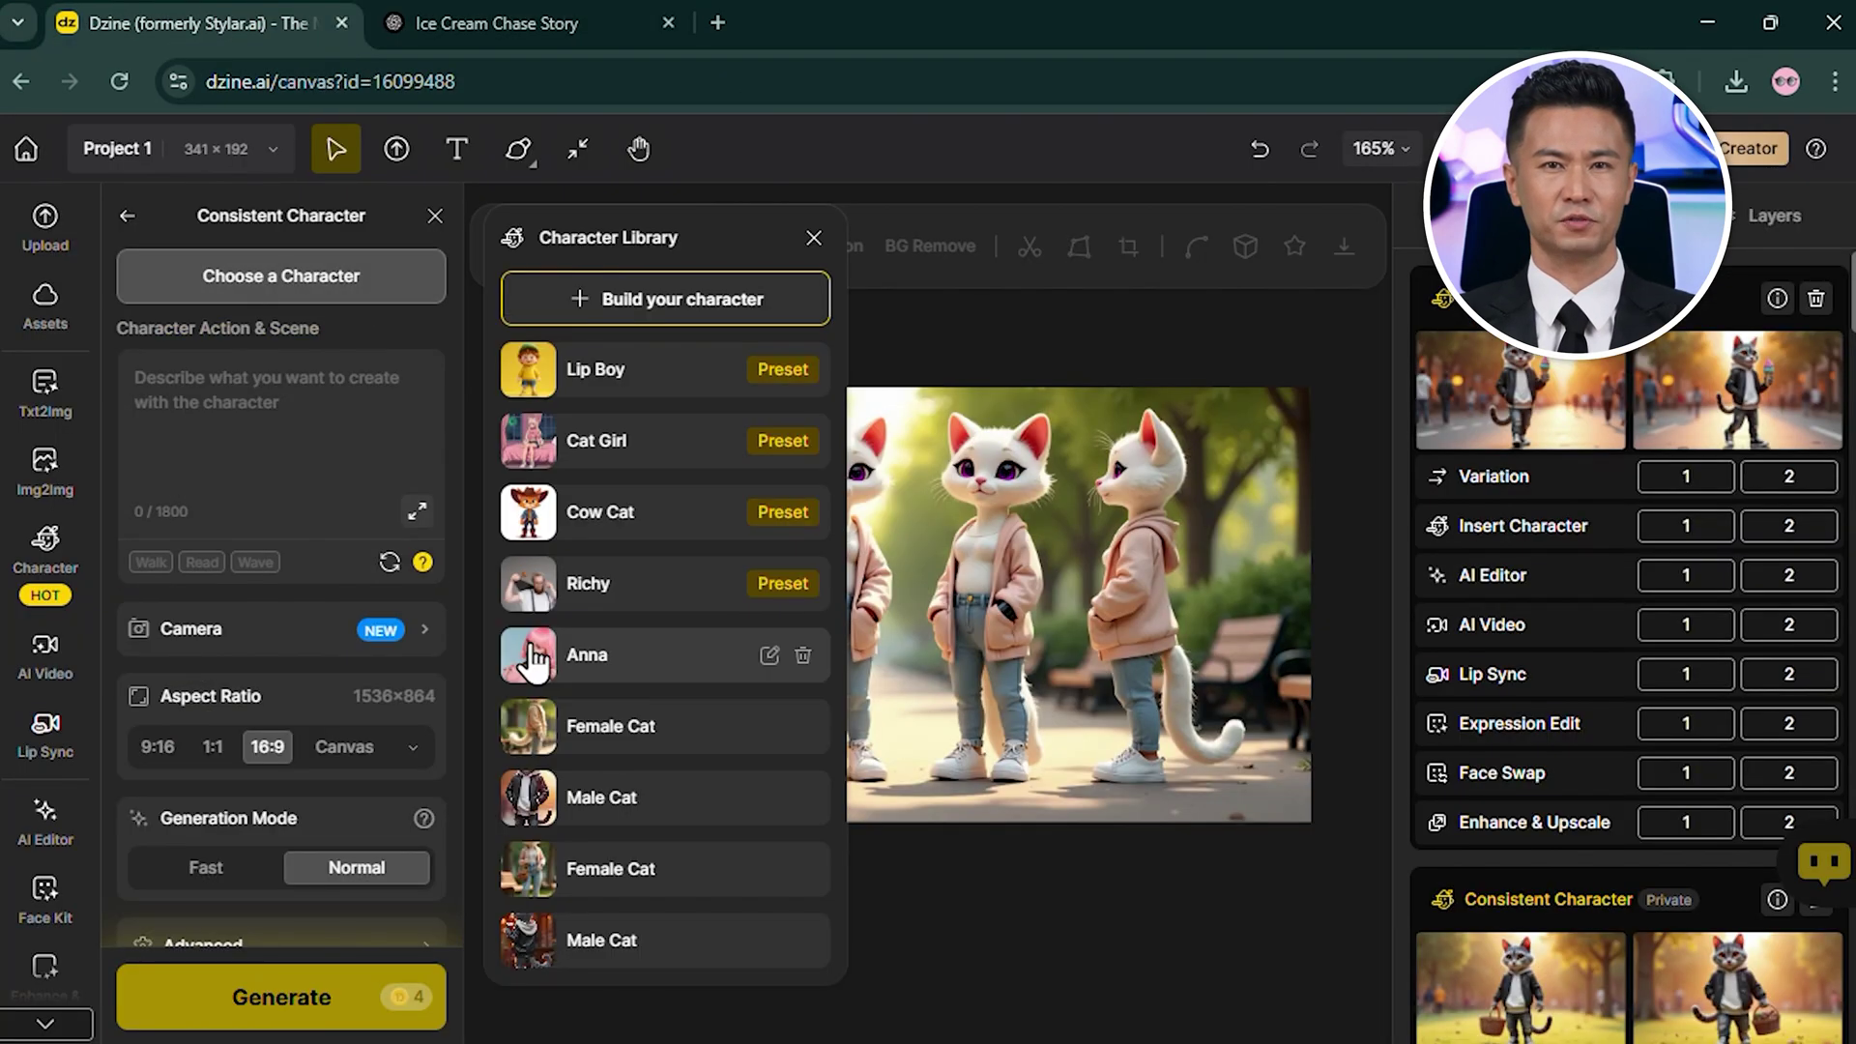
pyautogui.click(581, 725)
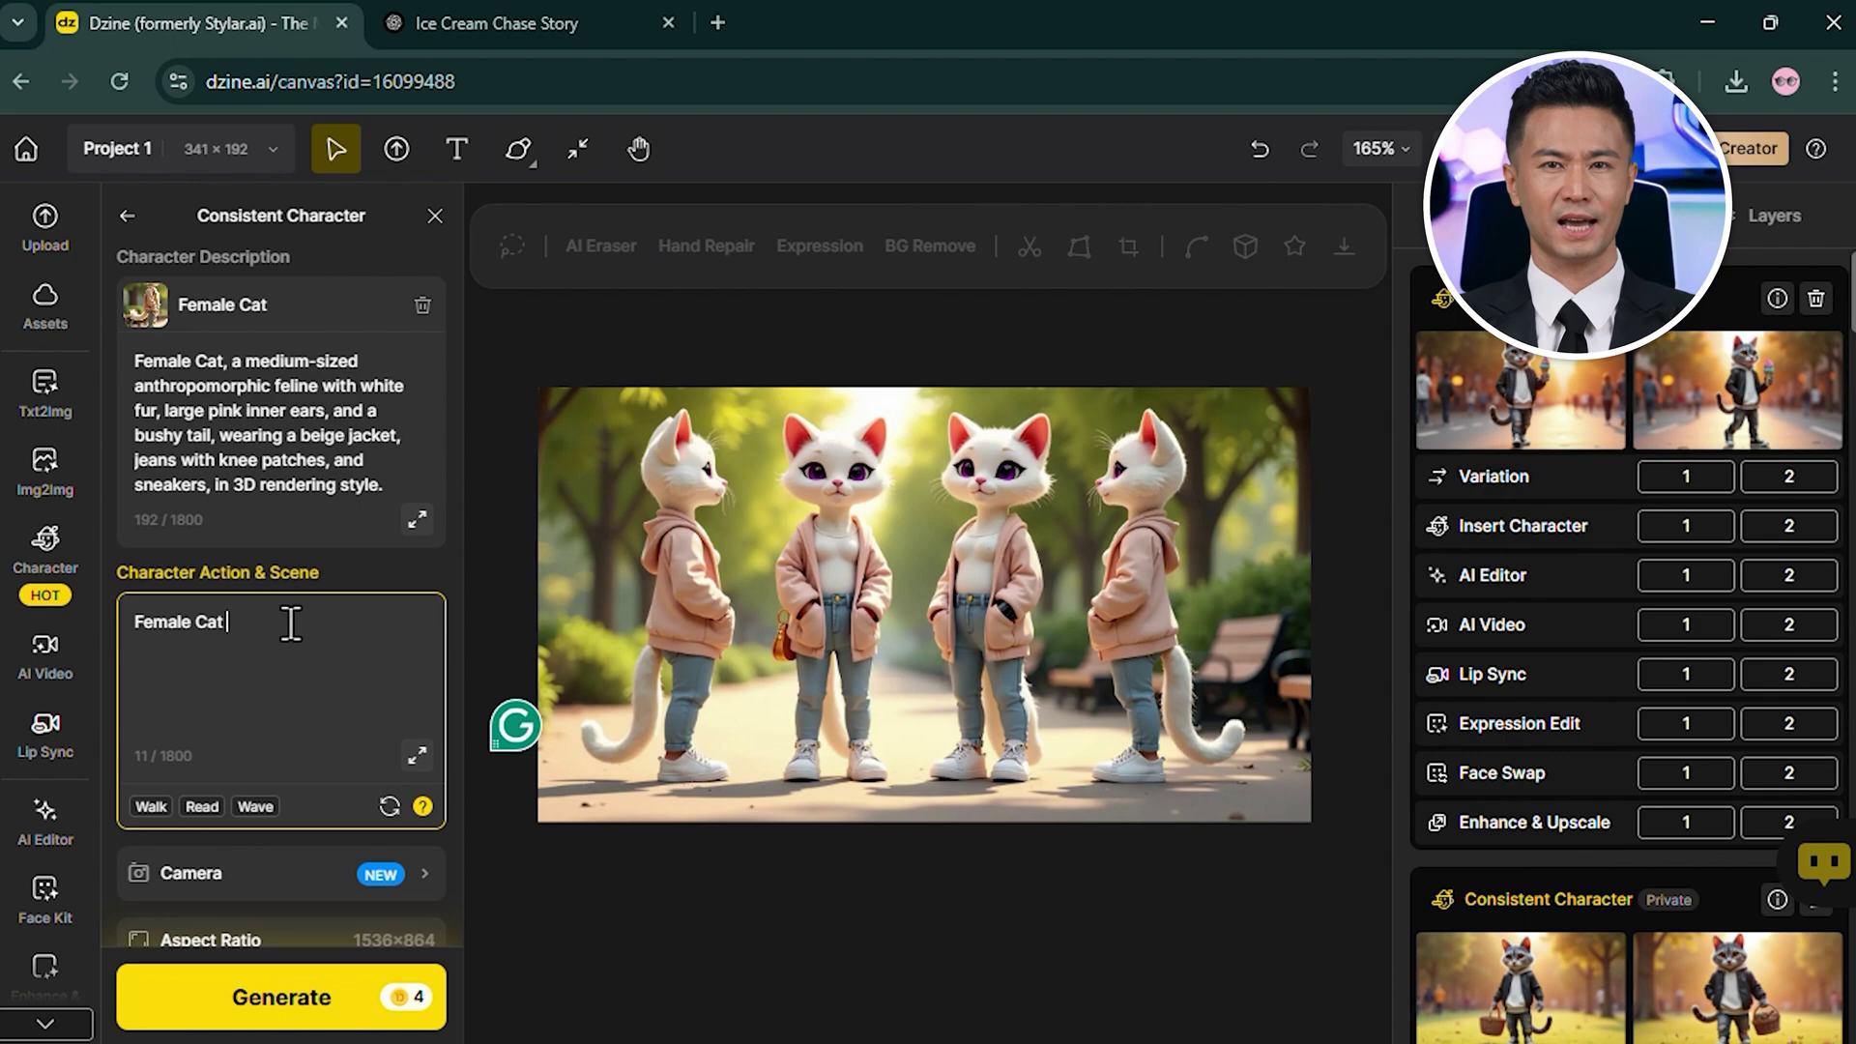
pyautogui.hotkey('ctrl', 'v')
pyautogui.scroll(-1, 377, 703)
pyautogui.scroll(-1, 378, 704)
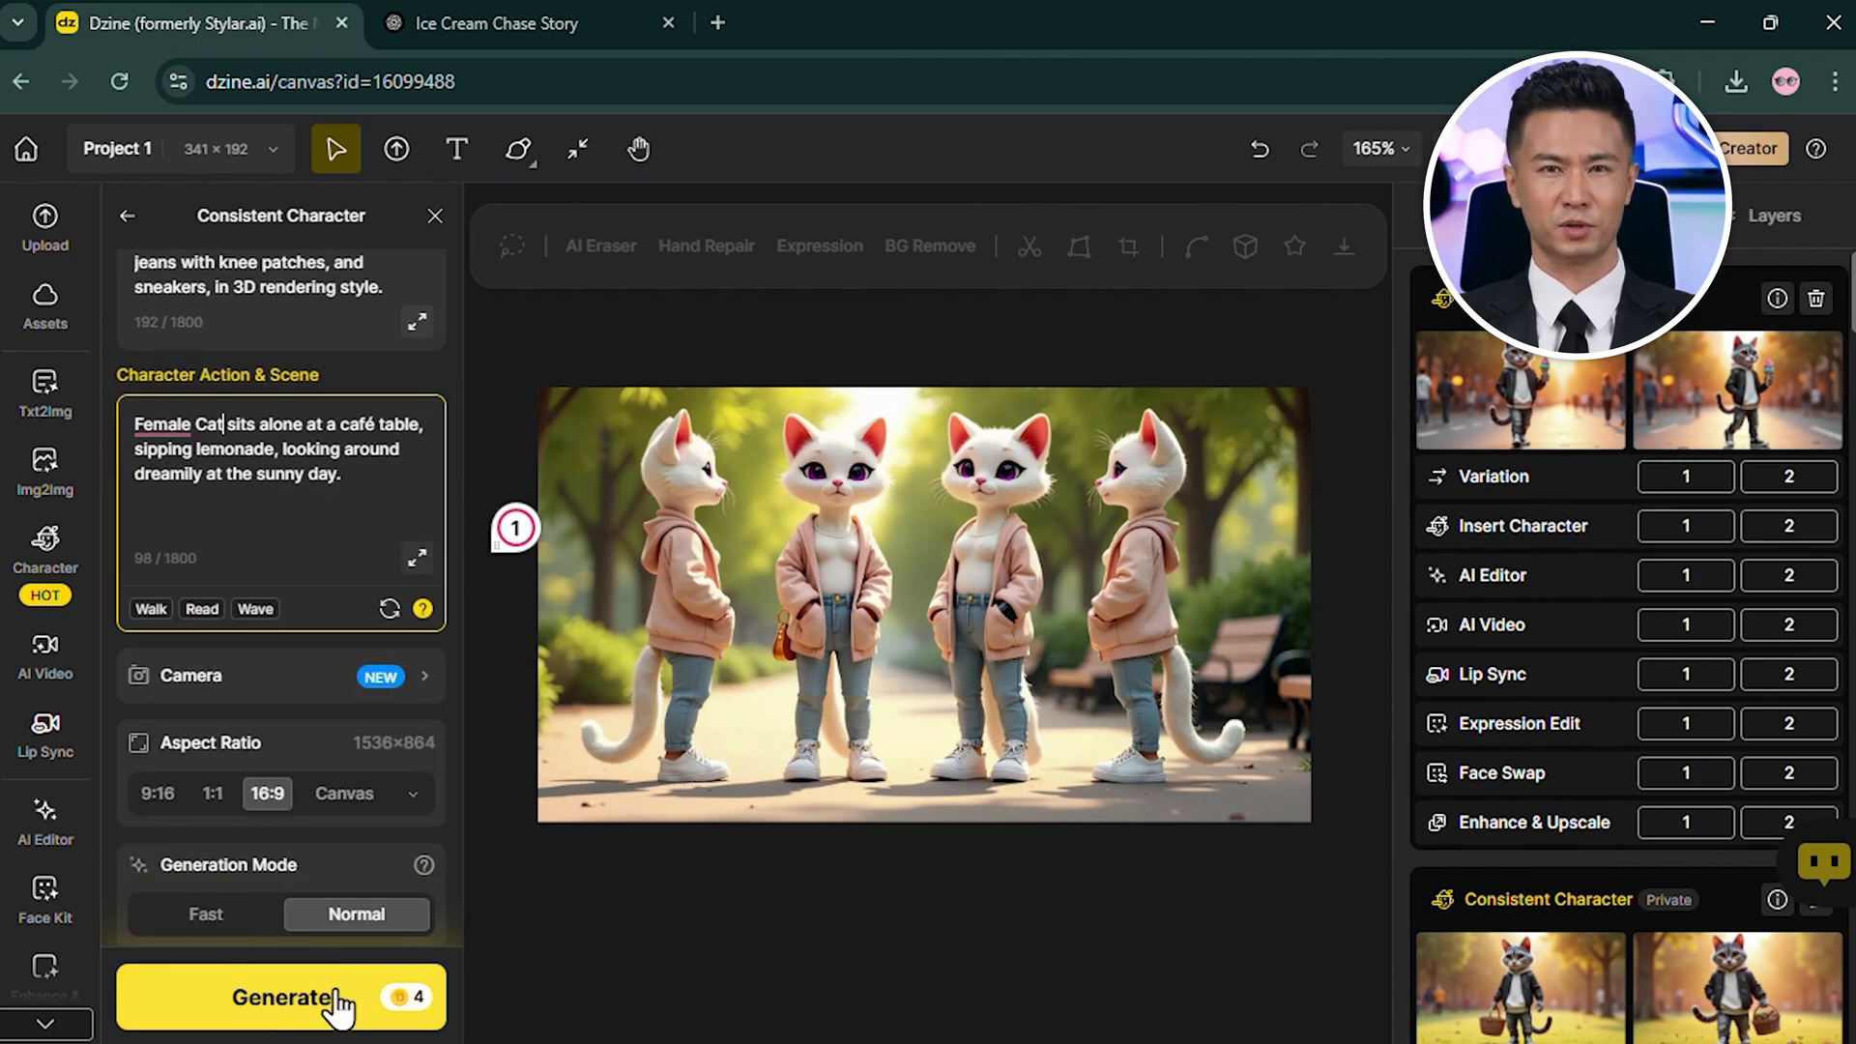
pyautogui.moveTo(477, 422); pyautogui.dragTo(1643, 423)
pyautogui.click(281, 996)
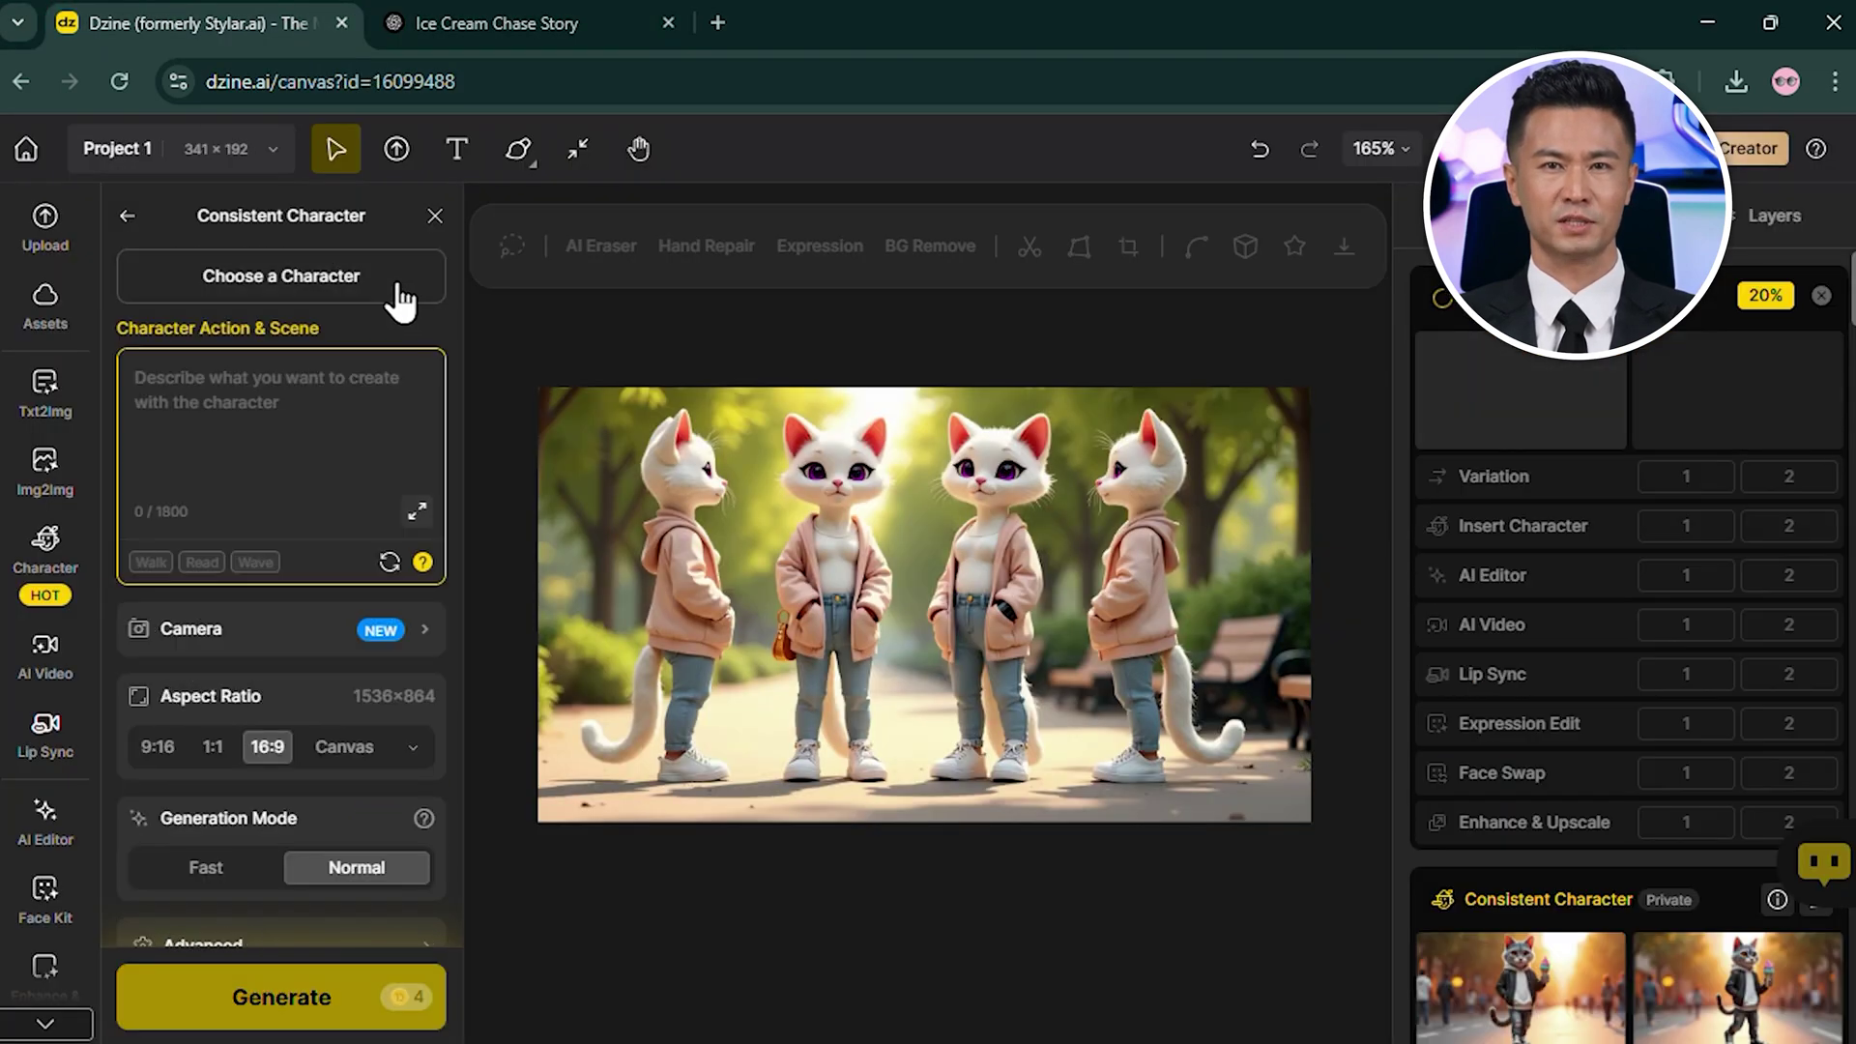
# - Generate Shot 3 with Male Cat as the breeze wobbles his ice cream
pyautogui.click(394, 300)
pyautogui.write("A playful breeze blows — and the Male Cat's ice cream scoop wobbles dangerously!")
pyautogui.scroll(-1, 342, 710)
pyautogui.scroll(-2, 343, 733)
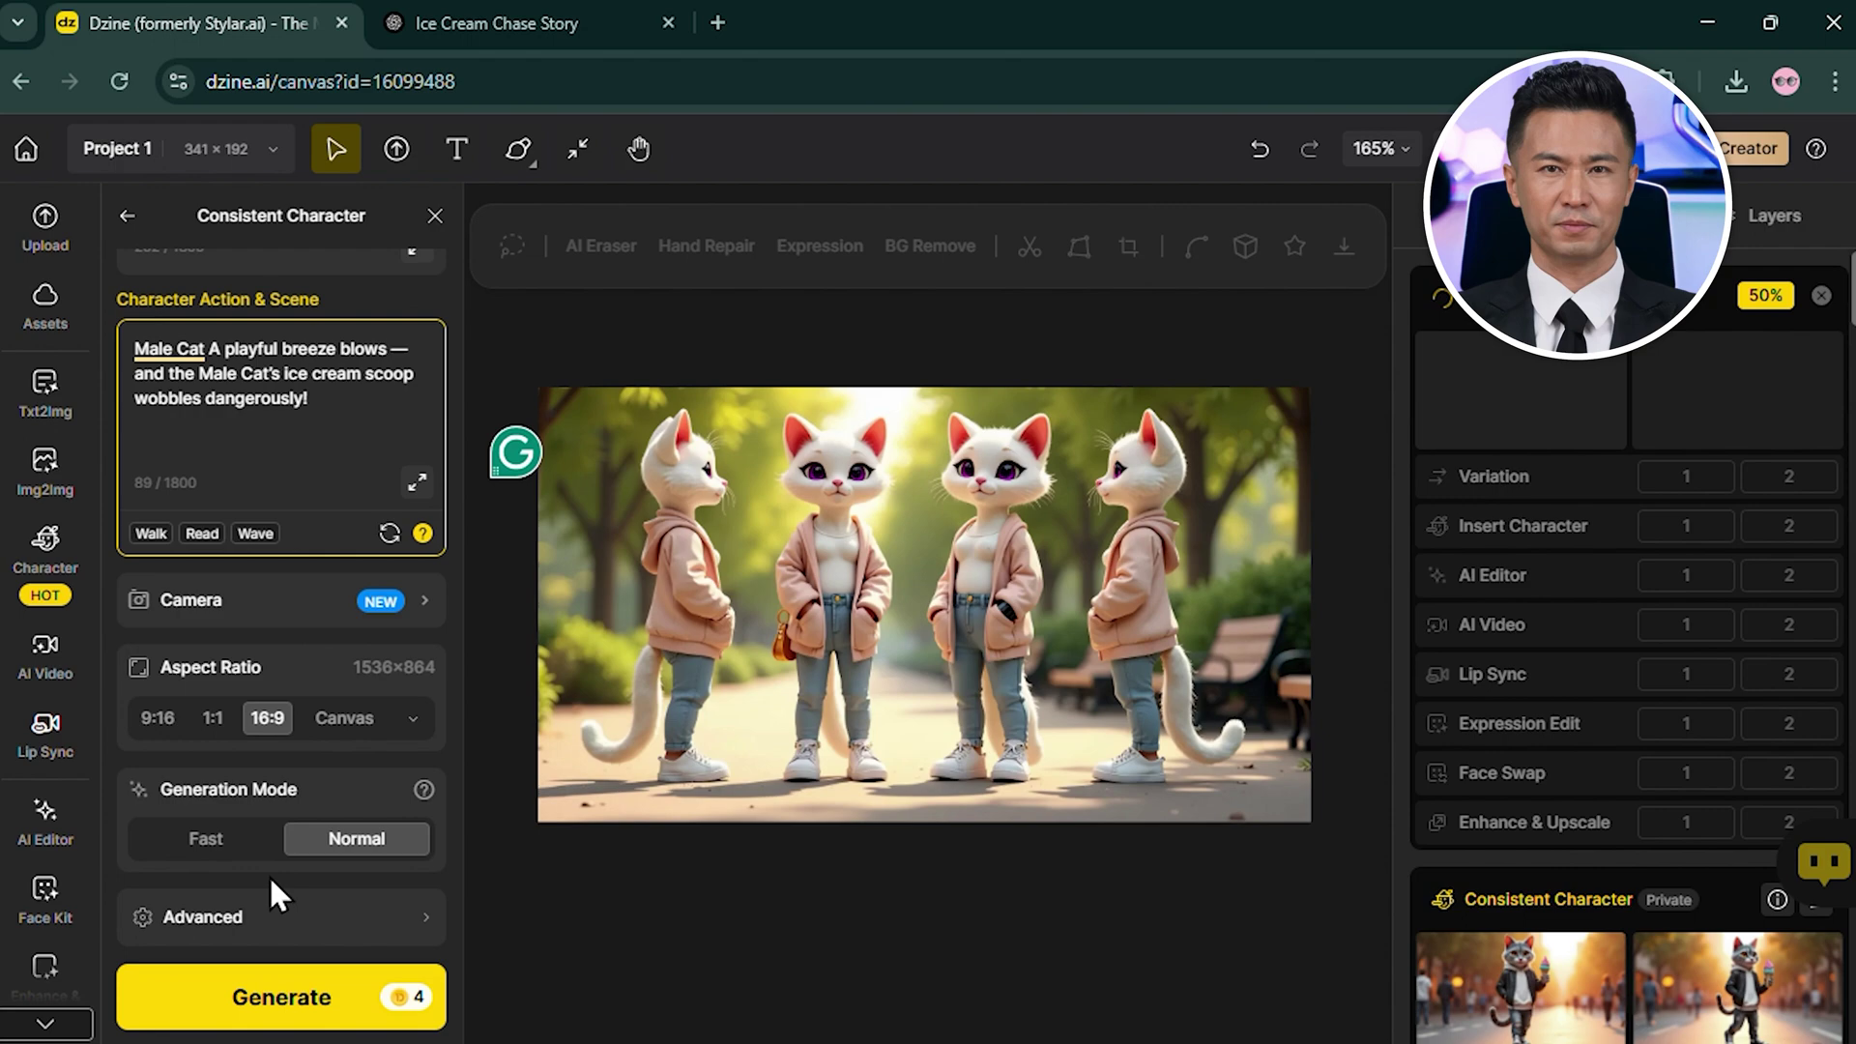
pyautogui.click(276, 996)
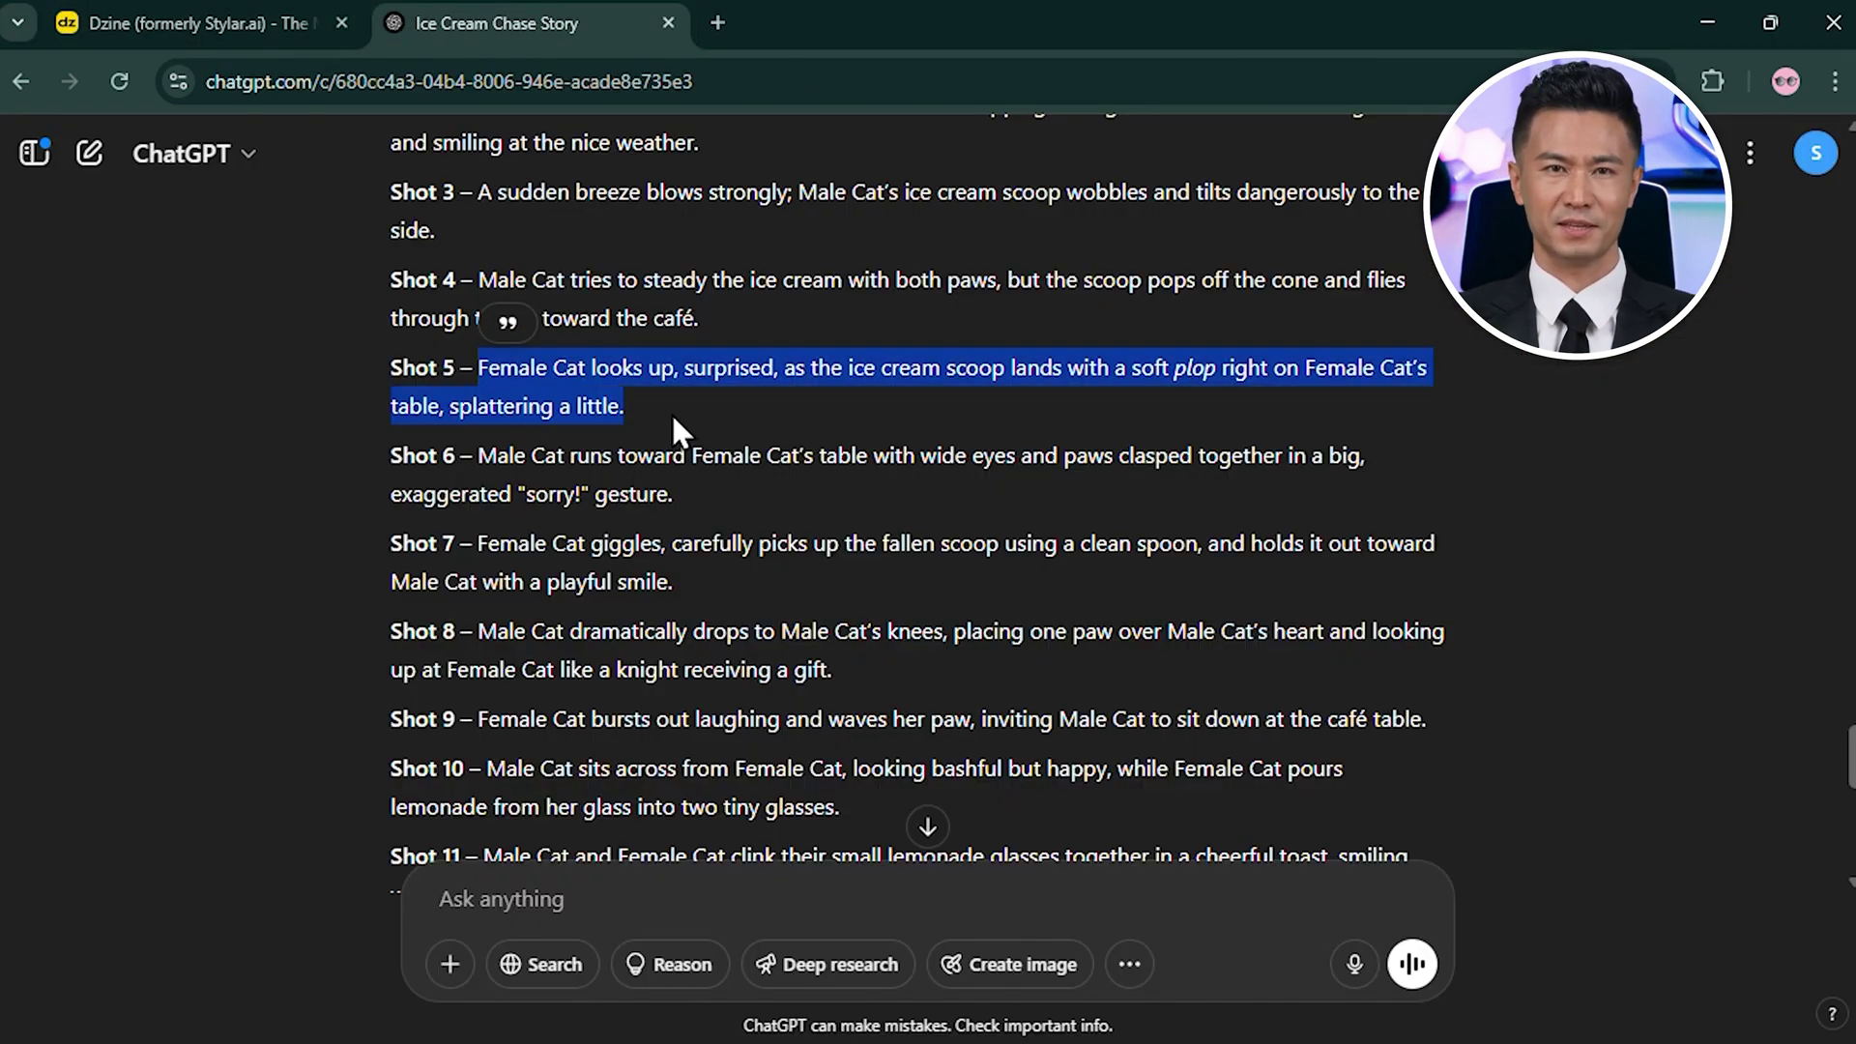
# - Select Male Cat in Insert Character and place the café running scene on the canvas
pyautogui.click(171, 17)
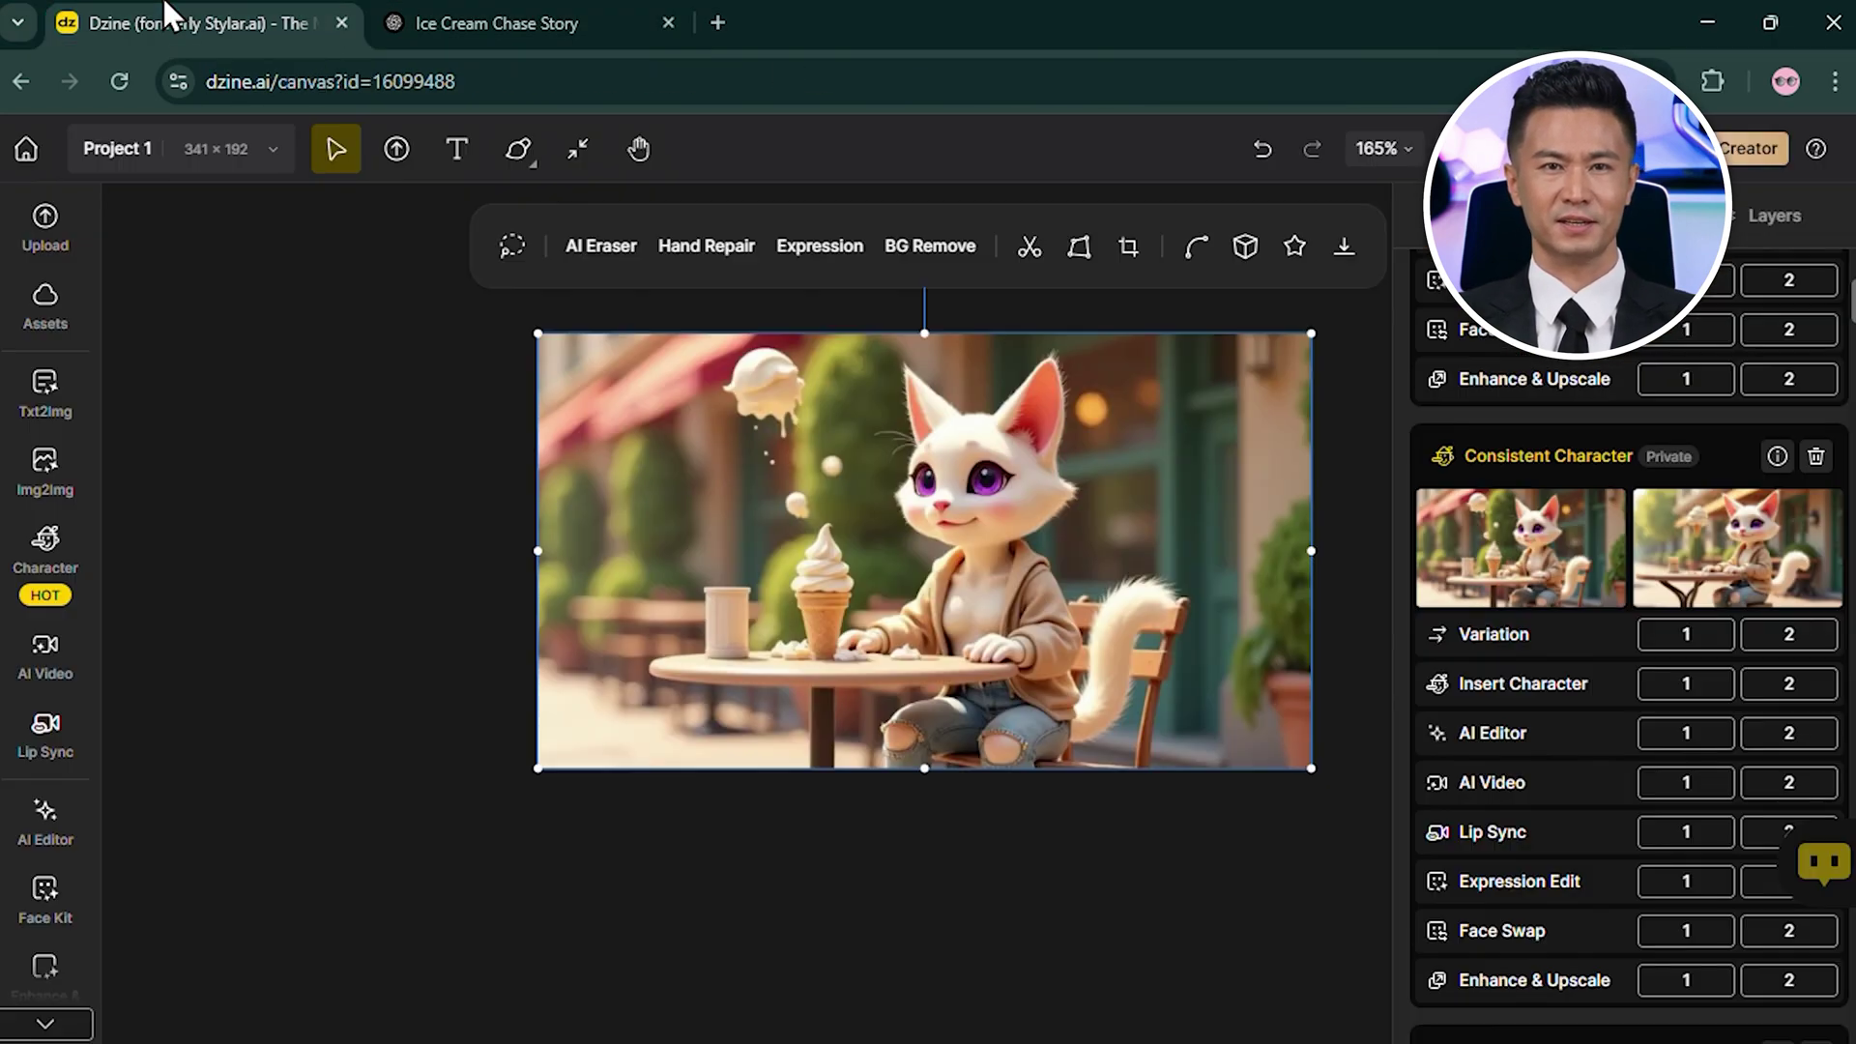
pyautogui.click(43, 588)
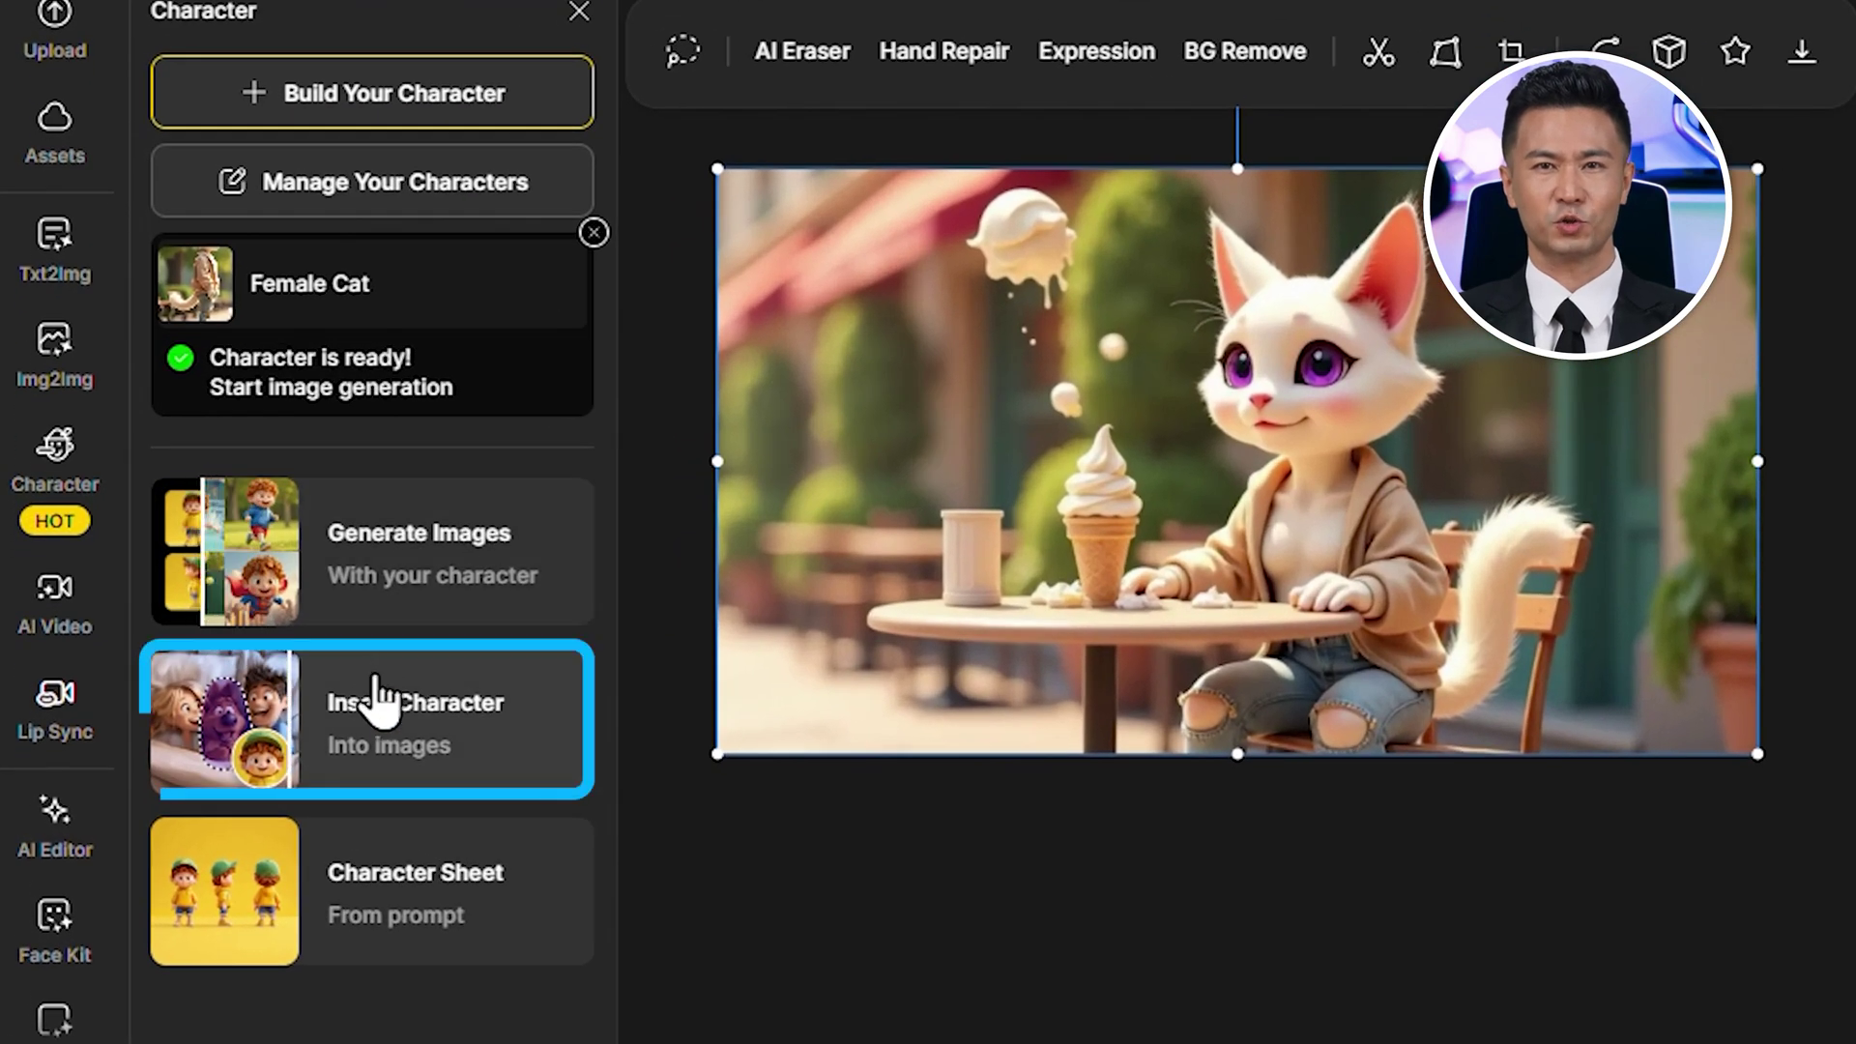
pyautogui.click(276, 732)
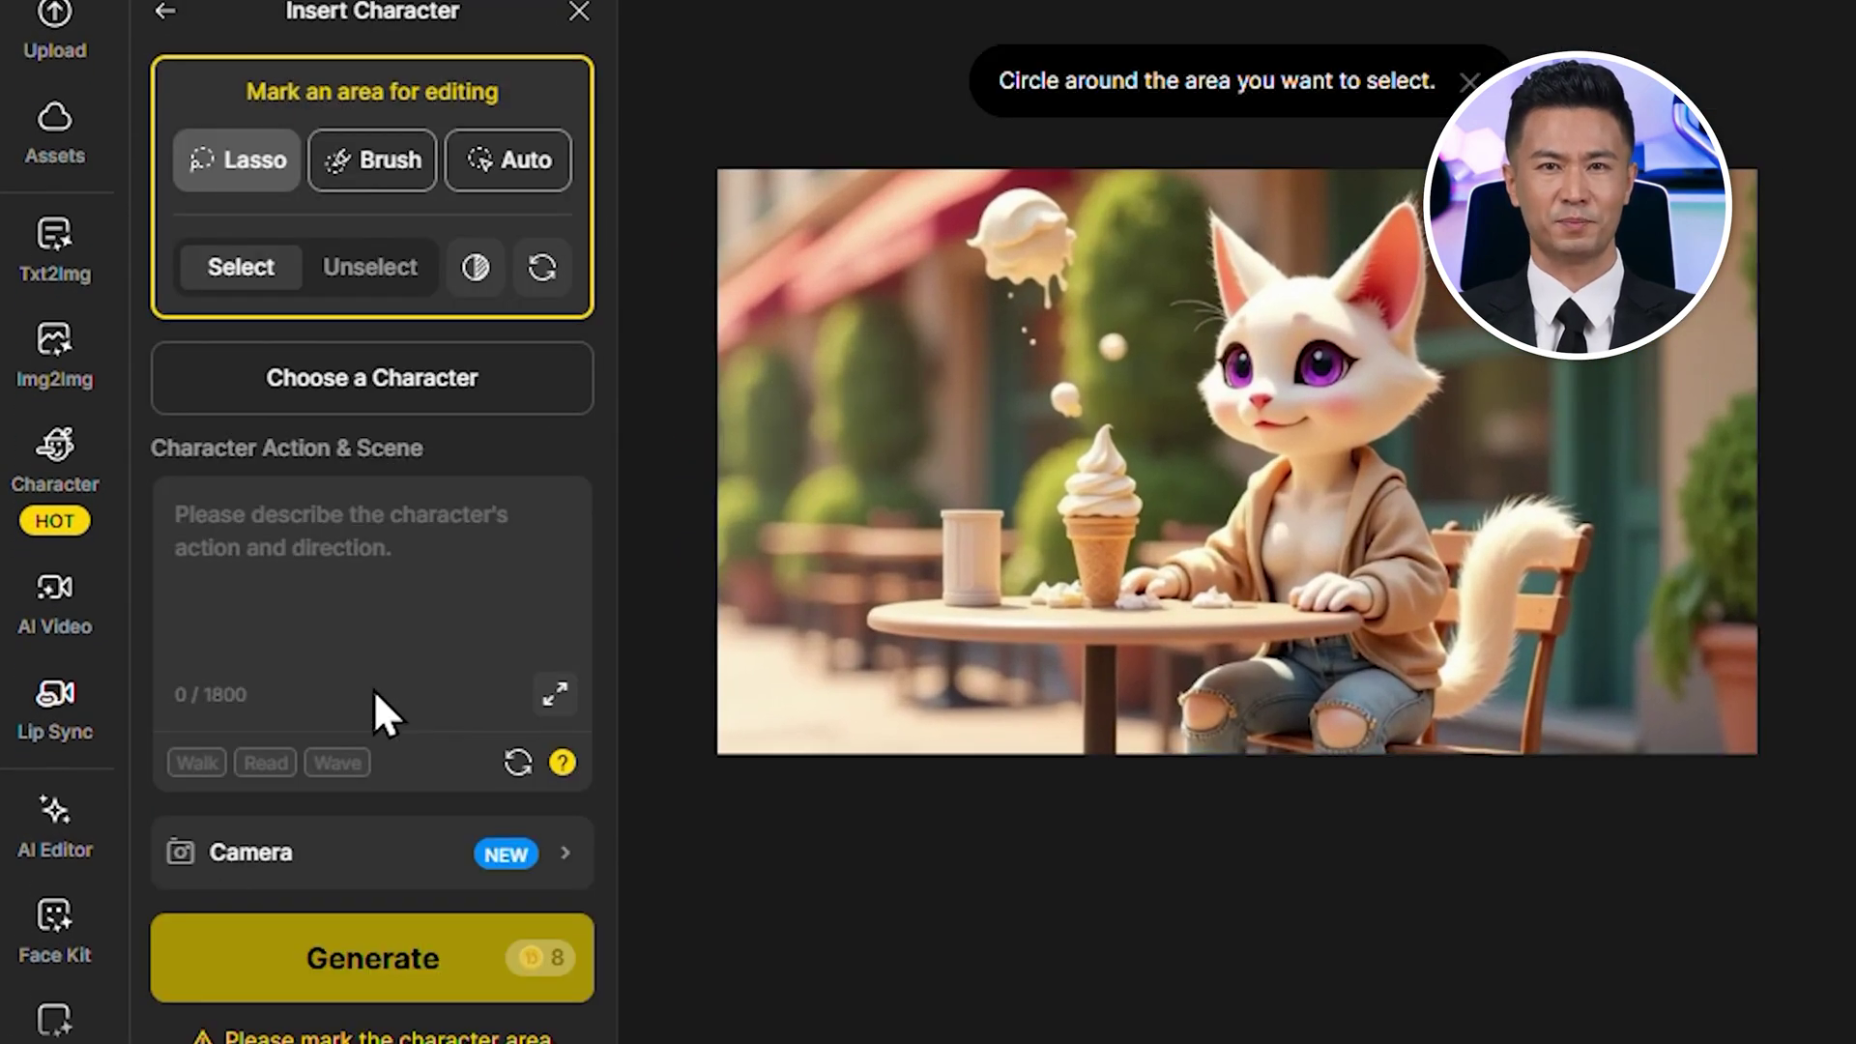
pyautogui.click(278, 522)
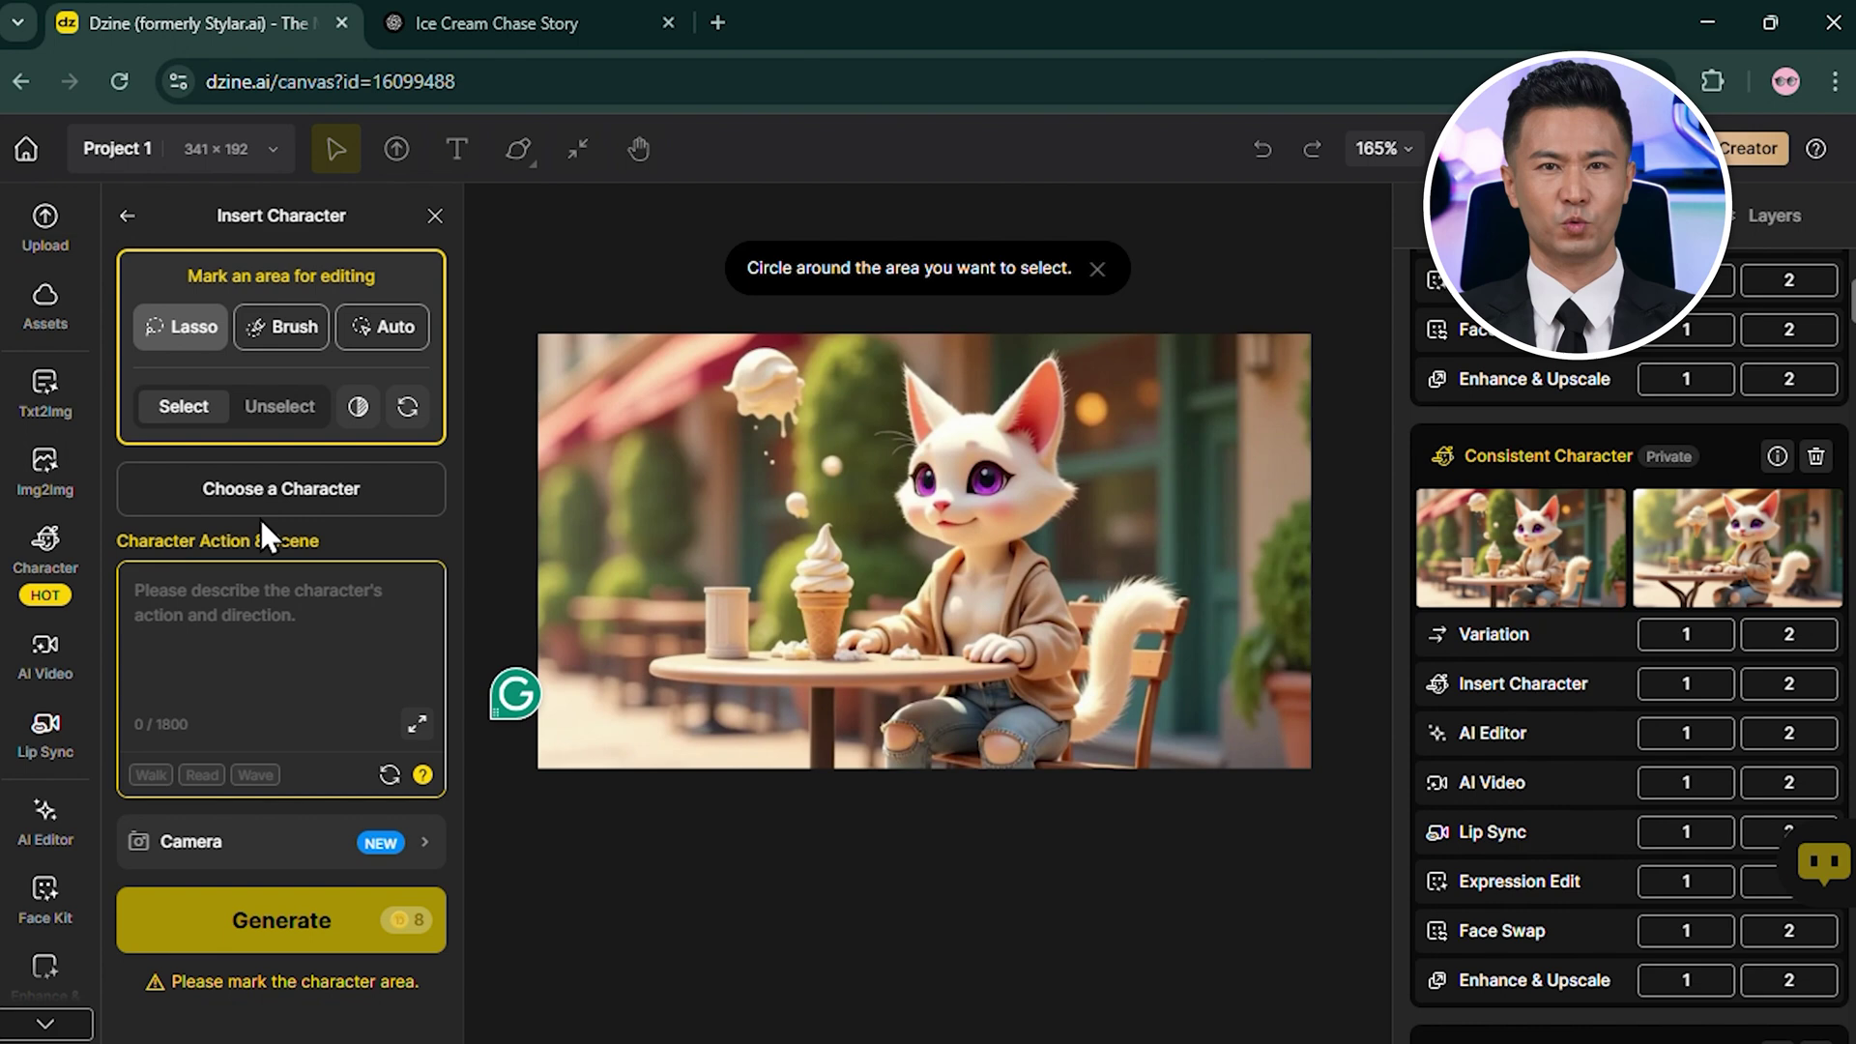
pyautogui.click(276, 517)
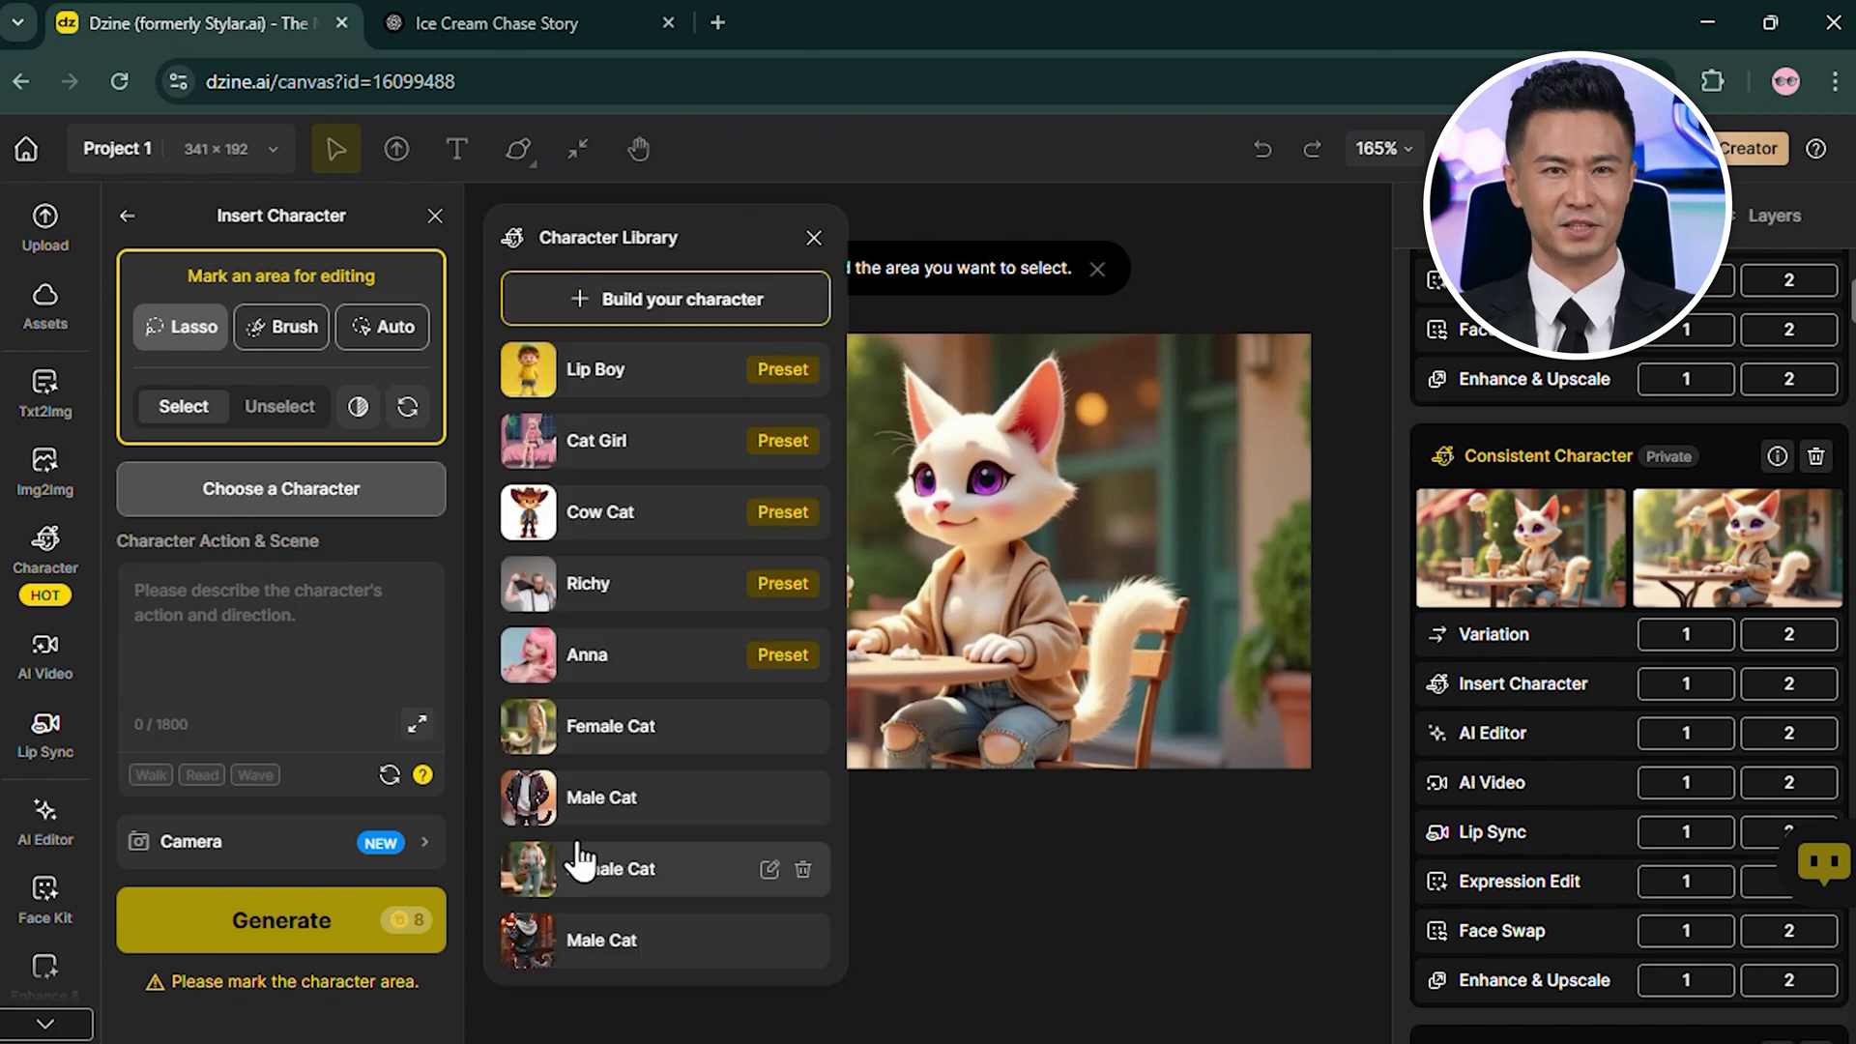
pyautogui.click(514, 799)
pyautogui.moveTo(1736, 388)
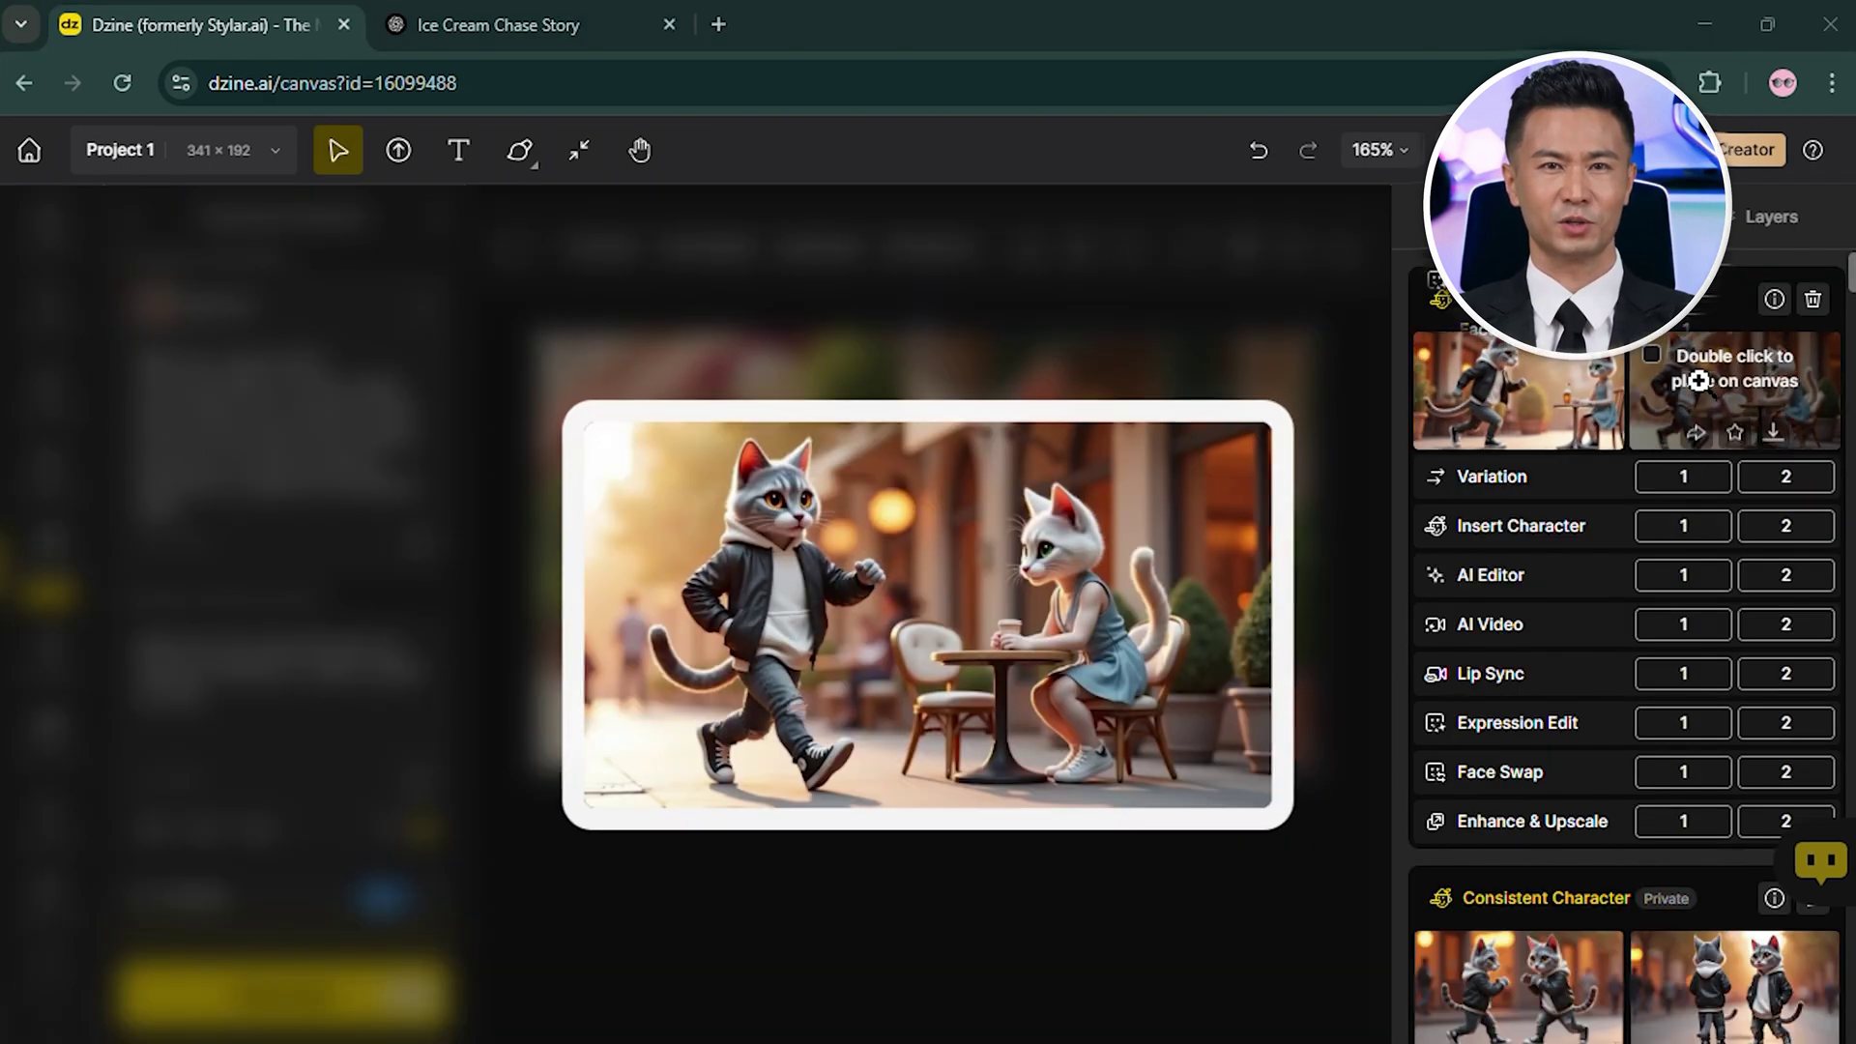
pyautogui.doubleClick(1724, 382)
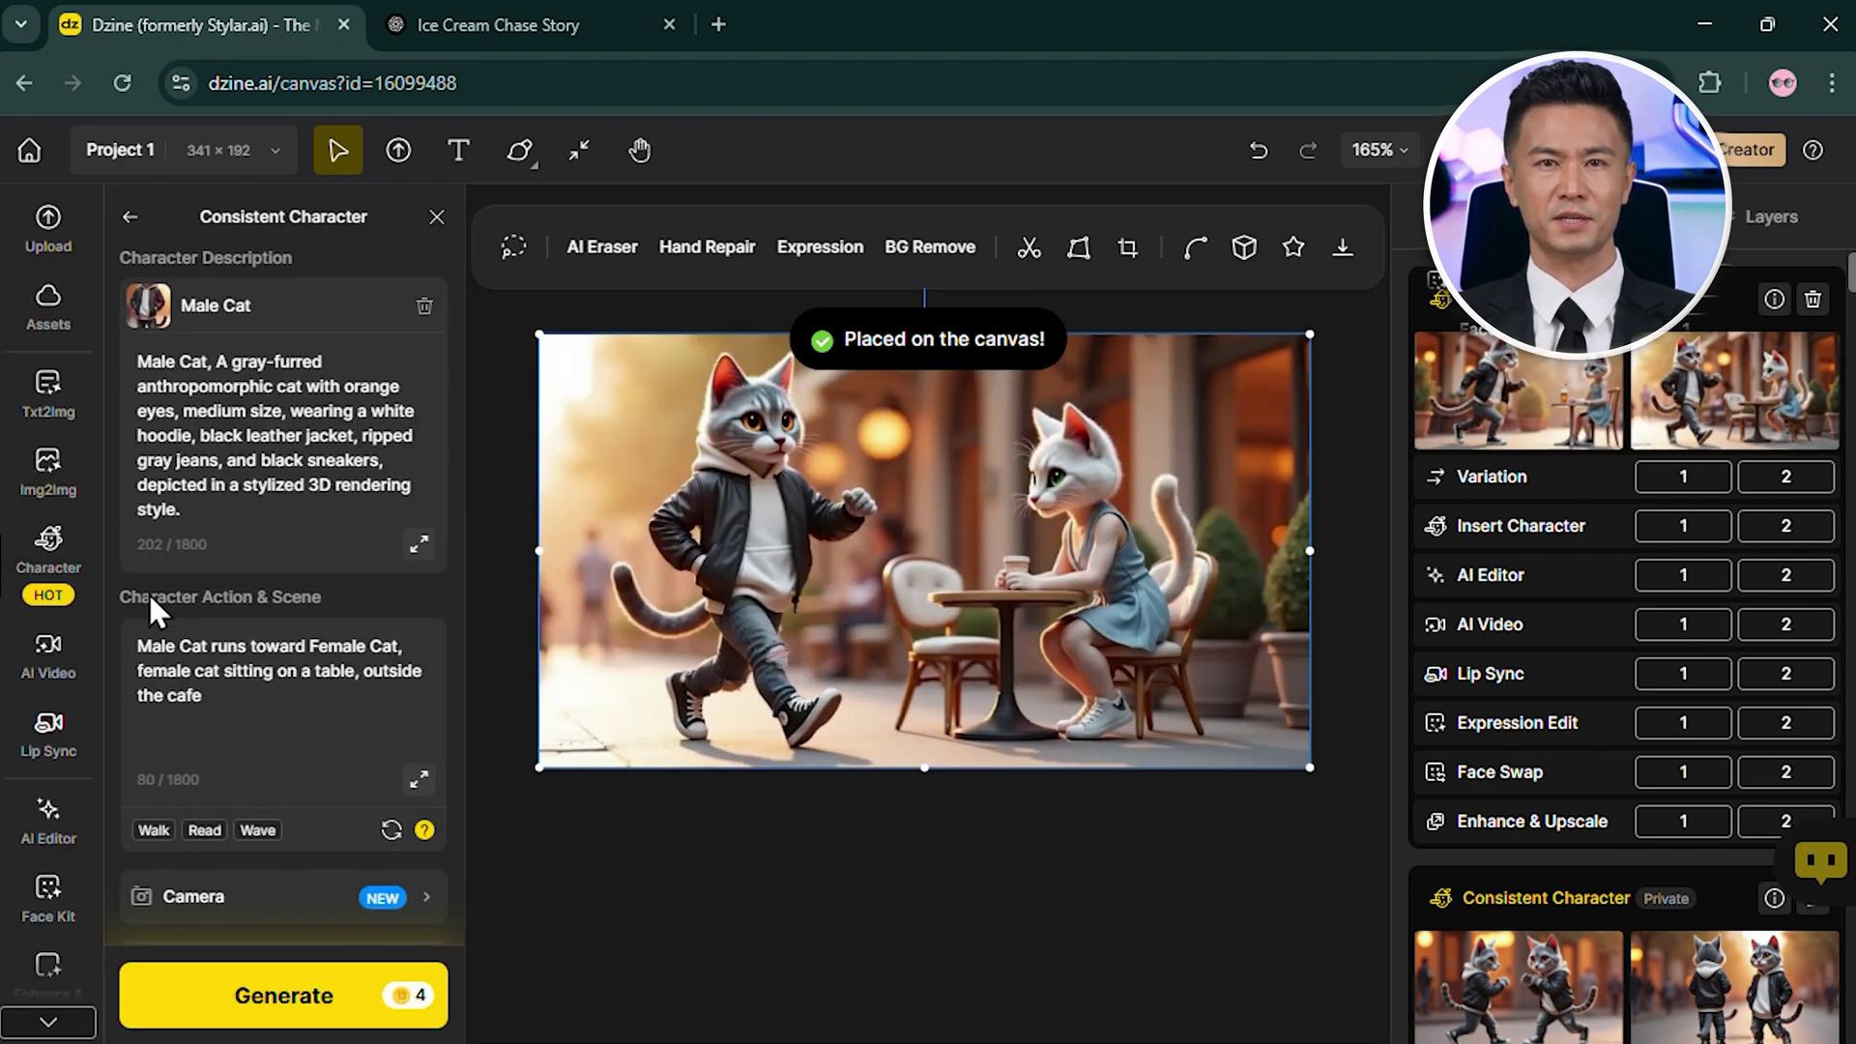
# - Open Insert Character and mask the seated female cat for replacement
pyautogui.click(50, 544)
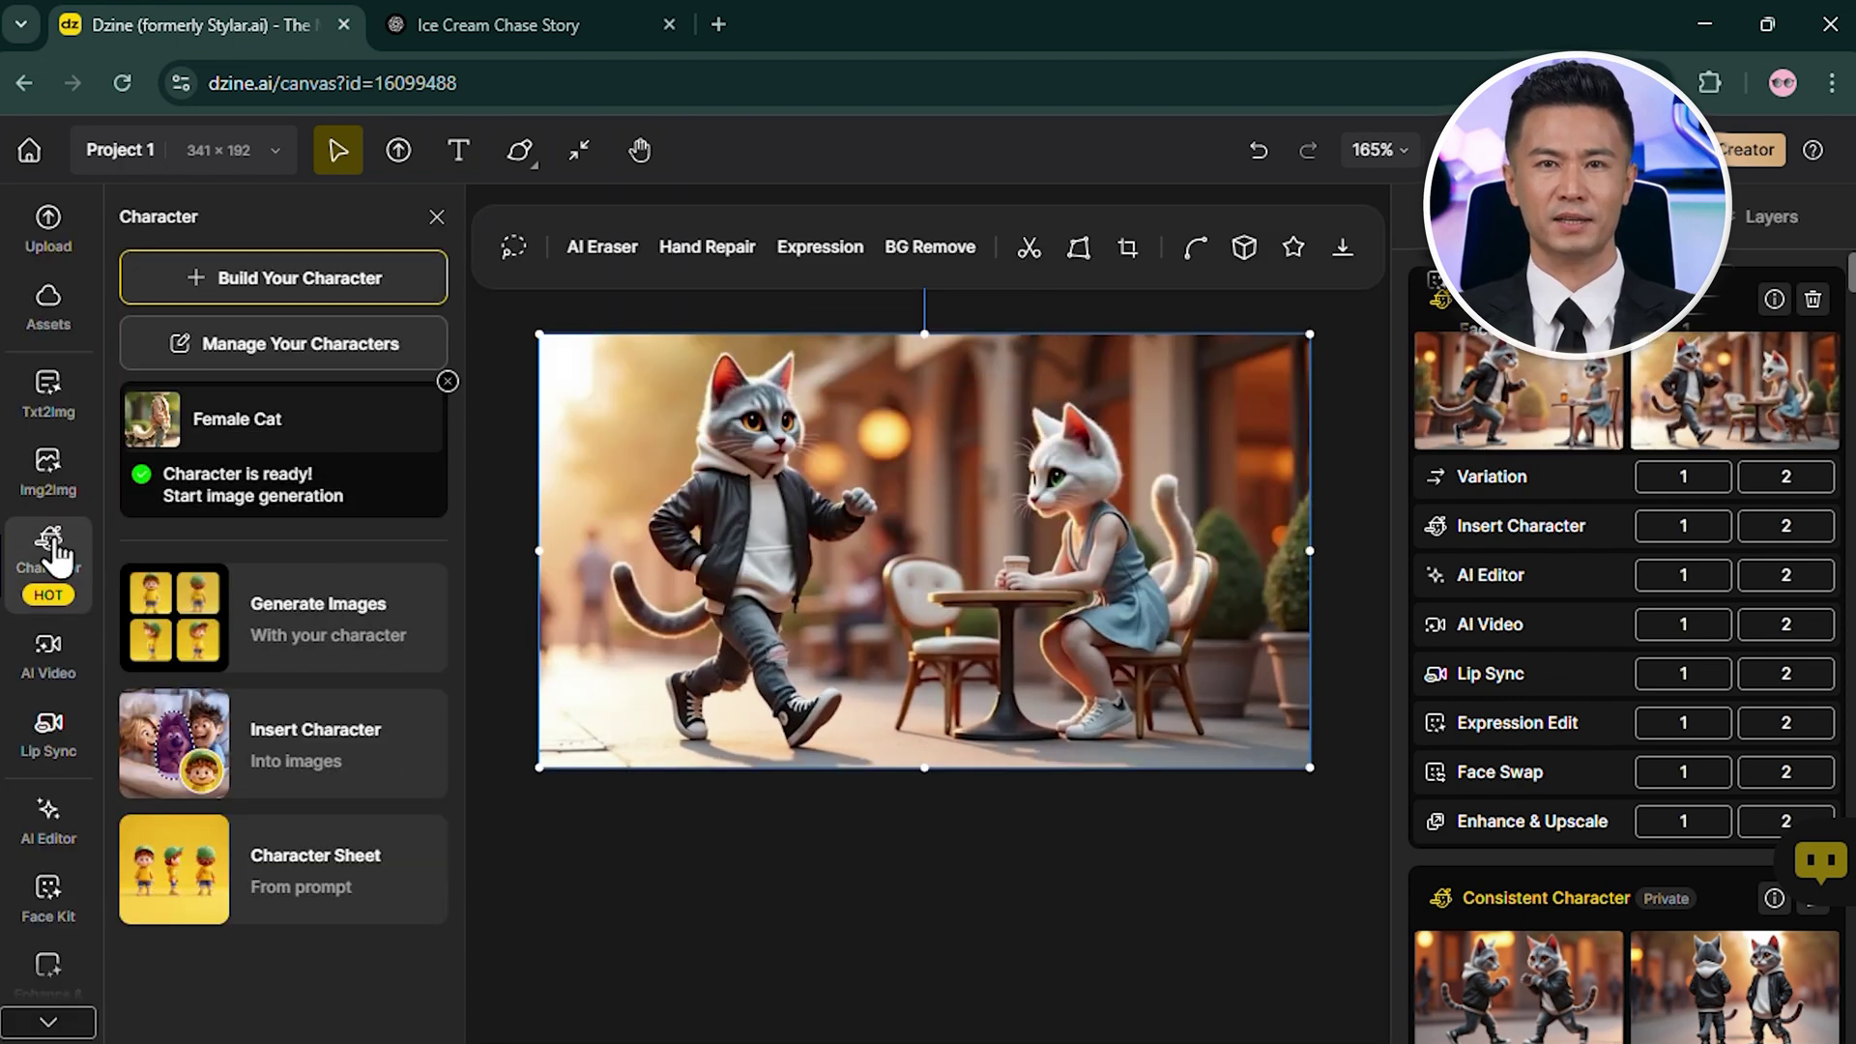
pyautogui.click(301, 749)
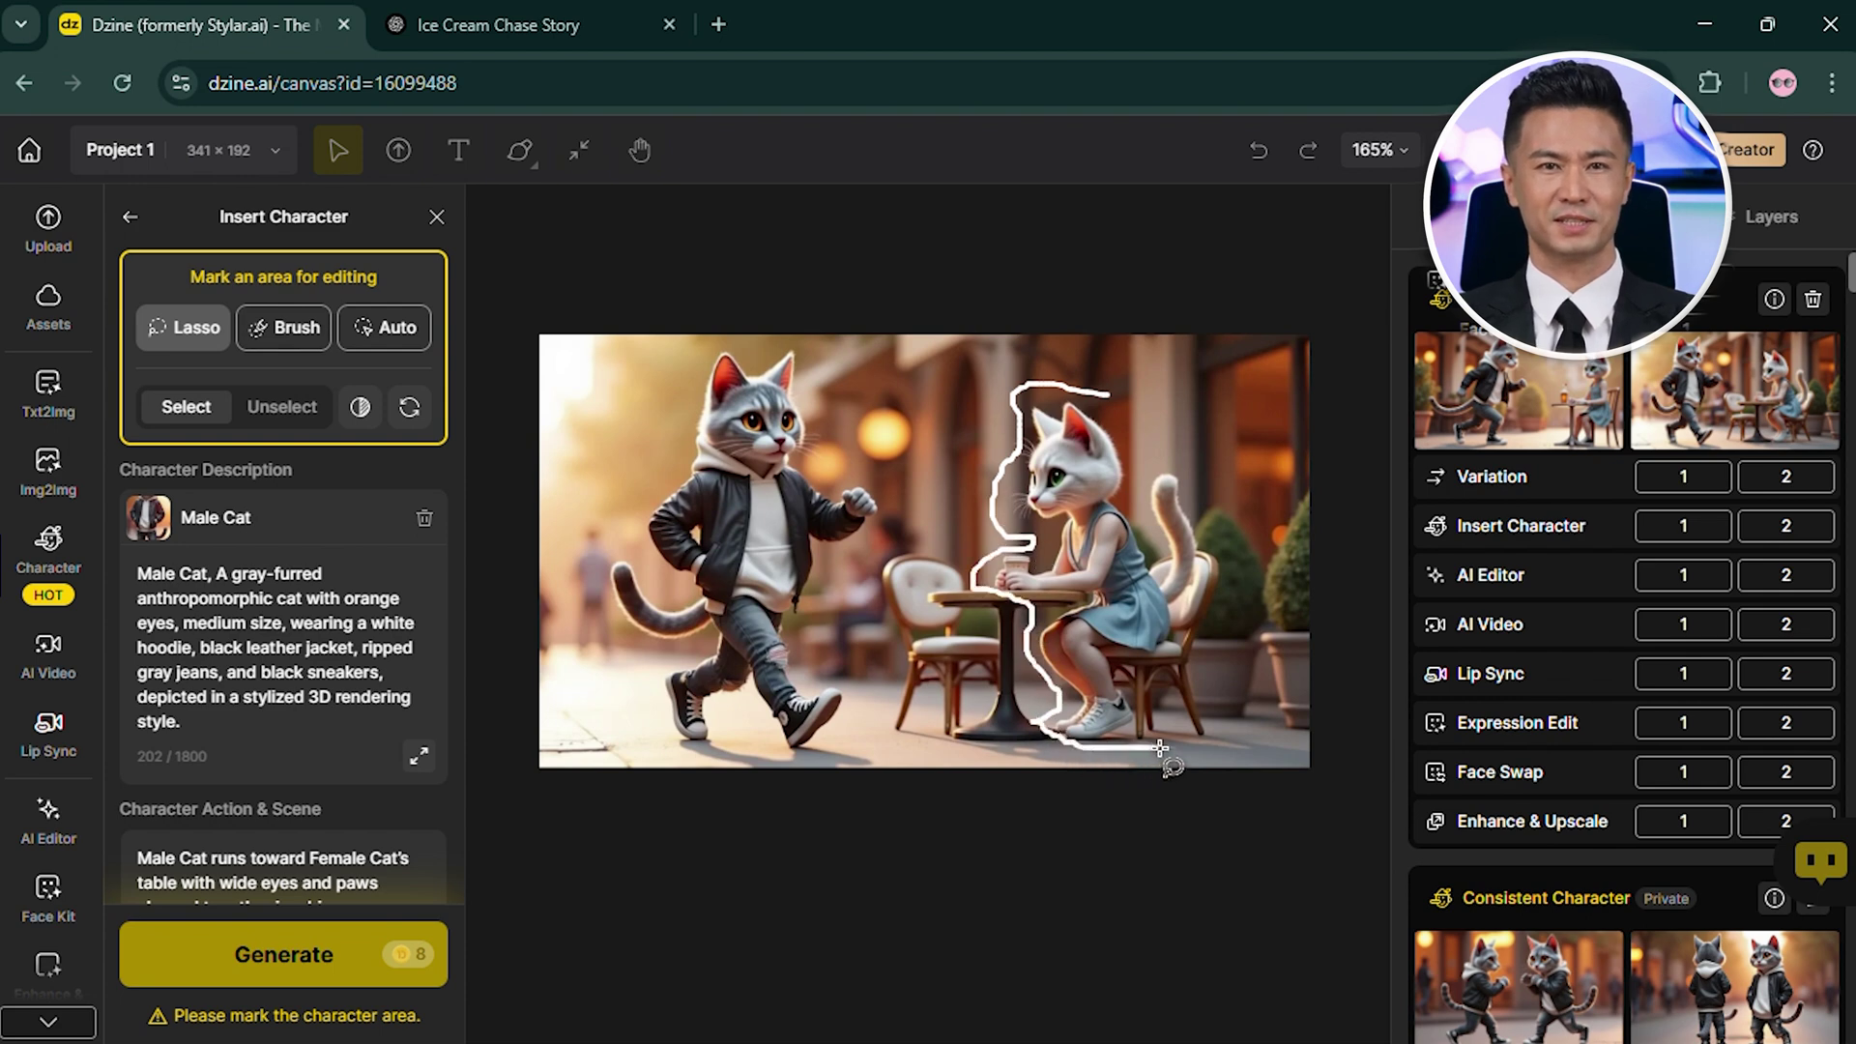
pyautogui.moveTo(1115, 412); pyautogui.dragTo(1101, 397)
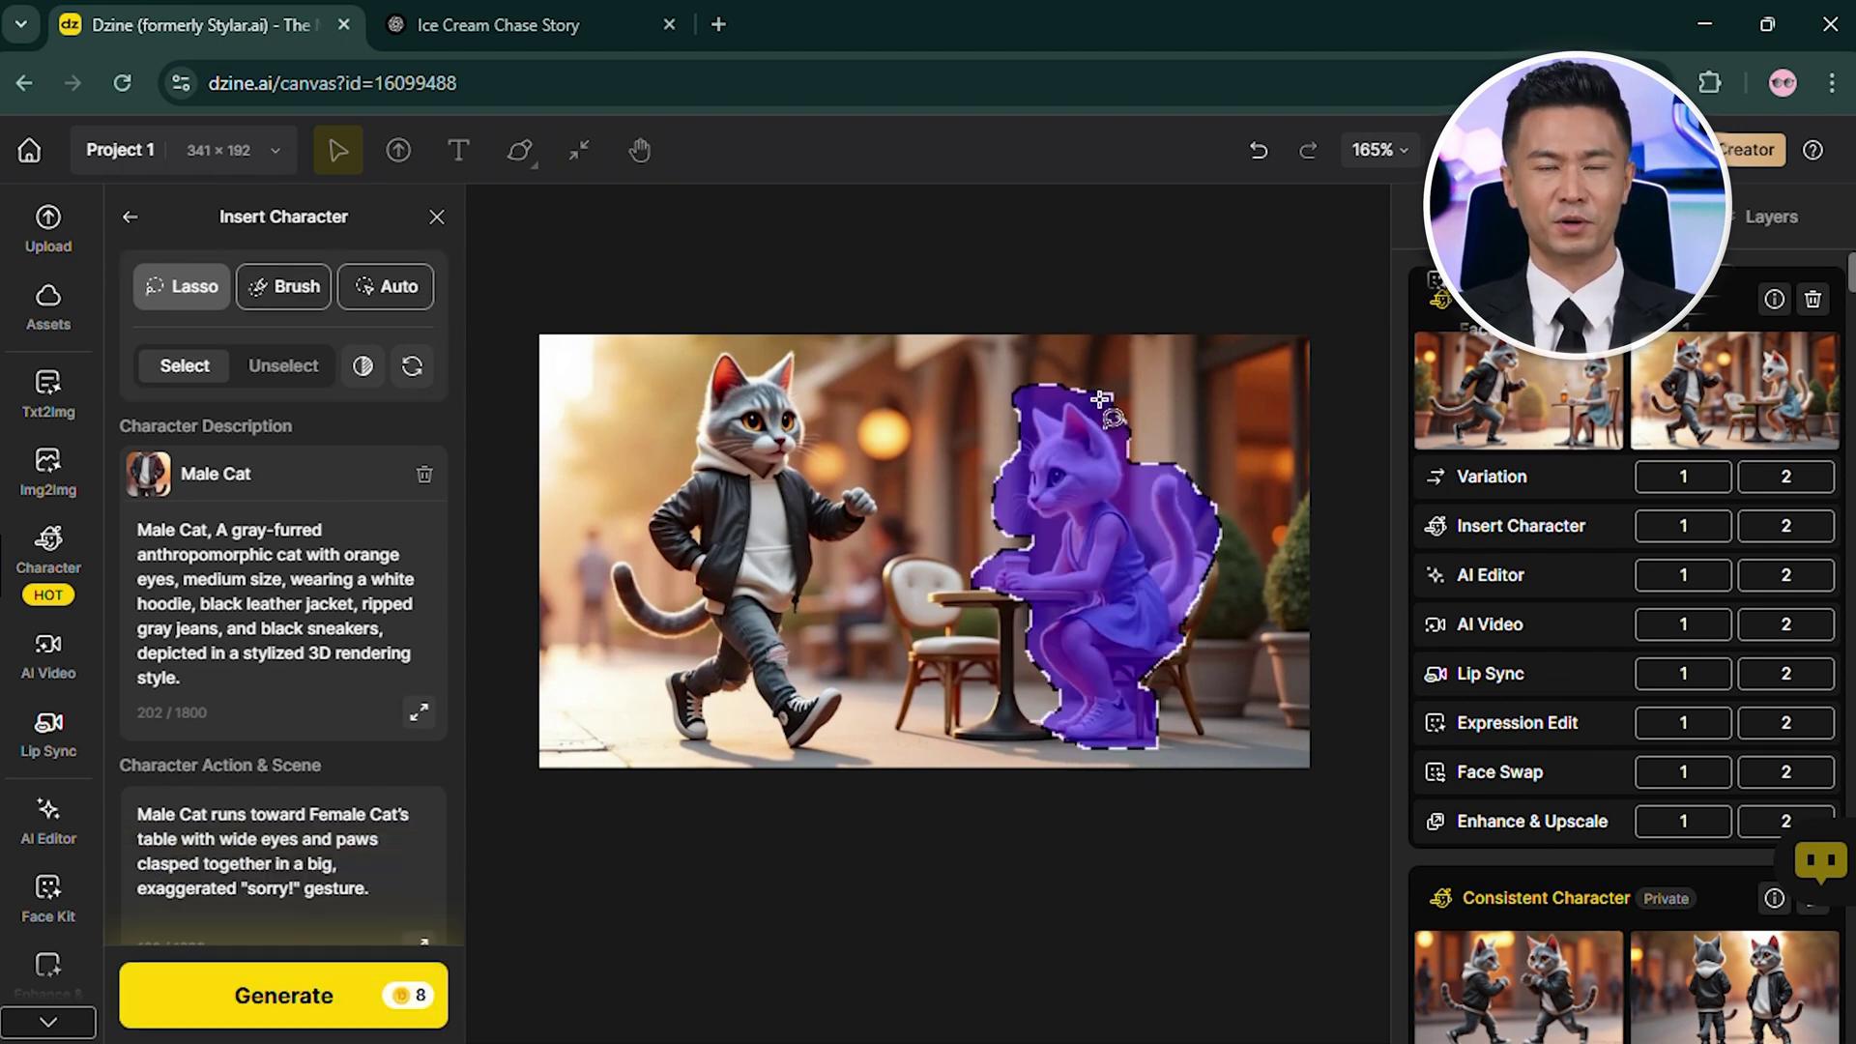
# - Insert Female Cat sitting at the table holding a lemonade glass
pyautogui.click(424, 479)
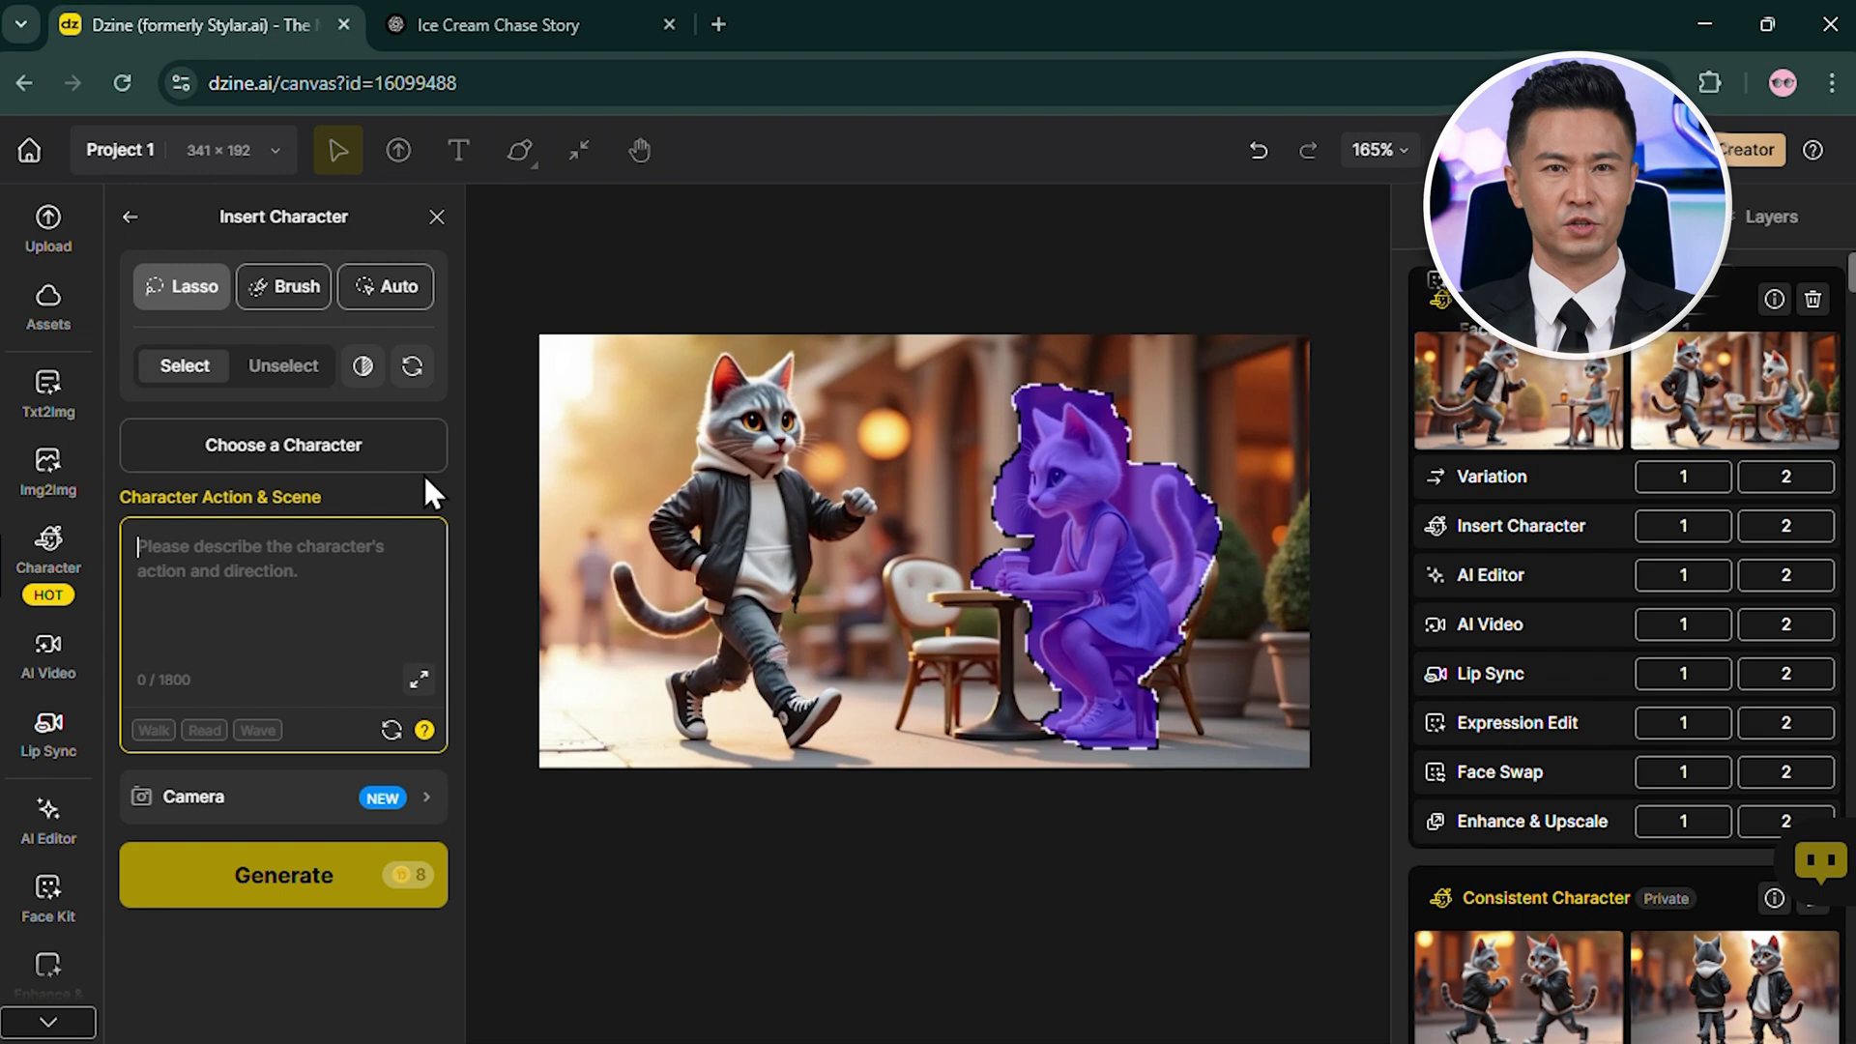
pyautogui.click(386, 458)
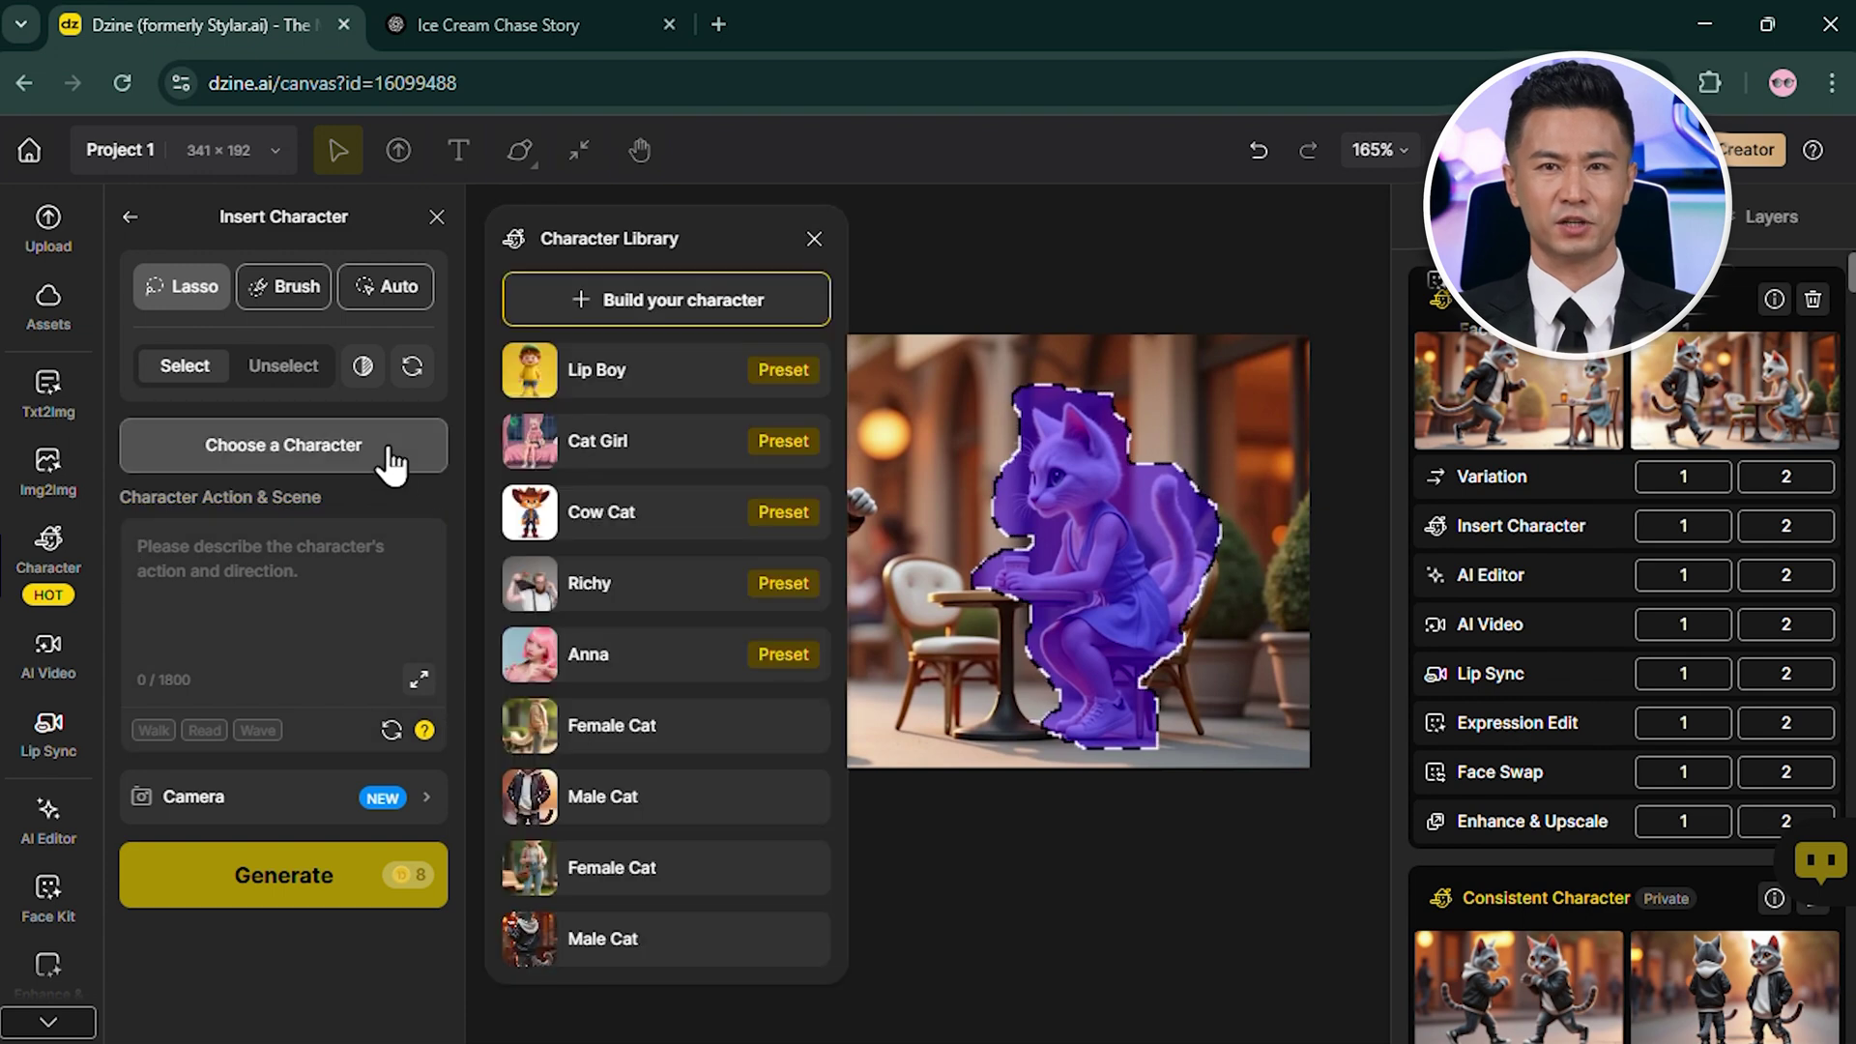
pyautogui.click(616, 725)
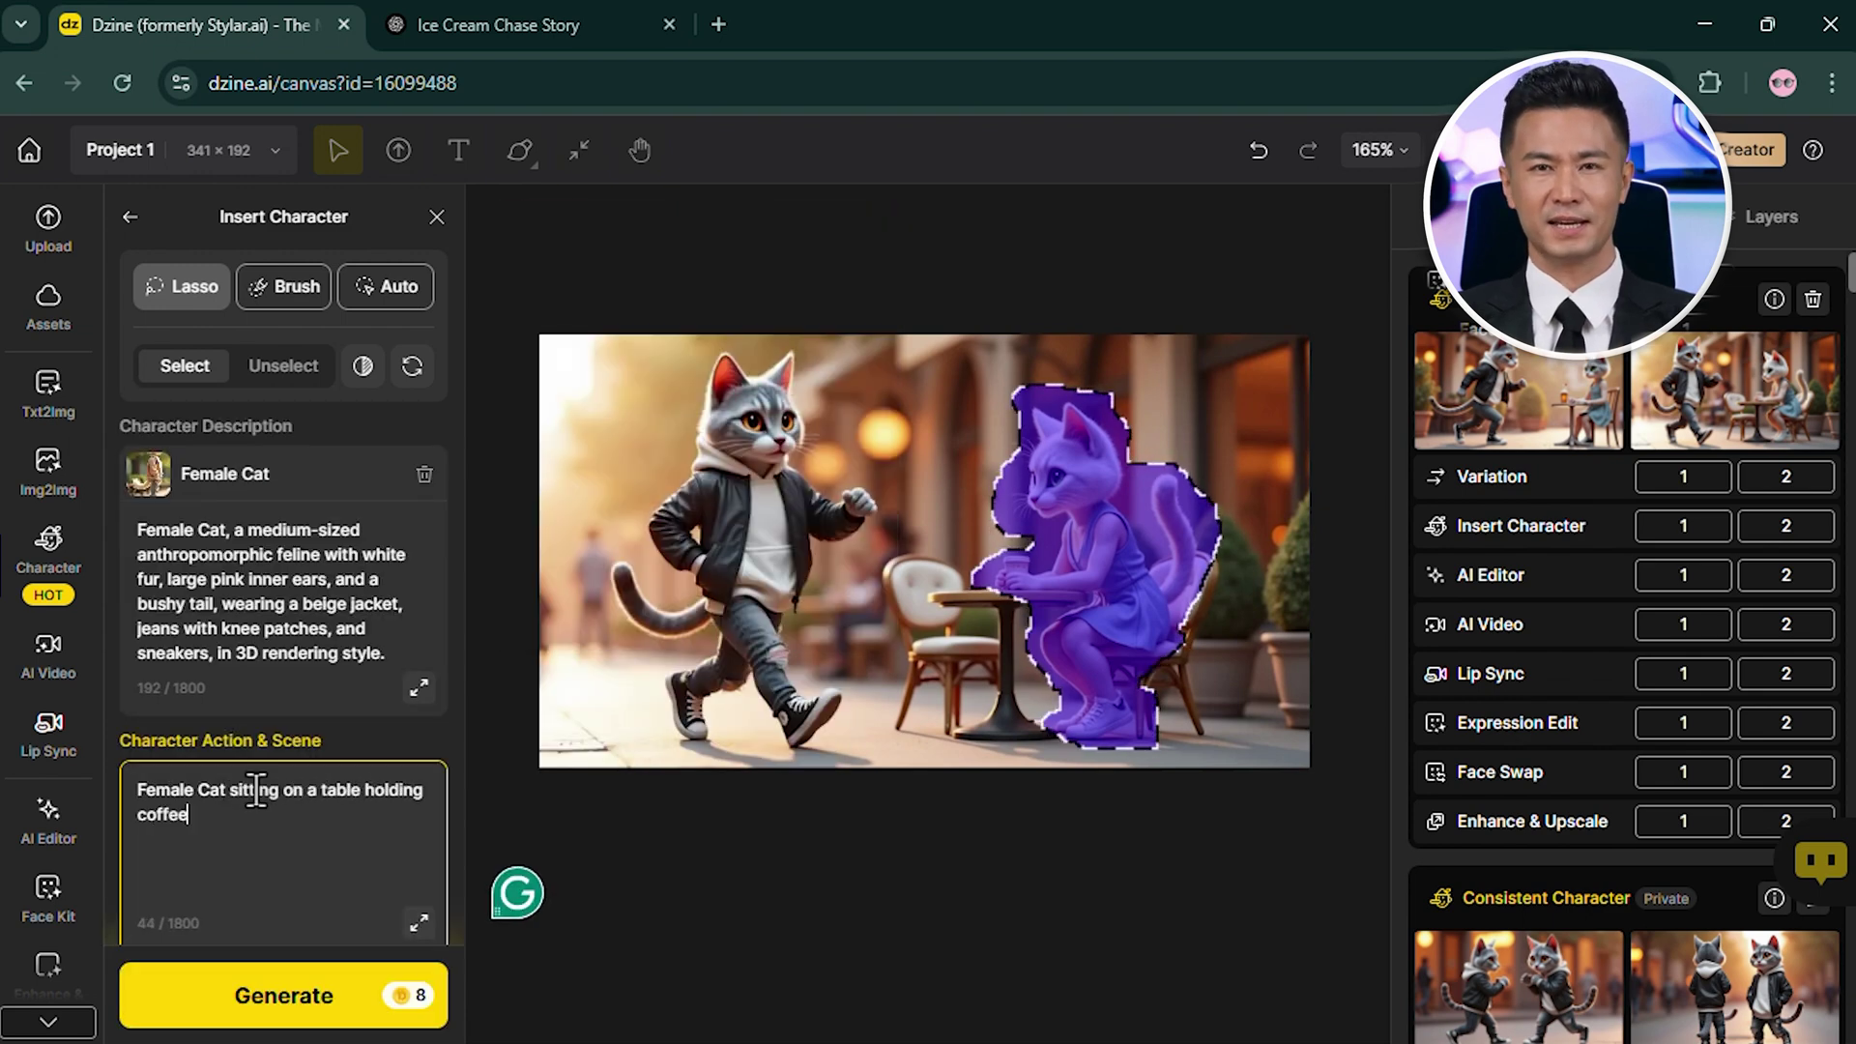
pyautogui.click(147, 815)
pyautogui.press('BackSpace')
pyautogui.scroll(-1, 290, 871)
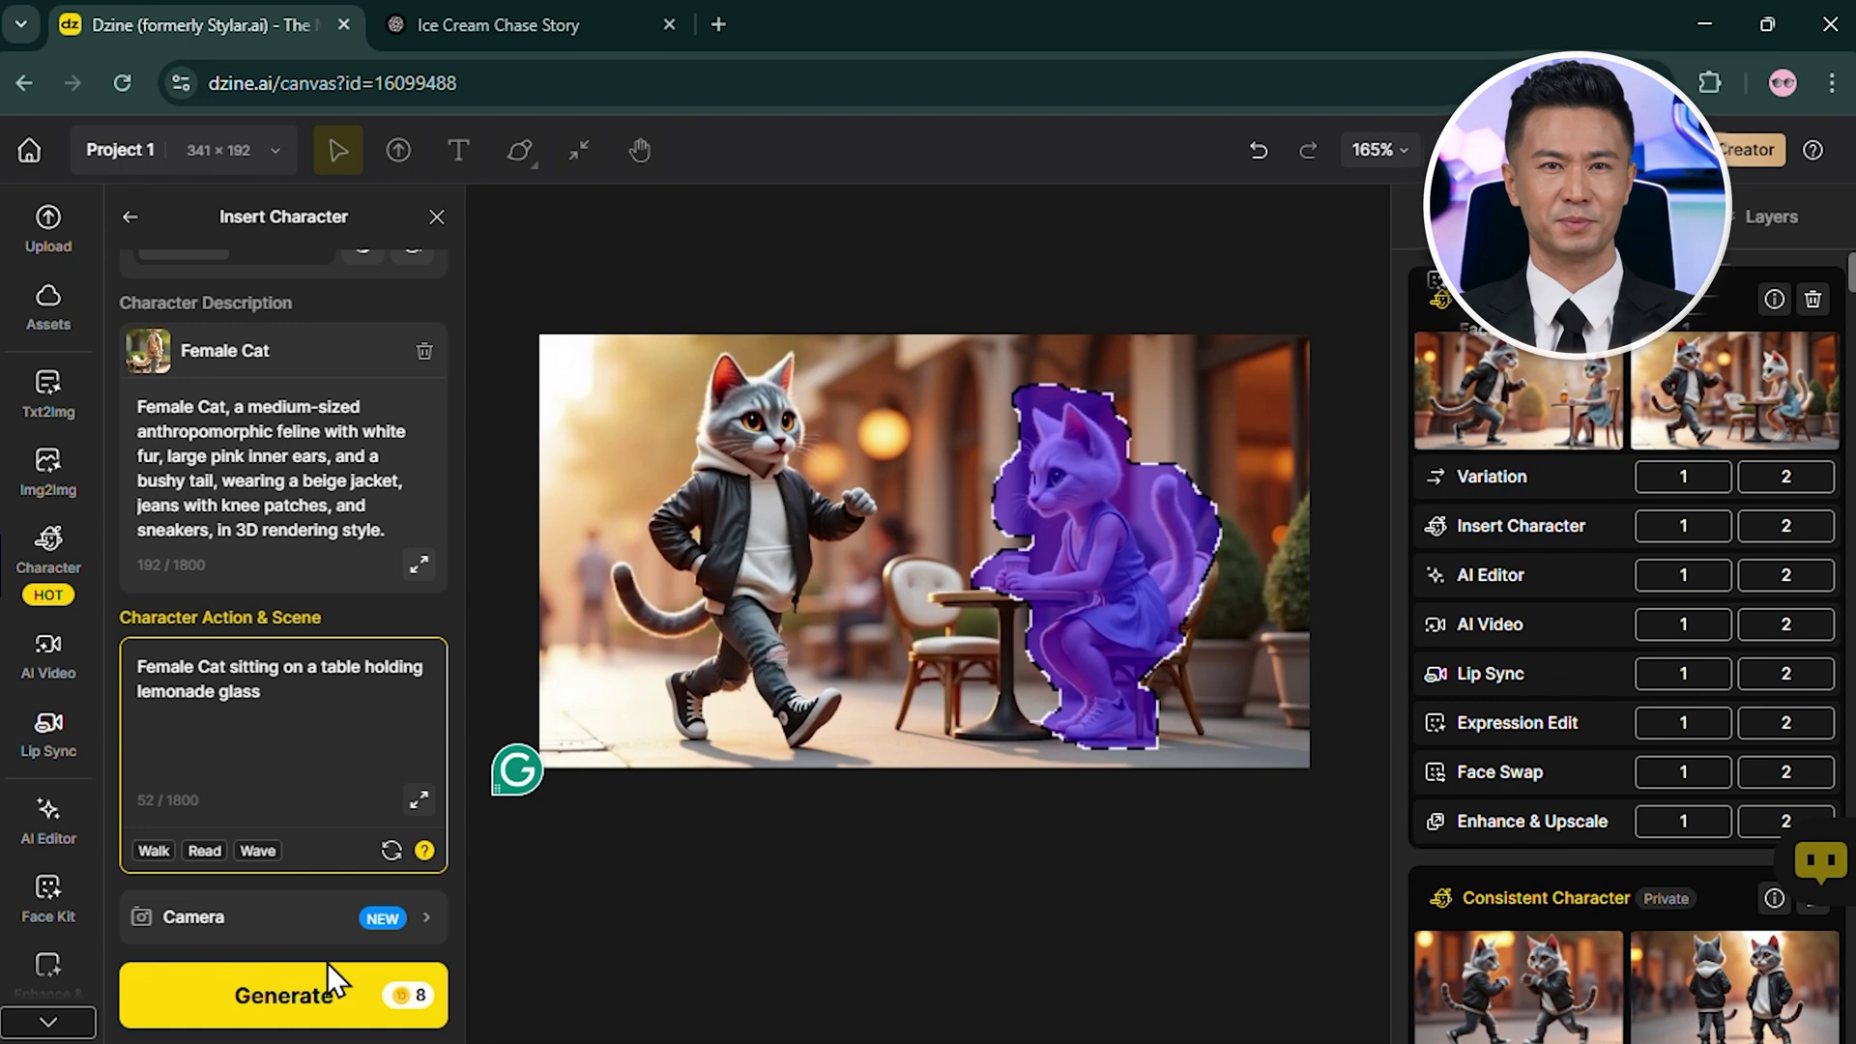
pyautogui.click(330, 1000)
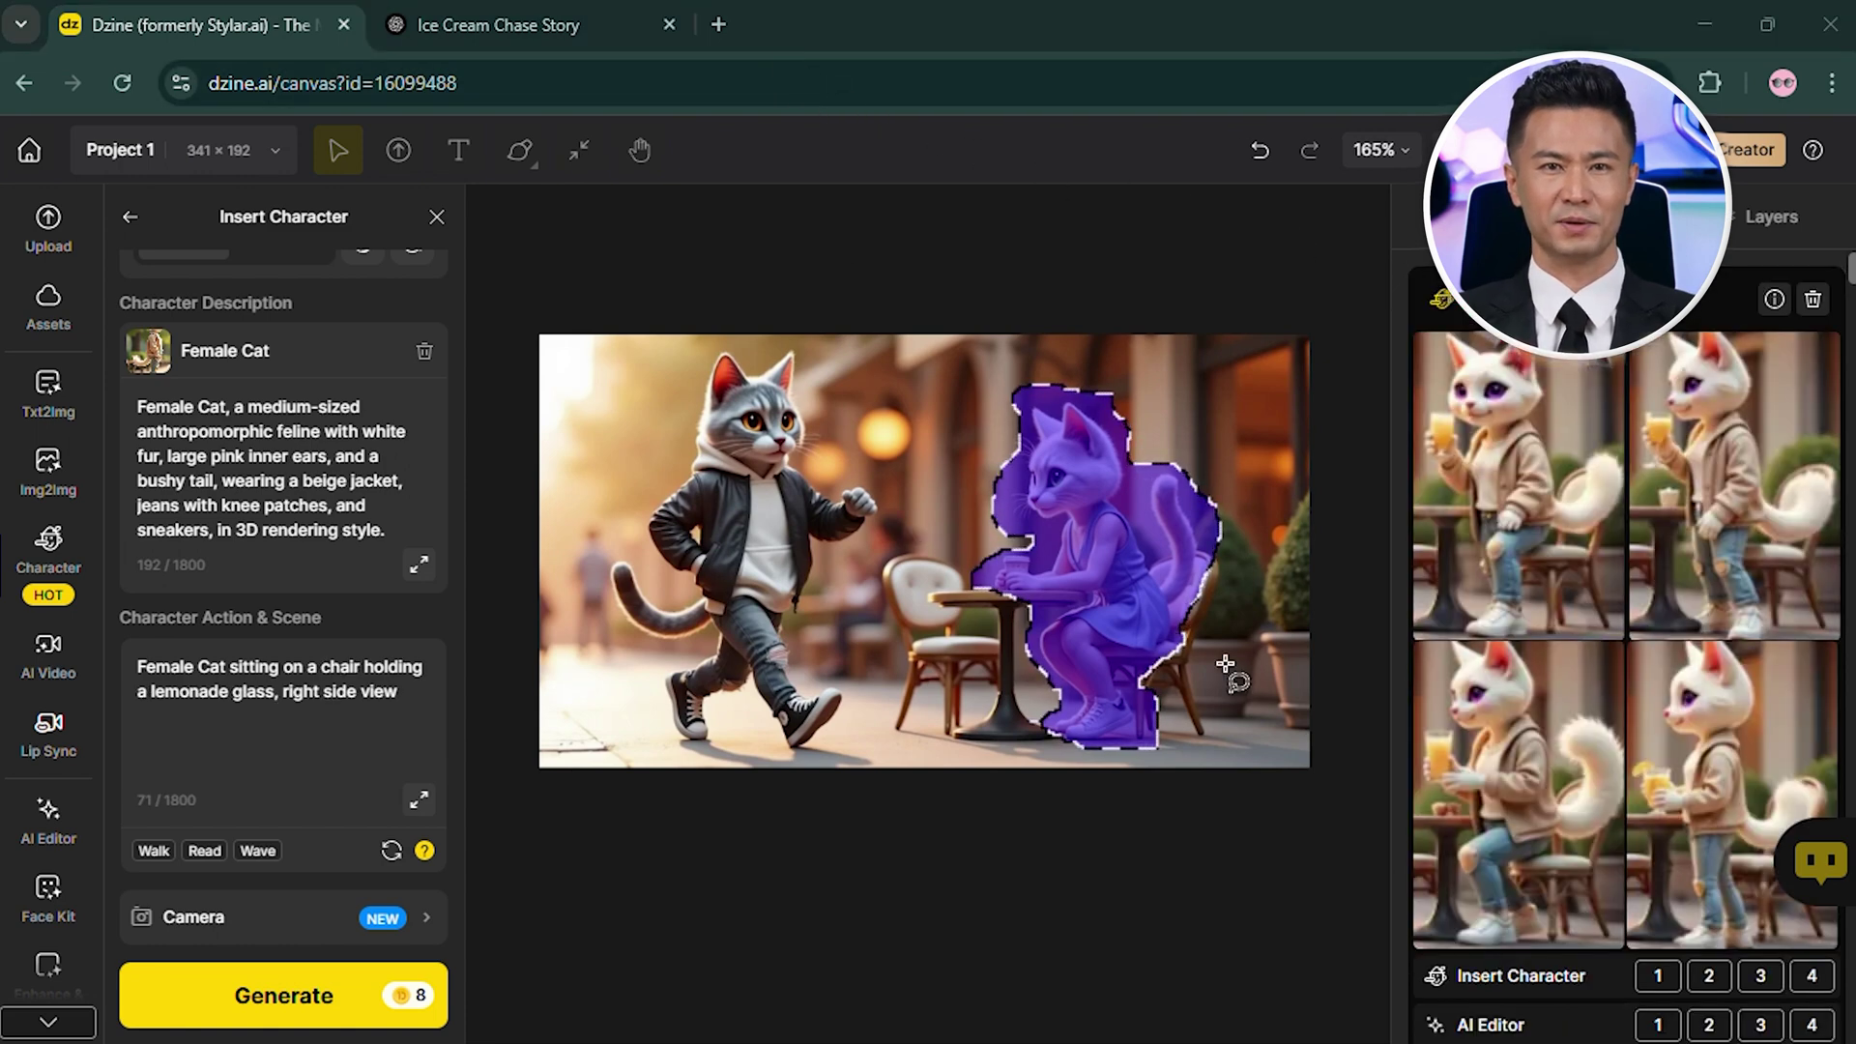
# - Place the result showing Female Cat with ice cream facing Male Cat outside the café on the canvas
pyautogui.doubleClick(1458, 745)
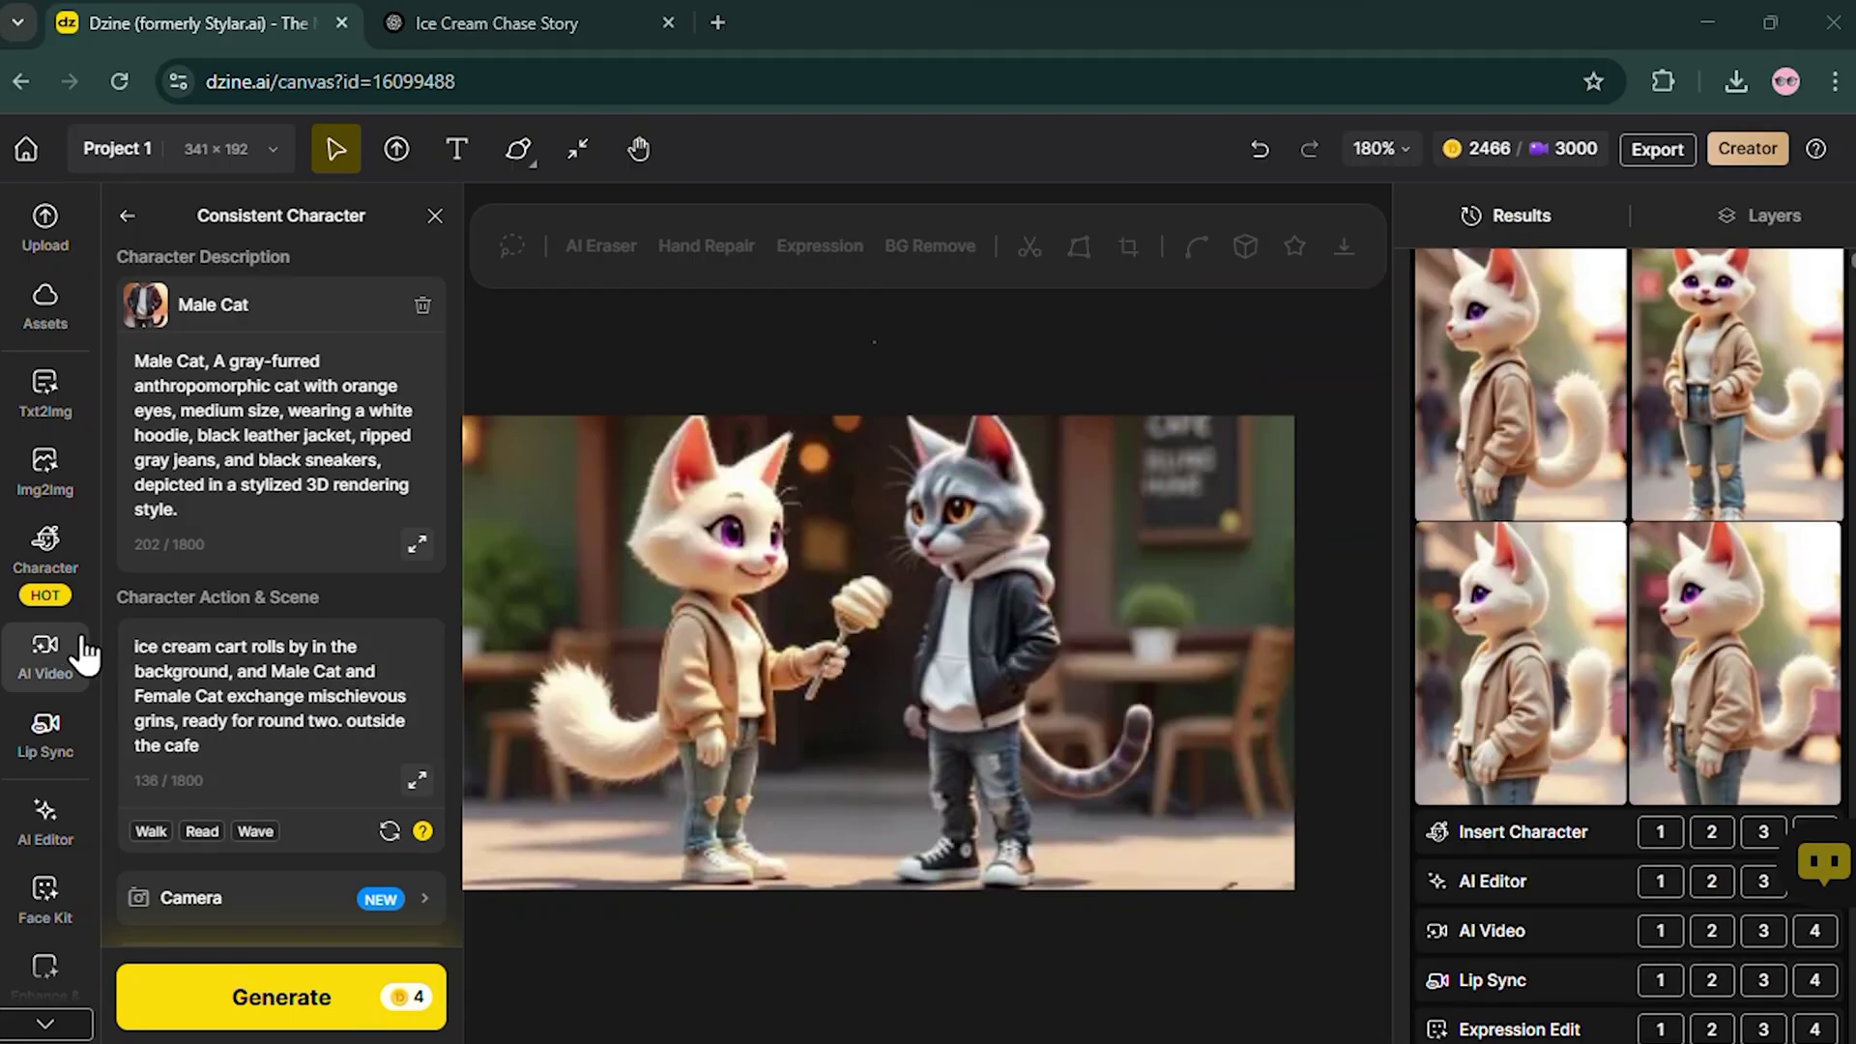
# - Open AI Video and select the Kling 1.6 pro video model
pyautogui.click(41, 668)
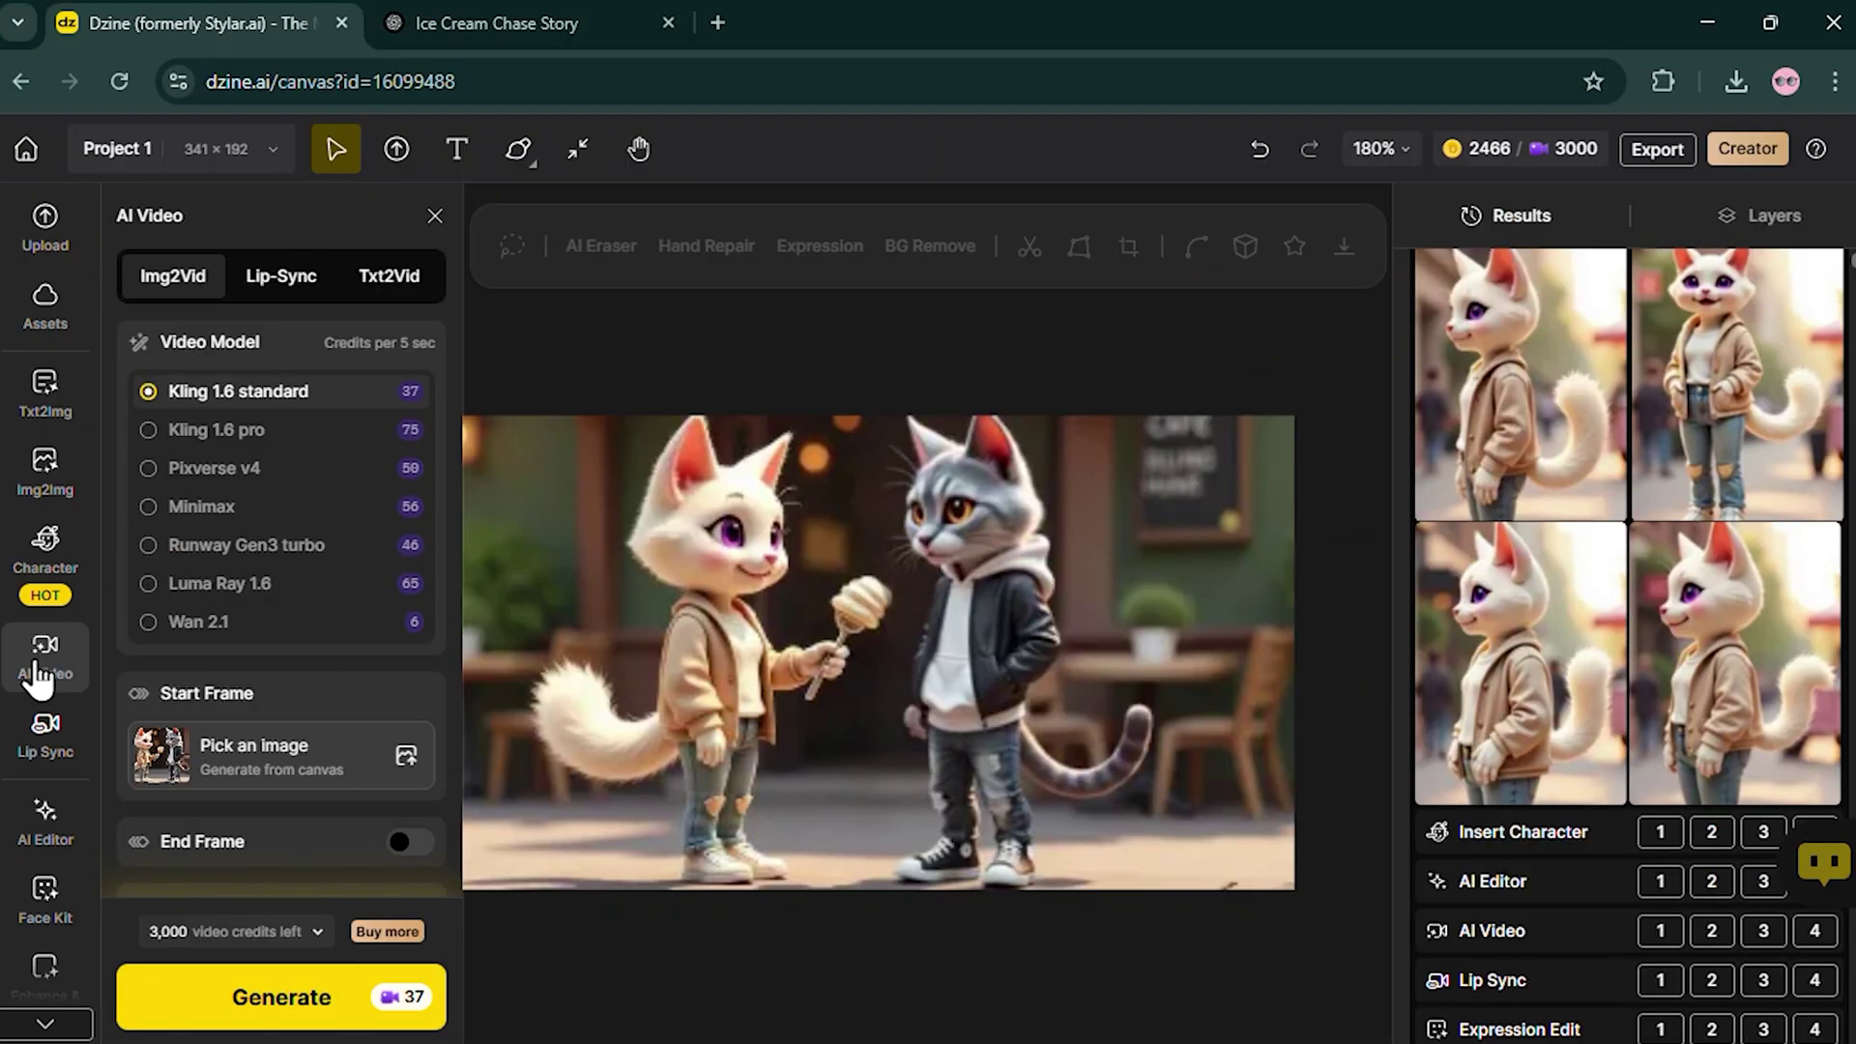
pyautogui.click(227, 443)
# - Paste ChatGPT's Scene 1 description into the AI Video prompt and remove its blank lines
pyautogui.hotkey('ctrl', 'Tab')
pyautogui.moveTo(436, 353); pyautogui.dragTo(1197, 540)
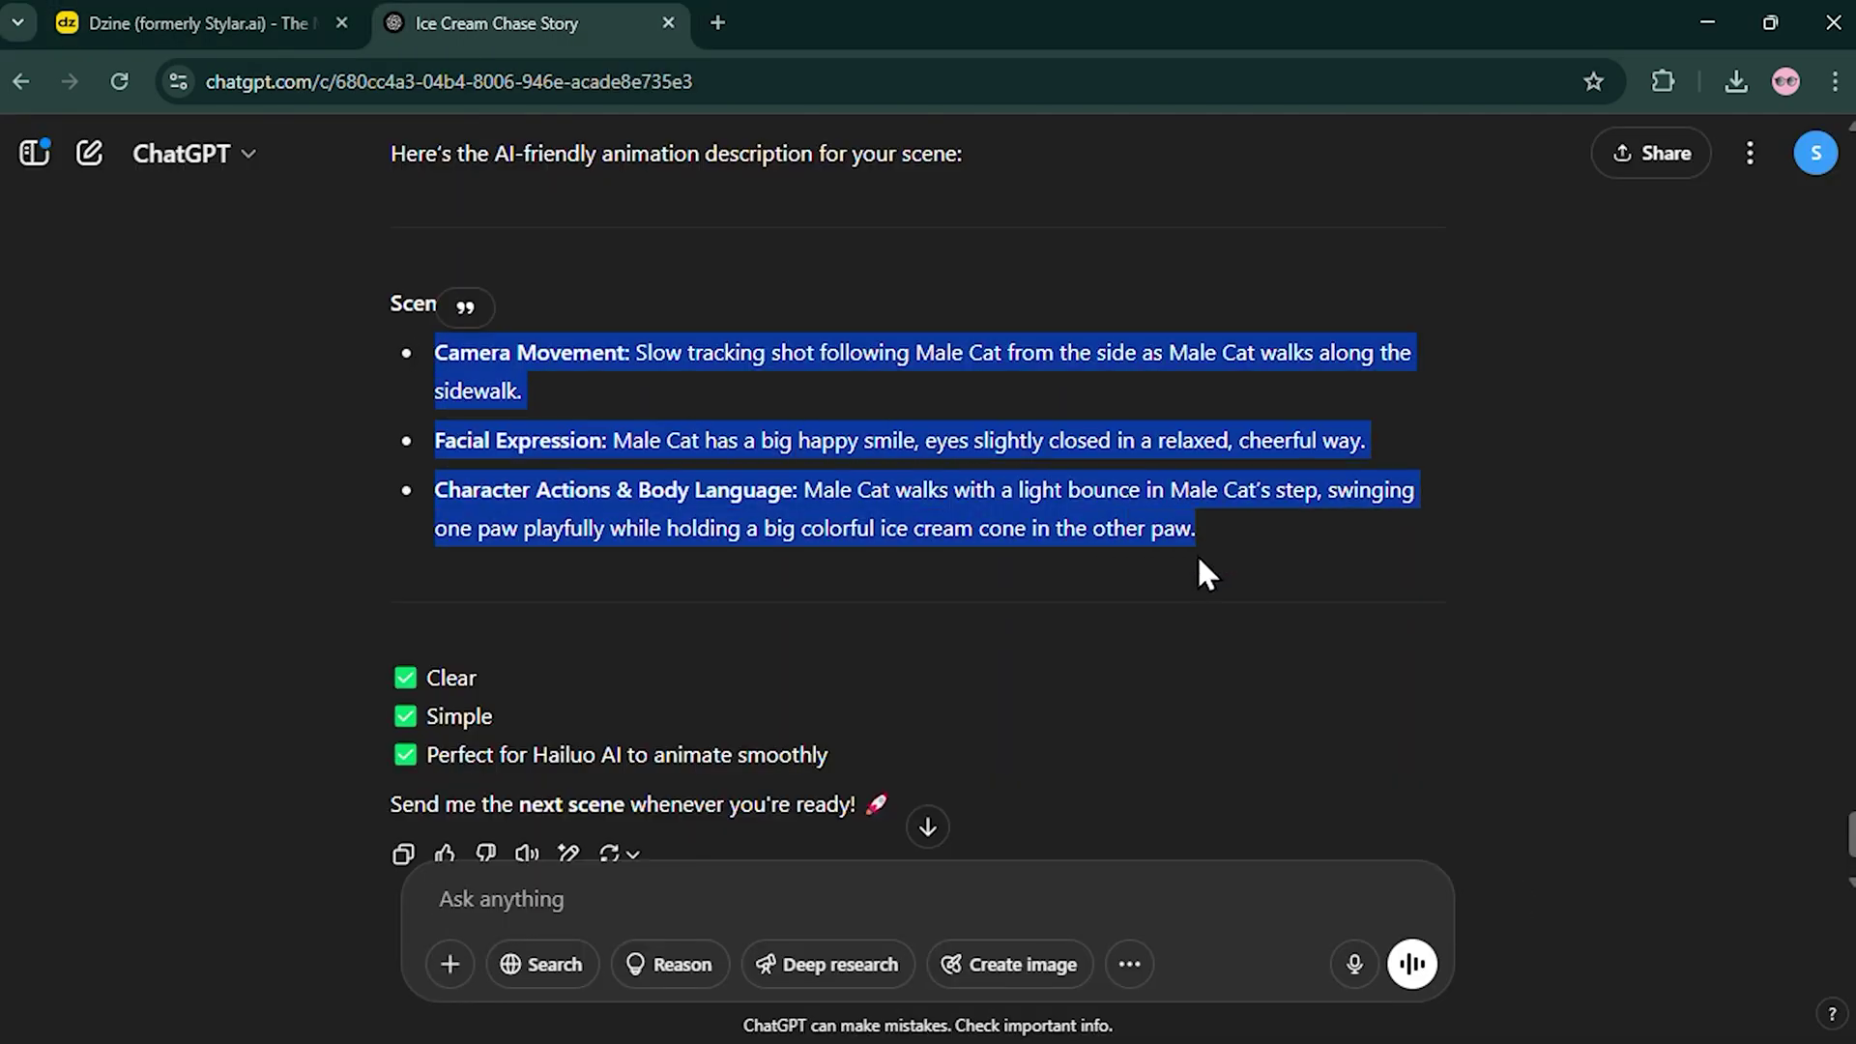
pyautogui.hotkey('ctrl', 'c')
pyautogui.hotkey('ctrl', 'Tab')
pyautogui.click(191, 581)
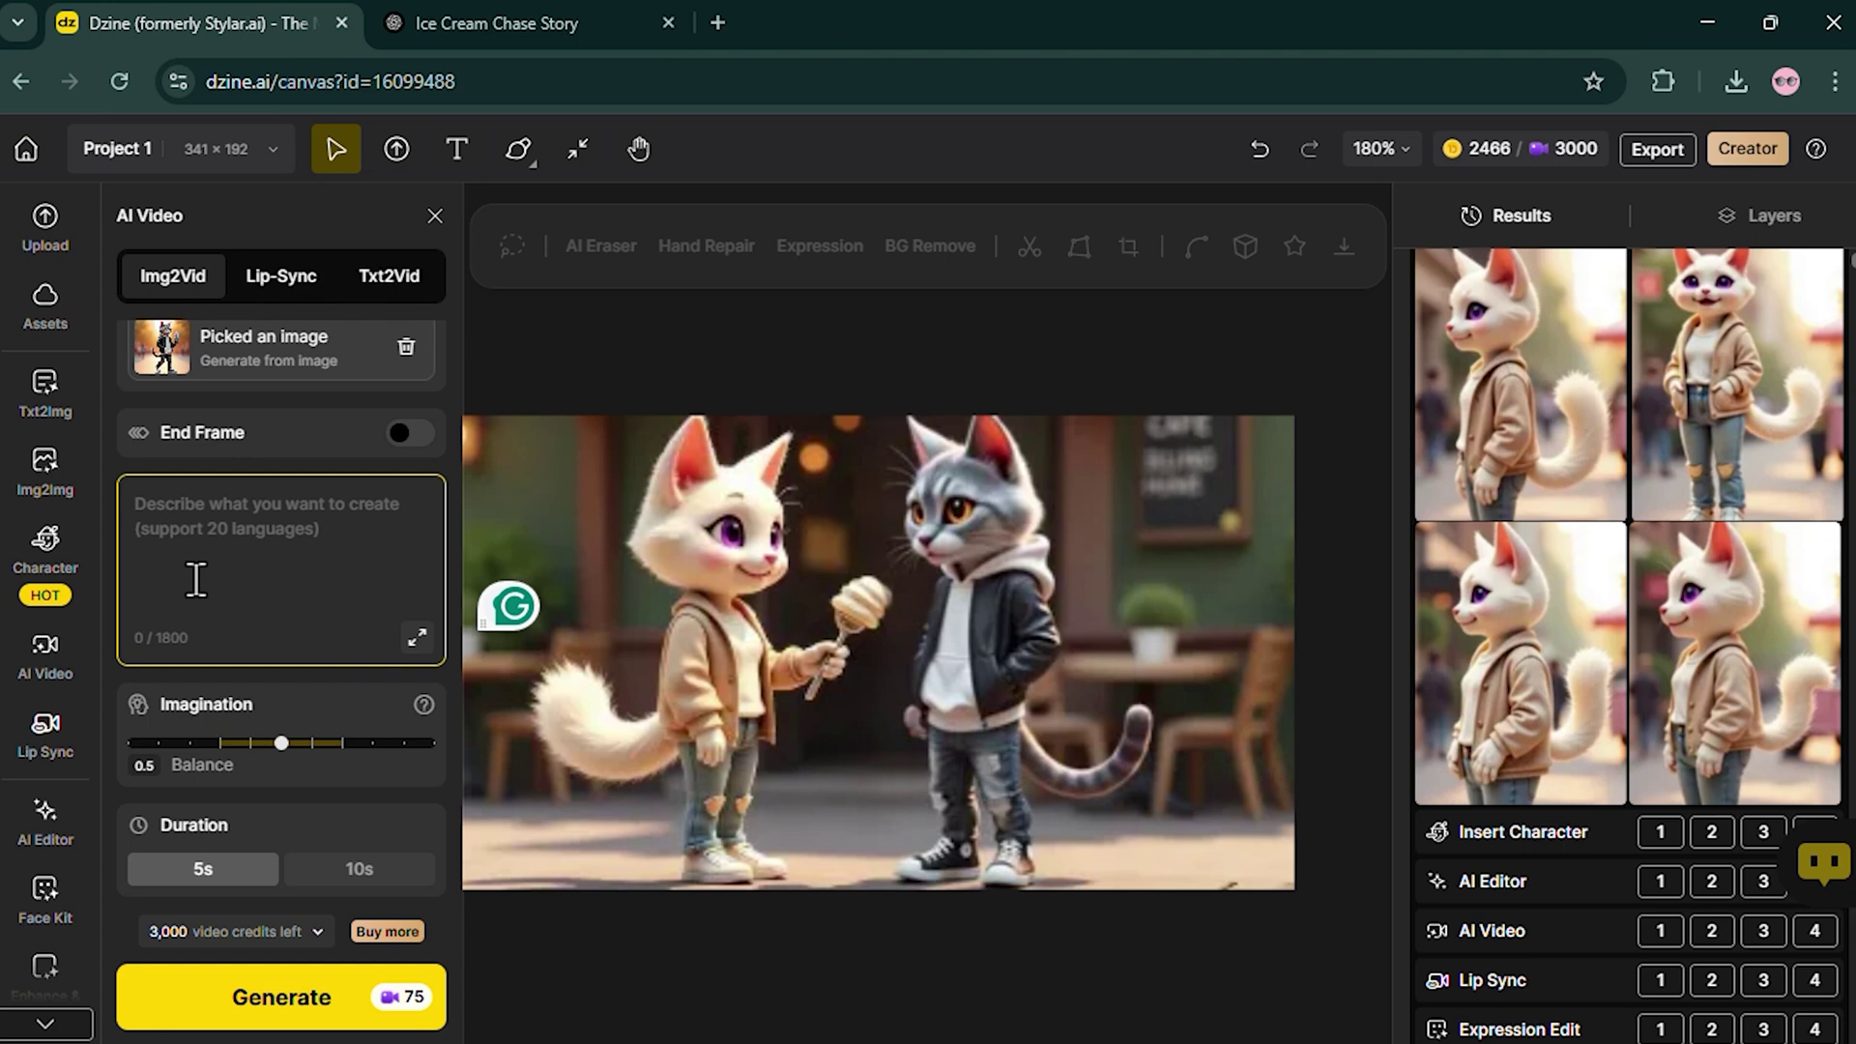
pyautogui.hotkey('ctrl', 'v')
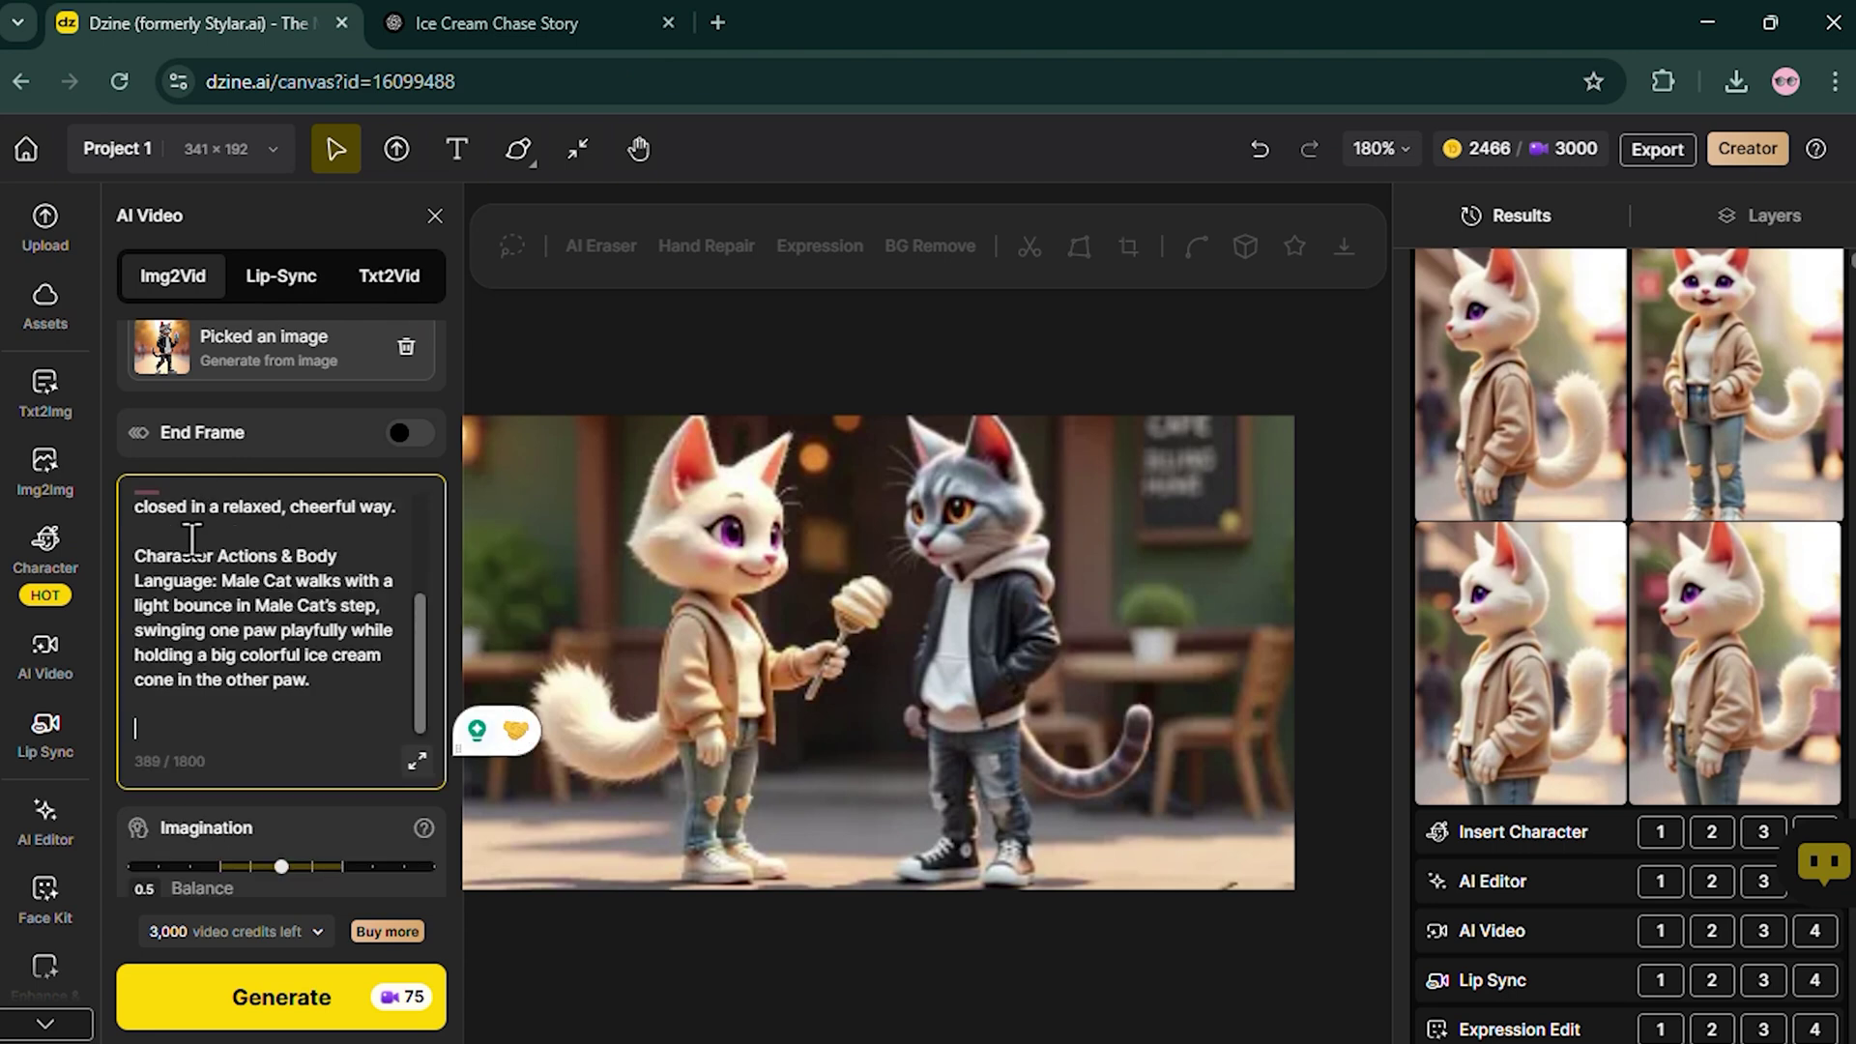
pyautogui.scroll(1, 189, 538)
pyautogui.click(207, 584)
pyautogui.press('BackSpace')
pyautogui.scroll(2, 208, 585)
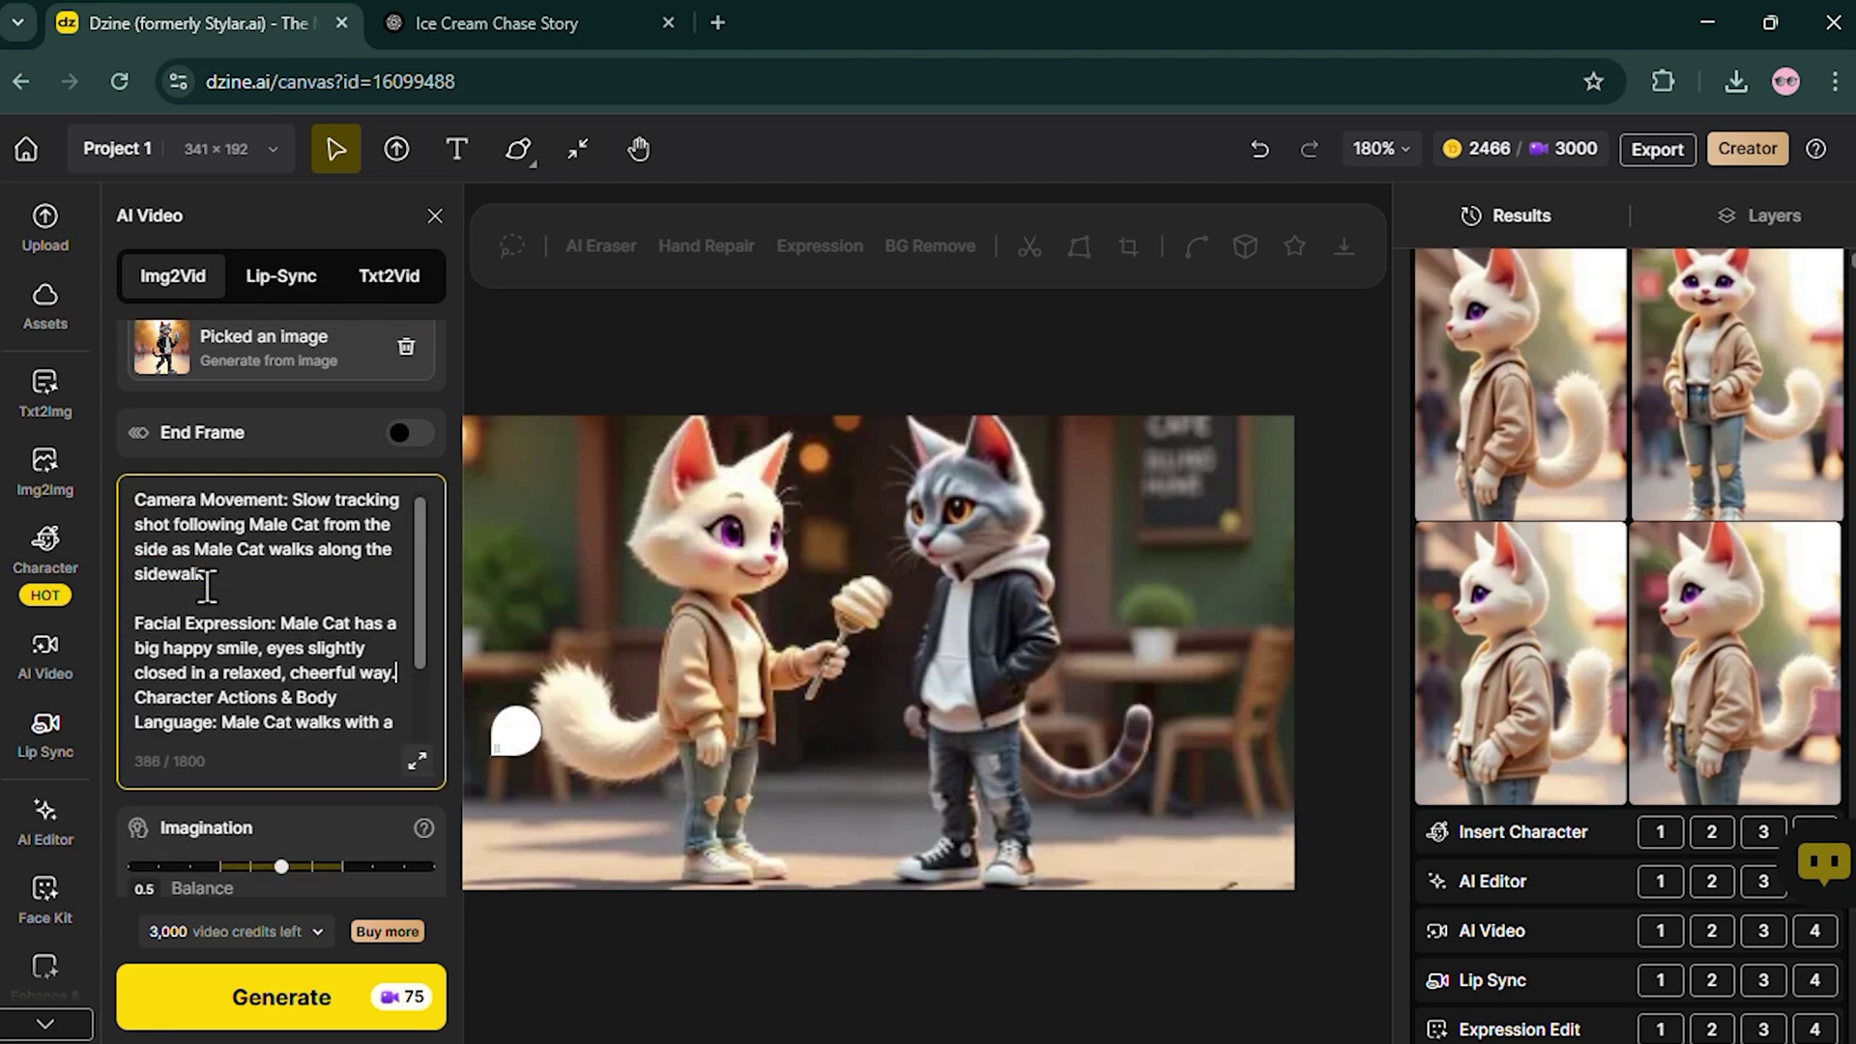
pyautogui.click(190, 597)
pyautogui.press('BackSpace')
pyautogui.scroll(-2, 282, 762)
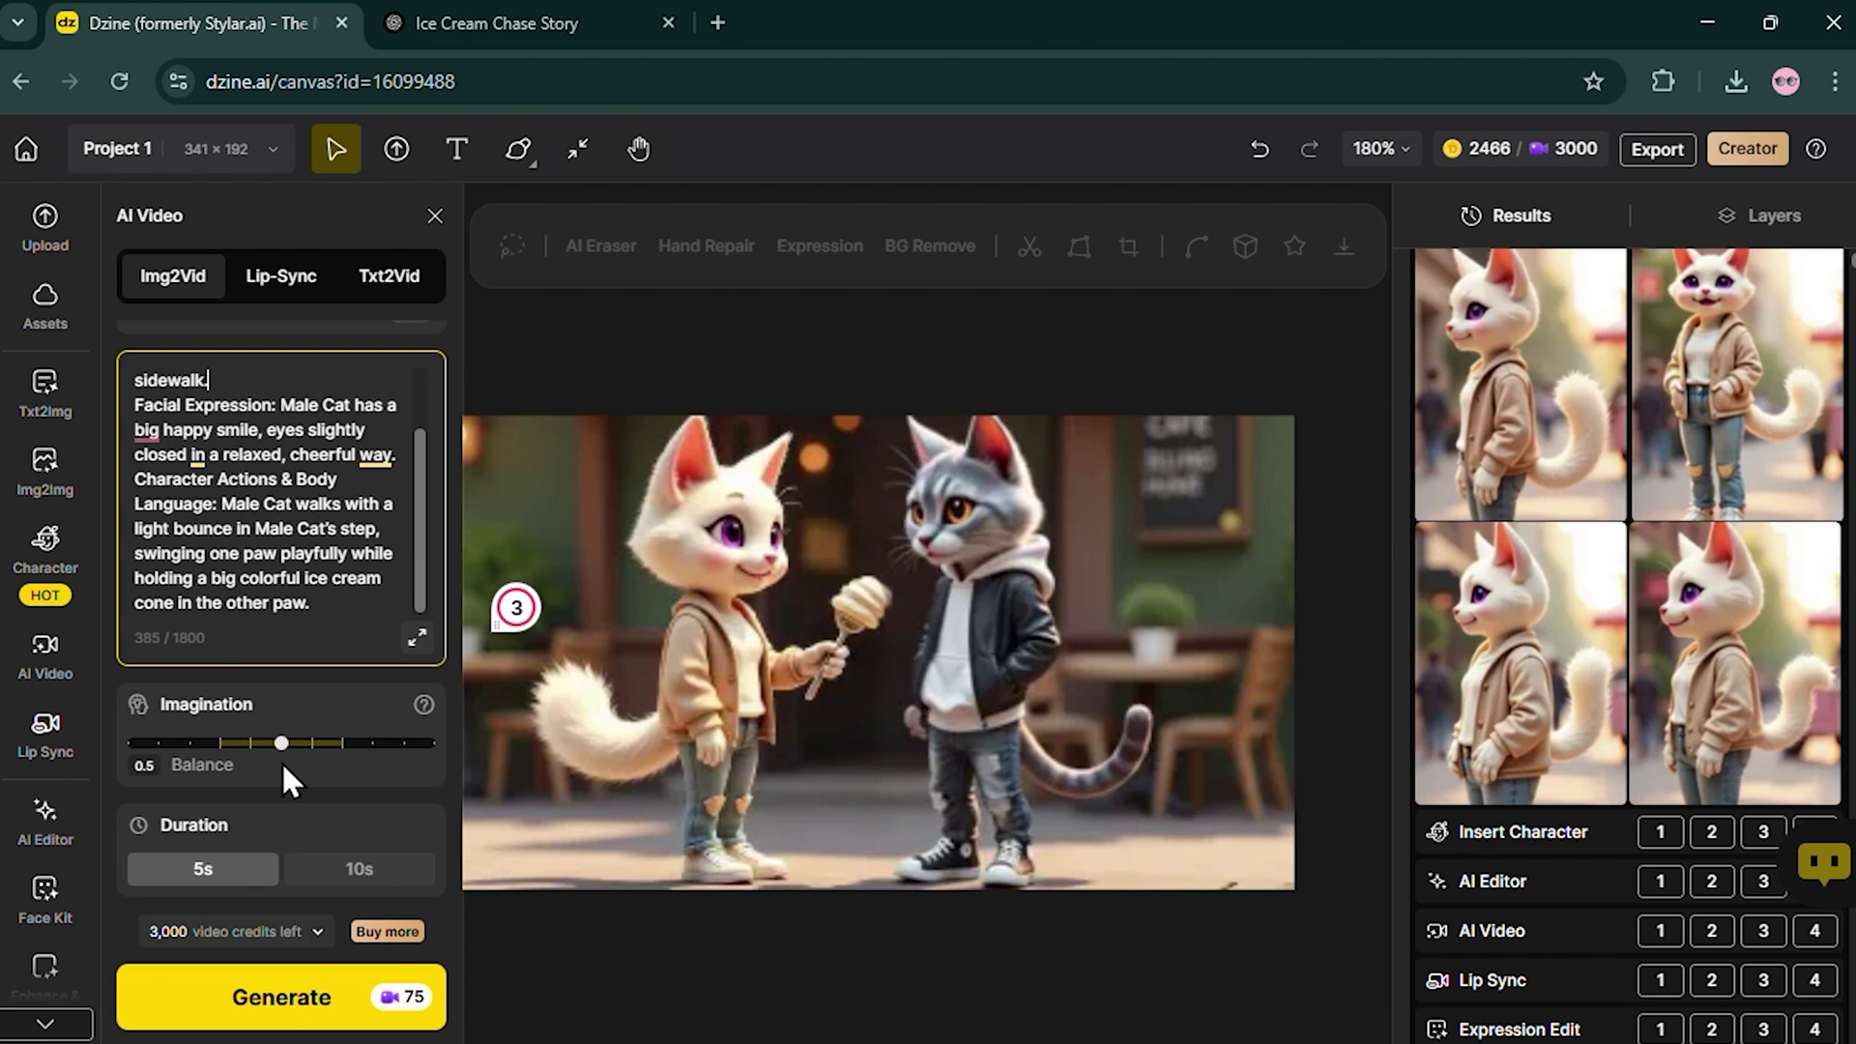
# - Keep the clip duration at 5 seconds and generate the Male Cat video
pyautogui.click(337, 872)
pyautogui.click(247, 870)
pyautogui.scroll(3, 275, 799)
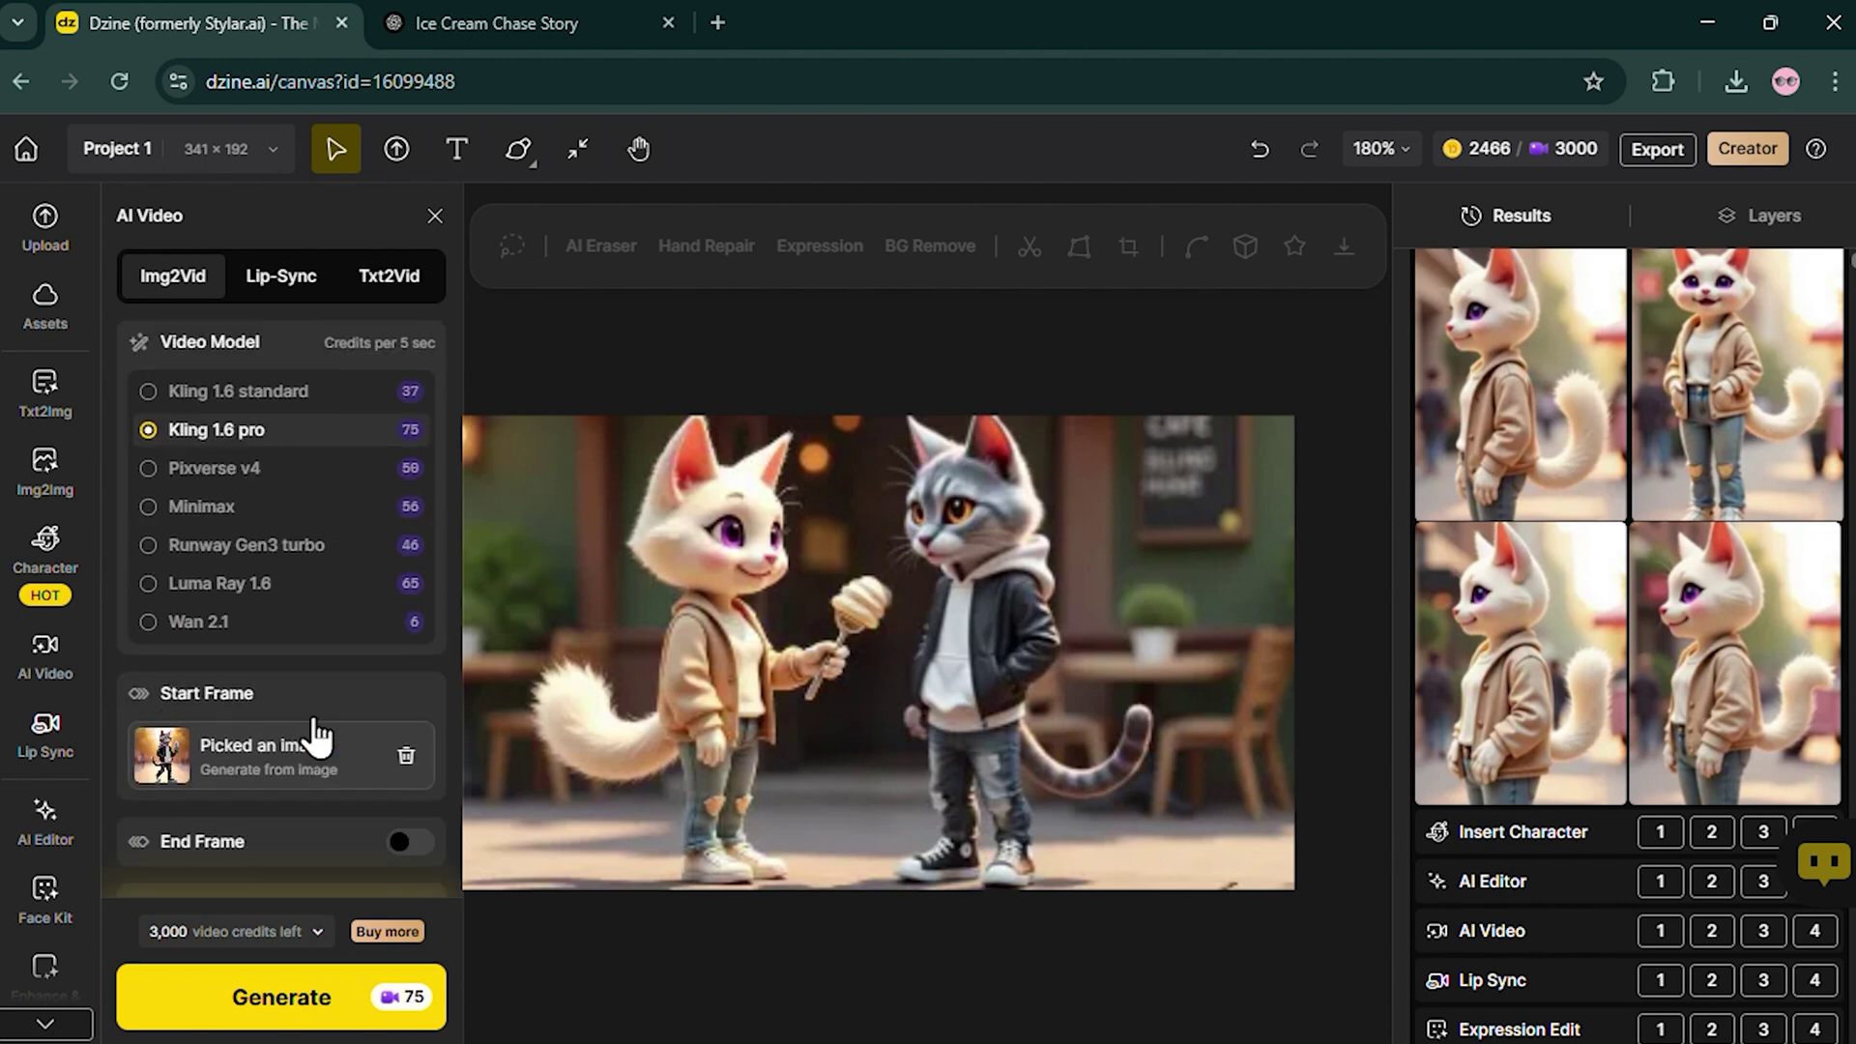
pyautogui.scroll(-3, 301, 716)
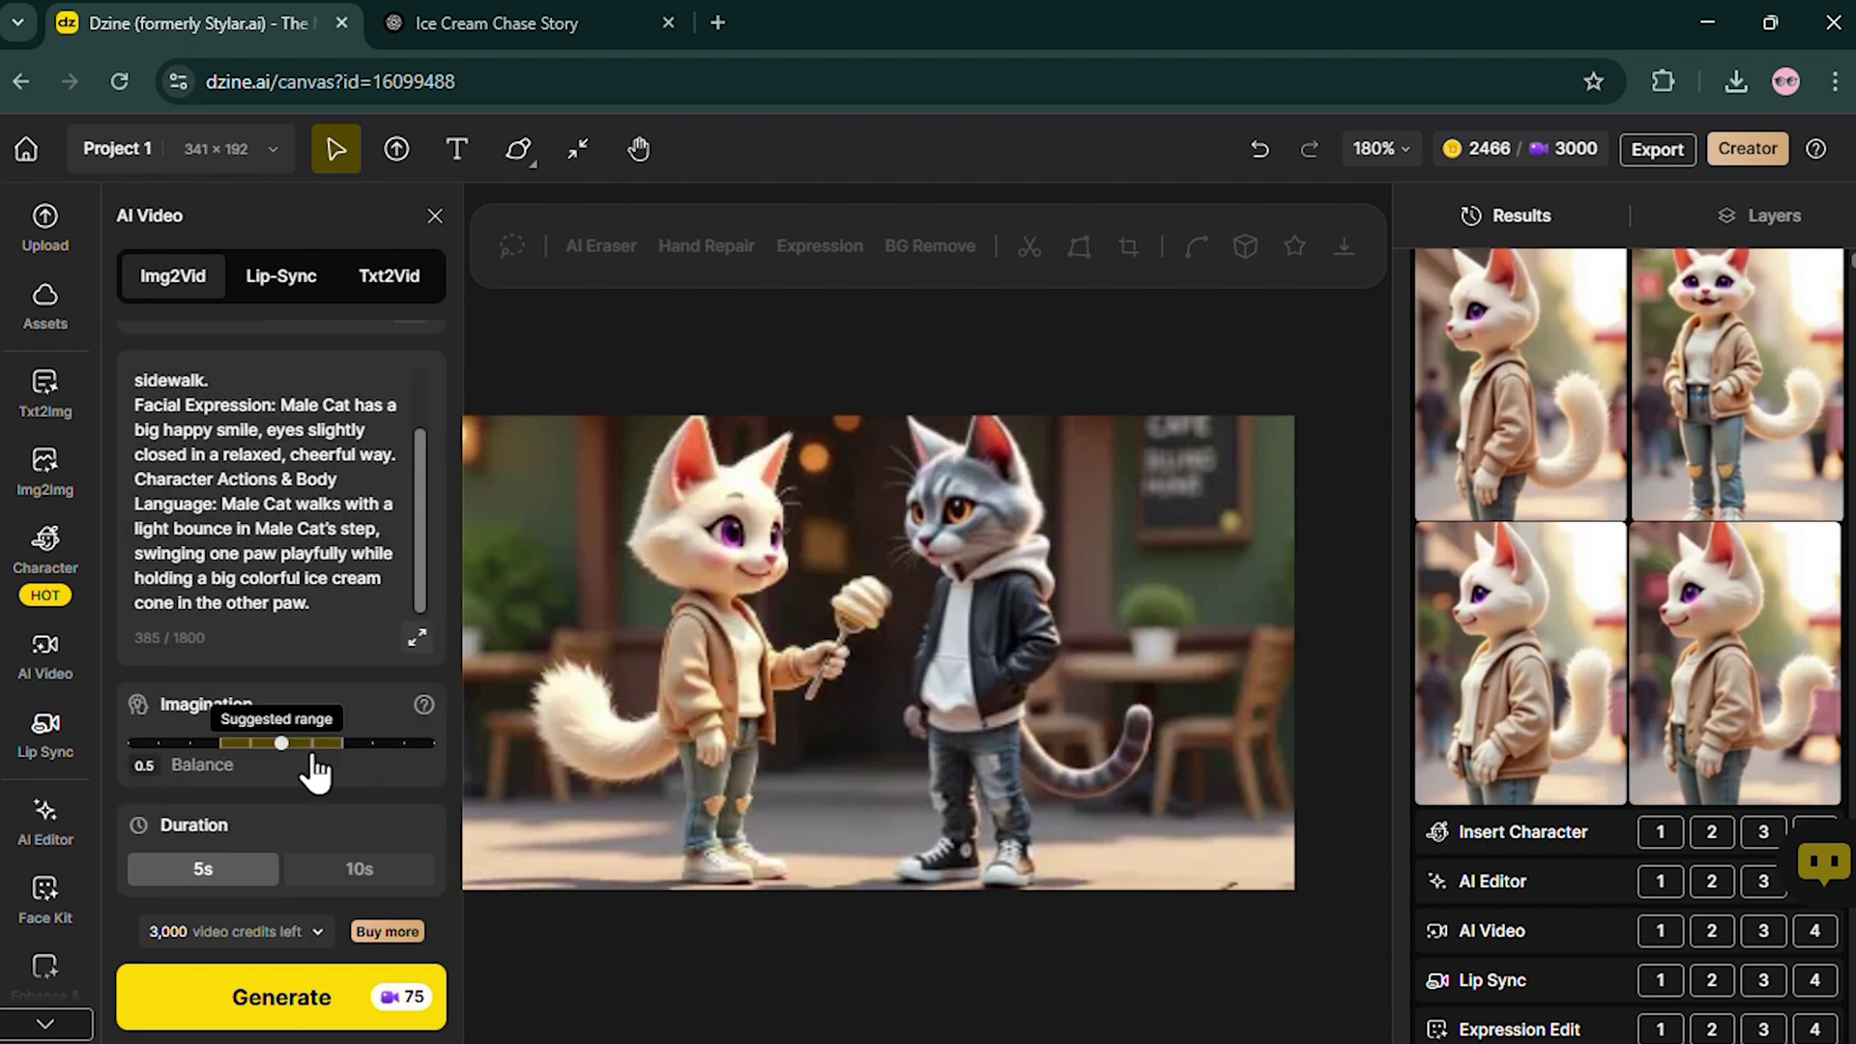
pyautogui.click(307, 1003)
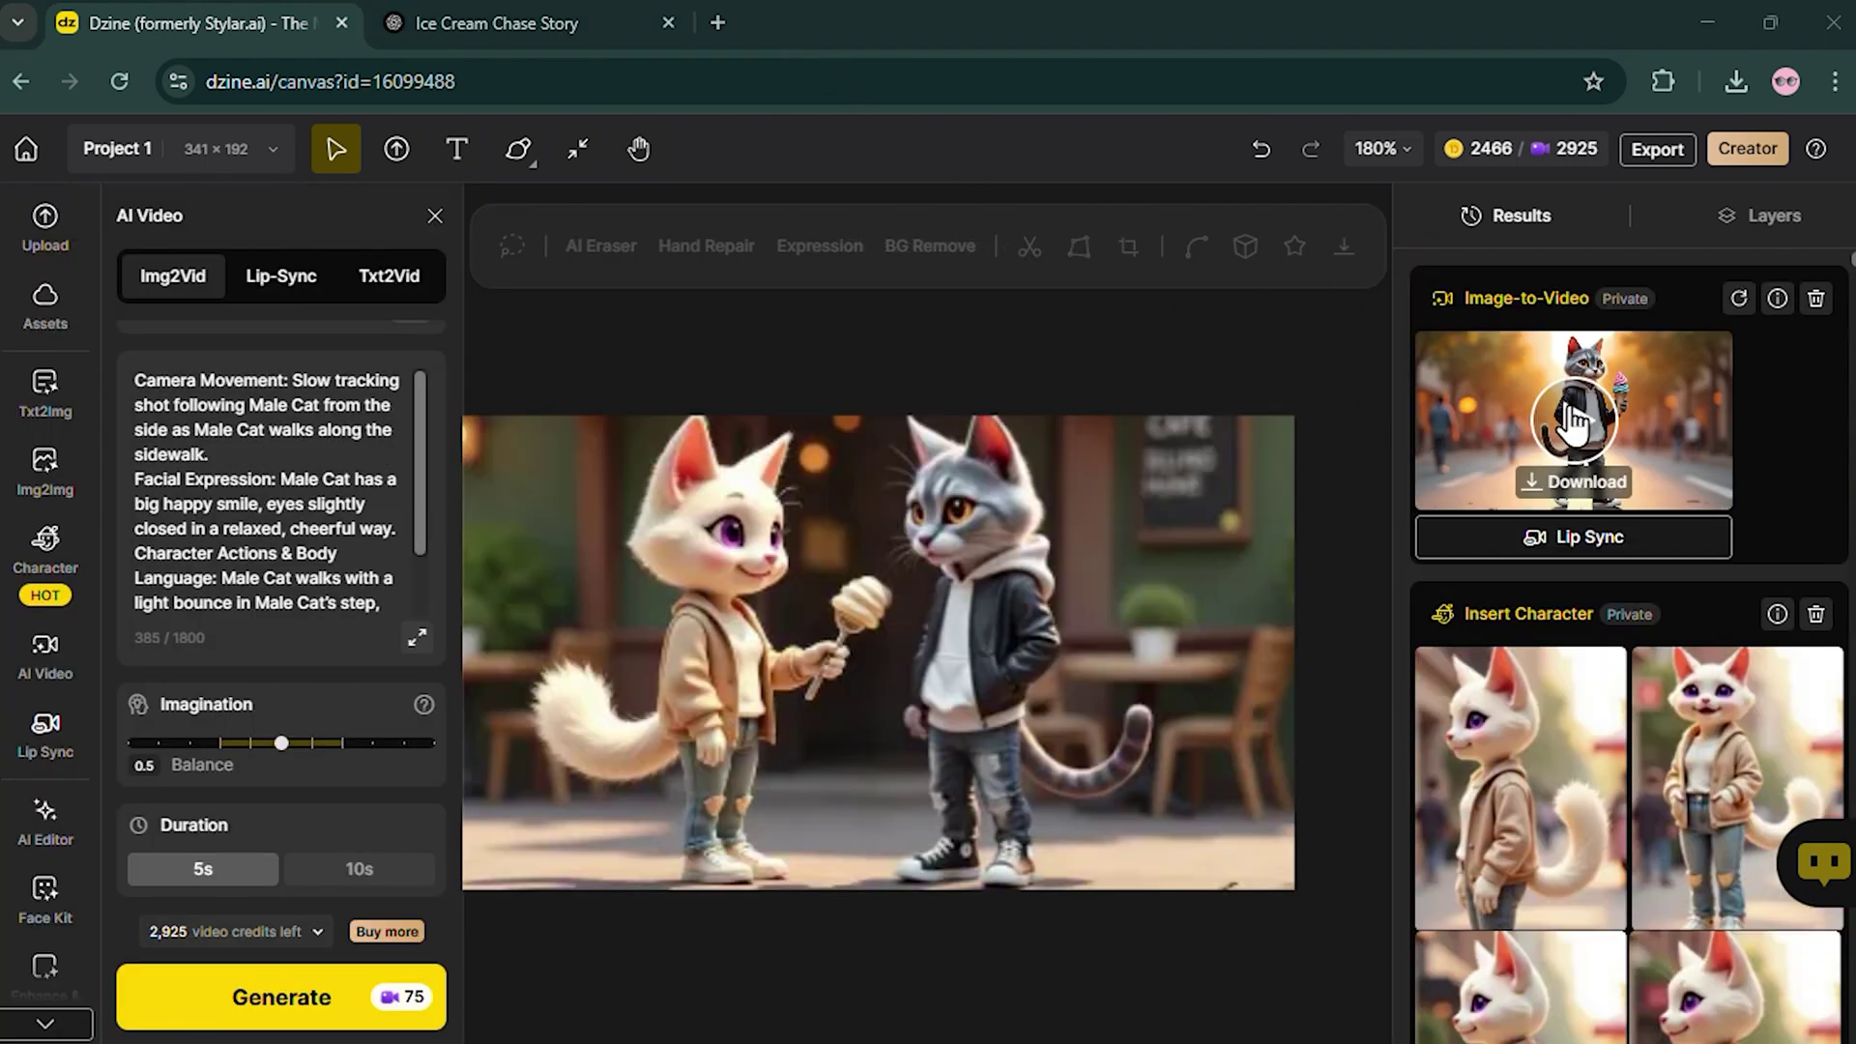
# - Preview the finished cat video clip, then close the preview
pyautogui.click(1574, 421)
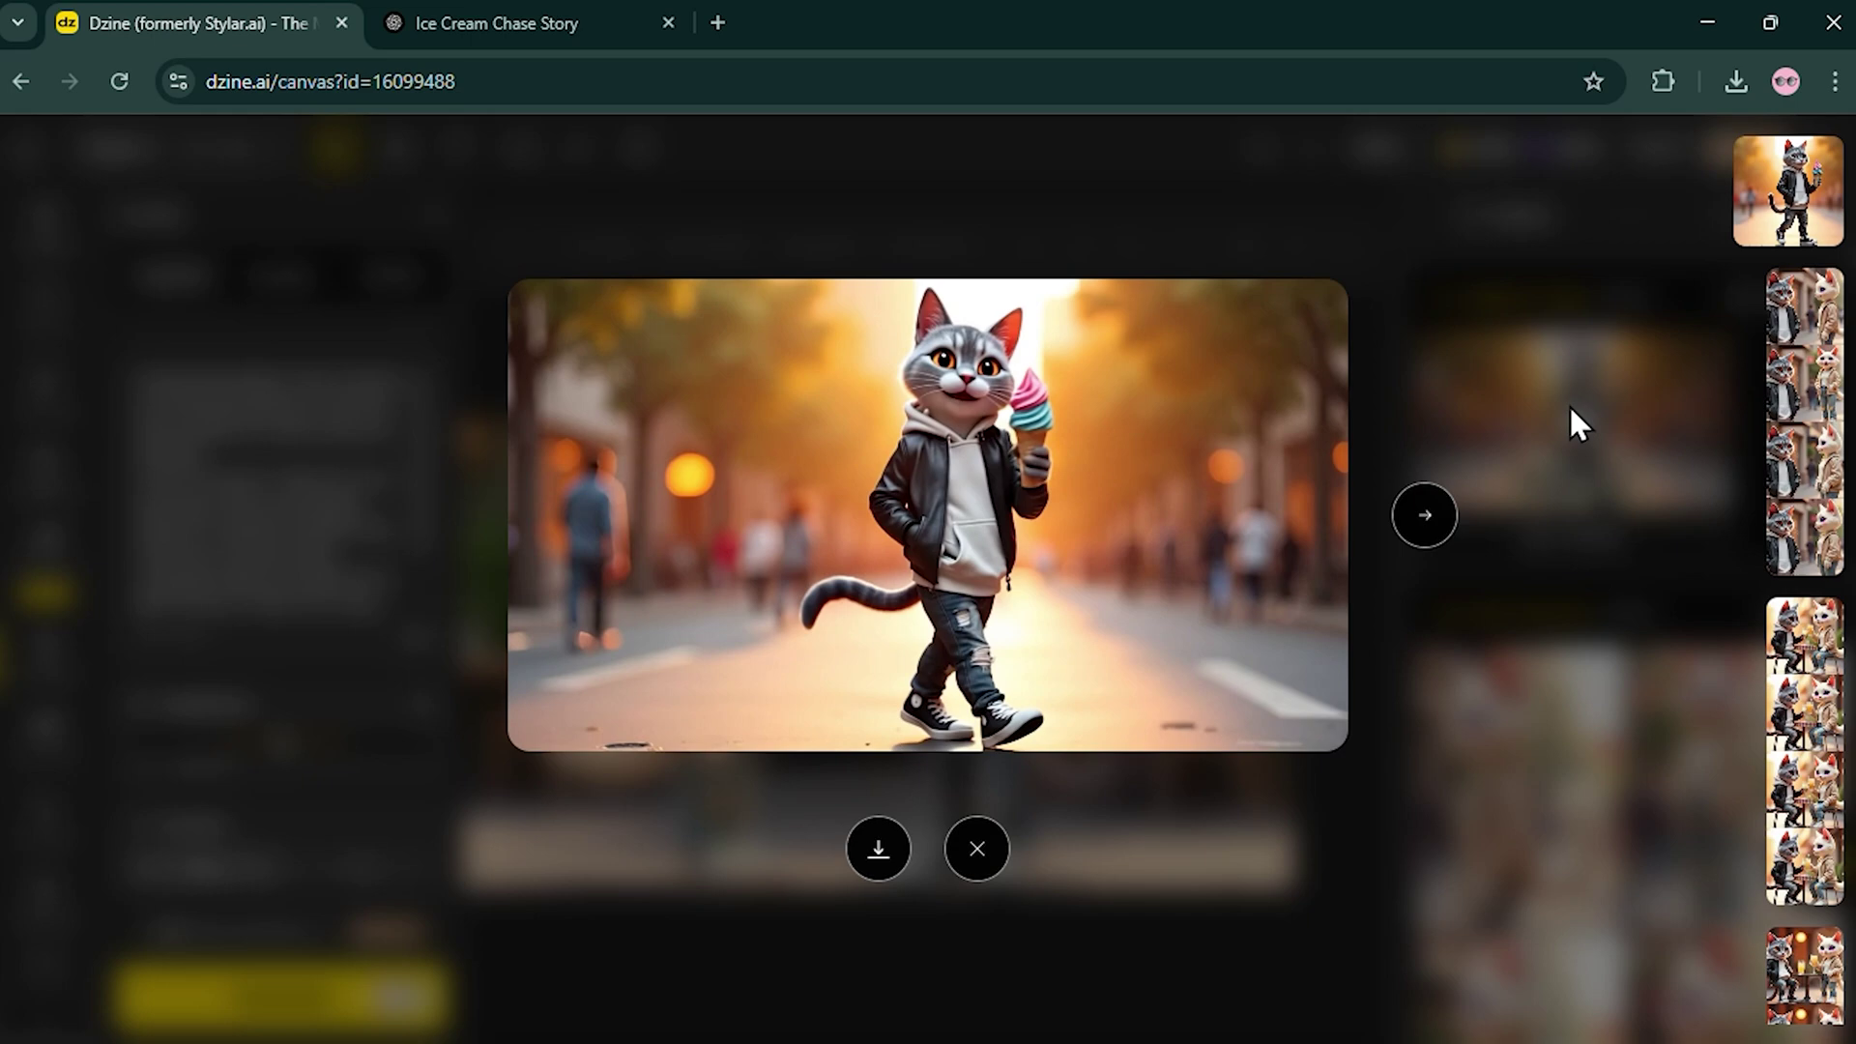
pyautogui.click(1569, 405)
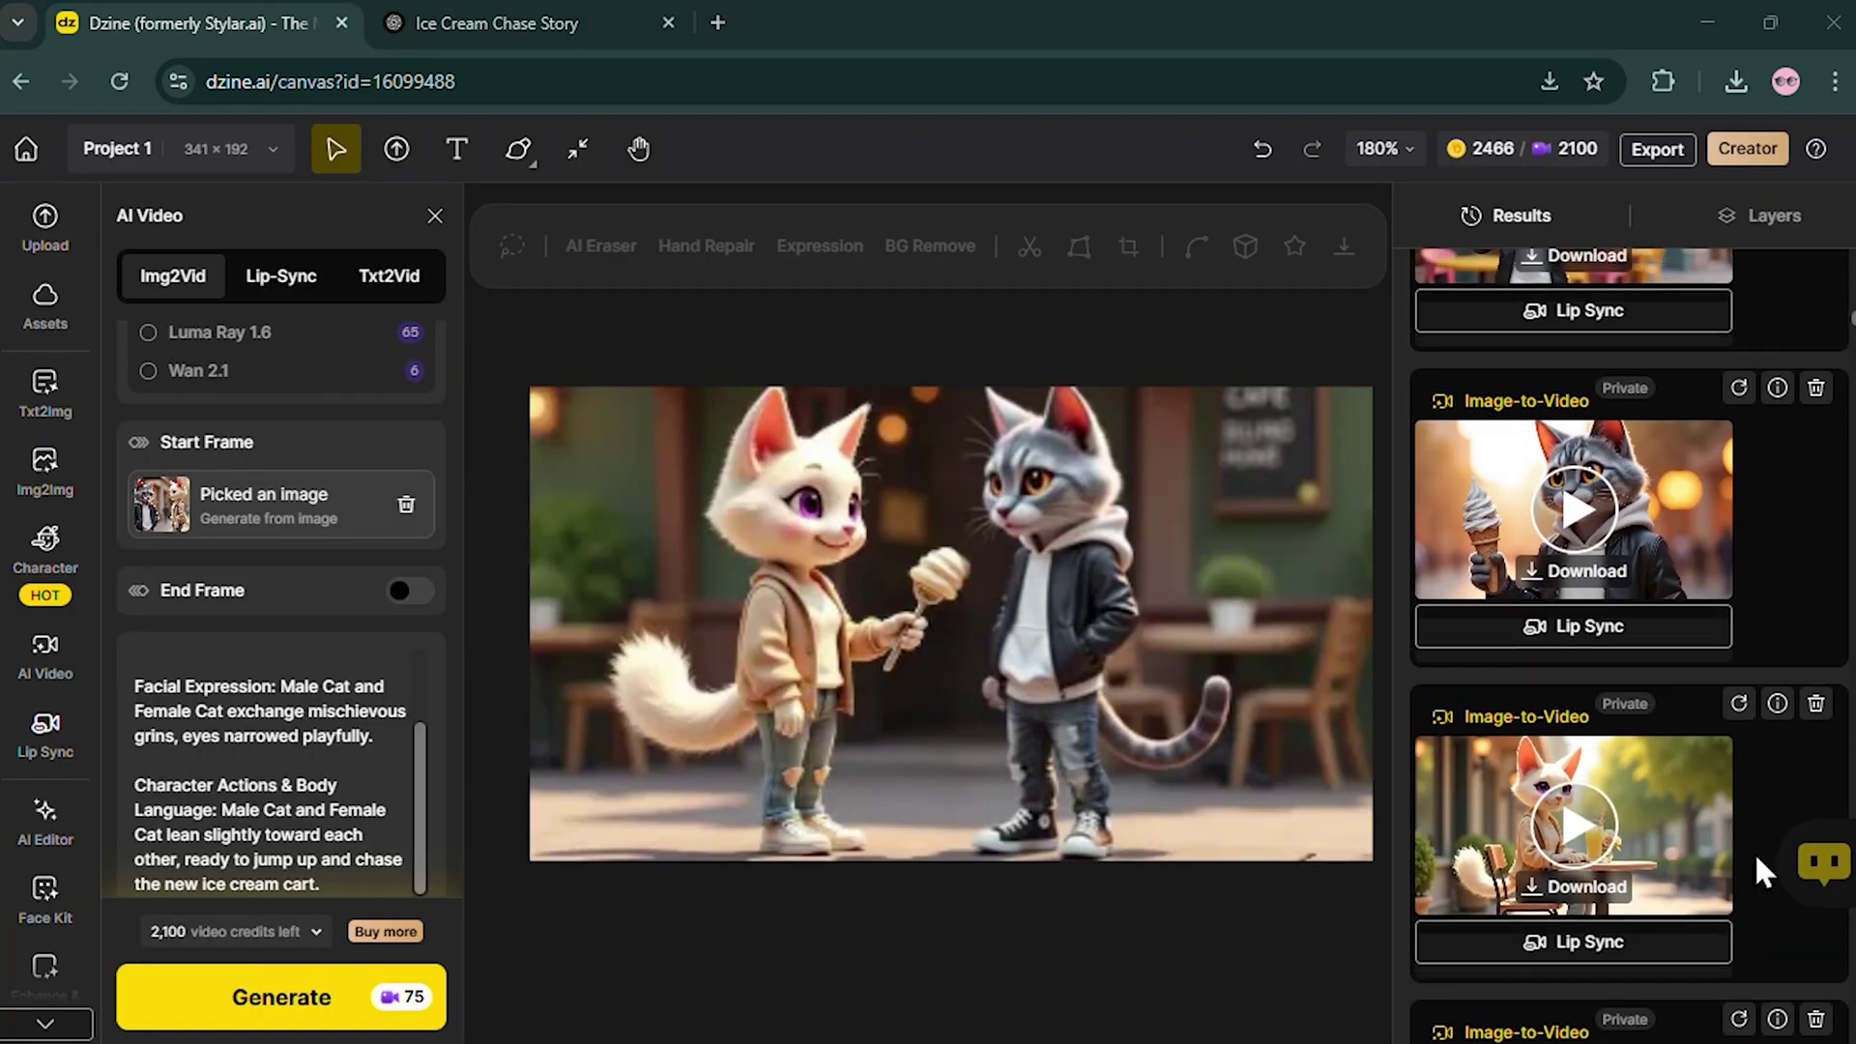
pyautogui.scroll(5, 1756, 852)
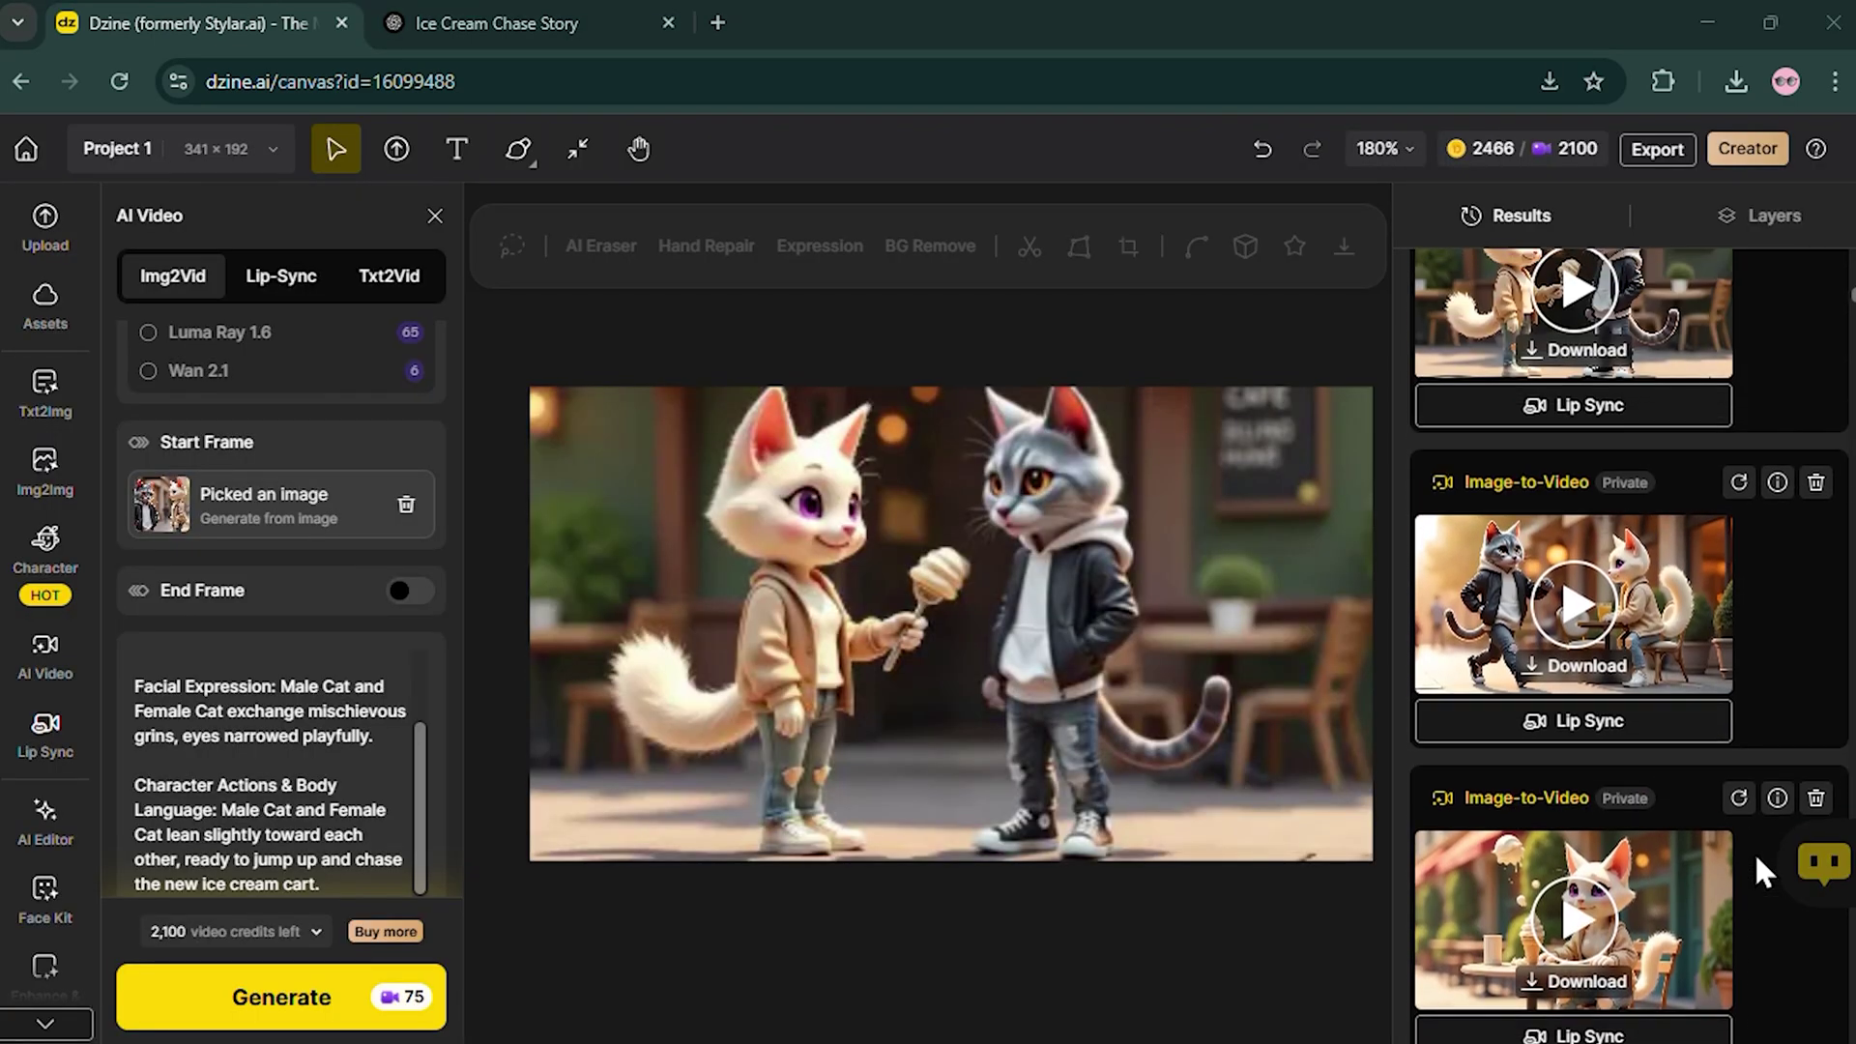
pyautogui.scroll(2, 1755, 852)
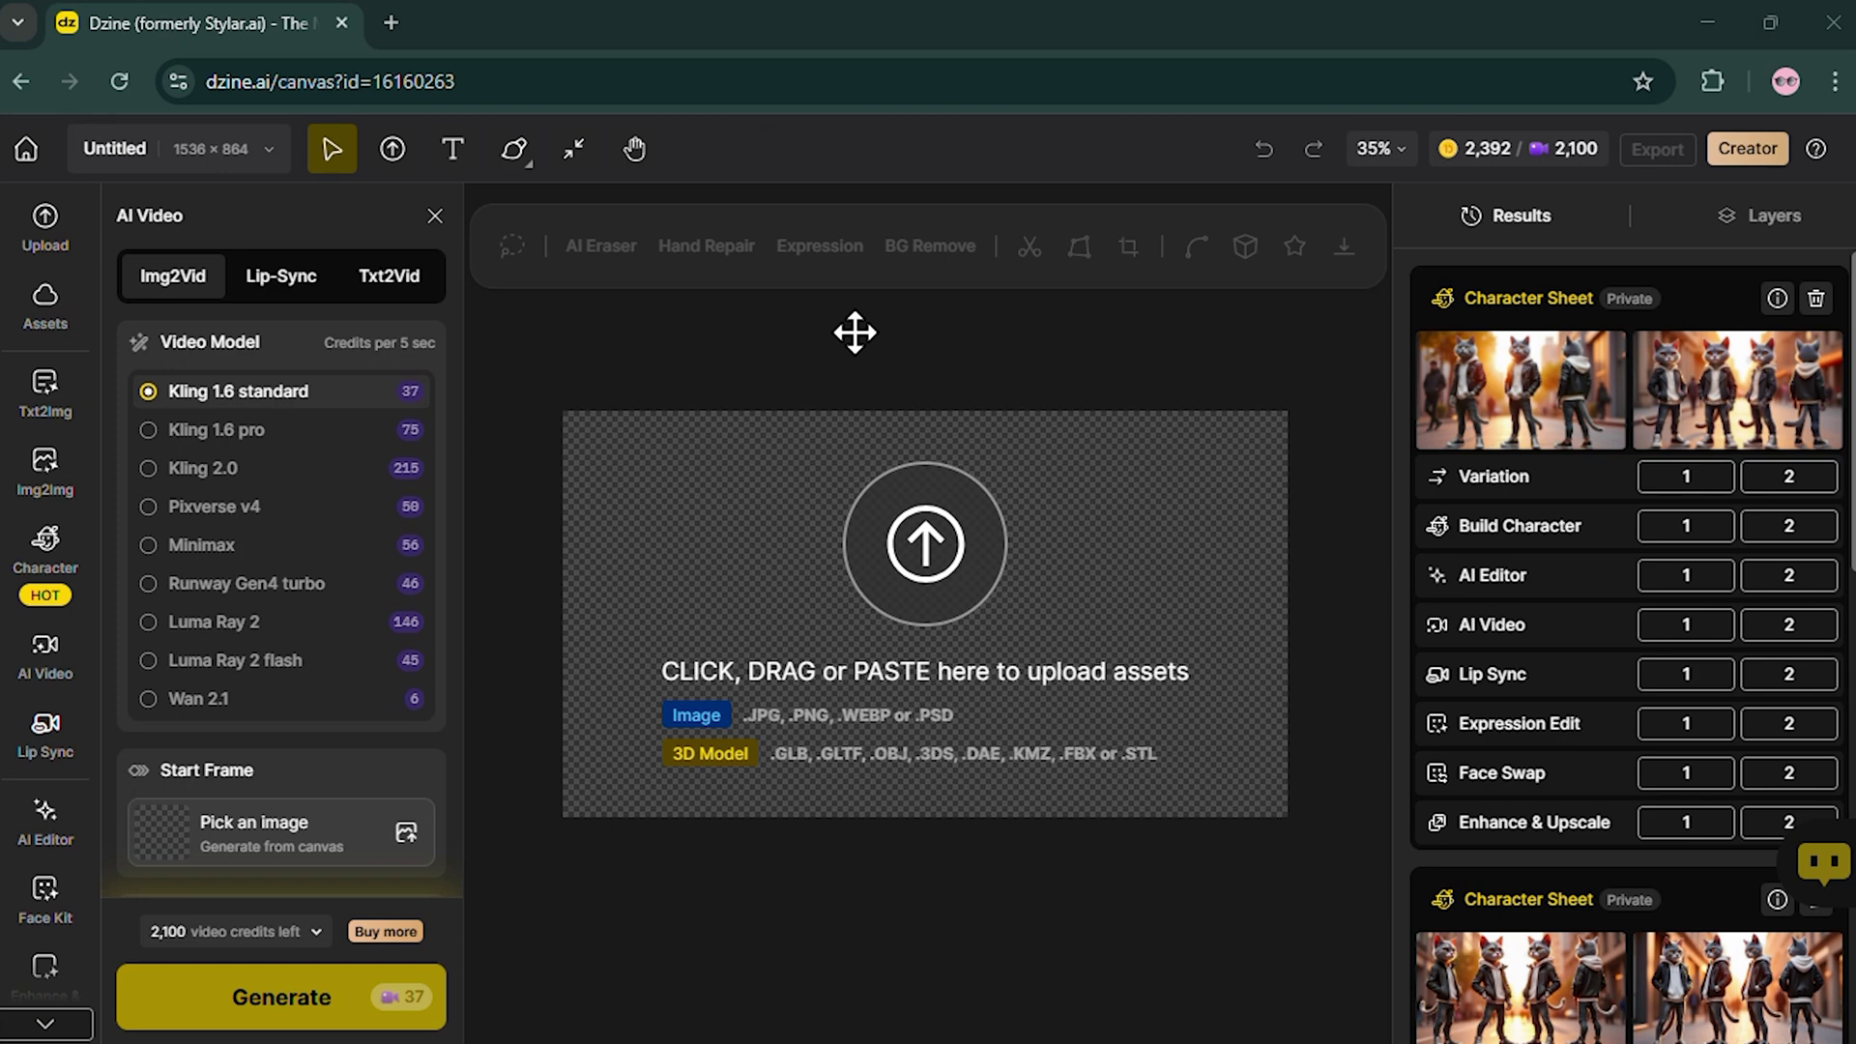
# - Upload the red-haired woman's portrait as the Lip Sync face, cropped 16:9 and zoomed out
pyautogui.click(47, 748)
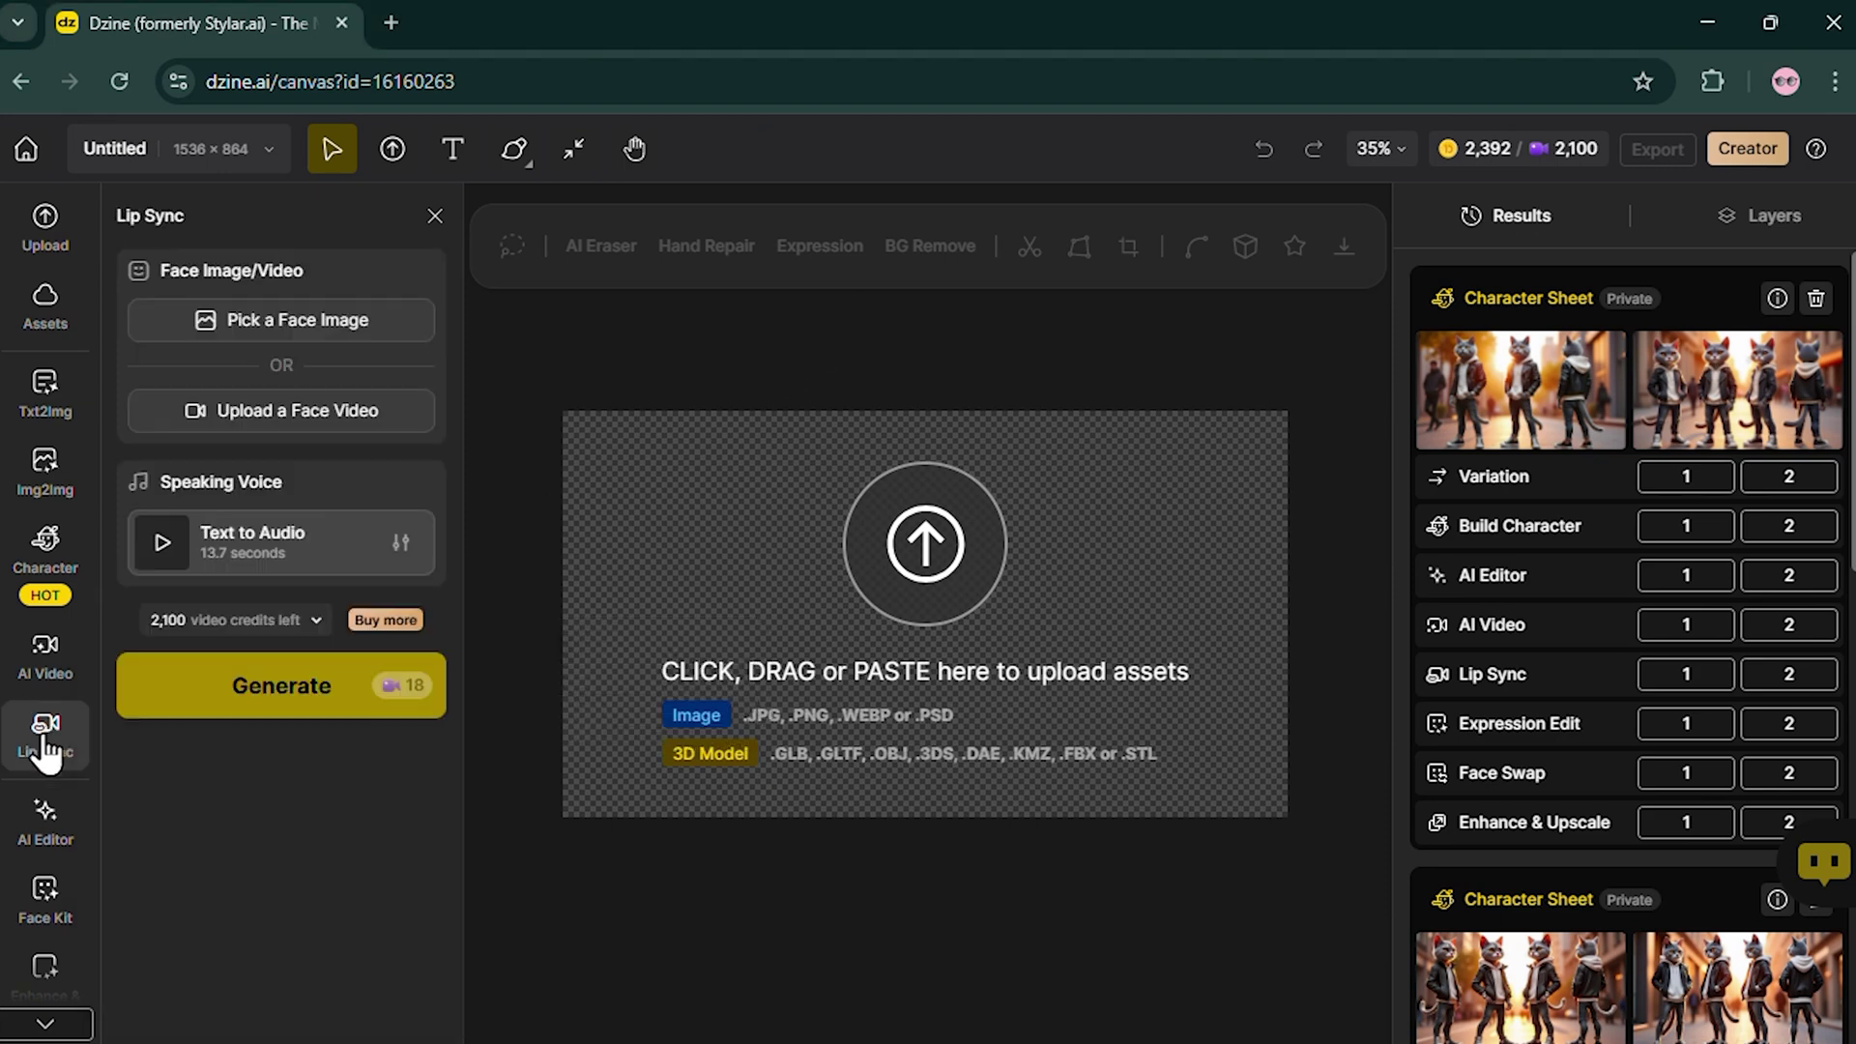
pyautogui.click(338, 322)
pyautogui.click(879, 426)
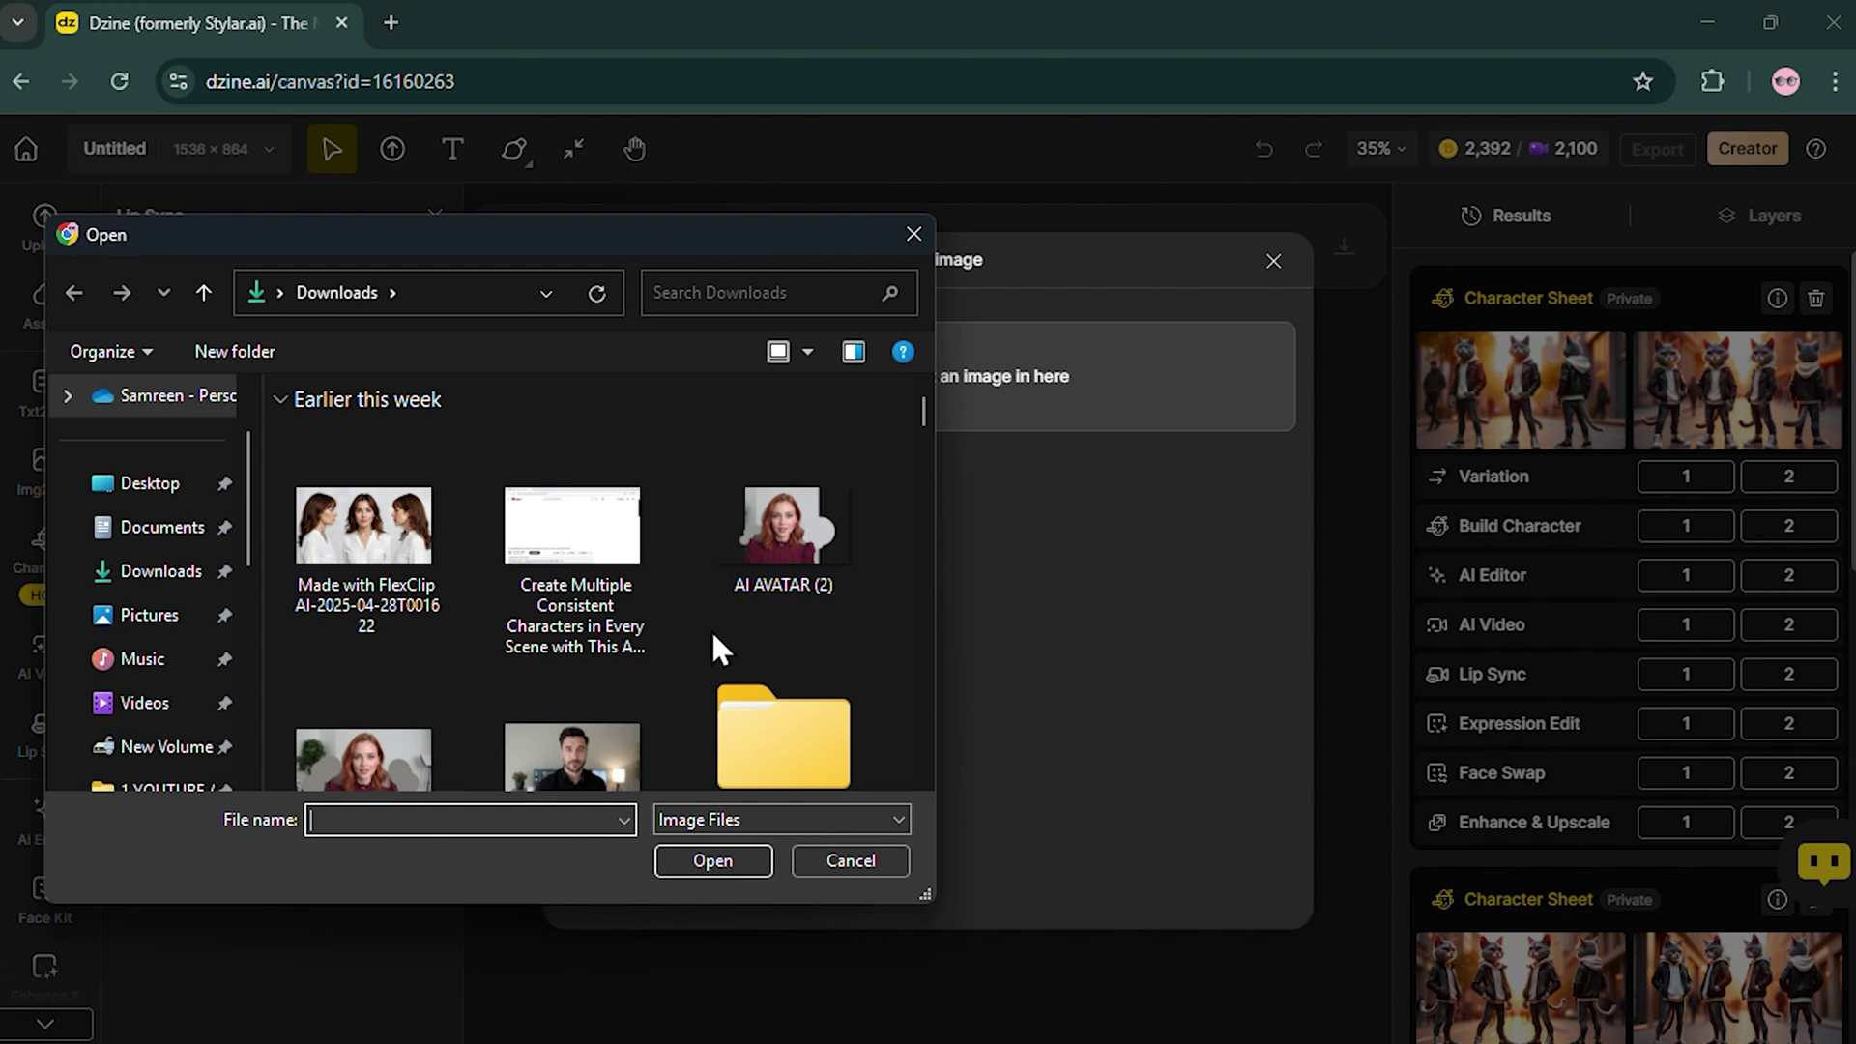
pyautogui.scroll(-3, 435, 581)
pyautogui.doubleClick(396, 550)
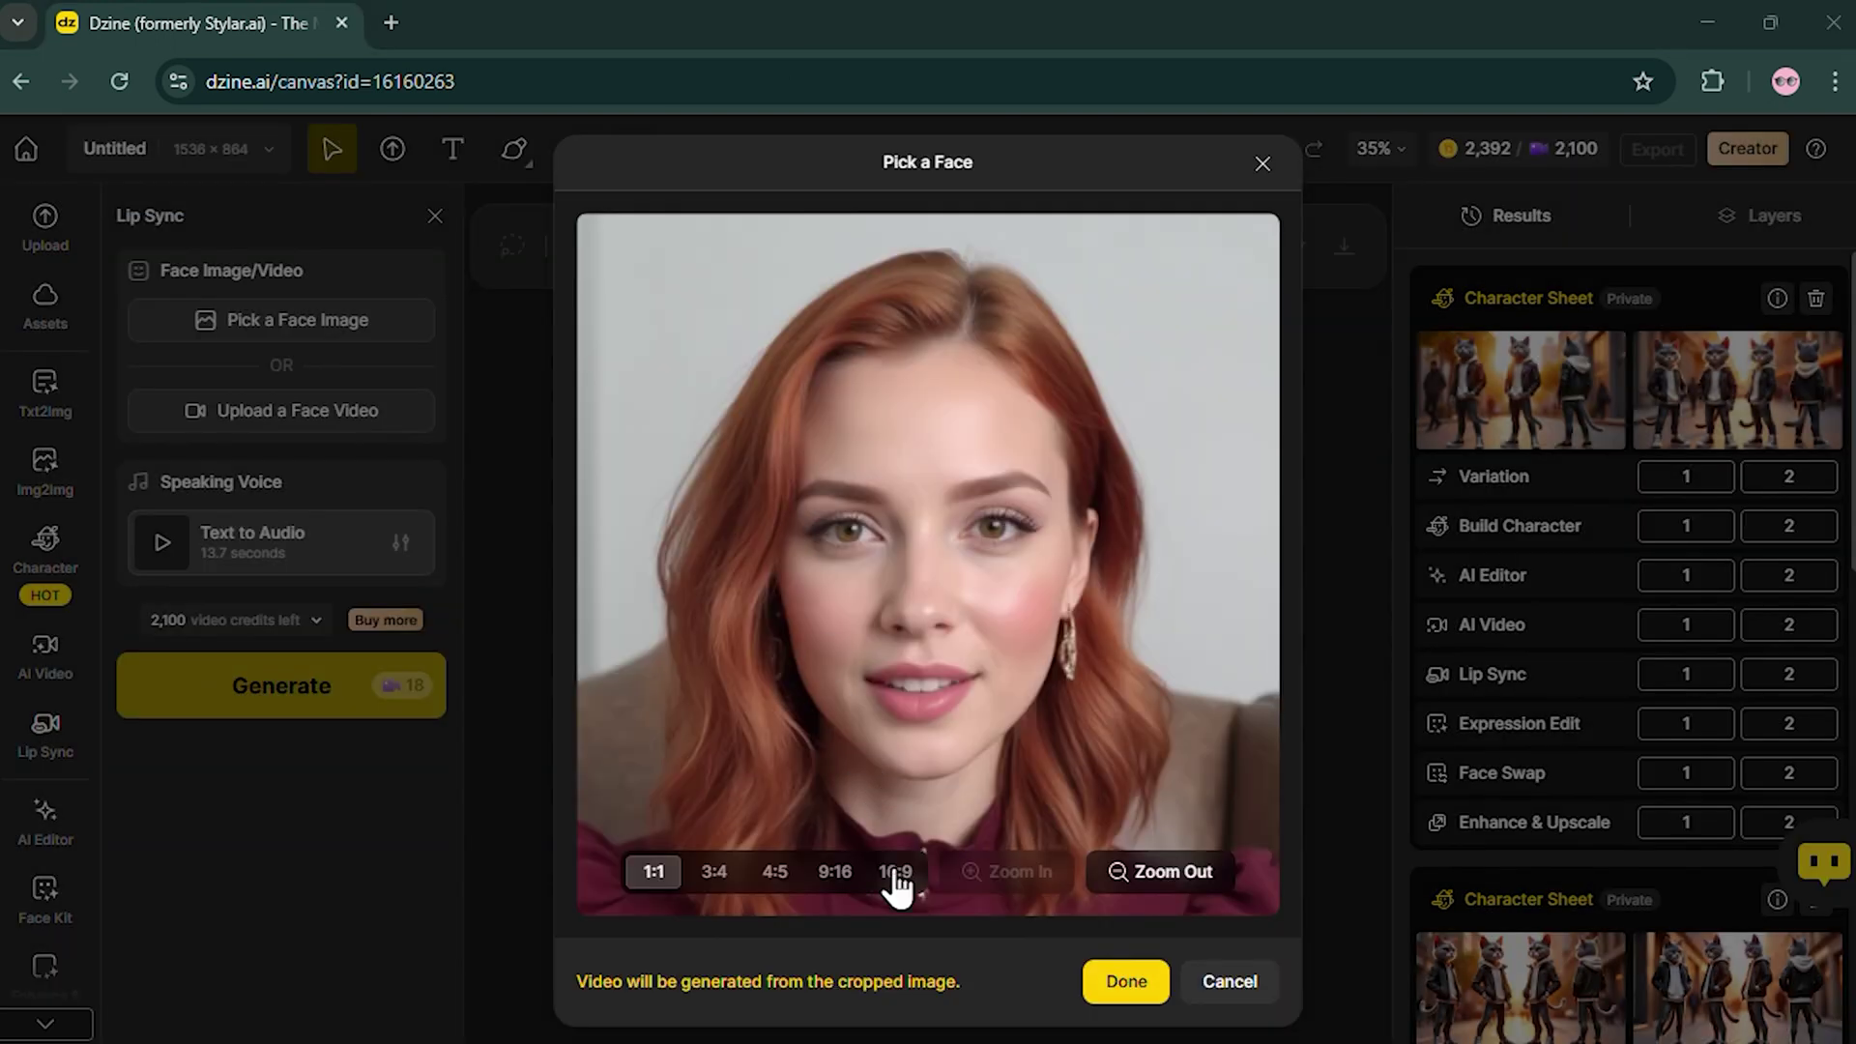
pyautogui.click(892, 875)
pyautogui.click(1155, 885)
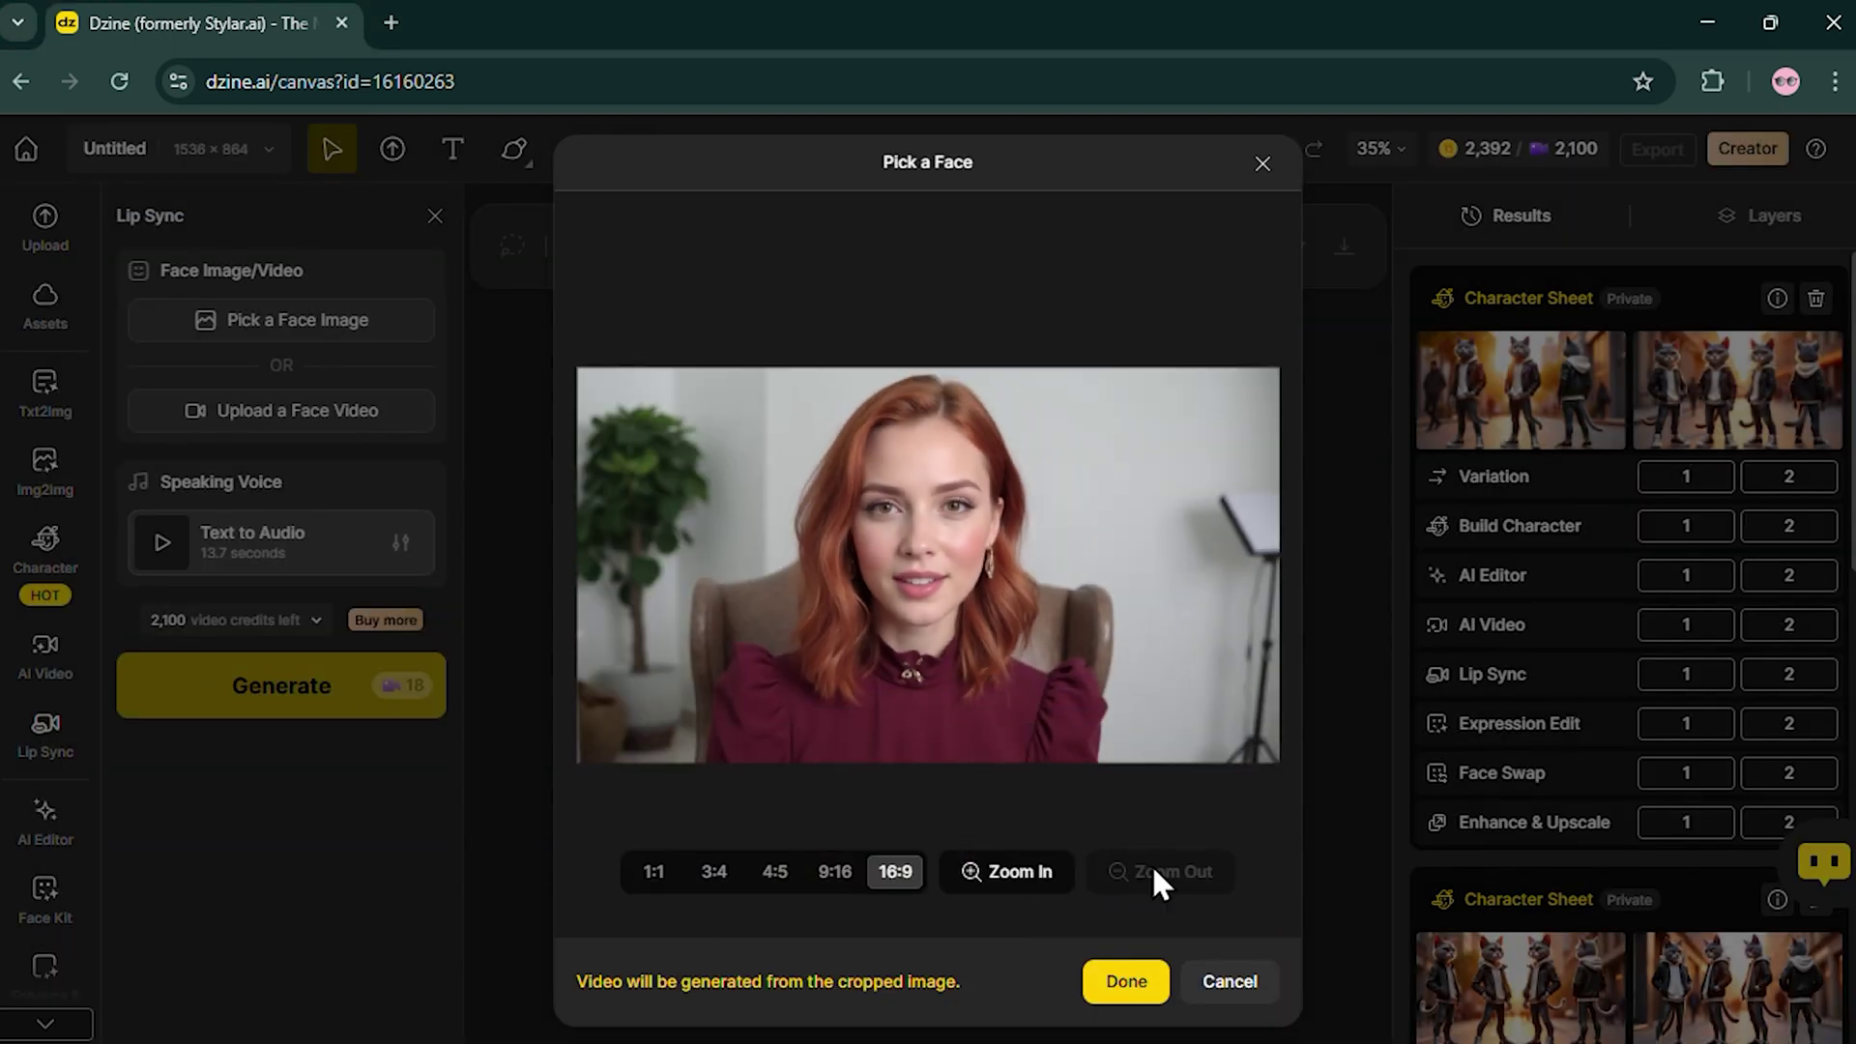
pyautogui.click(1127, 987)
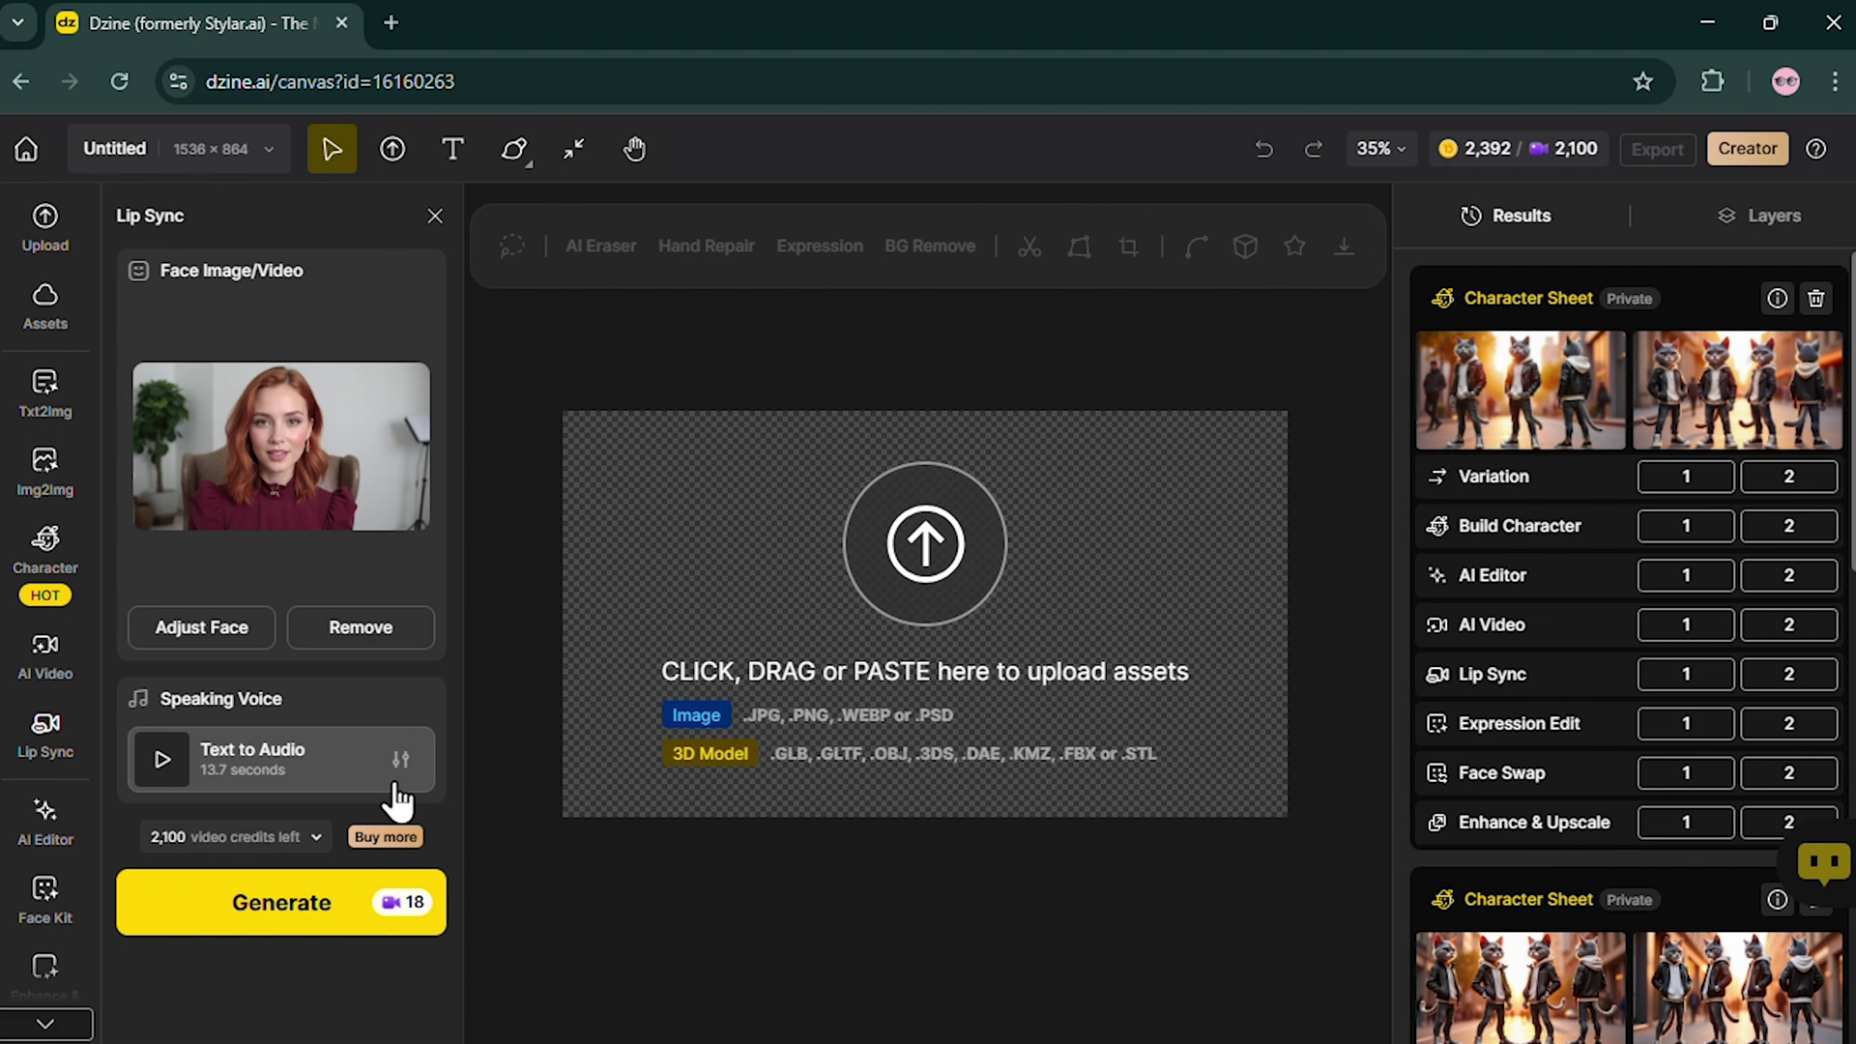
# - Generate the welcome speech with Text to Speech, then play the resulting lip-sync video
pyautogui.click(370, 786)
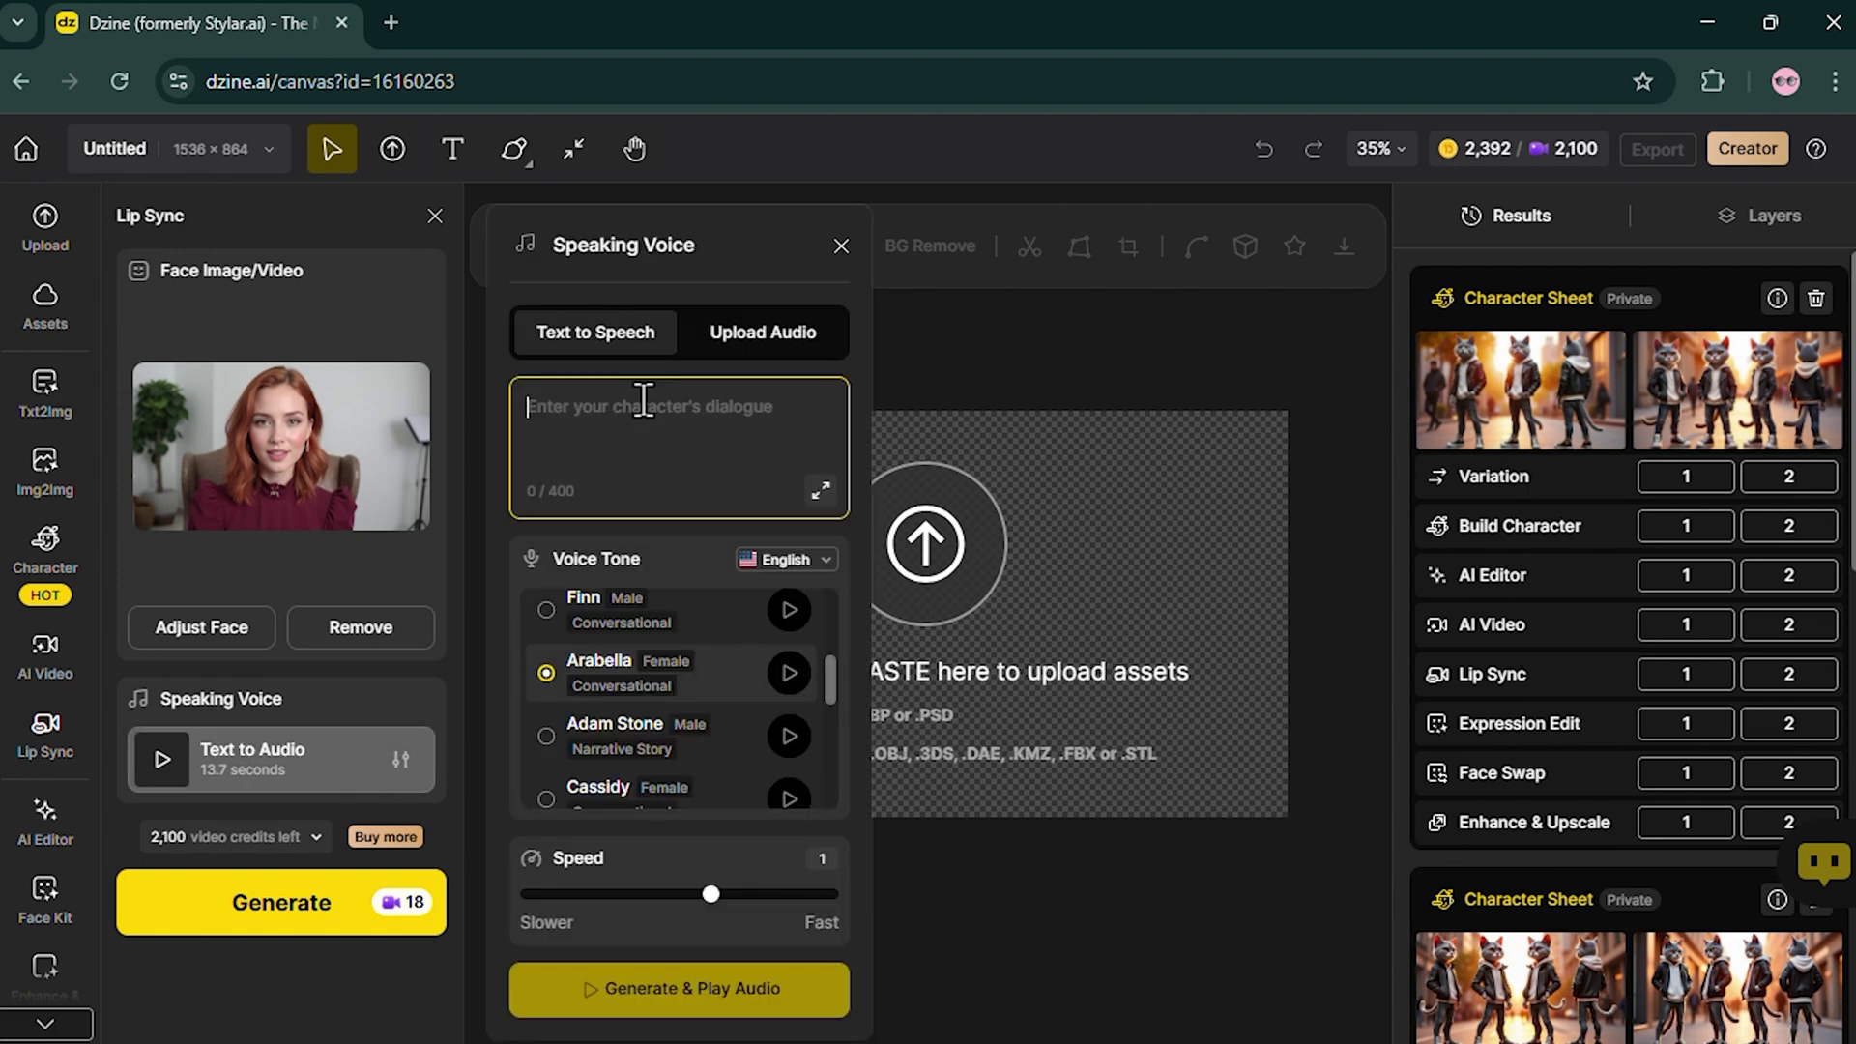
pyautogui.click(773, 348)
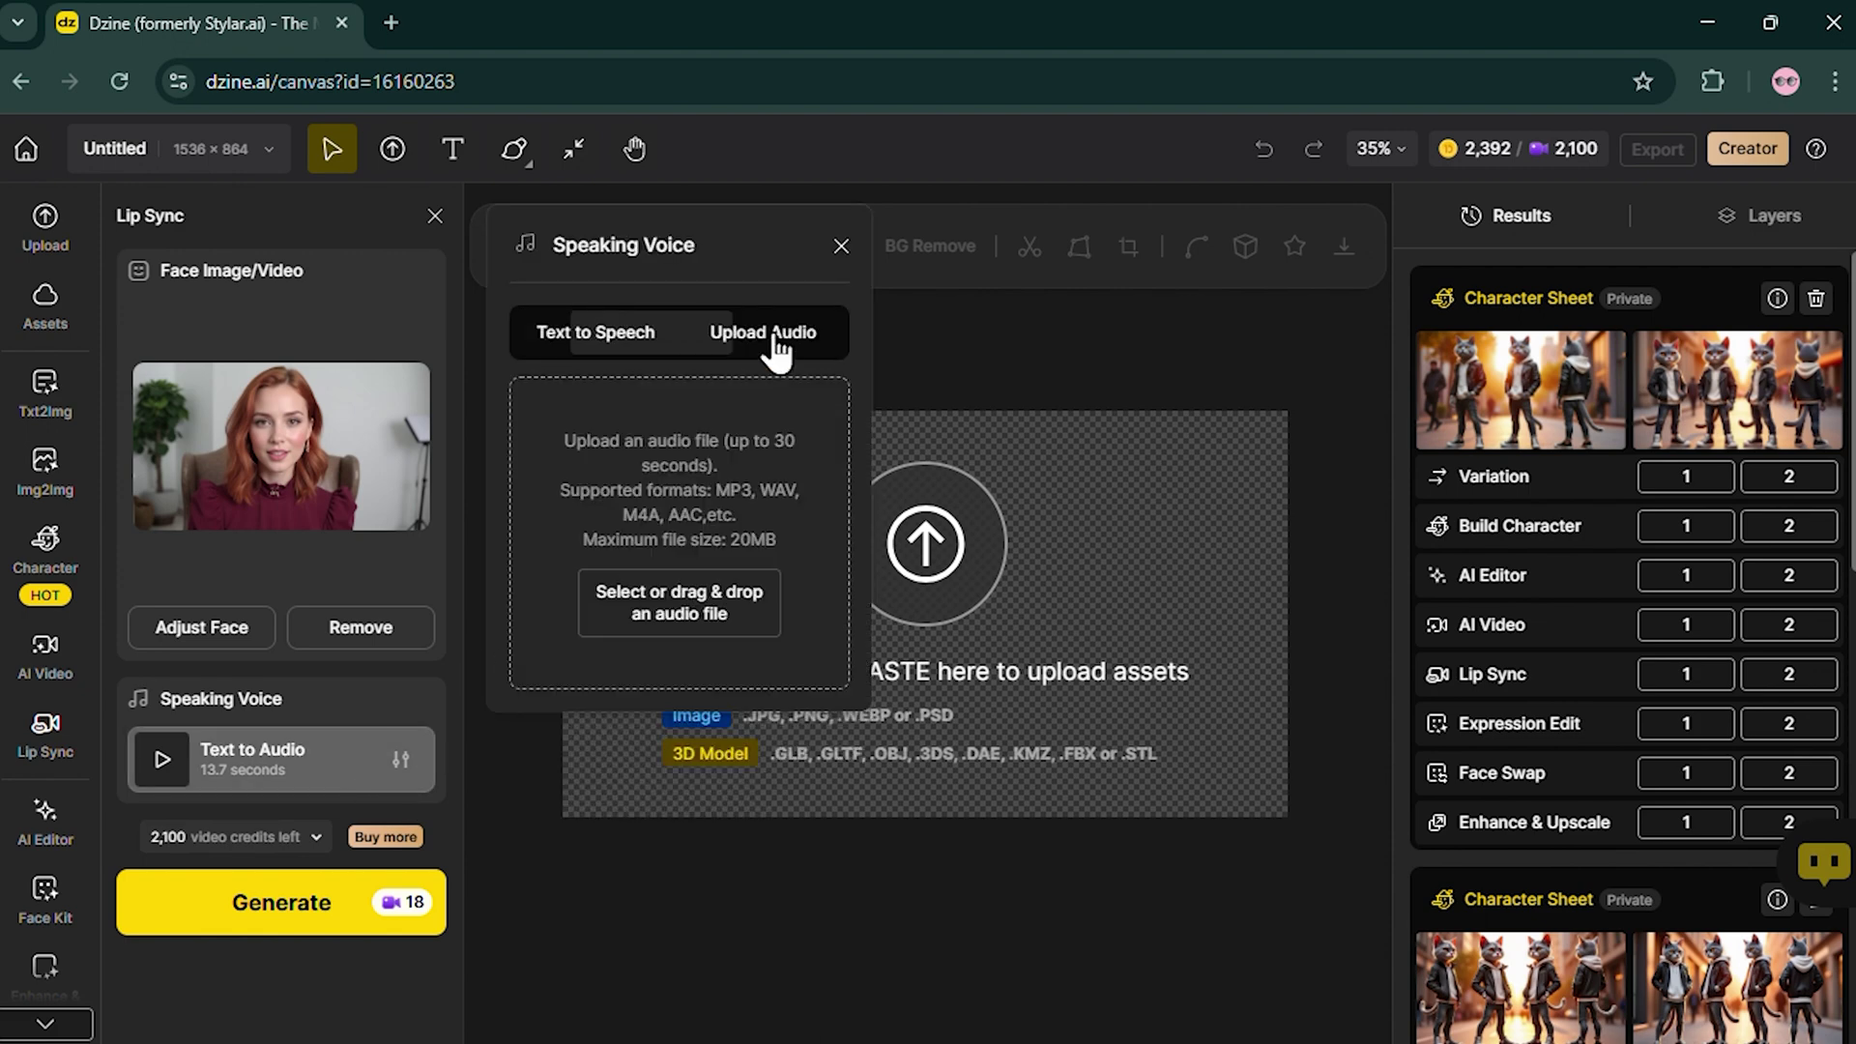
pyautogui.click(640, 351)
pyautogui.scroll(-1, 717, 755)
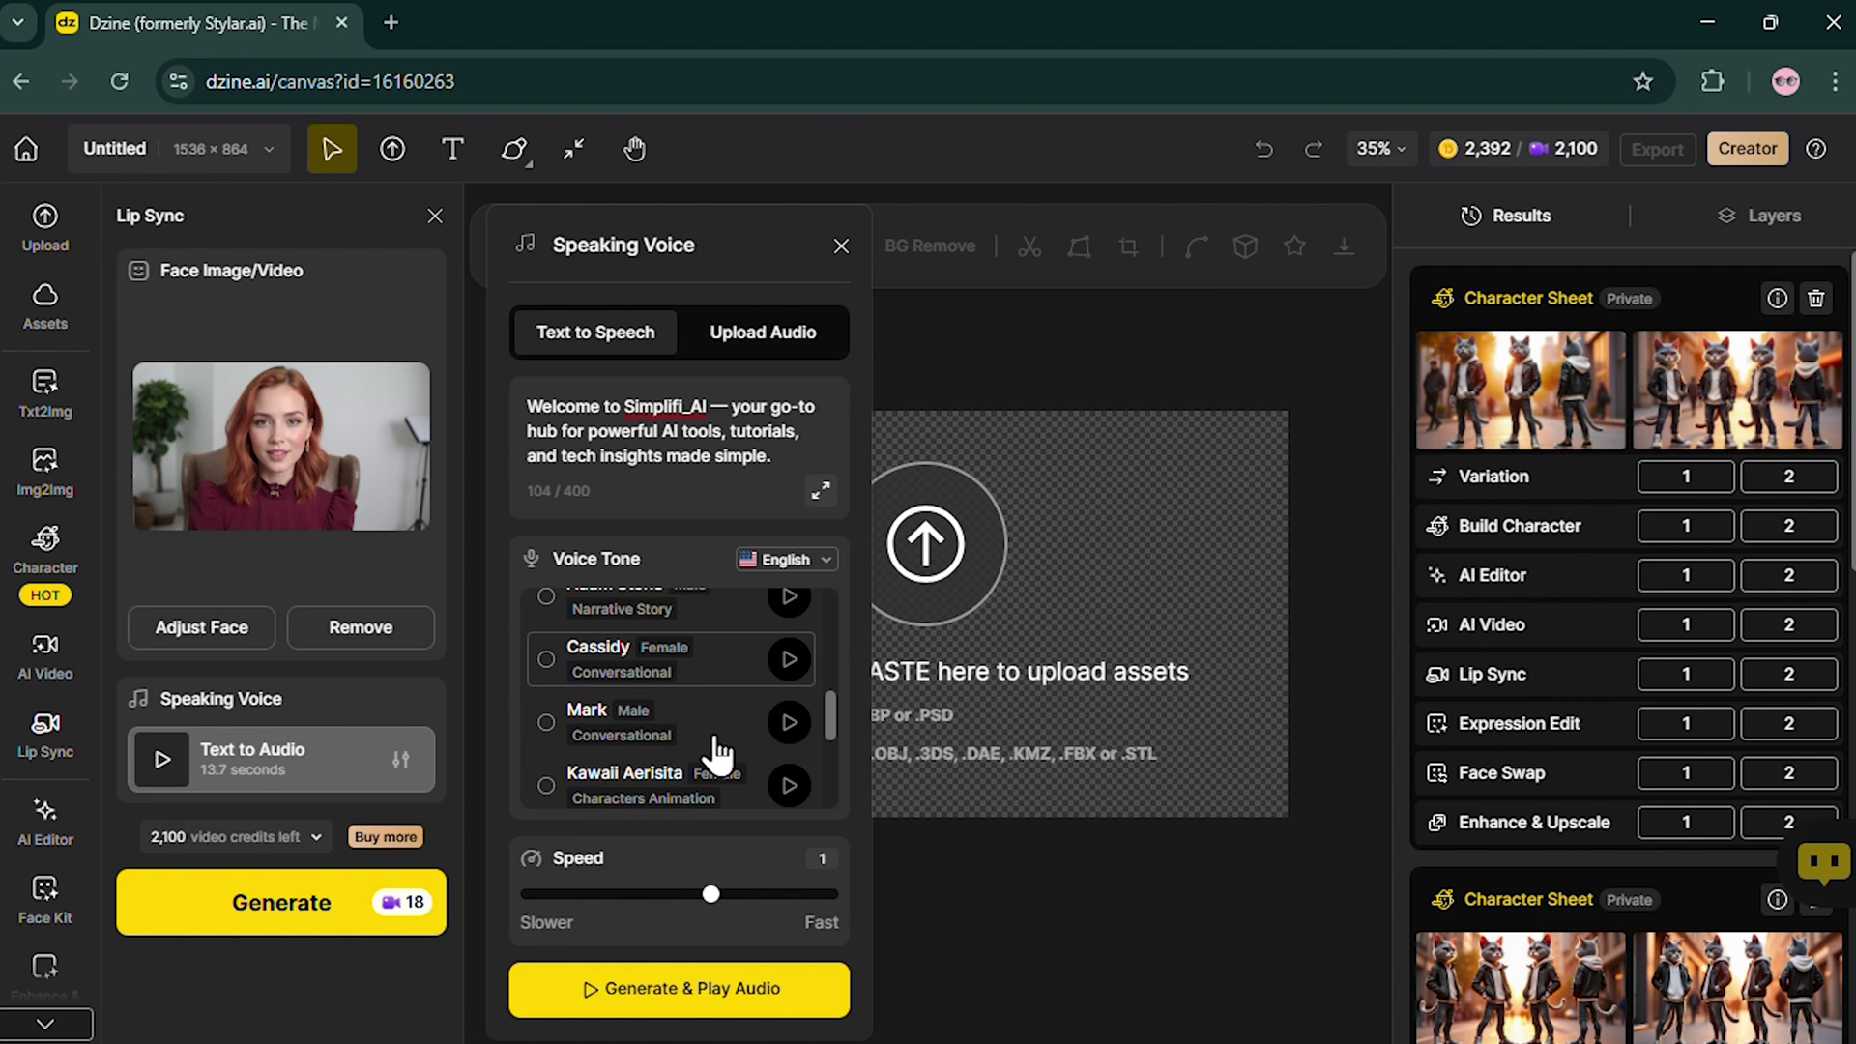
pyautogui.scroll(5, 718, 755)
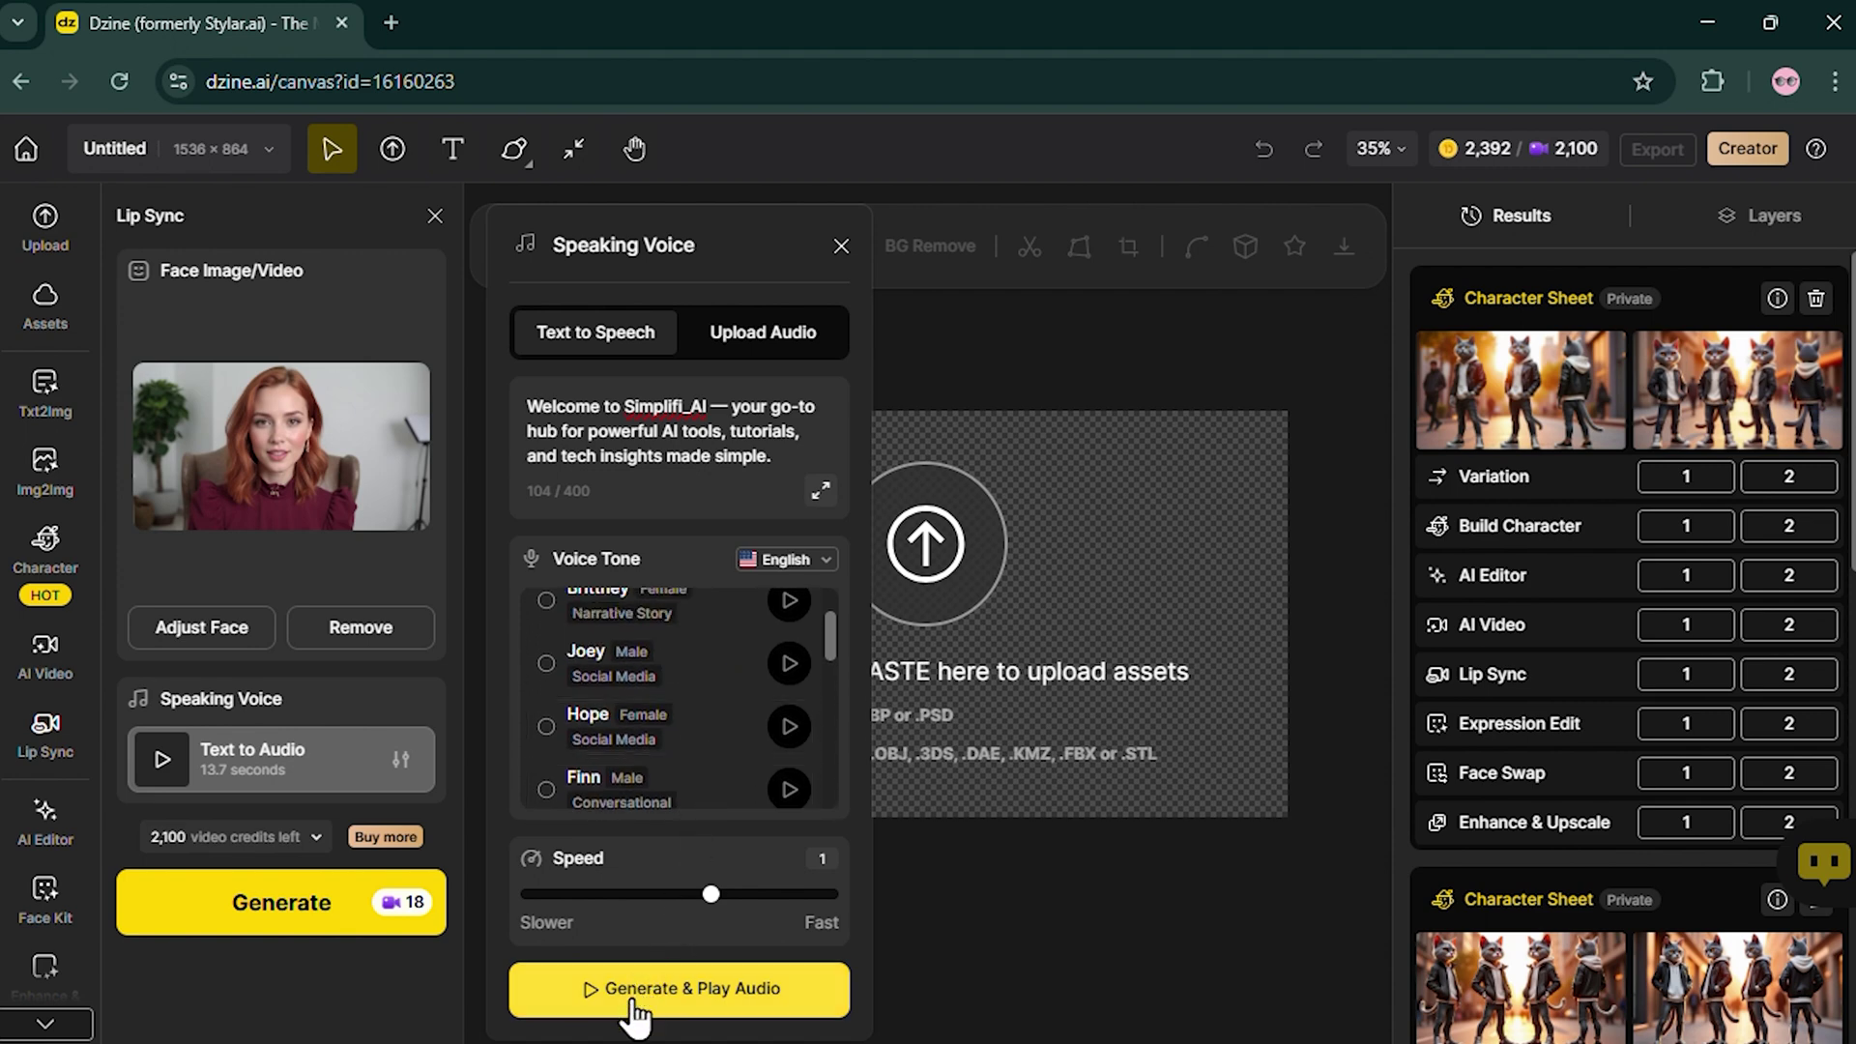
pyautogui.scroll(-2, 594, 718)
pyautogui.click(655, 709)
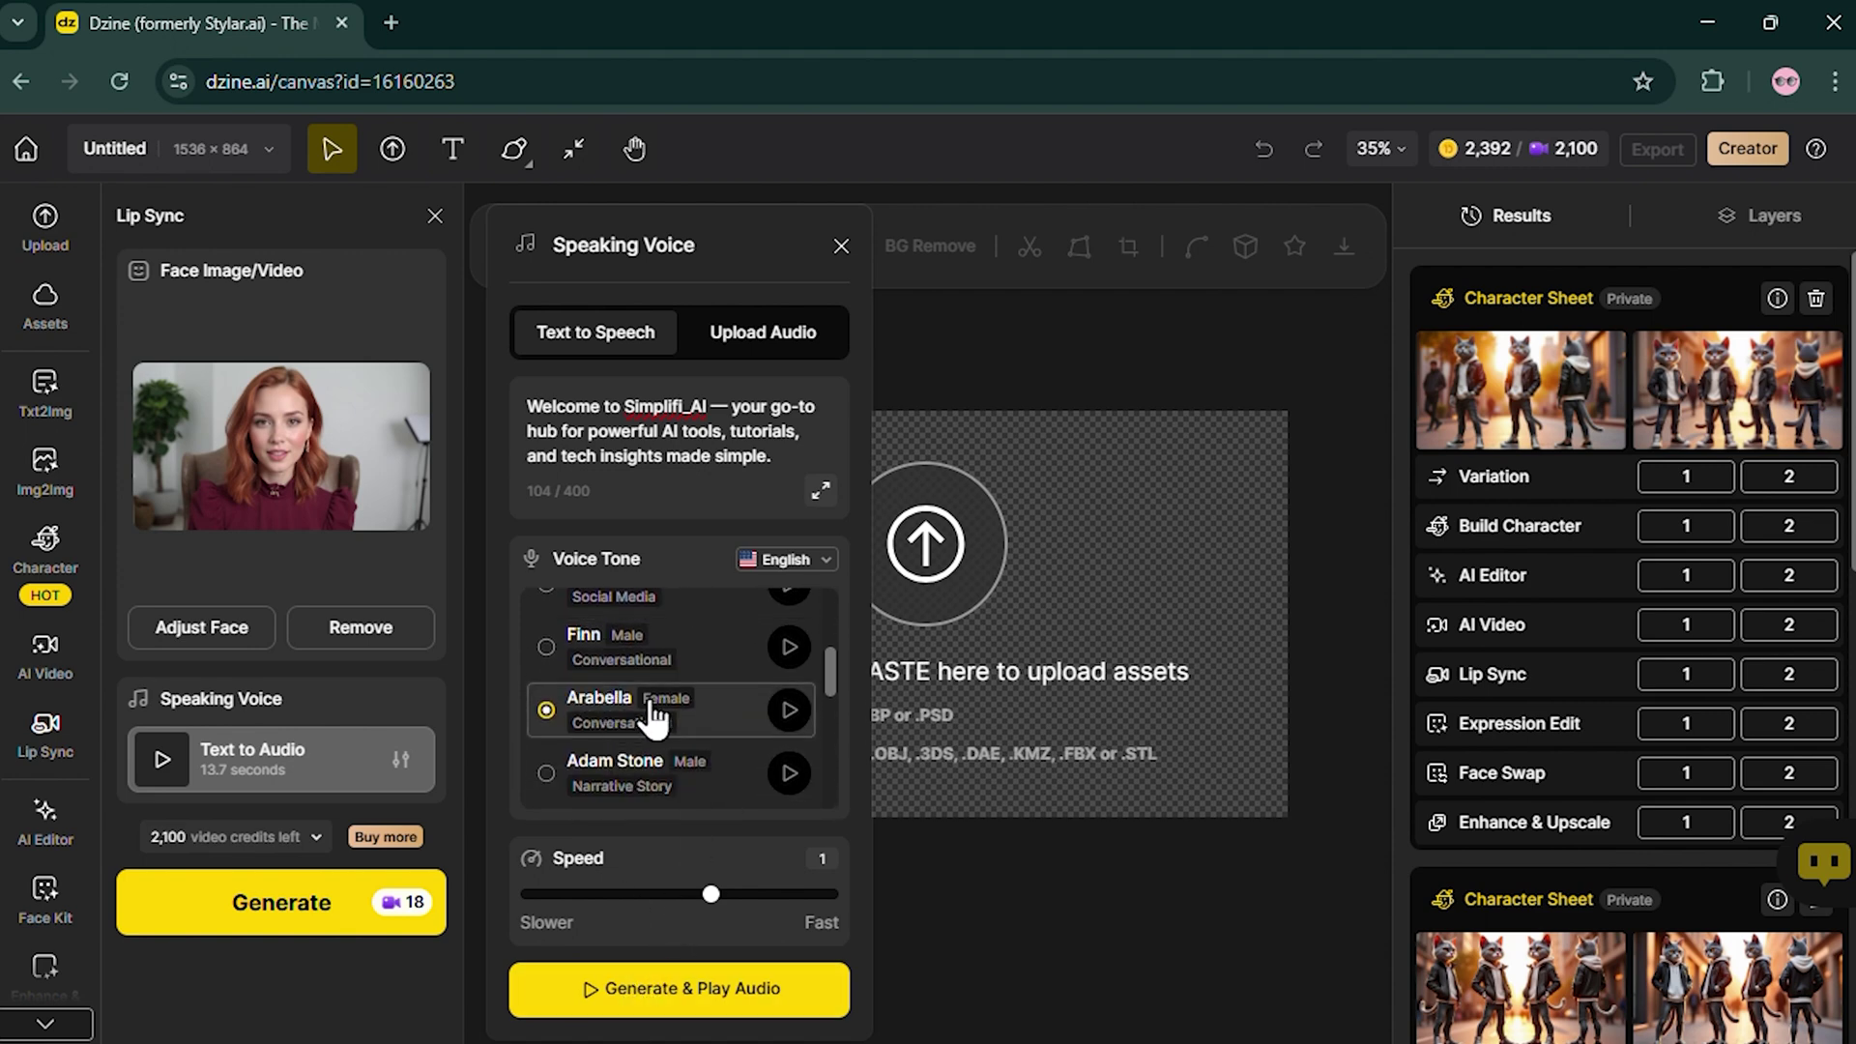
pyautogui.click(721, 987)
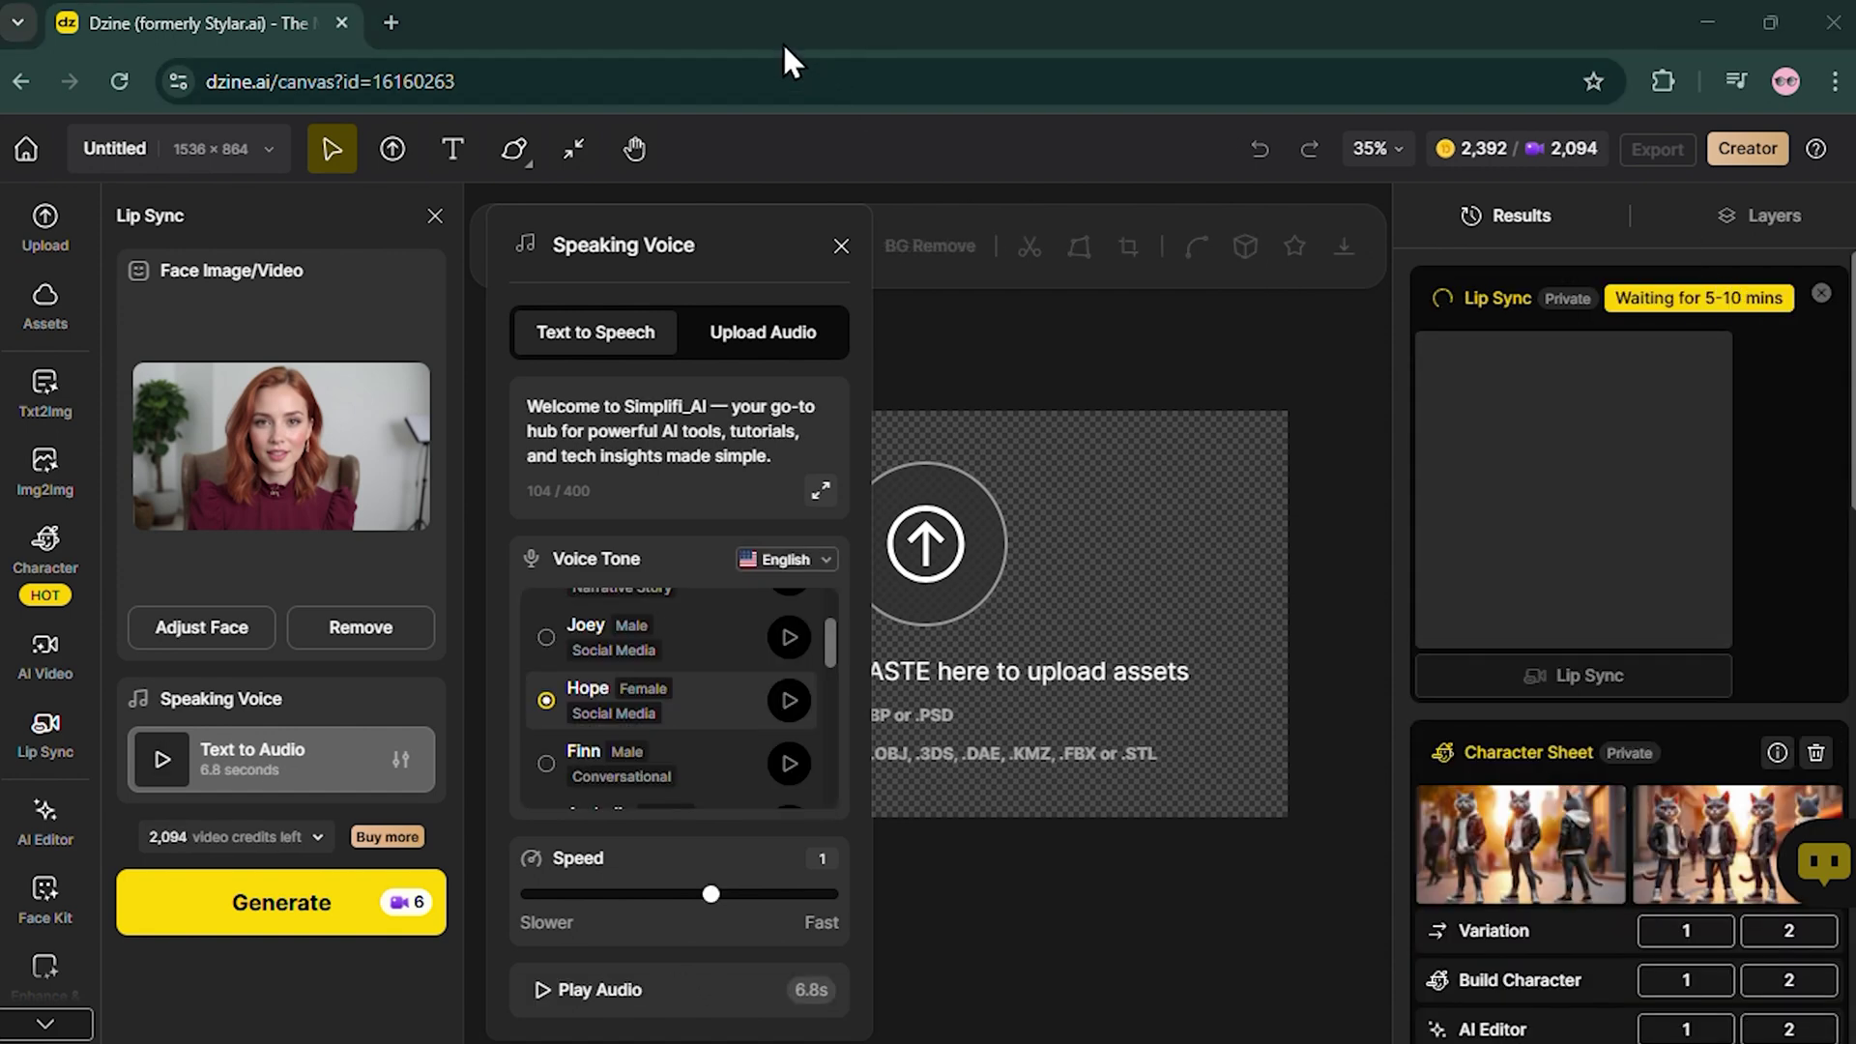
pyautogui.click(1597, 435)
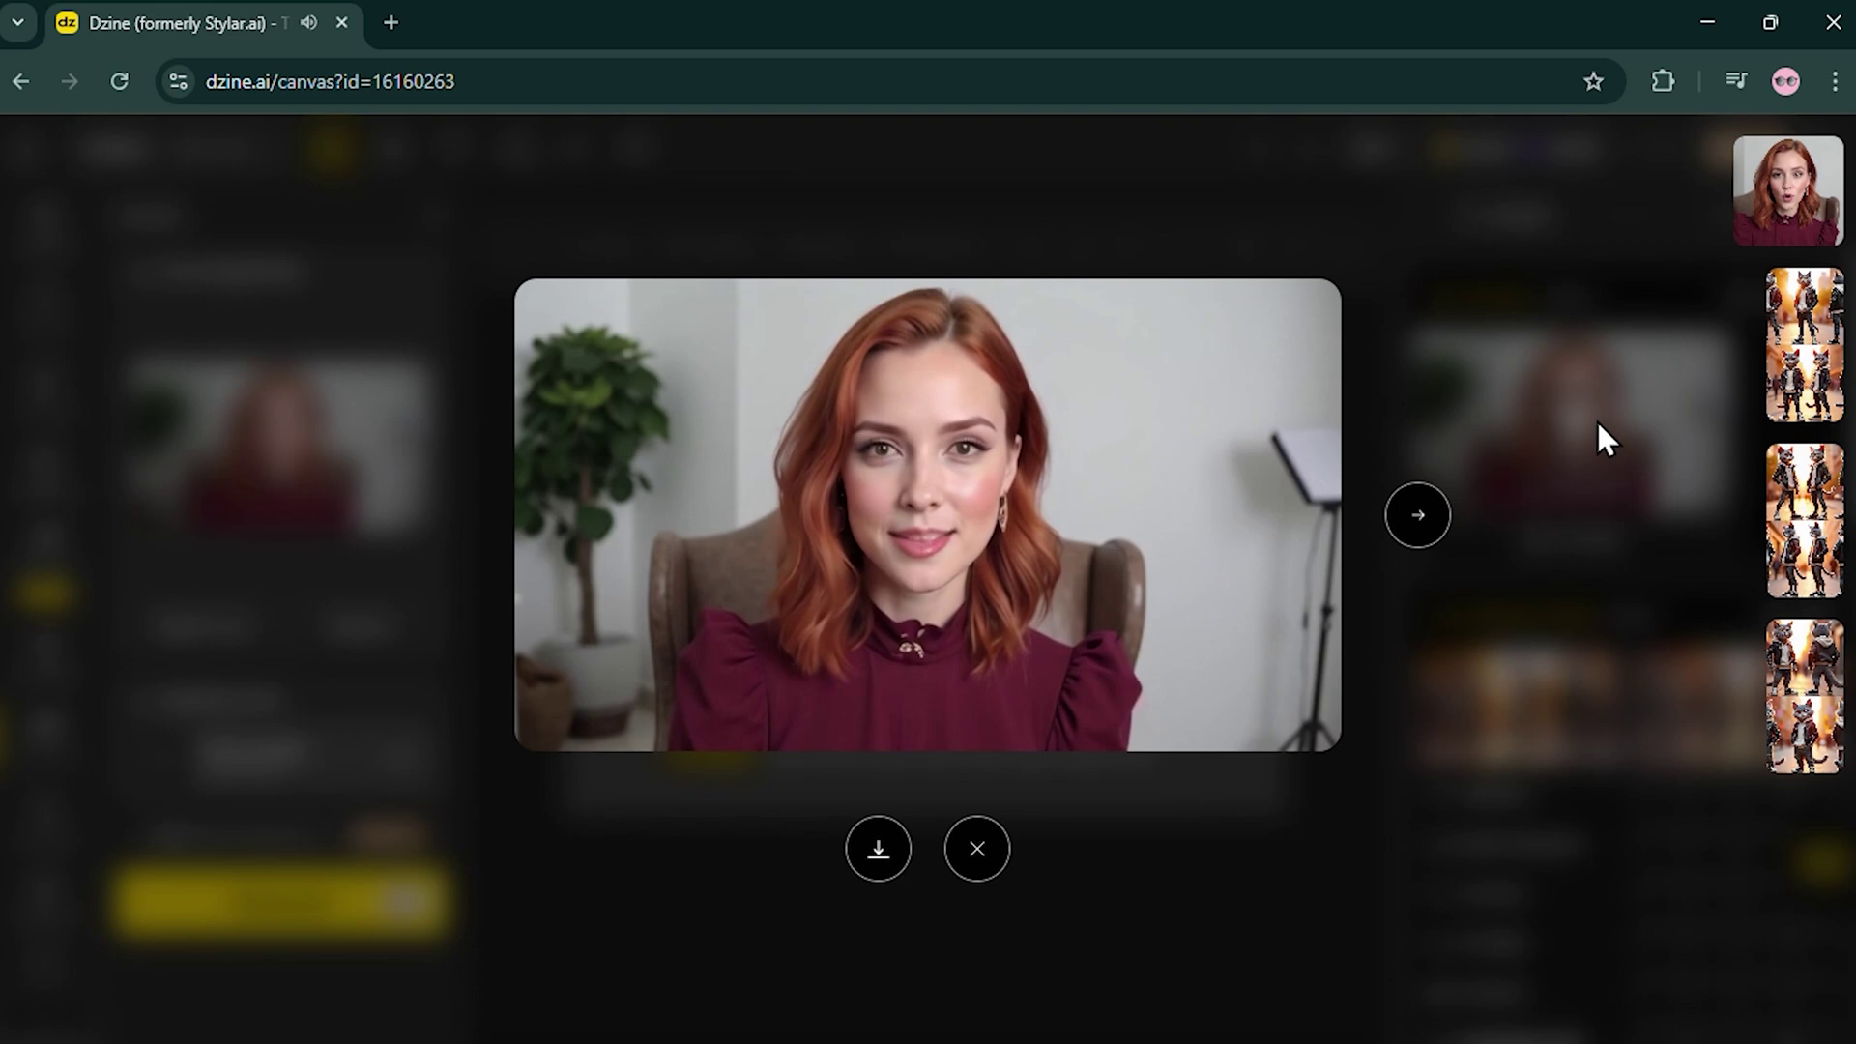
# - Close the talking-woman video preview
pyautogui.click(387, 194)
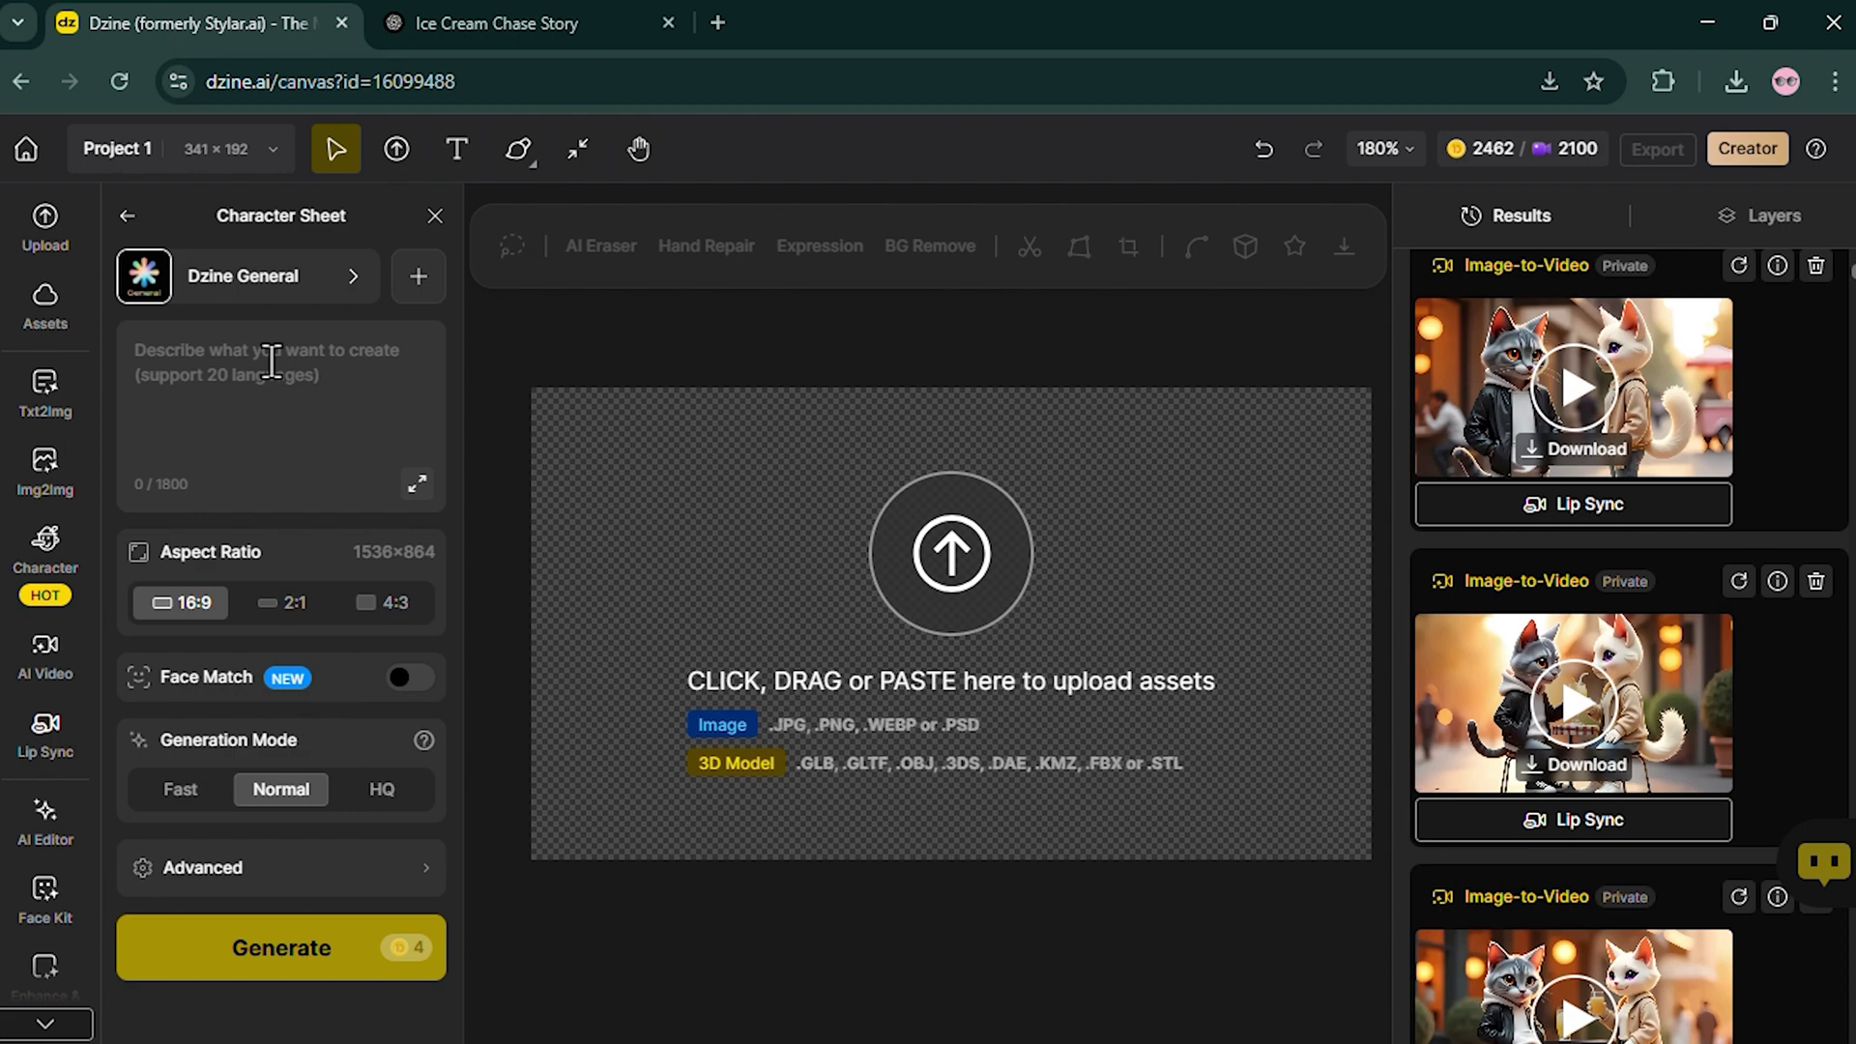
# - Switch the style to Dzine Realistic v3 and paste the brown-haired woman's character prompt
pyautogui.click(339, 297)
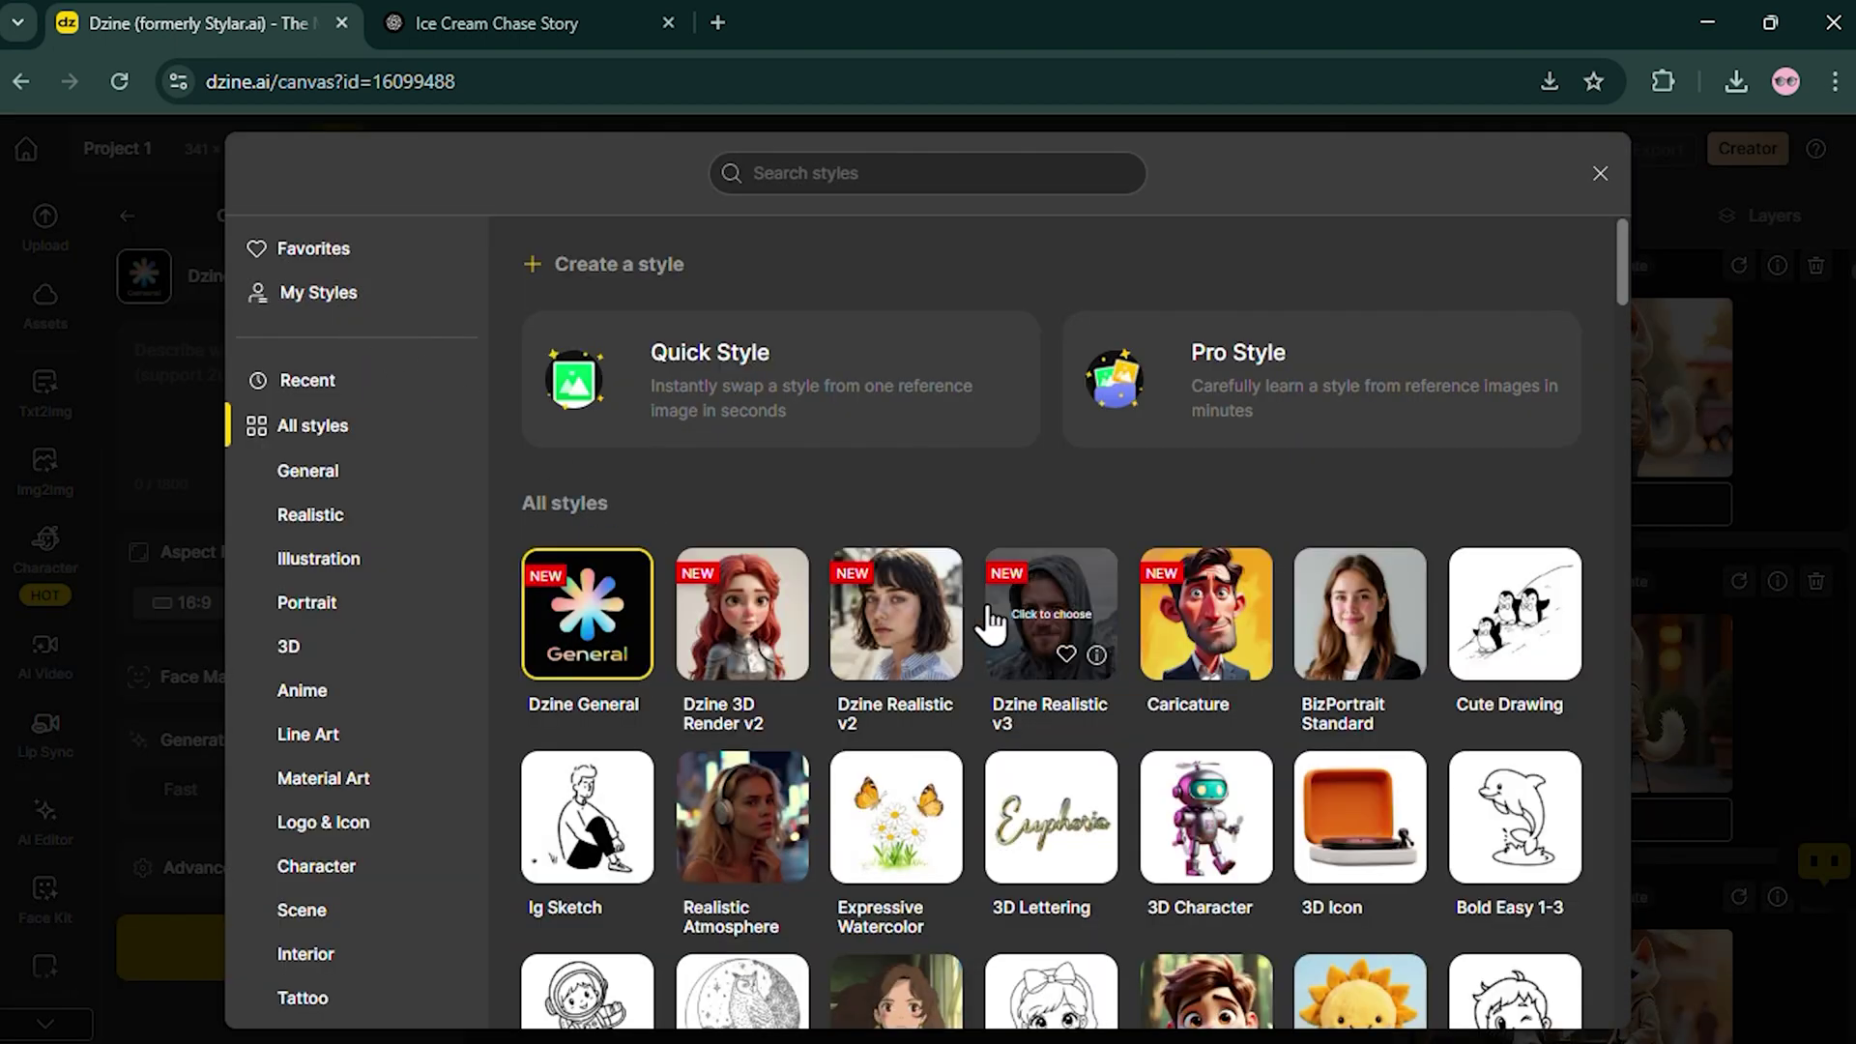
pyautogui.click(990, 624)
pyautogui.click(237, 386)
pyautogui.hotkey('ctrl', 'v')
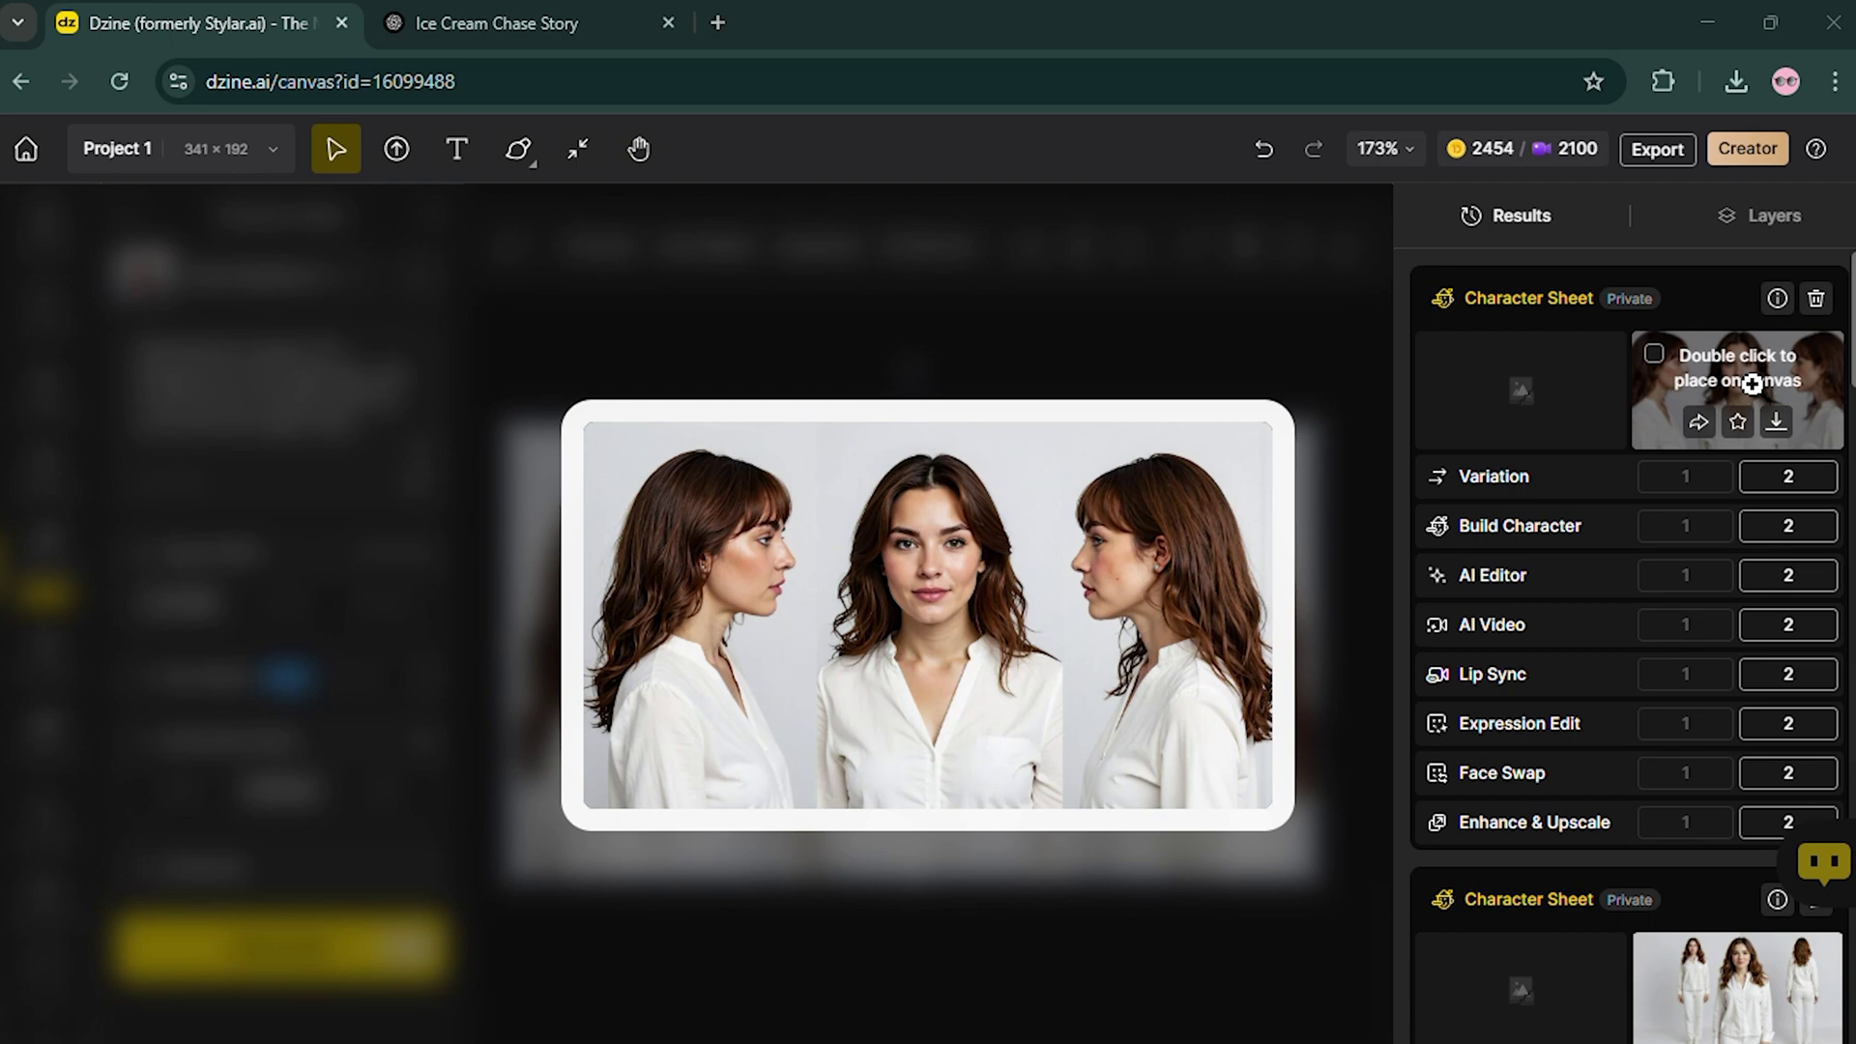
# - Place the woman's character sheet on the canvas and start training it as 'insta model'
pyautogui.doubleClick(1732, 384)
pyautogui.click(1782, 533)
pyautogui.write('insta model')
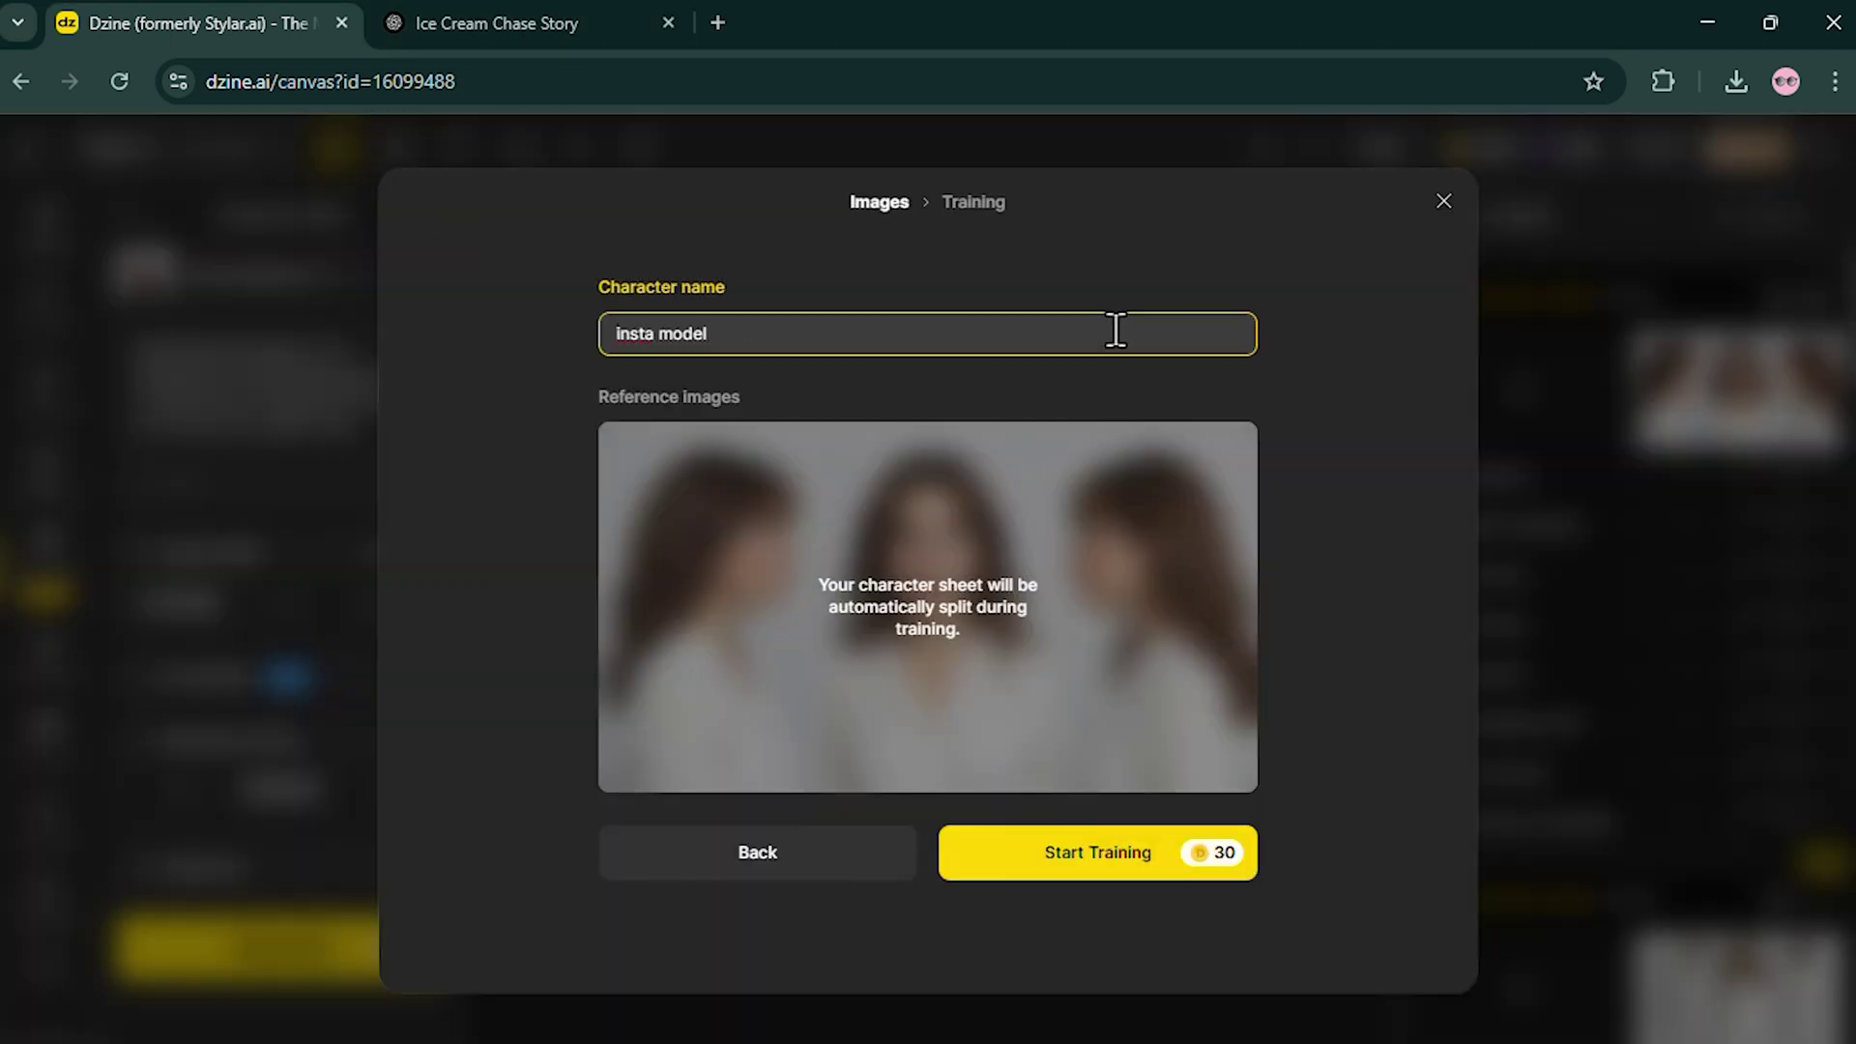
pyautogui.click(1117, 871)
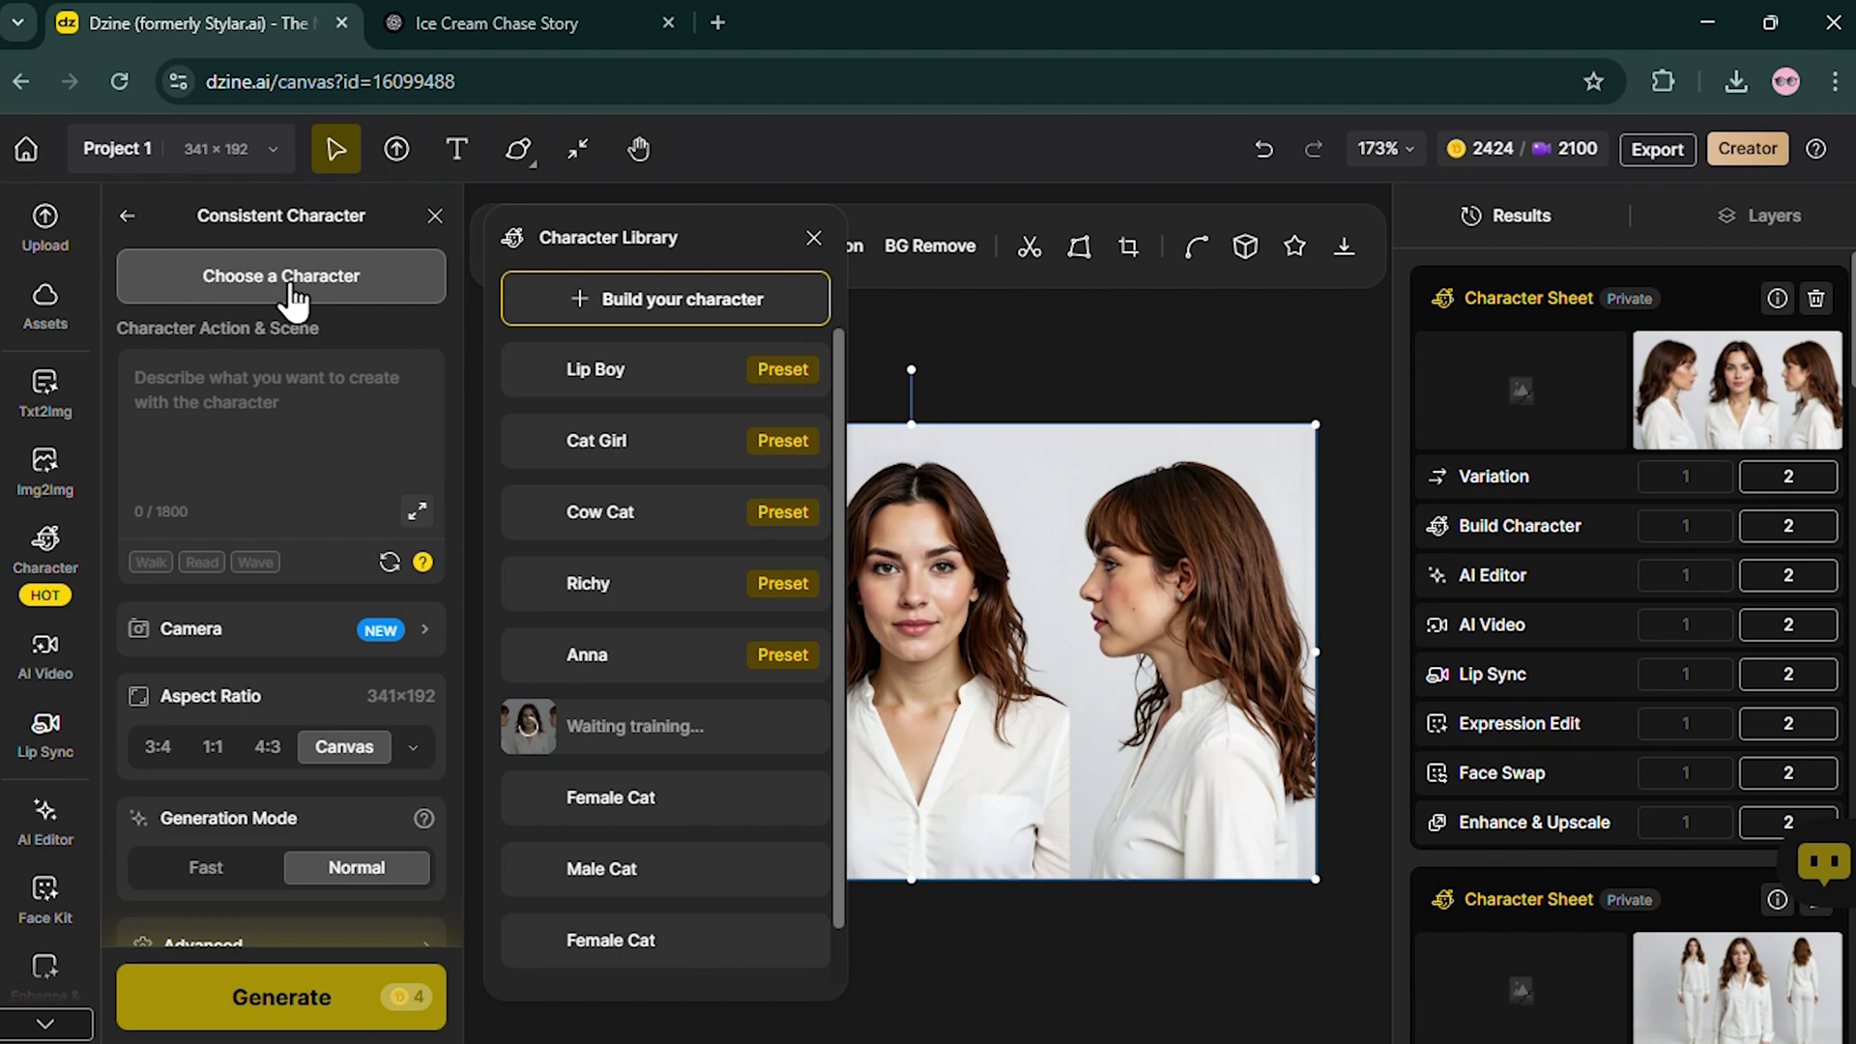
pyautogui.write('taking a selfie')
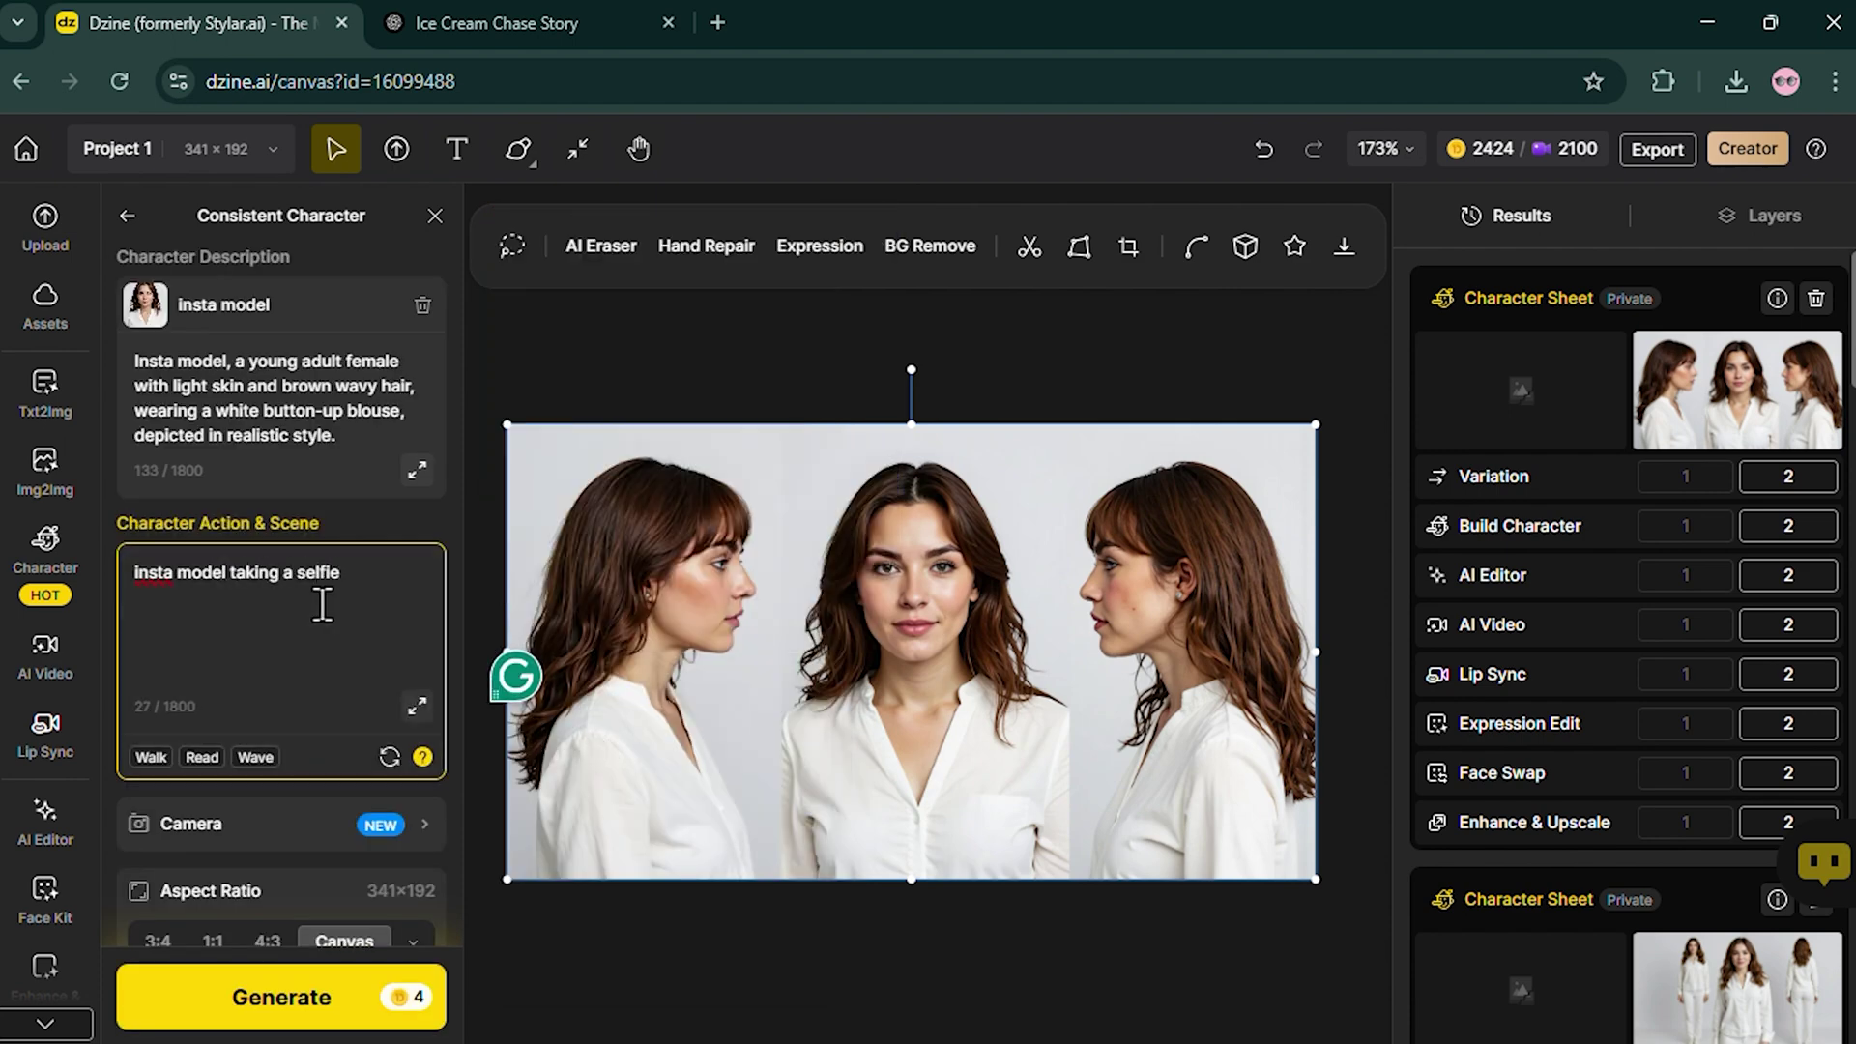
pyautogui.scroll(-3, 290, 697)
# - Generate the insta model selfie image and browse back two earlier photos
pyautogui.click(266, 972)
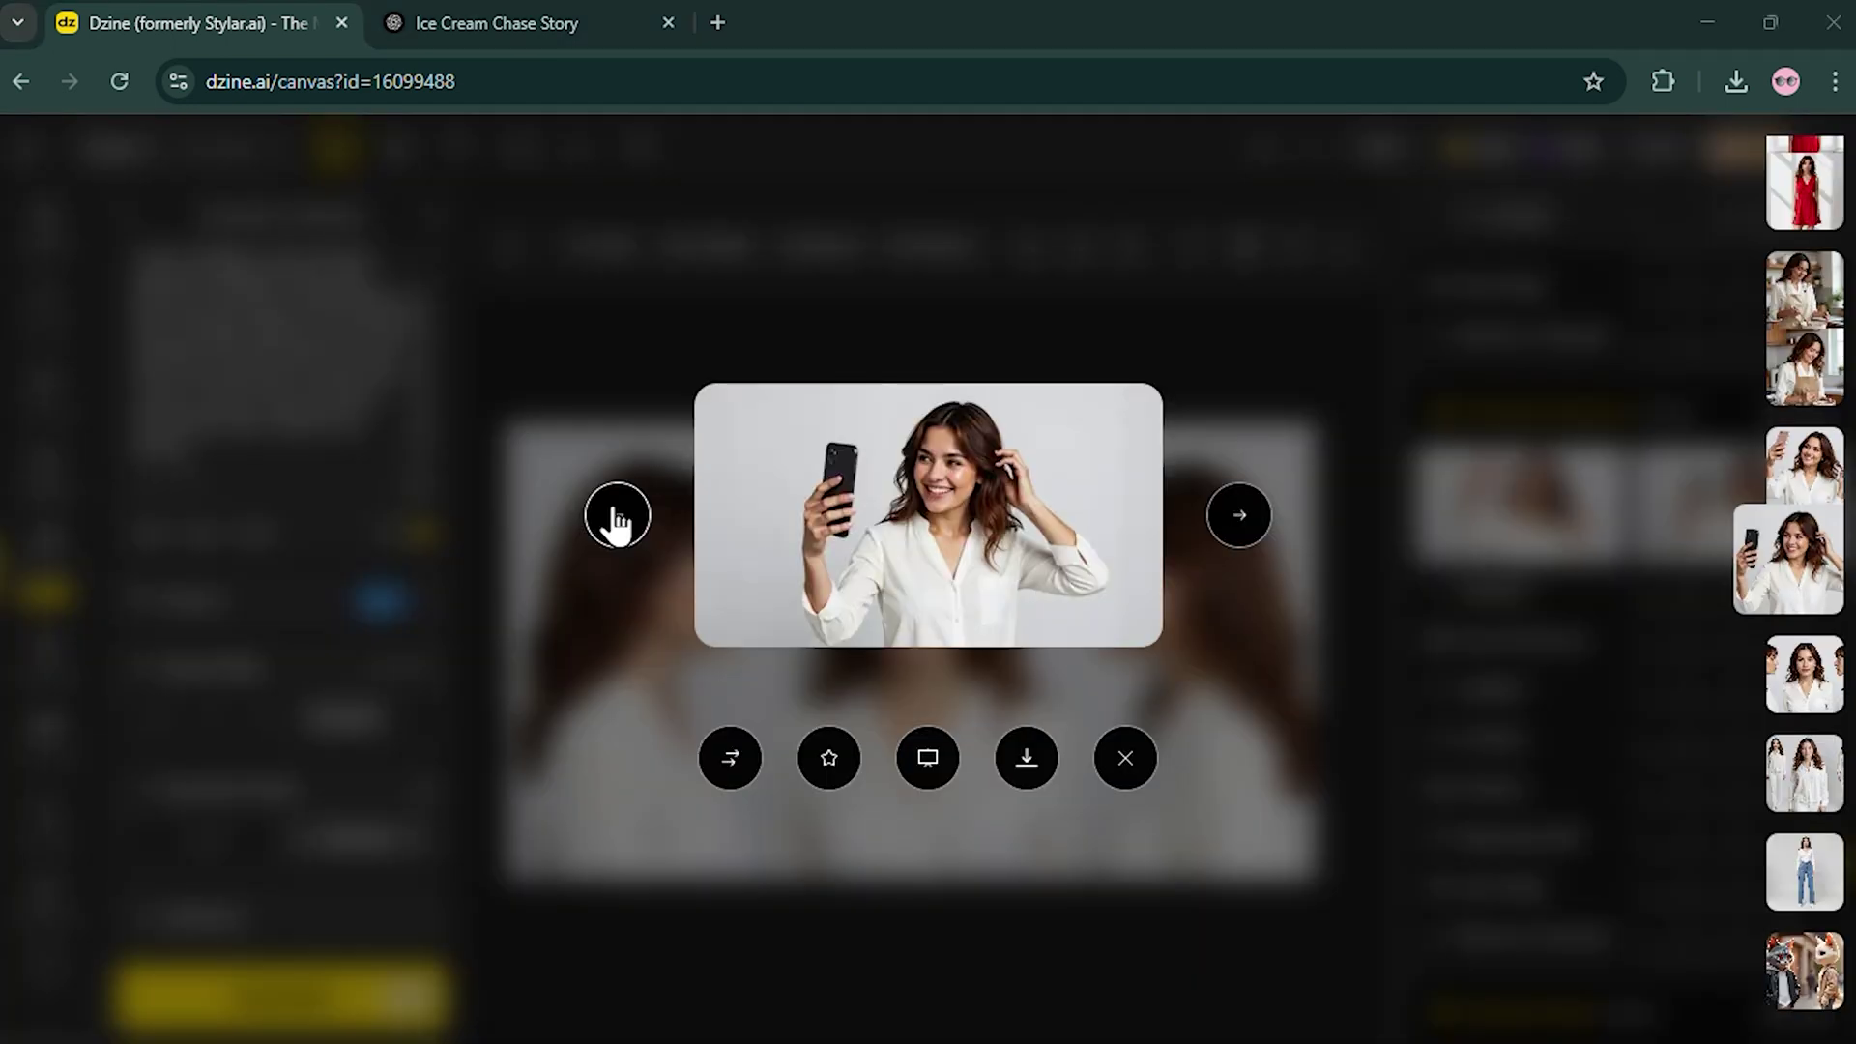
pyautogui.click(617, 514)
pyautogui.click(616, 516)
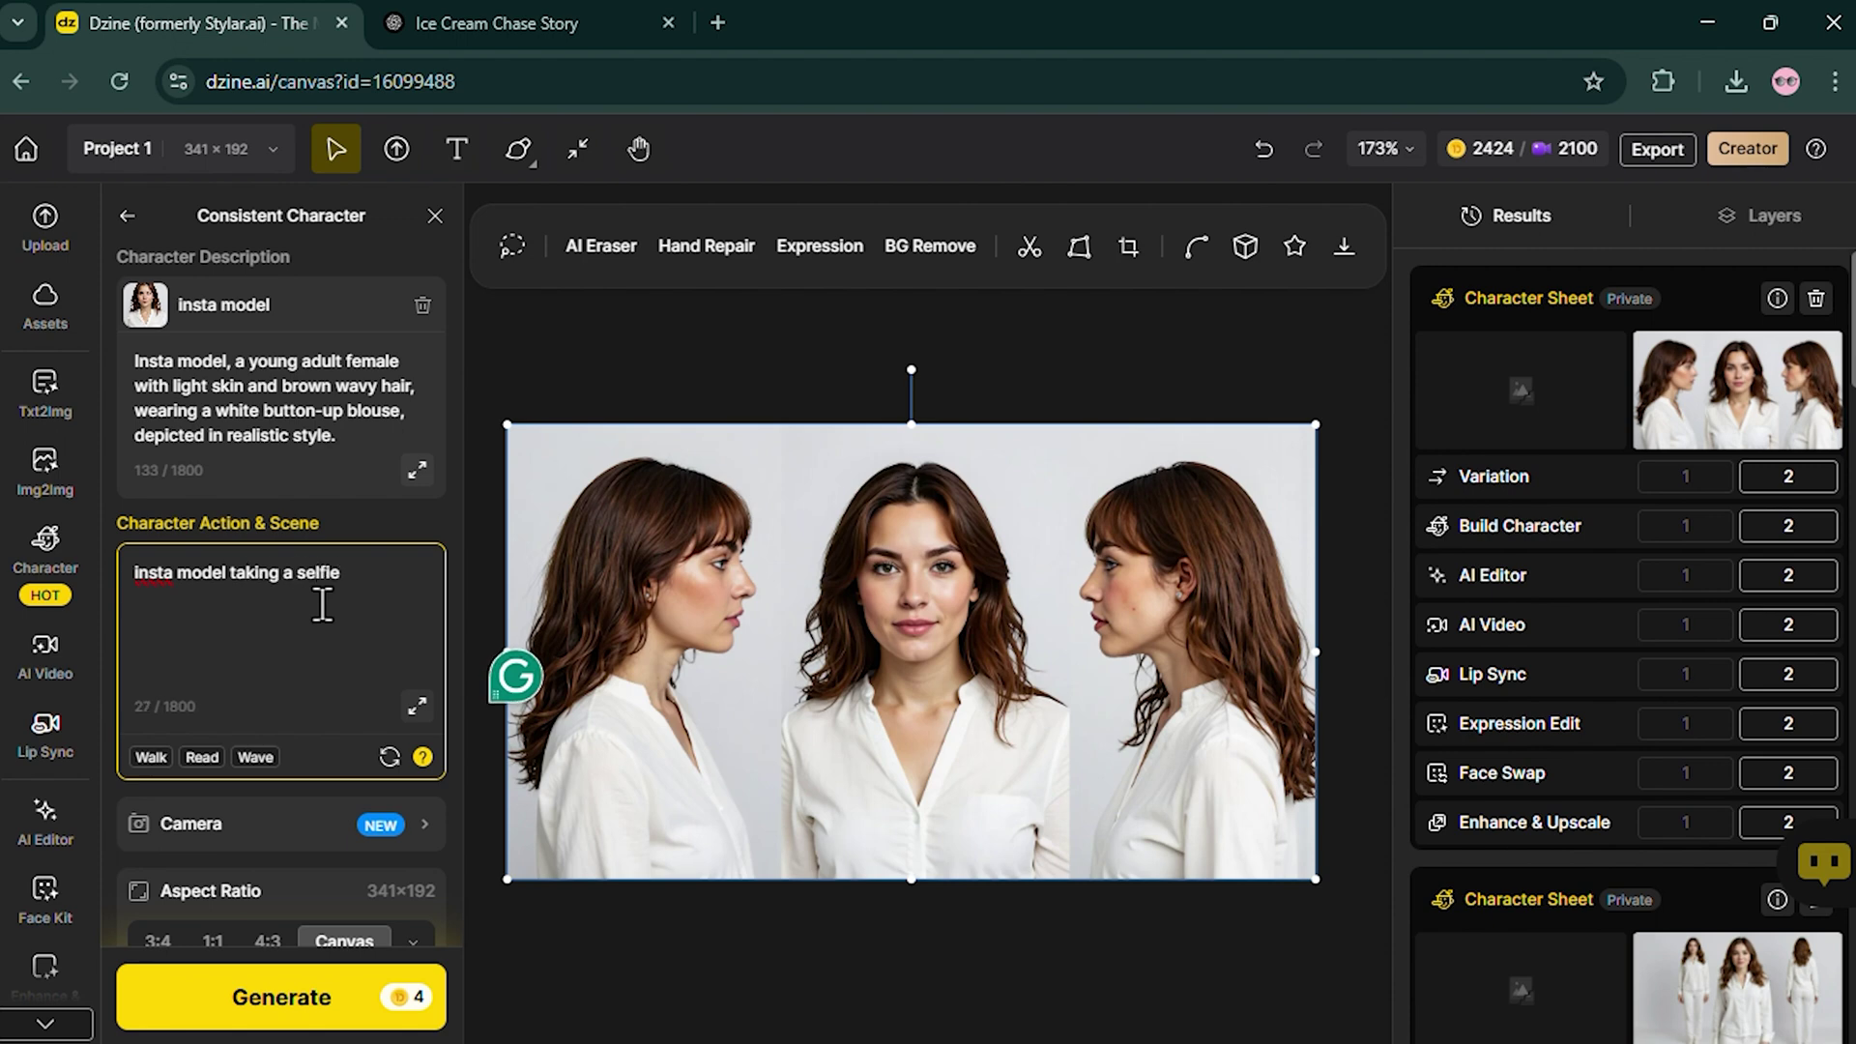
pyautogui.scroll(-2, 315, 625)
# - Generate another selfie, then step back four photos toward the first green-dress image
pyautogui.click(266, 1001)
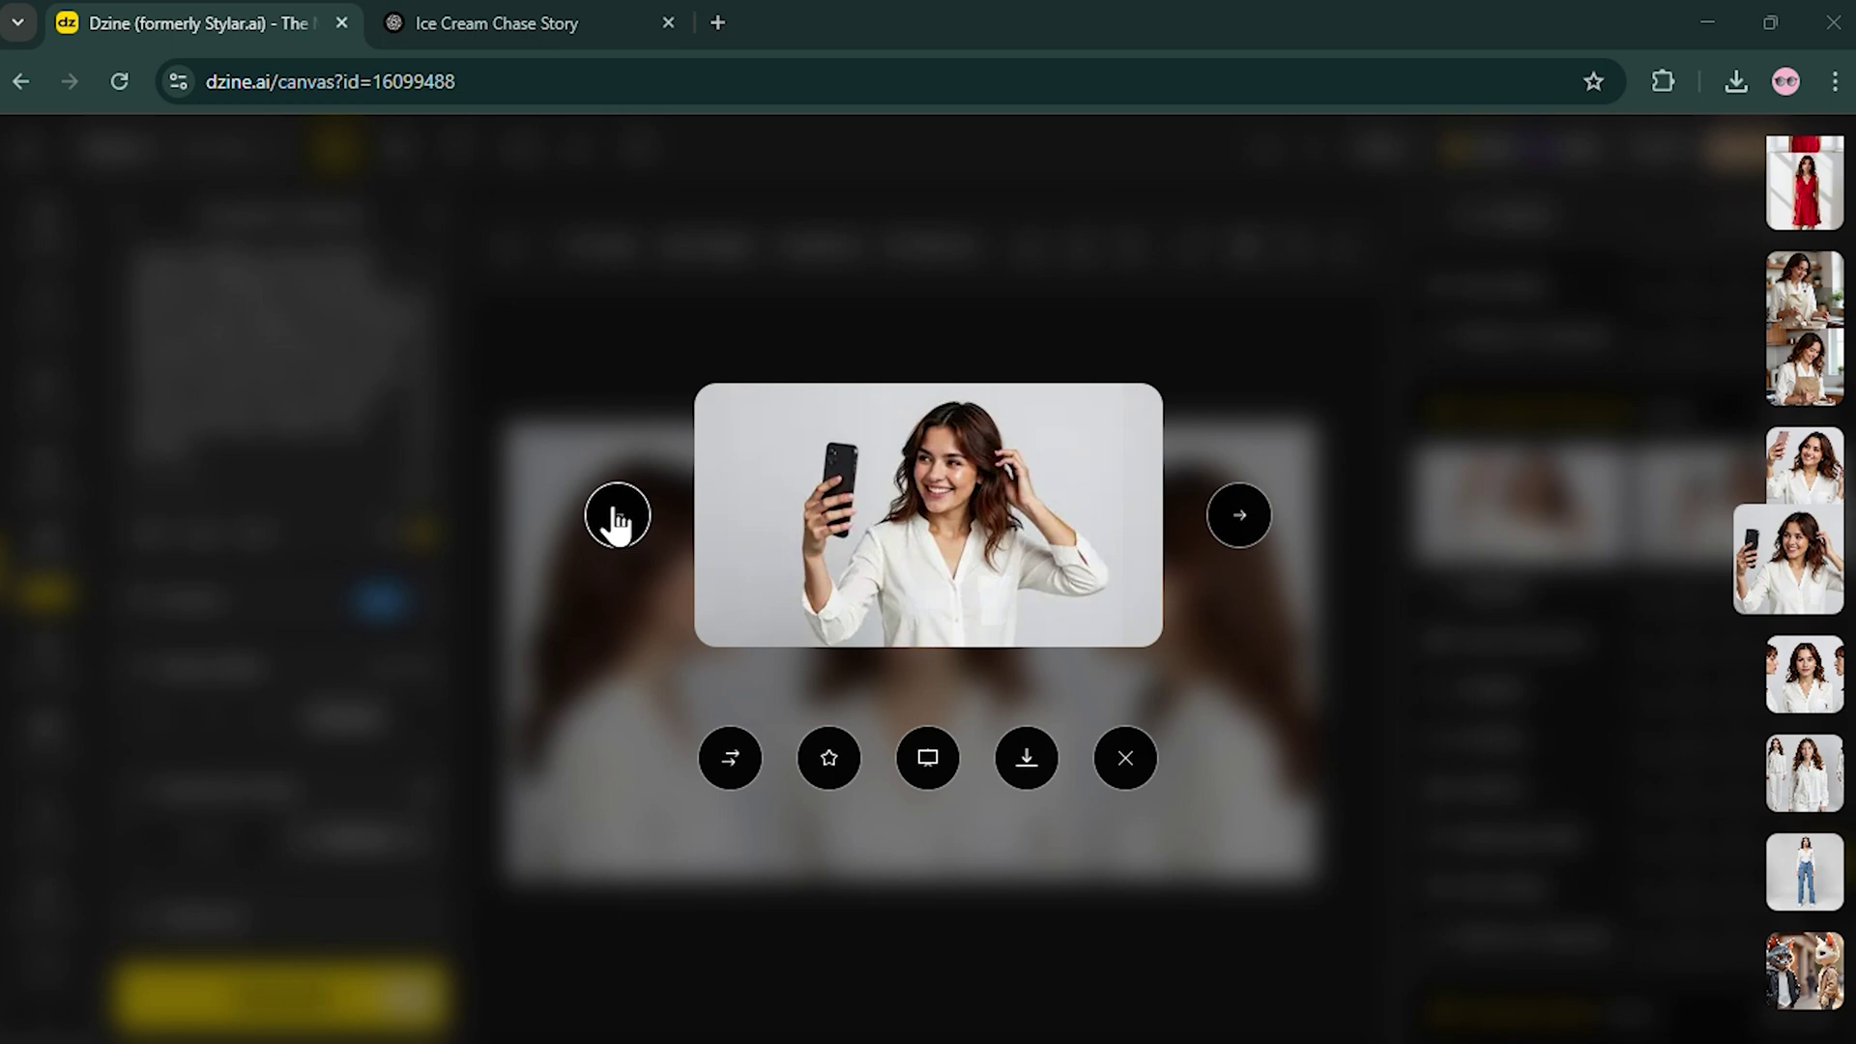
pyautogui.click(617, 515)
pyautogui.click(616, 515)
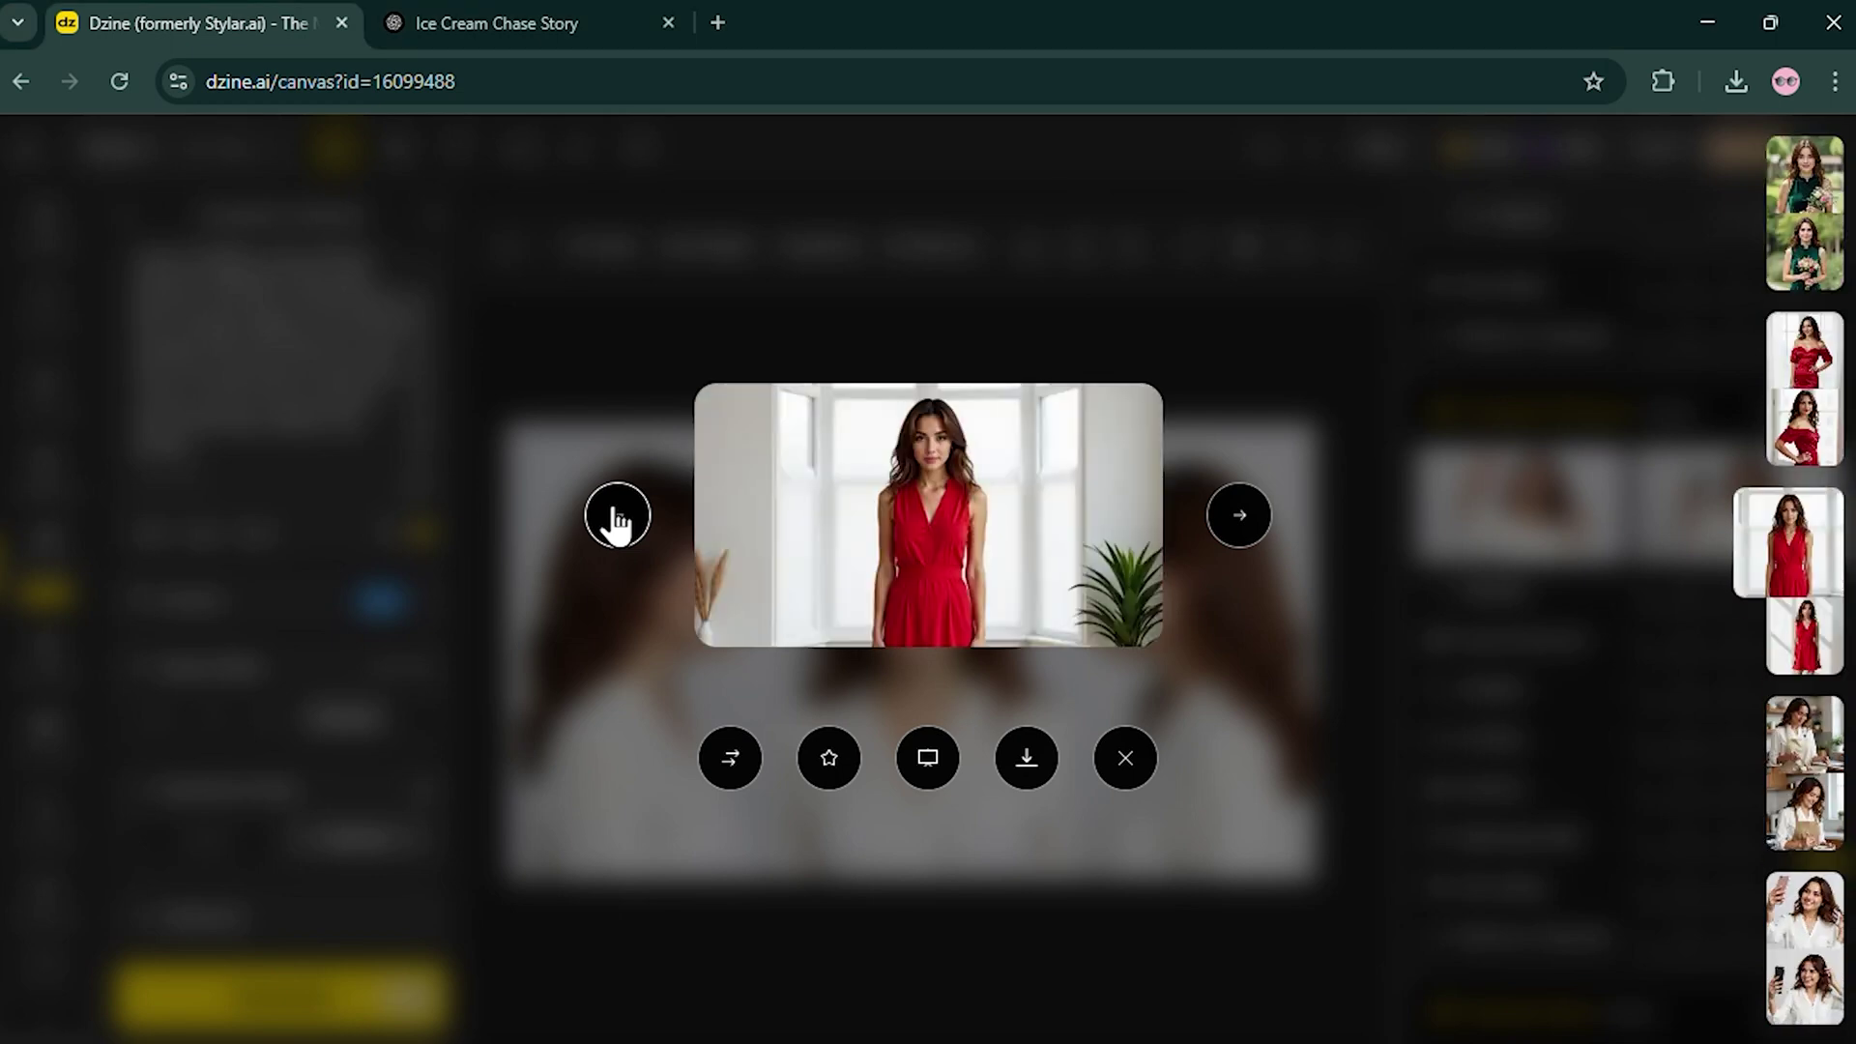
pyautogui.click(616, 515)
pyautogui.click(617, 516)
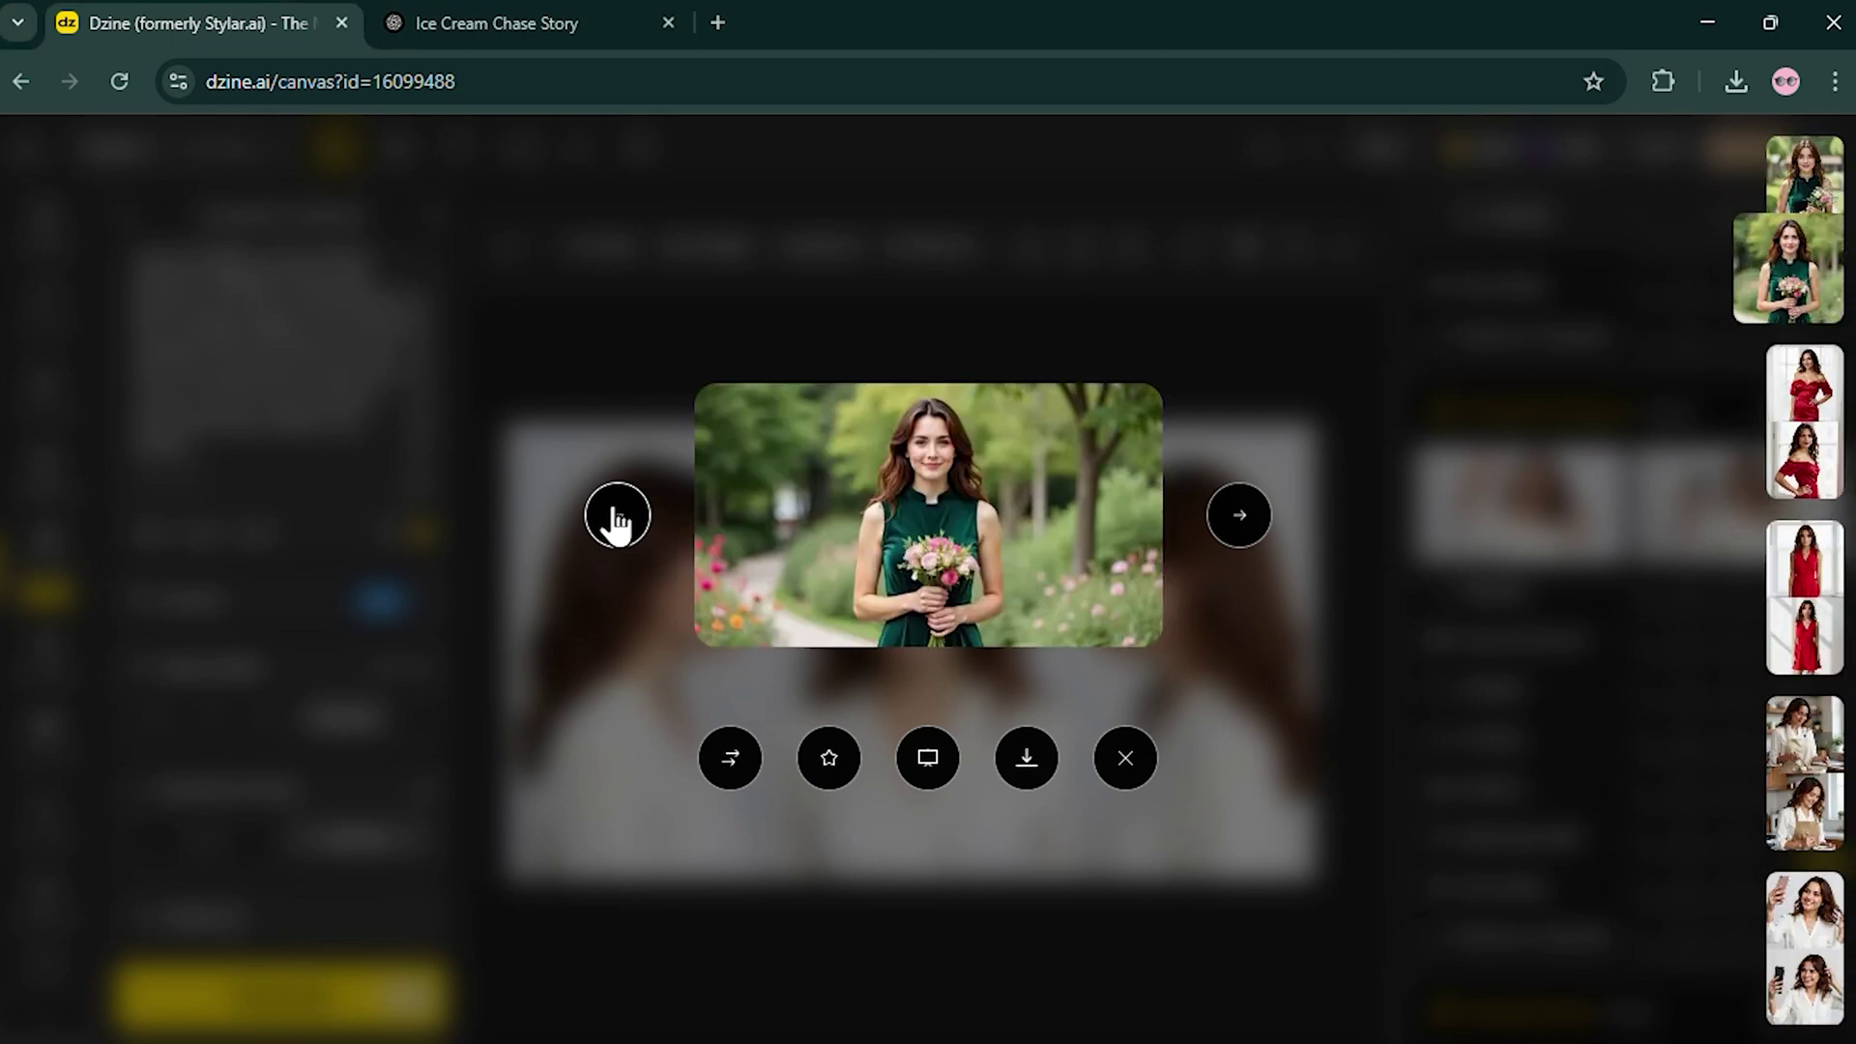